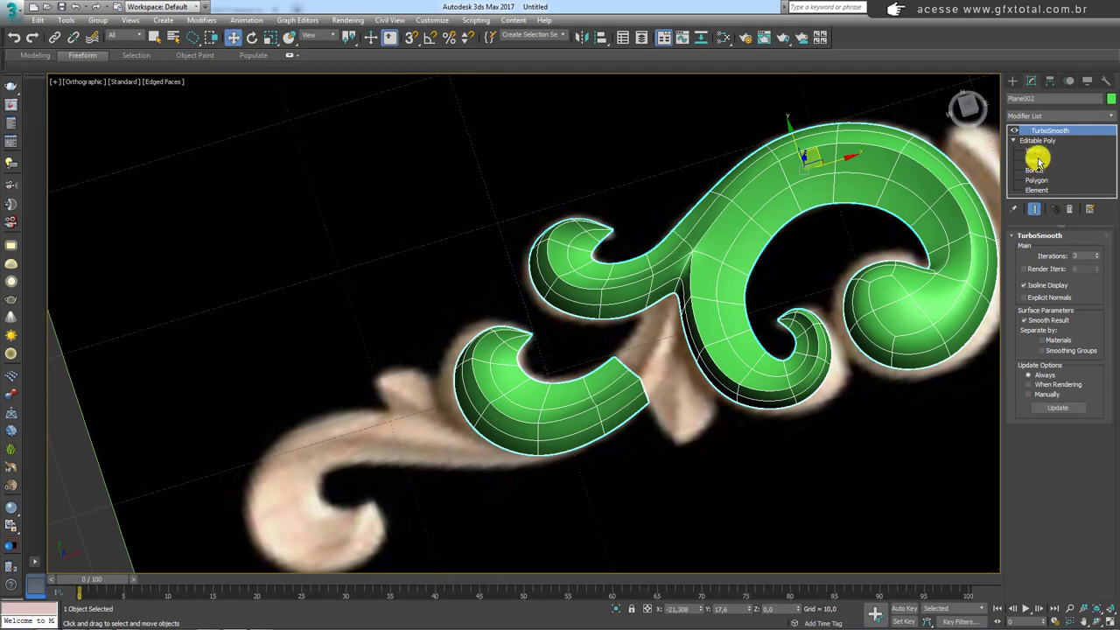
Extrude the stem's end edges into an arm toward the right curl, tilting and tapering its end.
left_click(1038, 161)
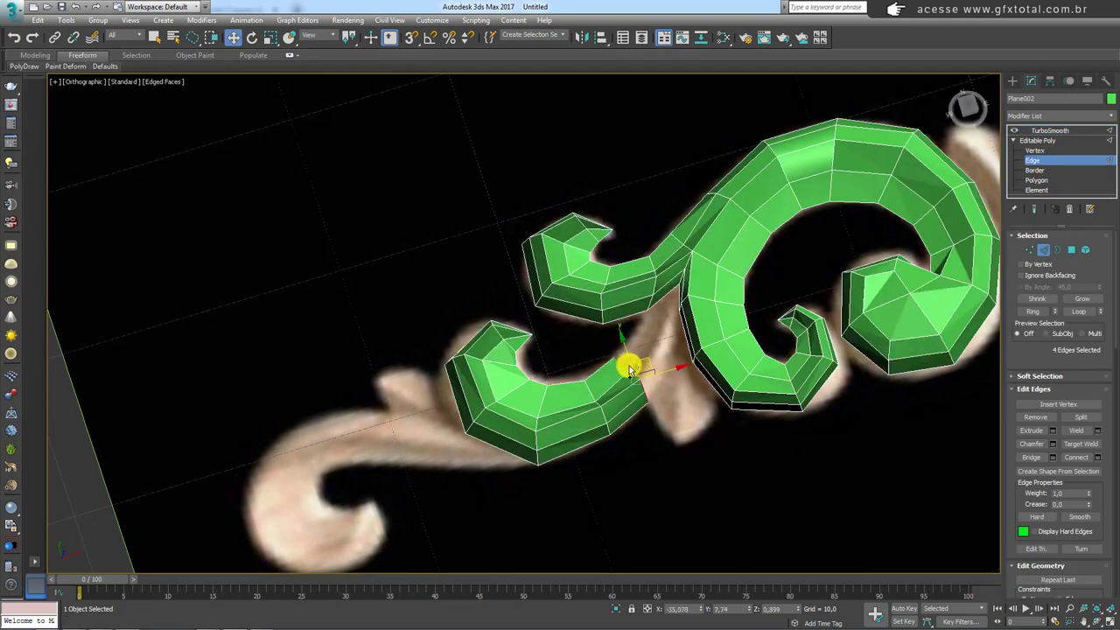
middle_click_drag(628, 368, 661, 371, "alt")
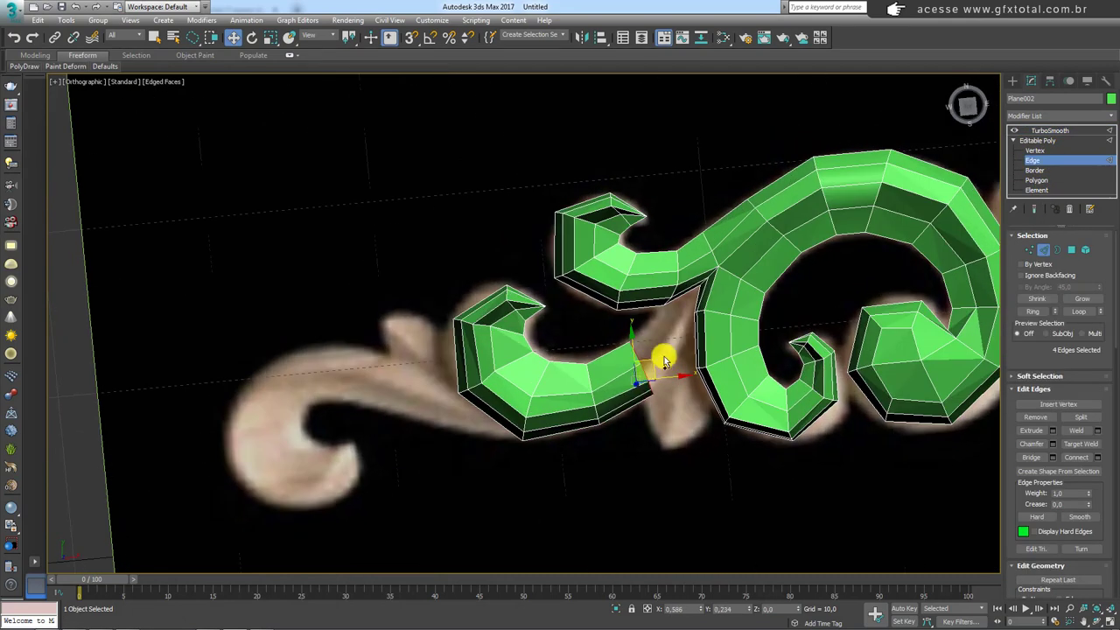
left_click_drag(664, 360, 748, 249, "shift")
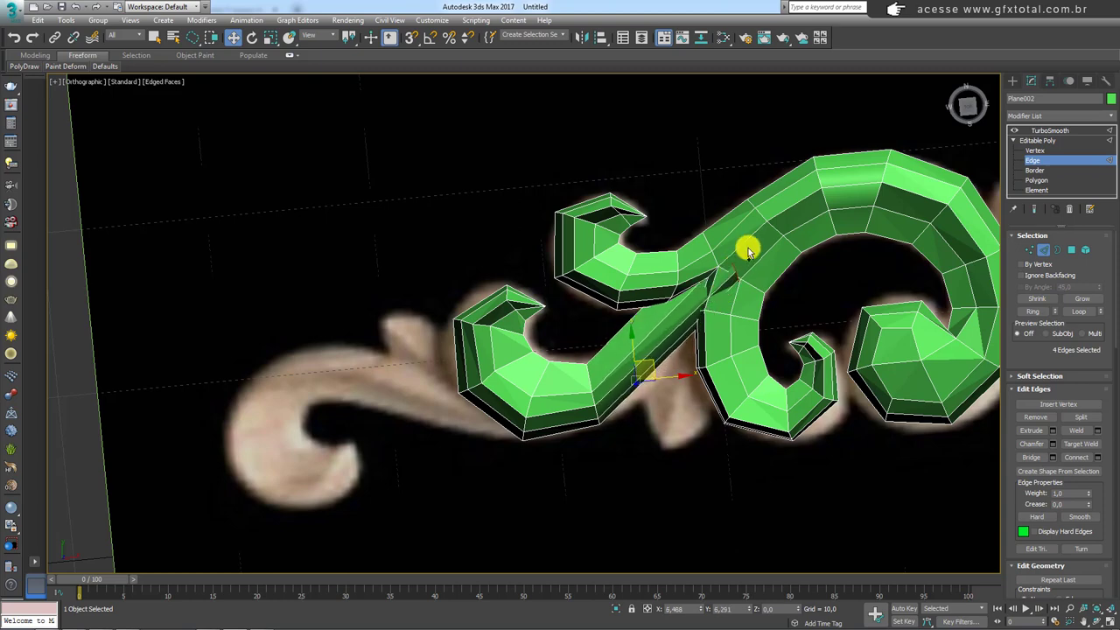
key("e")
left_click_drag(770, 285, 785, 264)
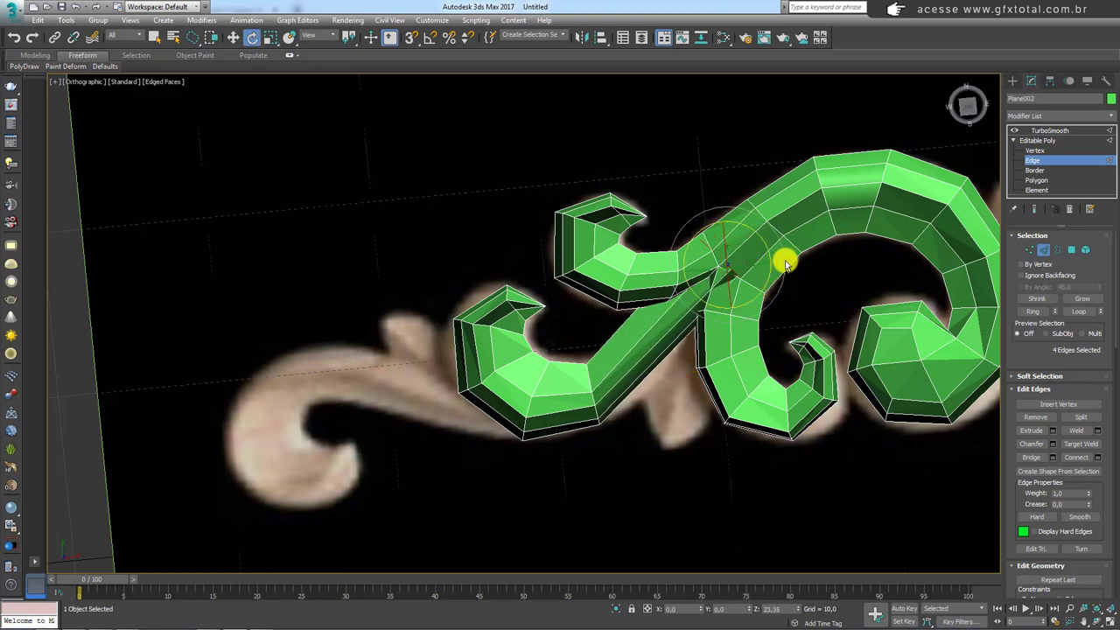
key("r")
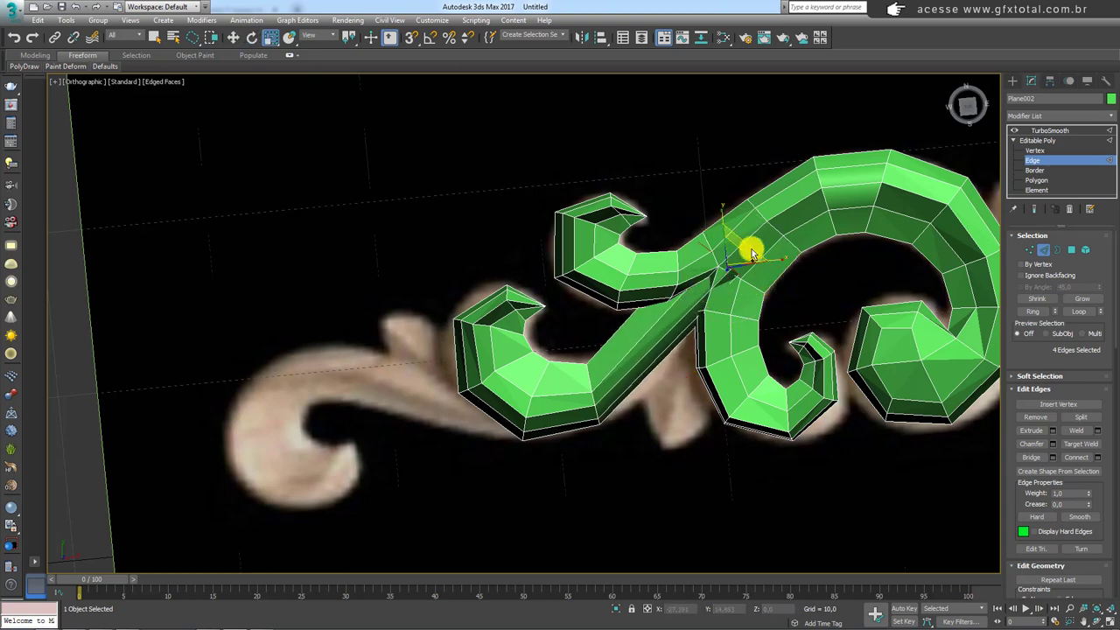
left_click_drag(744, 247, 721, 291)
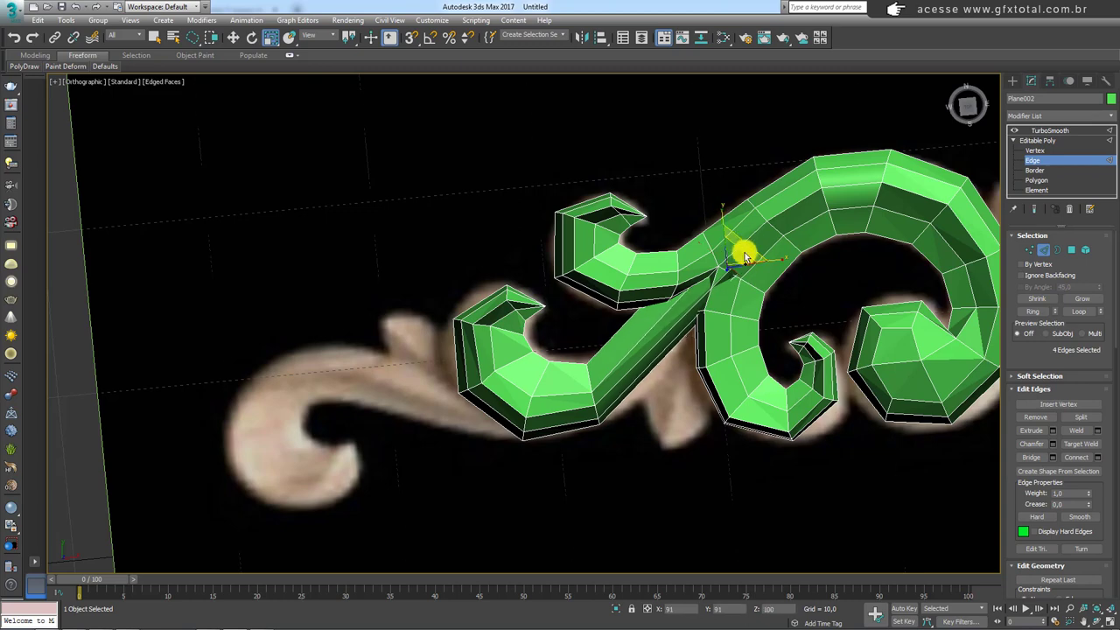
Reselect the arm's end edges and nudge them into place.
middle_click_drag(730, 320, 896, 285, "alt")
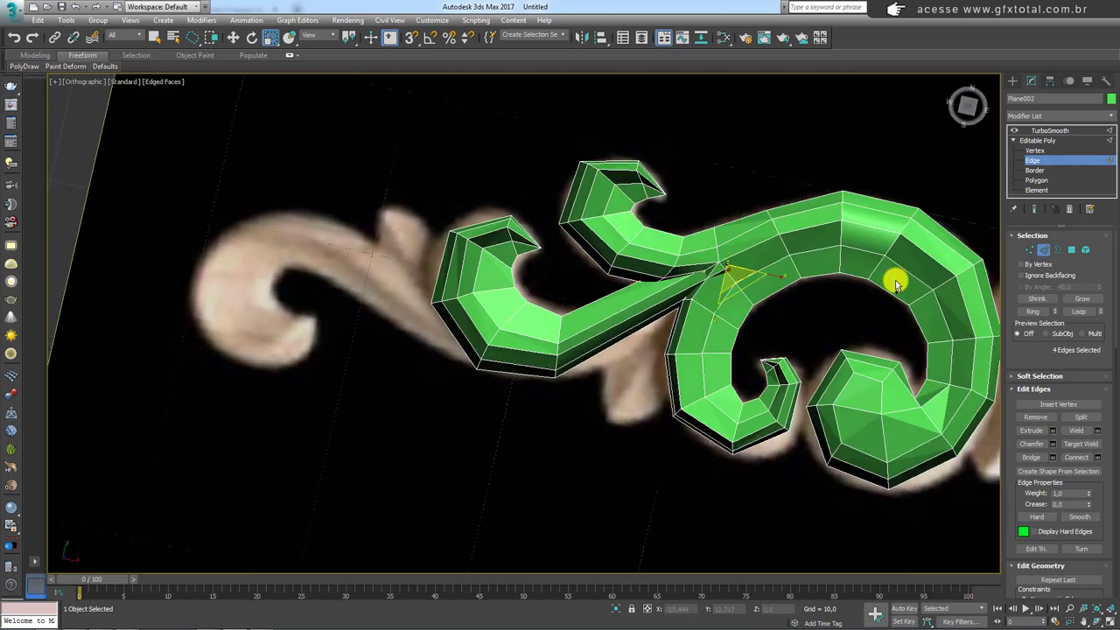
left_click(626, 325)
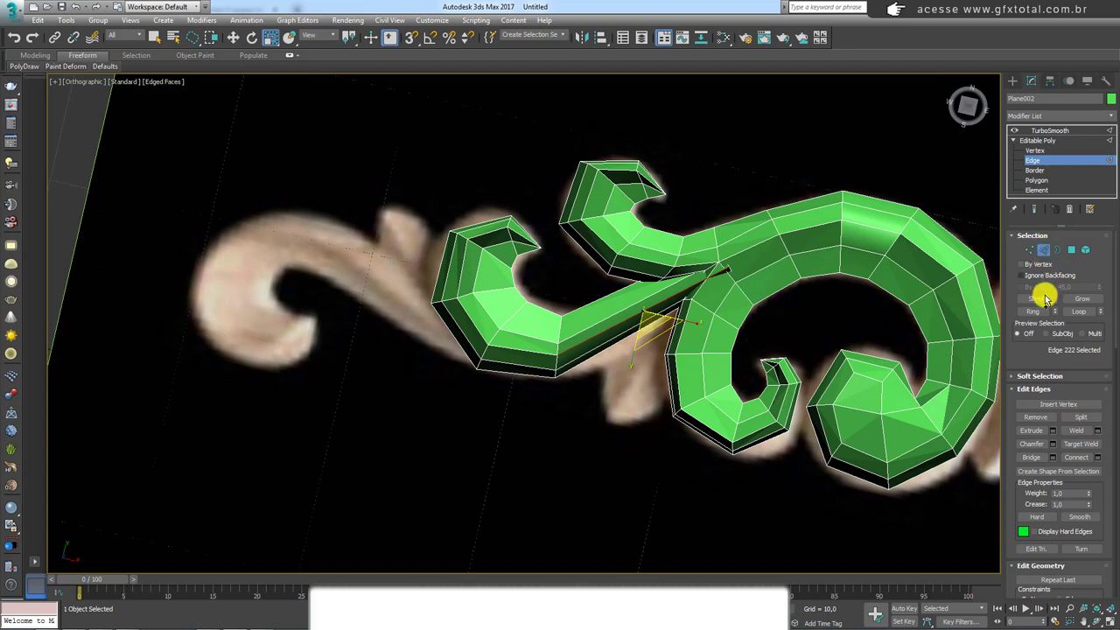
left_click(645, 321, "alt")
scroll(645, 321, "up", 3)
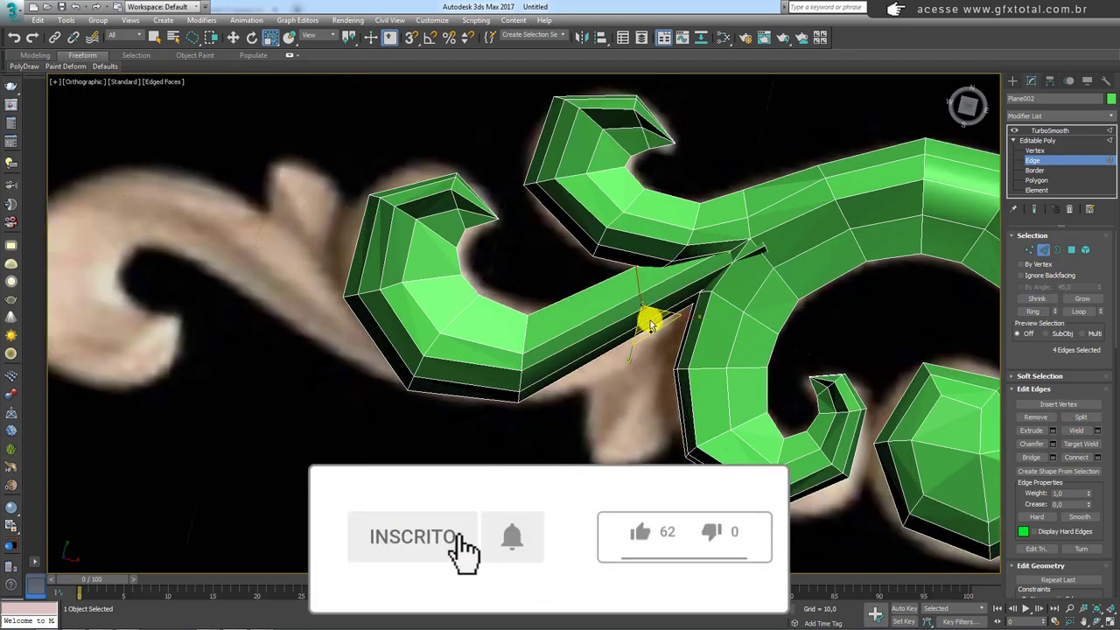
key("w")
left_click_drag(663, 317, 662, 297)
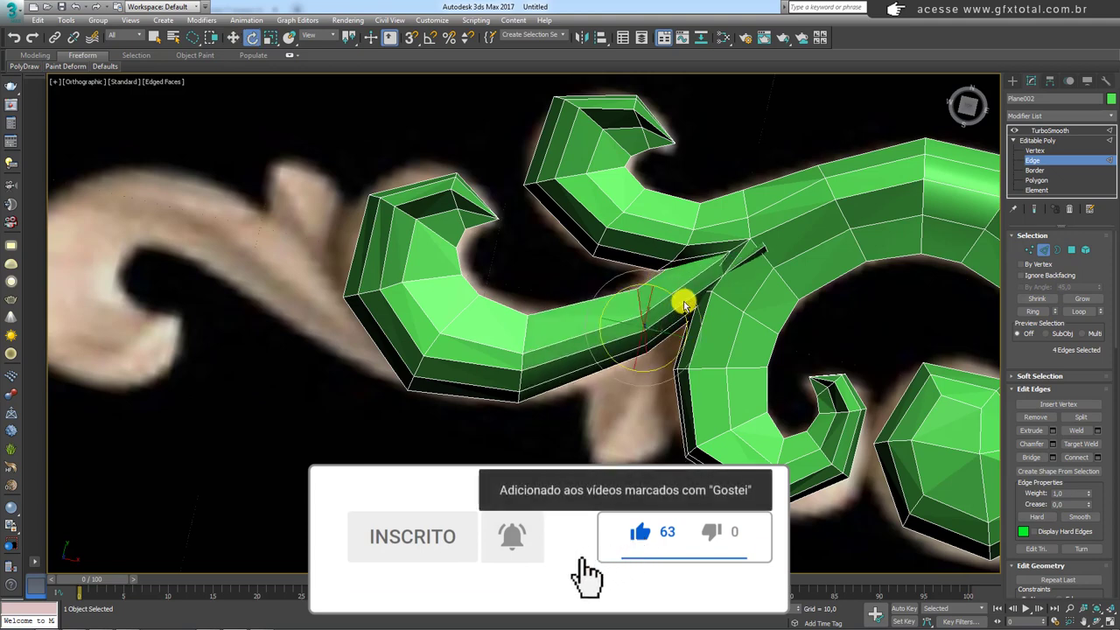
key("e")
key("q")
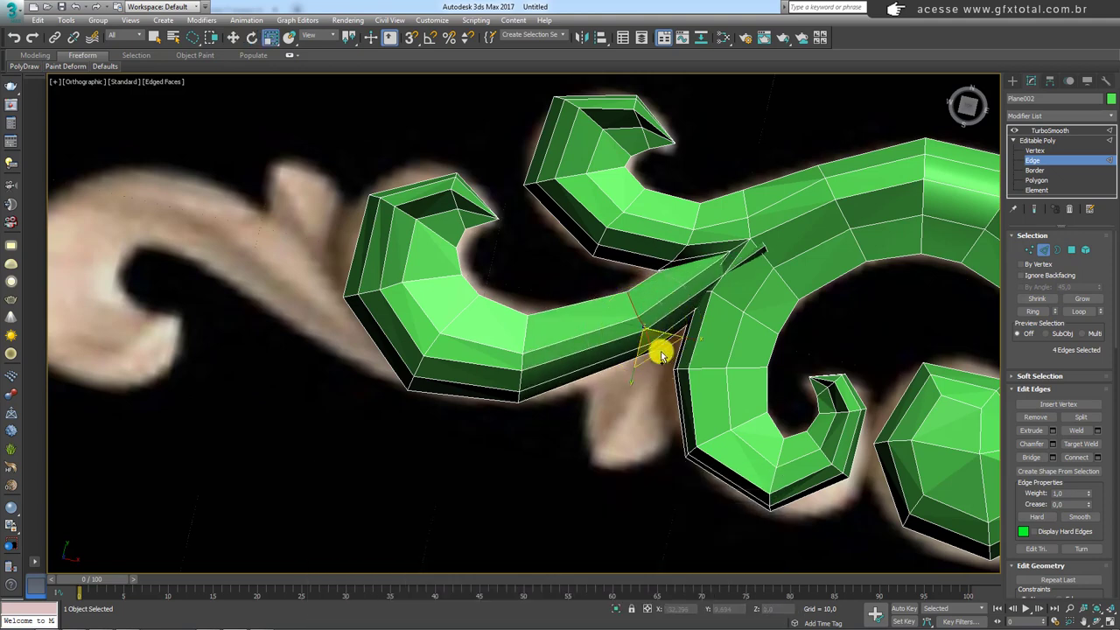
Select edge loops along the arm and near the junction, and adjust them to shape the arm.
left_click(658, 350)
double_click(661, 351)
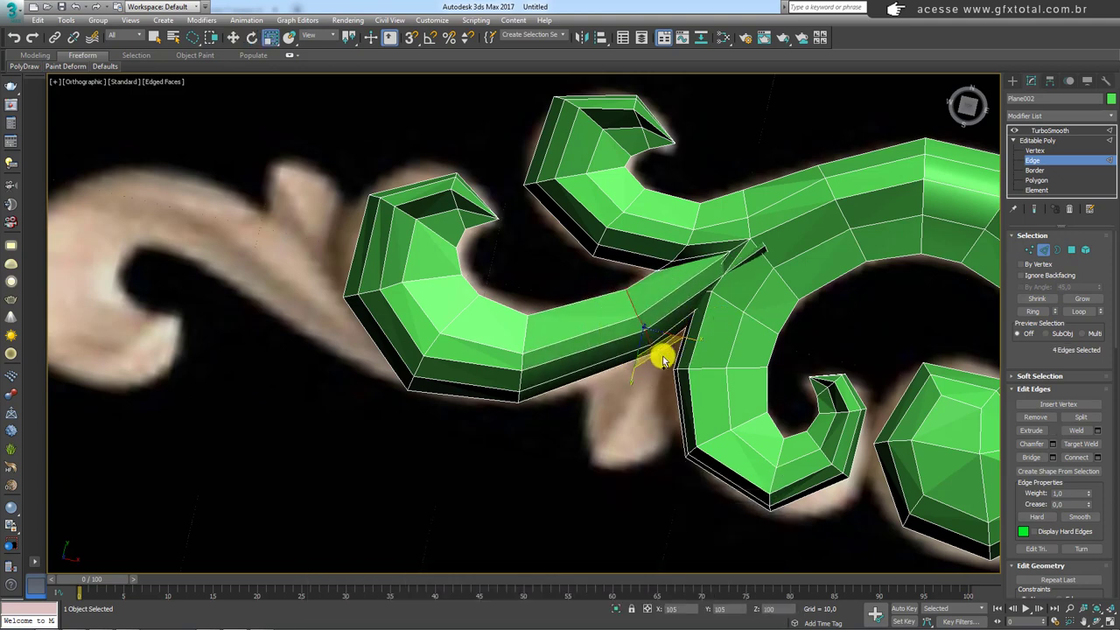
double_click(575, 311)
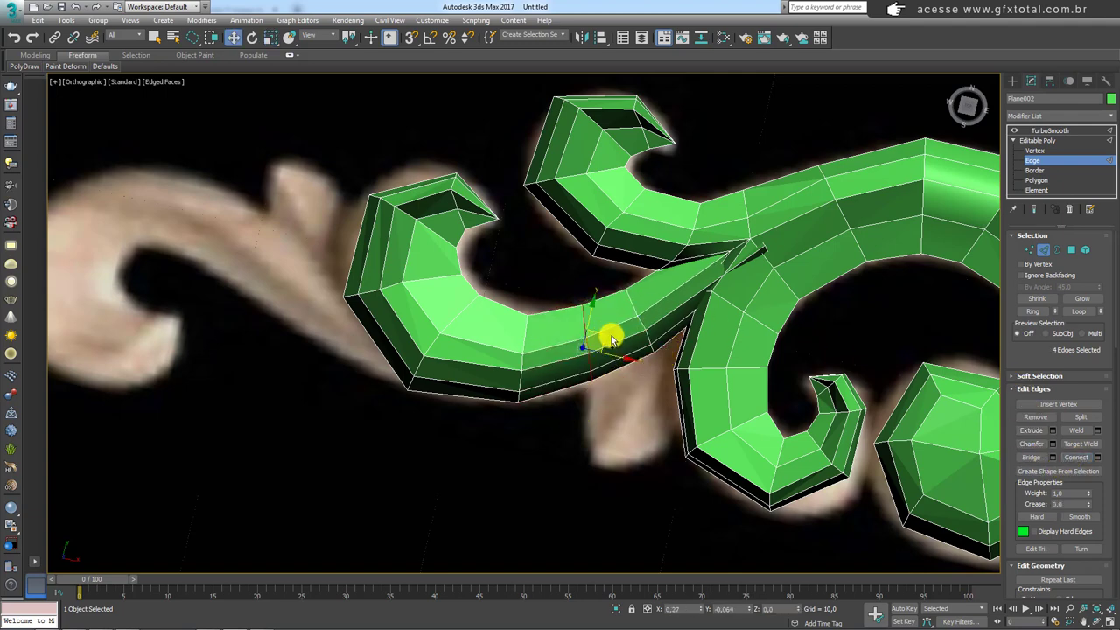
key("e")
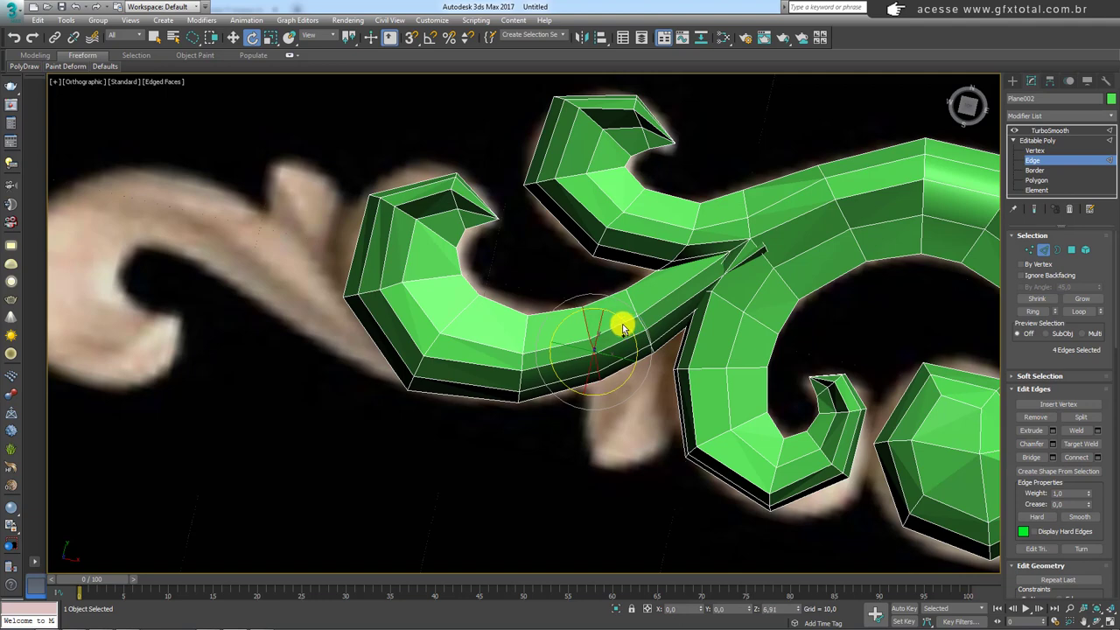
double_click(652, 315)
key("w")
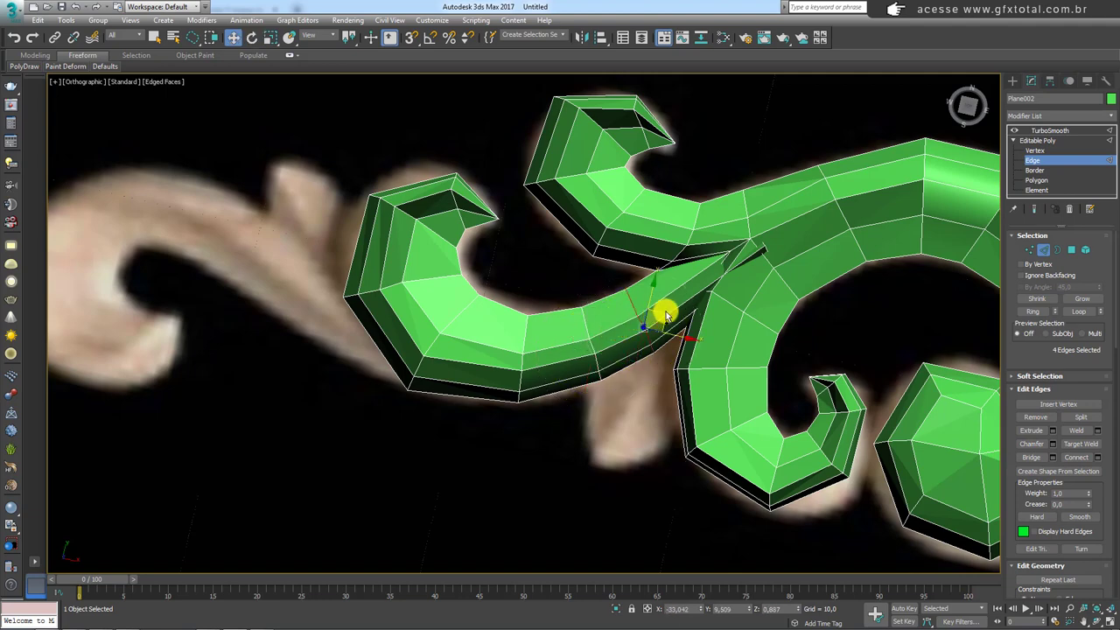
key("r")
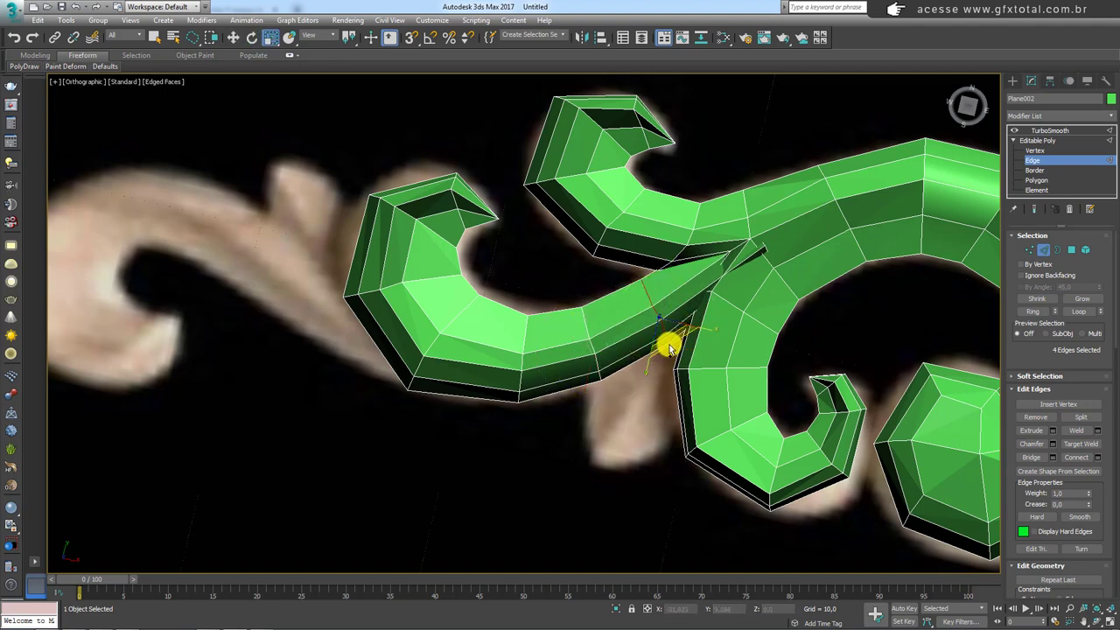
mouse_move(668, 346)
middle_mouse_down("alt")
mouse_move(641, 343)
mouse_move(633, 321)
middle_mouse_up("alt")
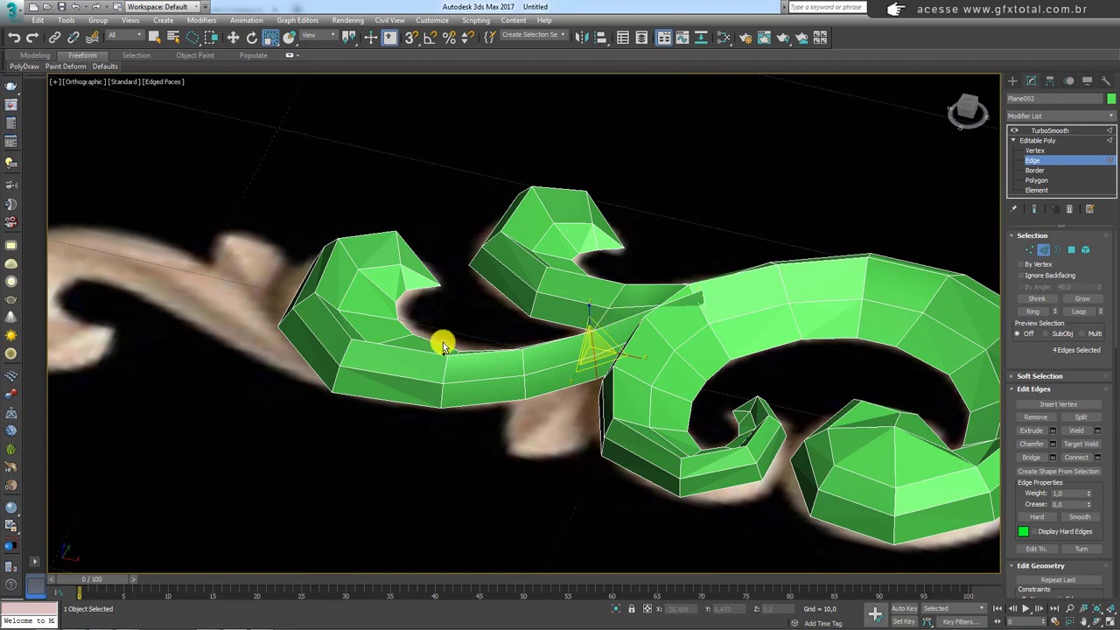
Select the left scroll element and hide everything else with Hide Unselected.
middle_click_drag(638, 343, 665, 332, "alt")
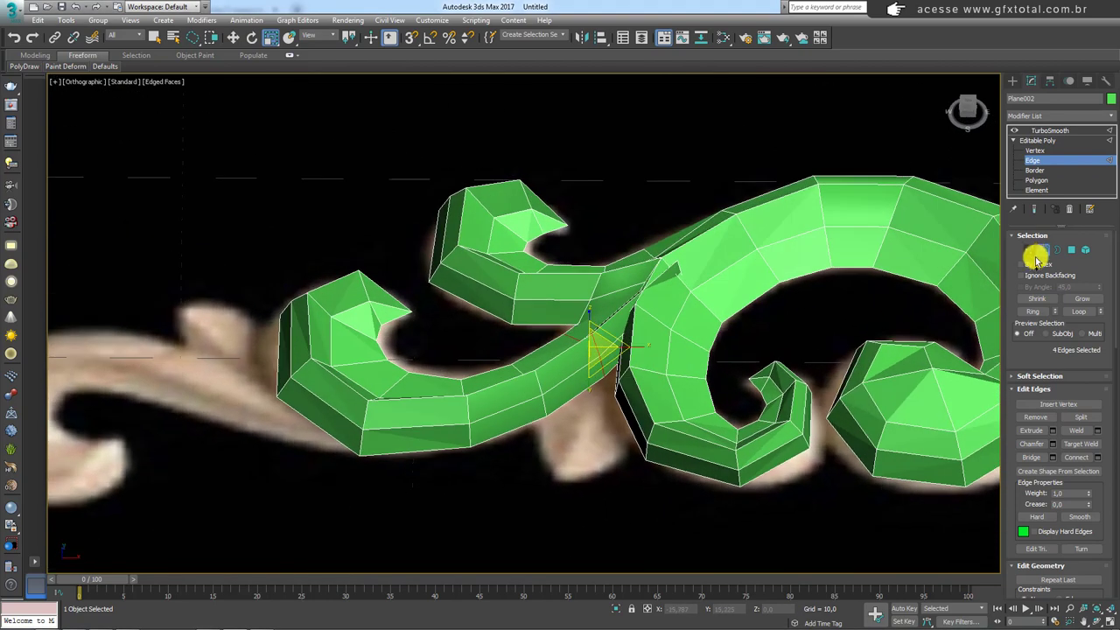
left_click(1085, 251)
left_click(552, 404)
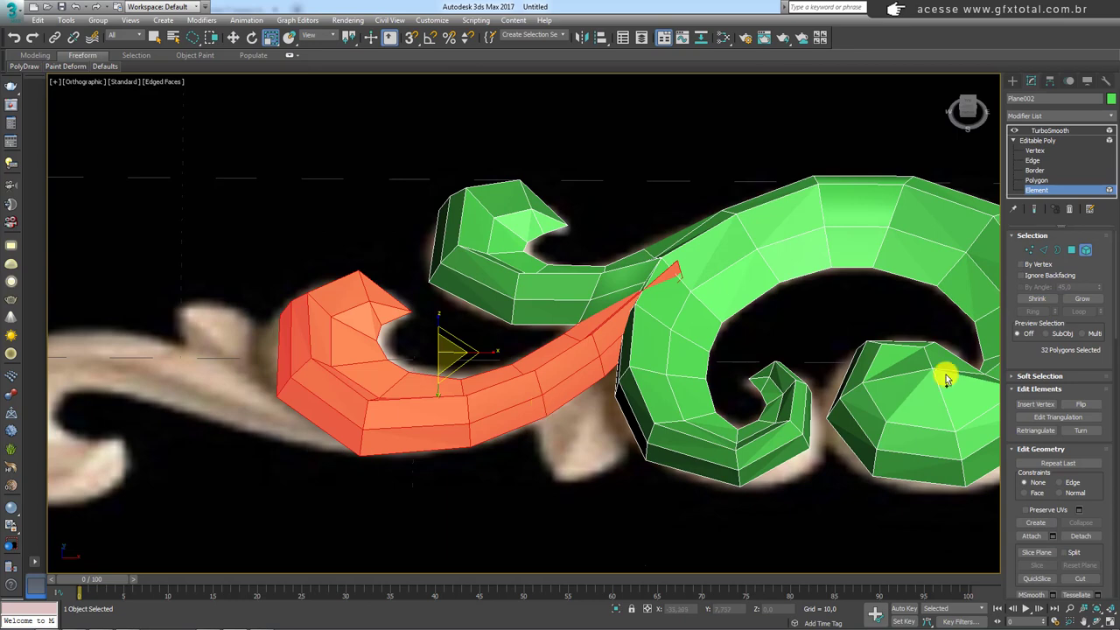
left_click_drag(1105, 511, 1104, 105)
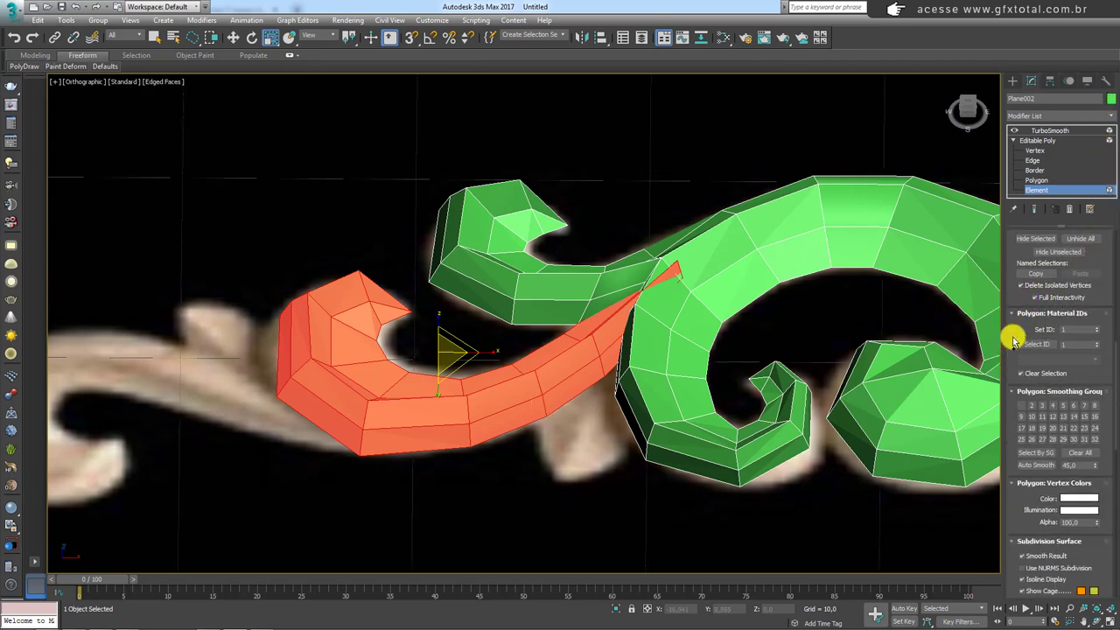
left_click_drag(1015, 317, 1016, 571)
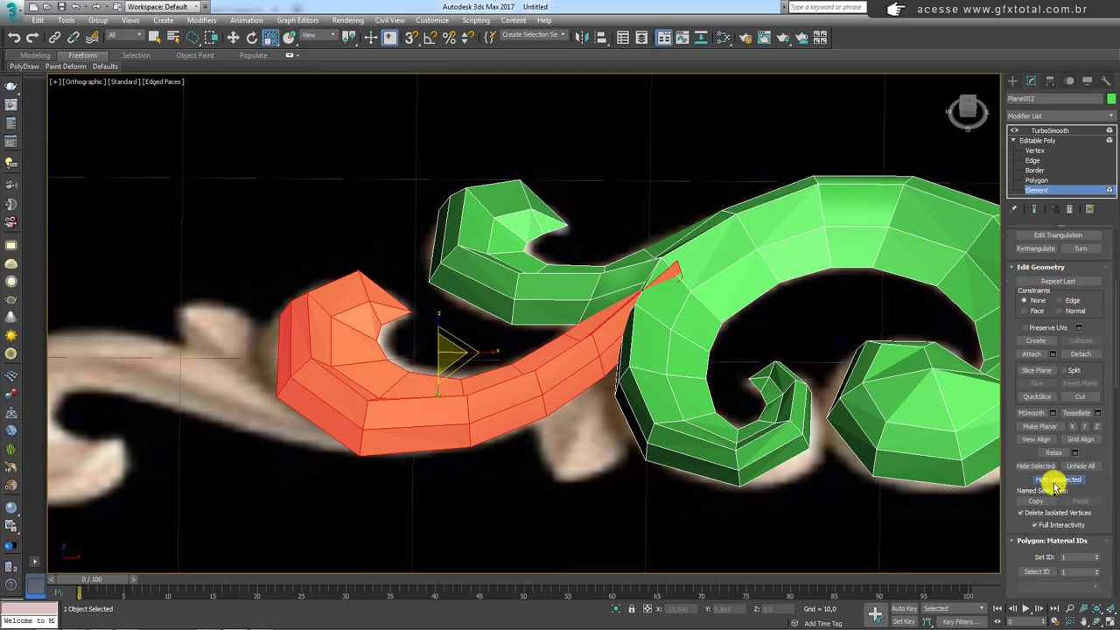
left_click(1055, 482)
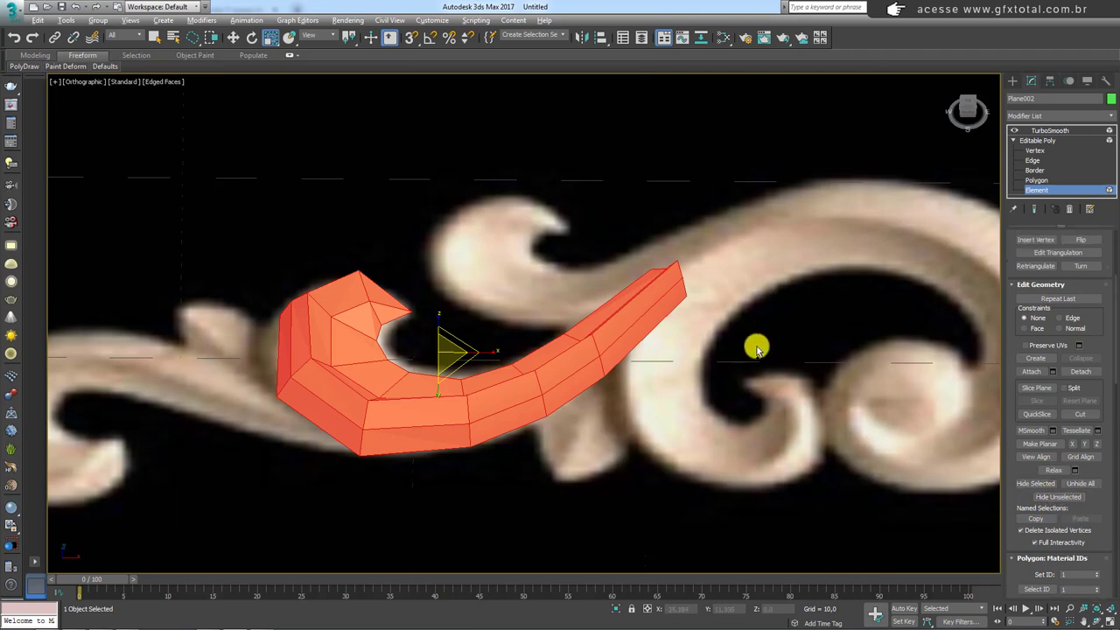
mouse_move(755, 345)
middle_mouse_down("alt")
mouse_move(735, 332)
mouse_move(745, 287)
middle_mouse_up("alt")
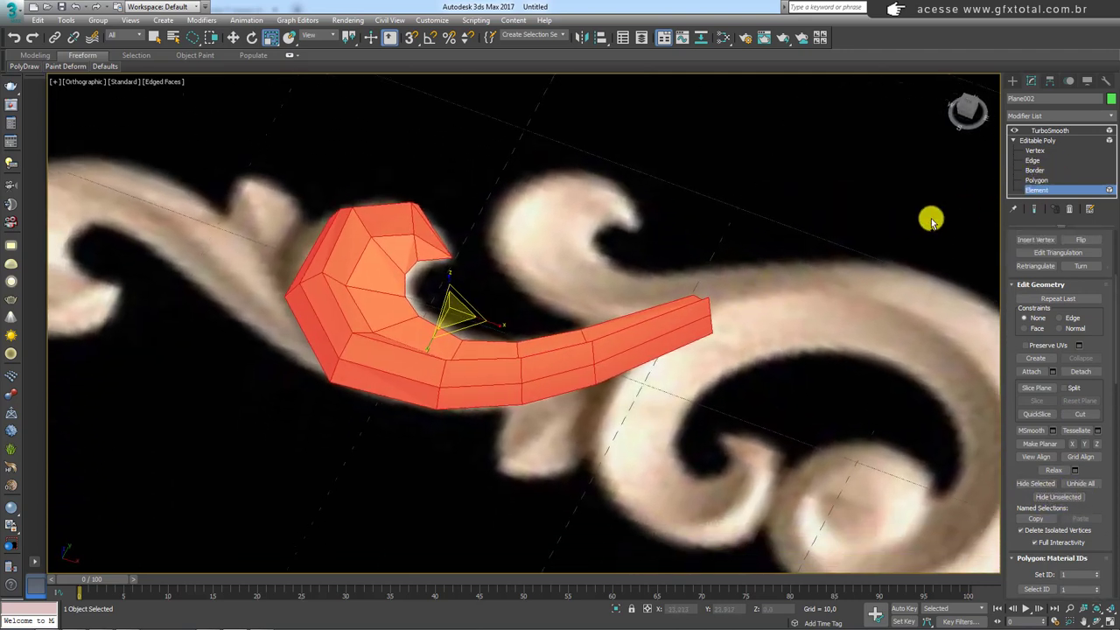
Select only the scroll's tail polygons and bring up the Modifier List.
left_click(1042, 179)
middle_click_drag(875, 232, 815, 250, "alt")
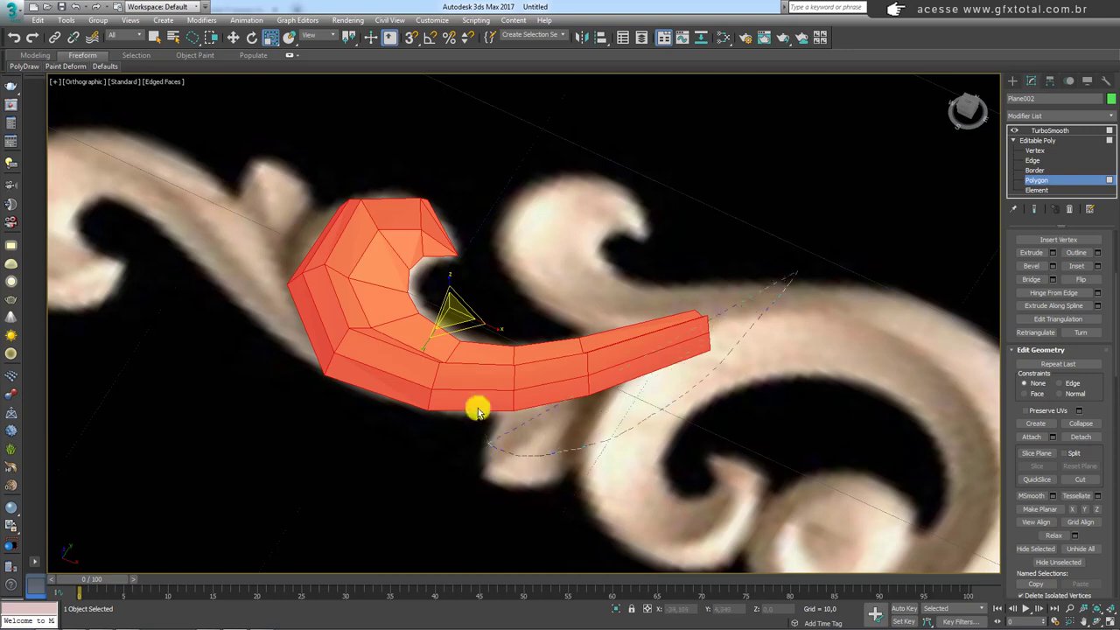
left_click_drag(477, 409, 855, 183)
middle_click_drag(855, 183, 779, 300, "alt")
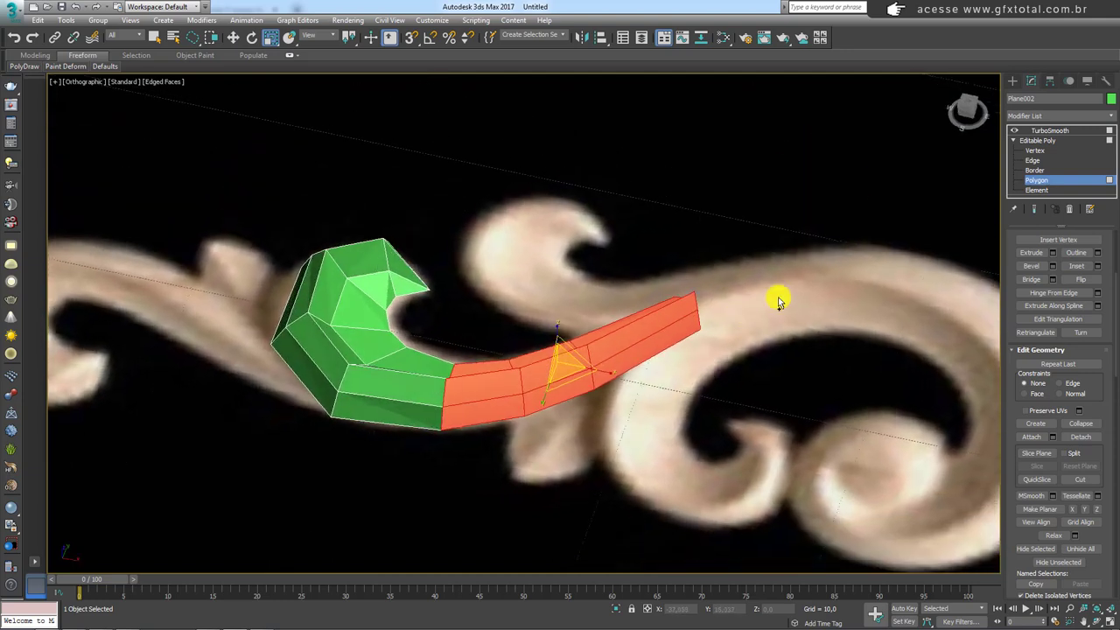
left_click(1101, 119)
left_click_drag(1110, 131, 1109, 232)
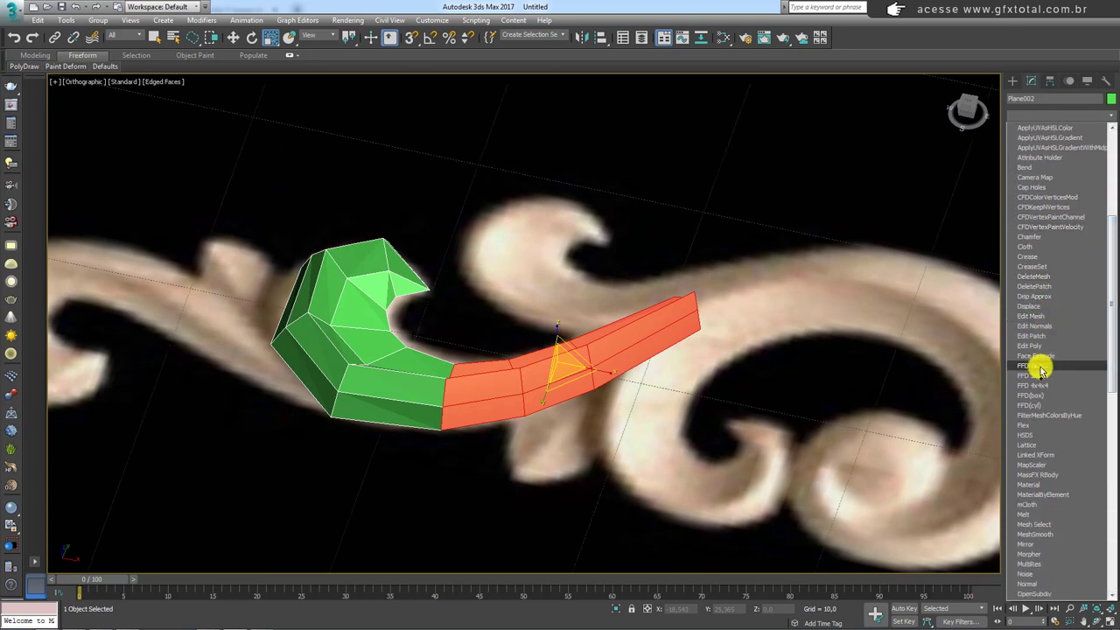
Add an FFD 2x2x2 lattice to the tail and lower its right end to bend it.
left_click(1040, 367)
left_click(1025, 140)
left_click(1055, 151)
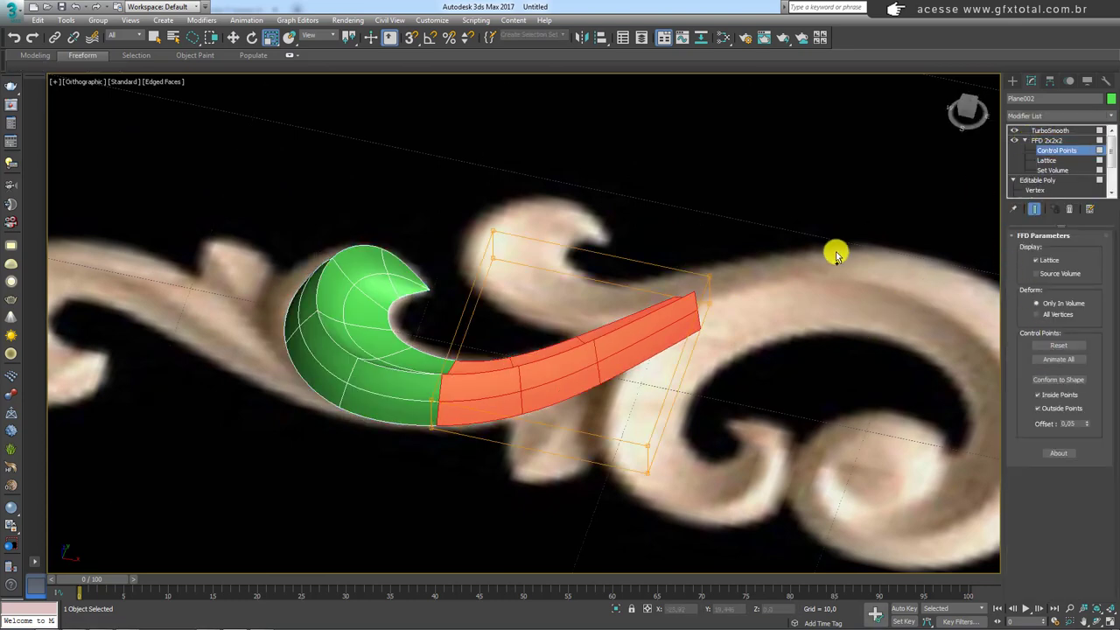
middle_click_drag(832, 250, 752, 274, "alt")
key("w")
middle_click_drag(715, 313, 723, 292, "alt")
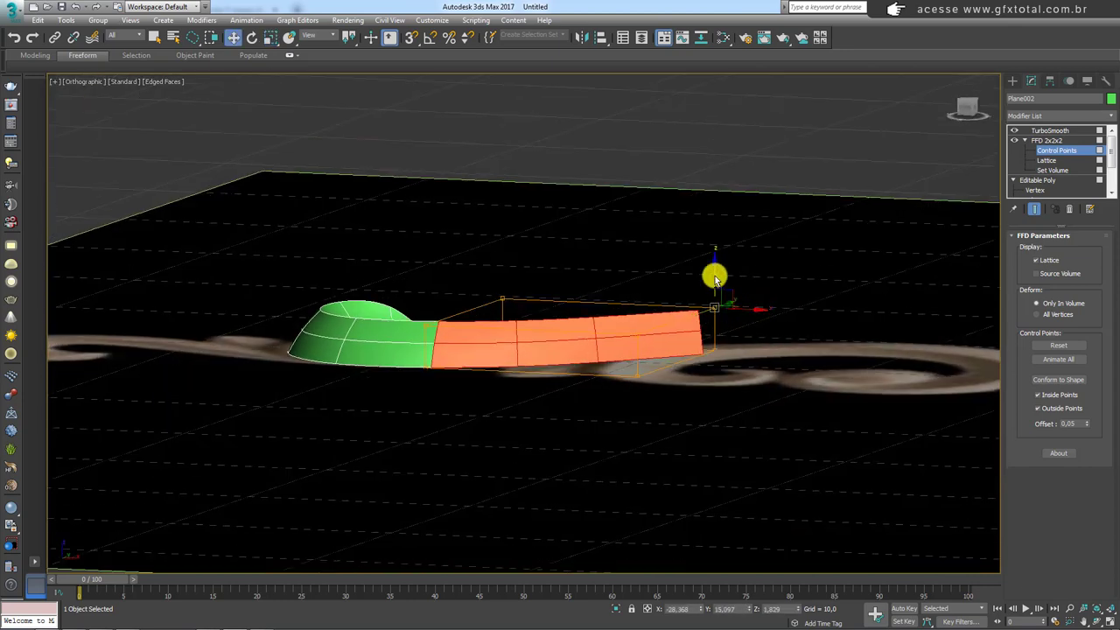
left_click_drag(713, 275, 717, 315)
middle_click_drag(718, 315, 700, 313, "alt")
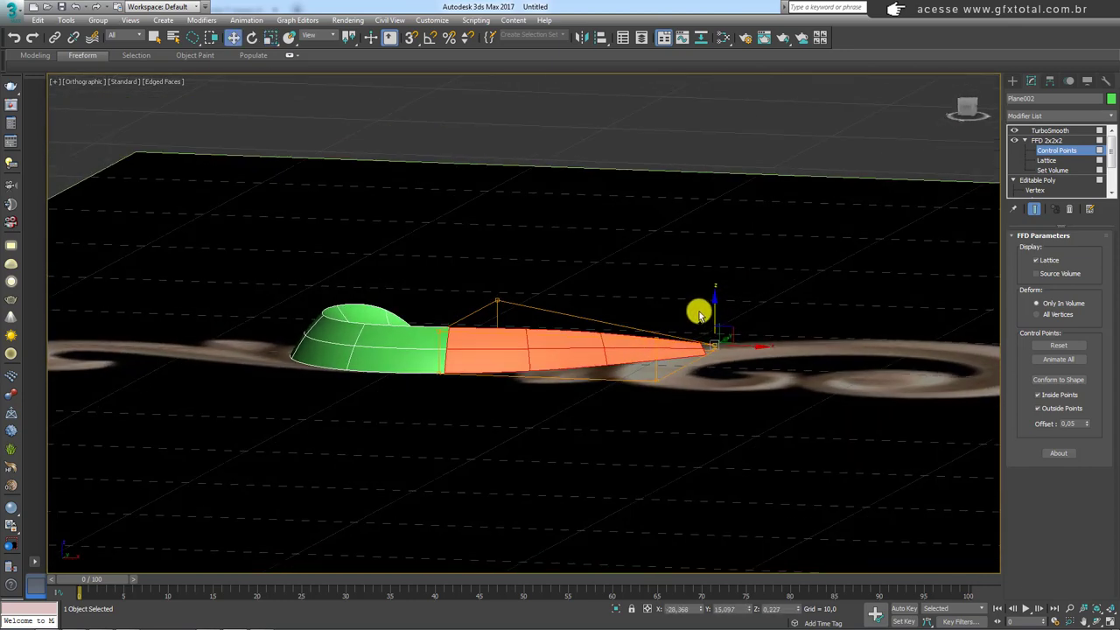
Pull the right lattice points further down to flatten the tail.
left_click(498, 301, "ctrl")
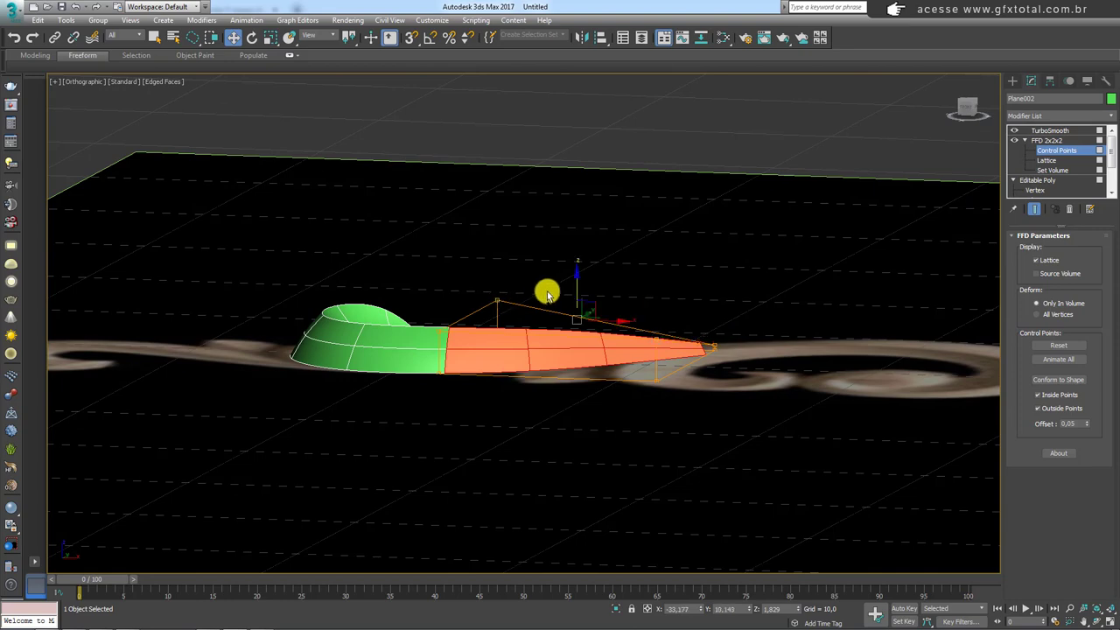
left_click_drag(578, 288, 575, 300)
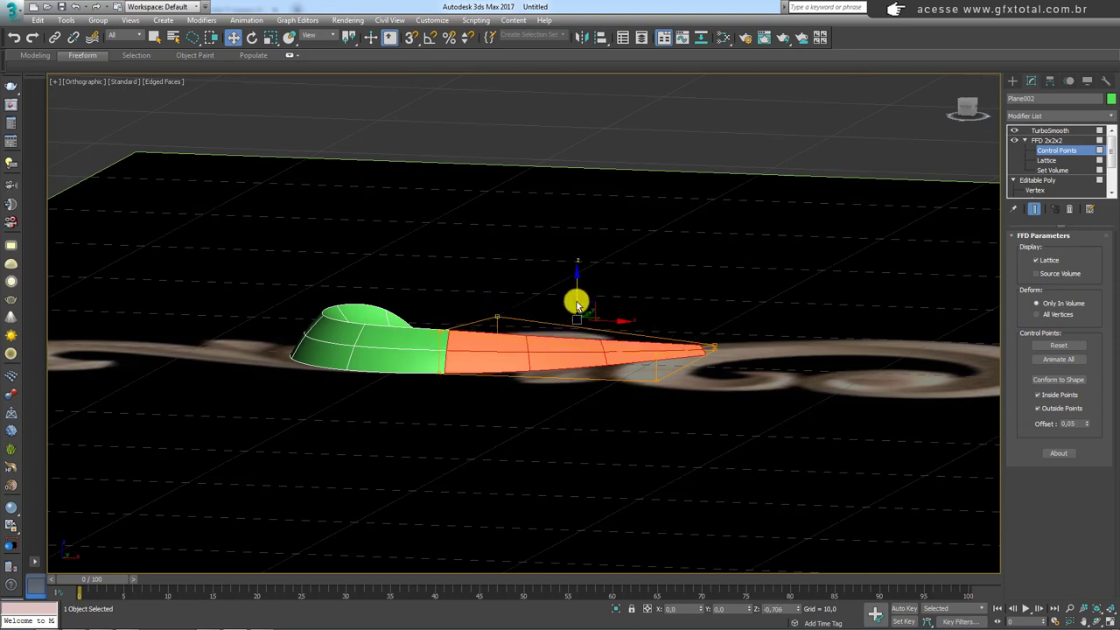
middle_click_drag(797, 286, 796, 321, "alt")
left_click(713, 334)
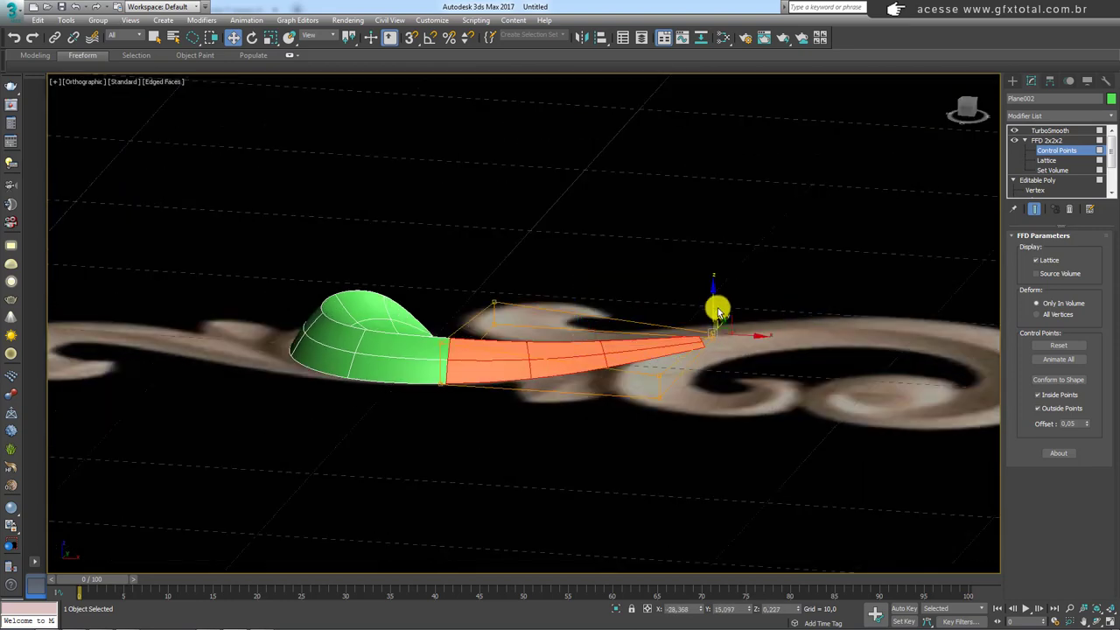
Exit Control Points editing and select TurboSmooth in the modifier stack.
right_click(676, 341)
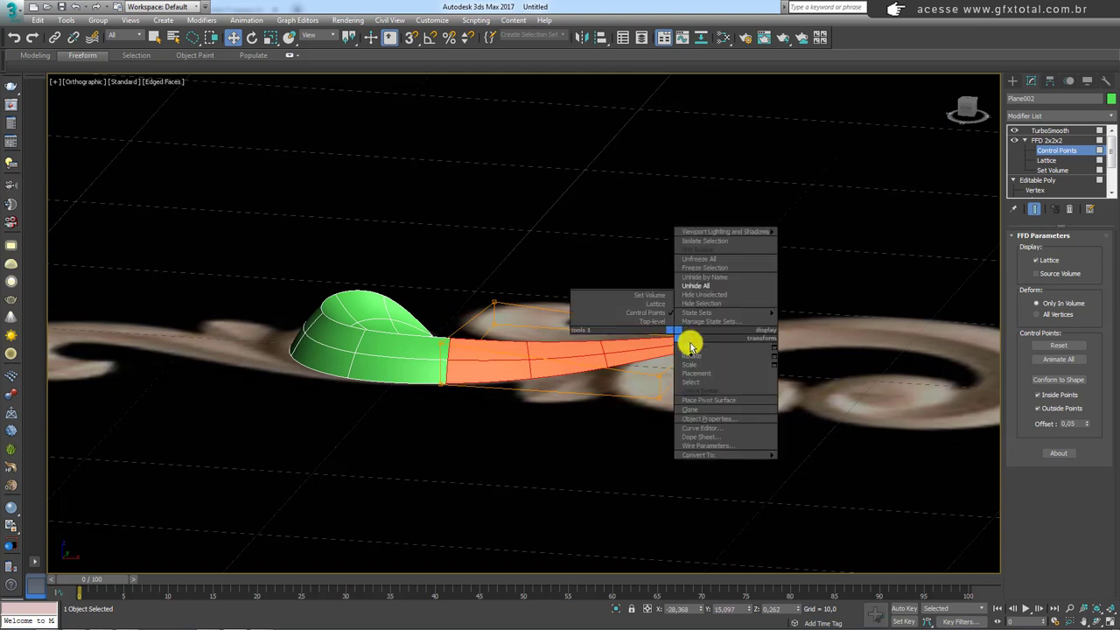
left_click(1038, 141)
left_click(1033, 141)
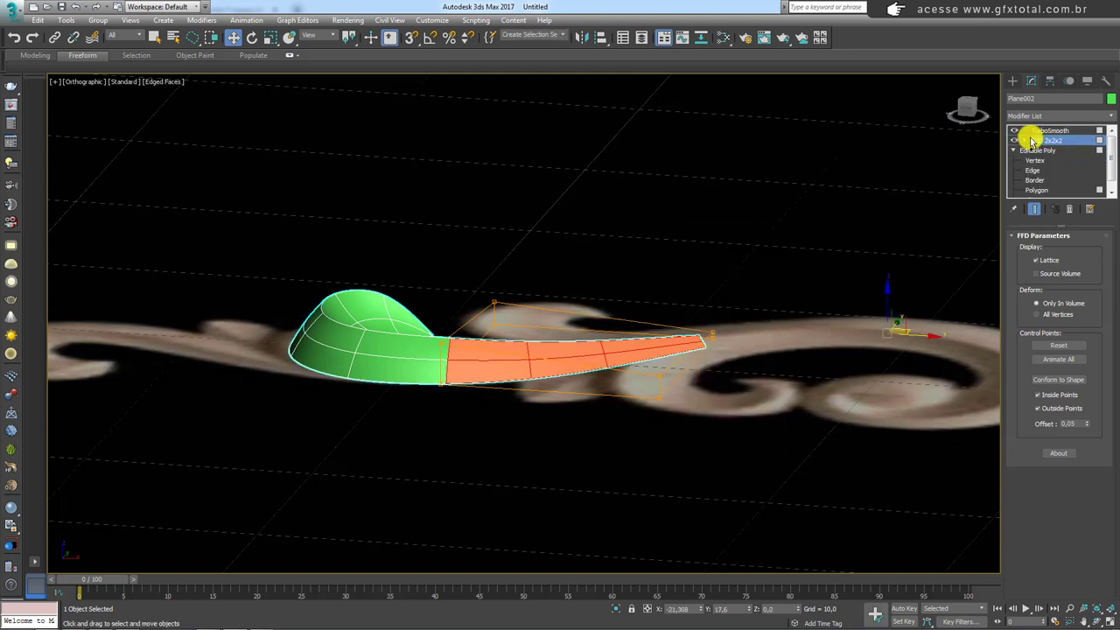
left_click(1026, 131)
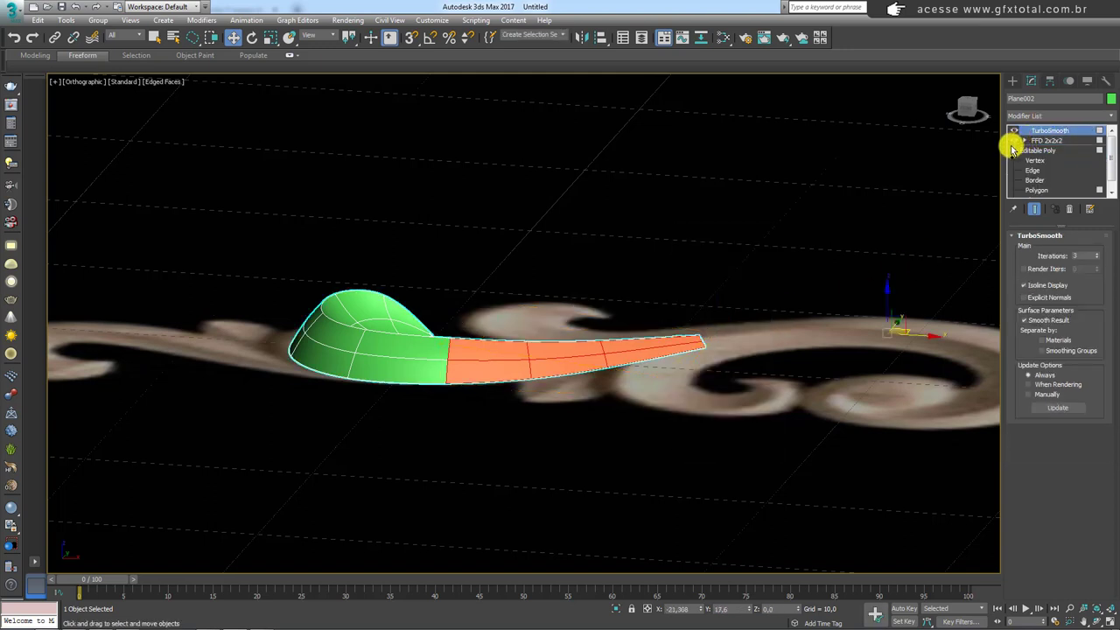
left_click(1013, 151)
Collapse the stack through FFD 2x2x2, confirming the warning with Yes.
right_click(1042, 143)
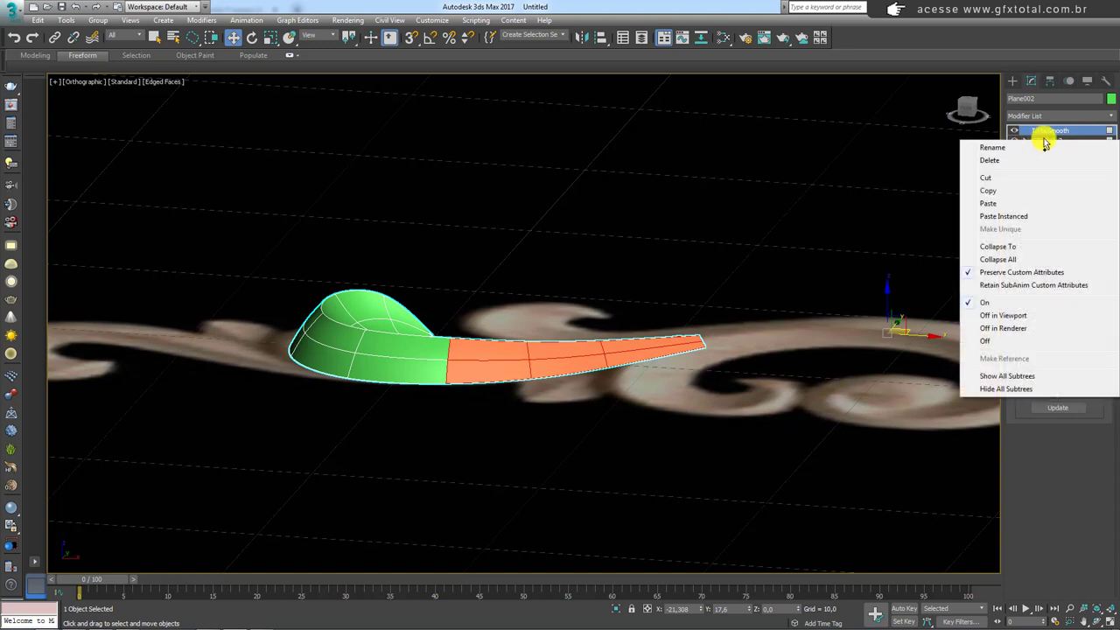
left_click(1040, 142)
right_click(1045, 142)
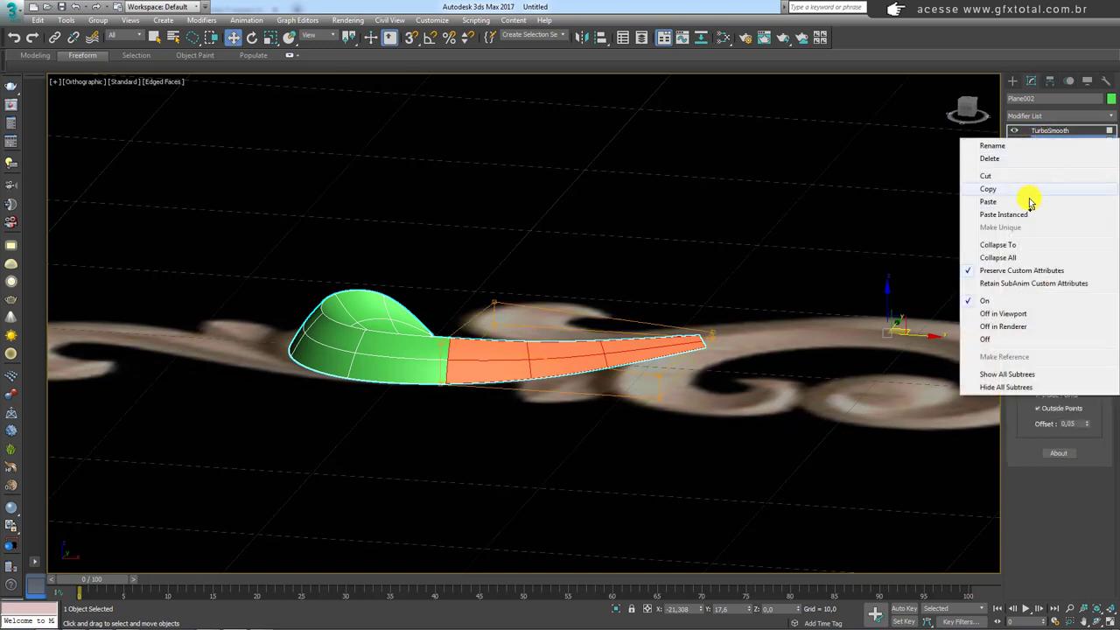
left_click(1008, 252)
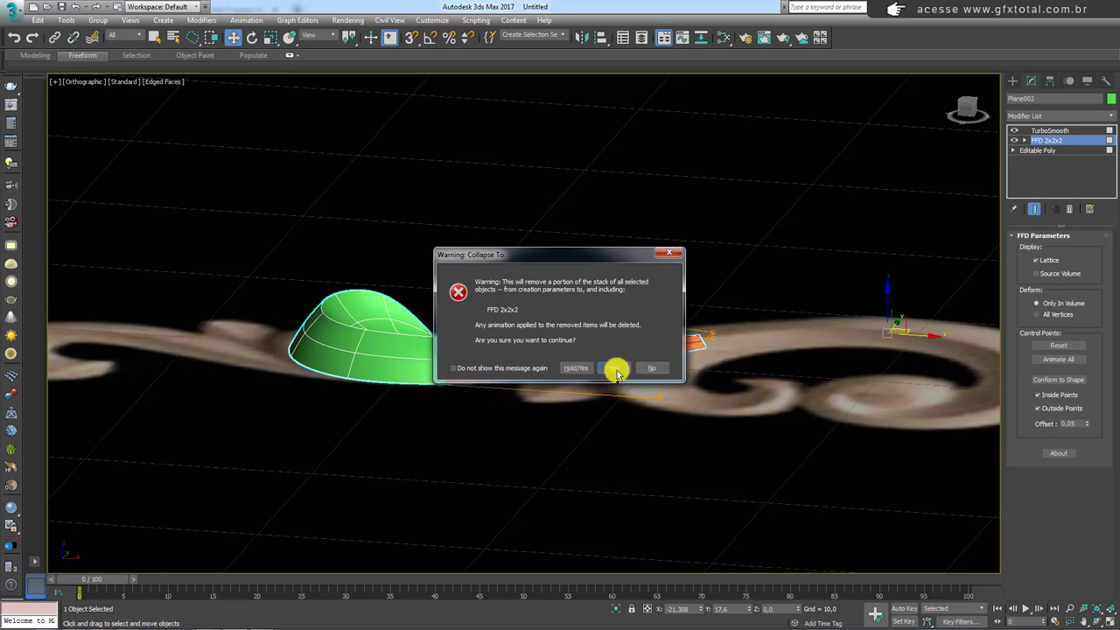
left_click(614, 368)
Toggle TurboSmooth off and on to compare, then select Editable Poly.
left_click(1014, 130)
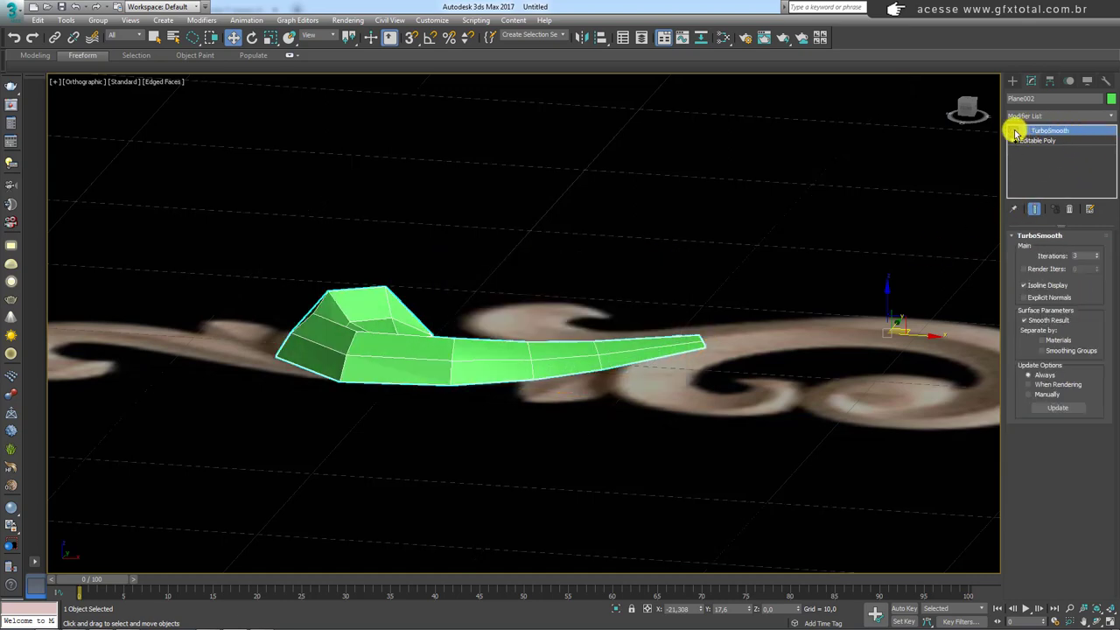
left_click(1014, 130)
left_click(1014, 130)
left_click(1014, 130)
middle_click_drag(682, 266, 687, 346, "alt")
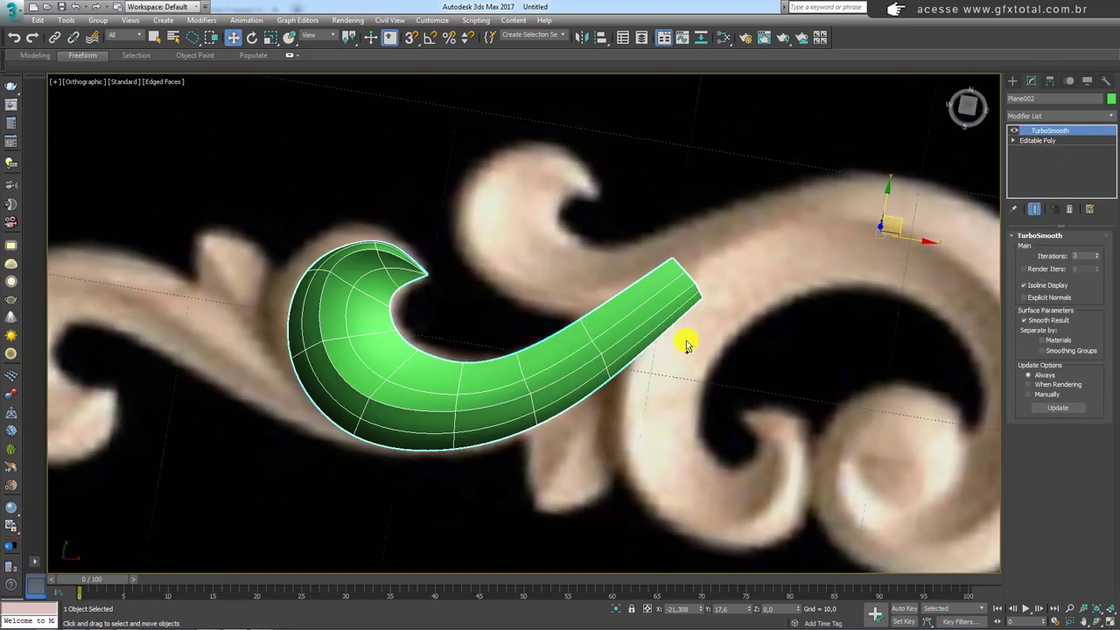
left_click(1035, 141)
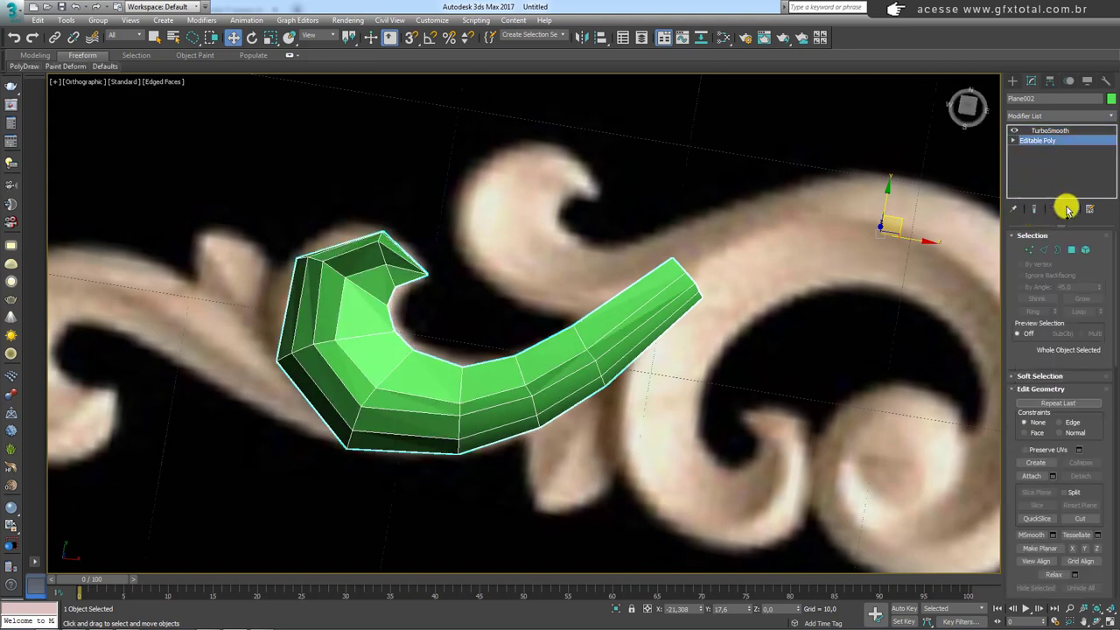
Unhide all parts of the ornament at Element level and show the smoothed result.
left_click(1085, 251)
left_click_drag(1107, 453, 1094, 165)
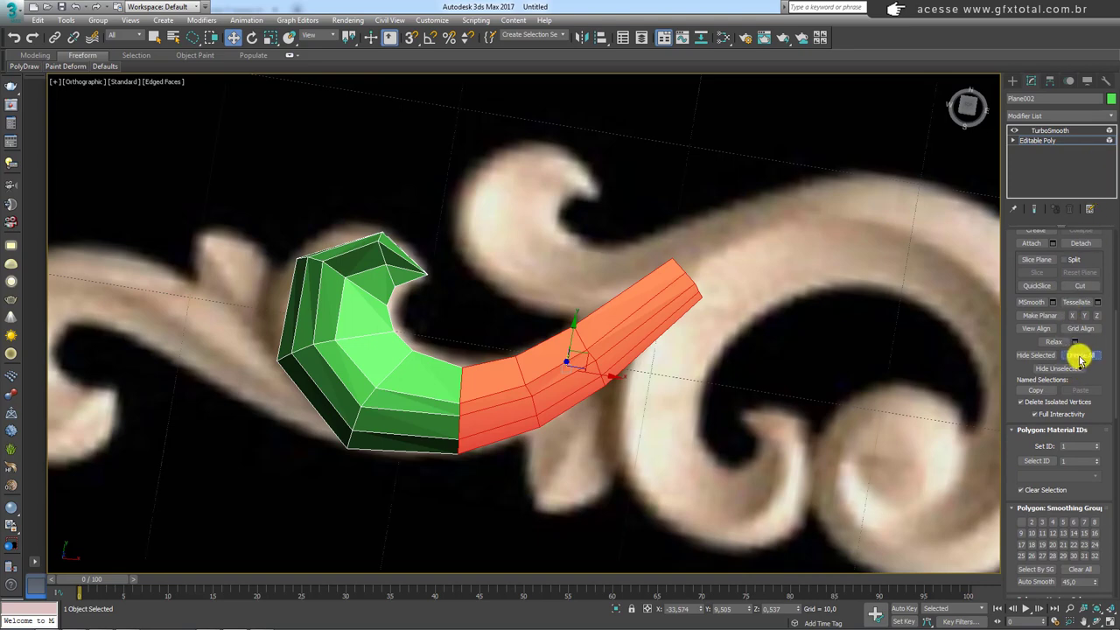
left_click(1082, 356)
left_click(1050, 131)
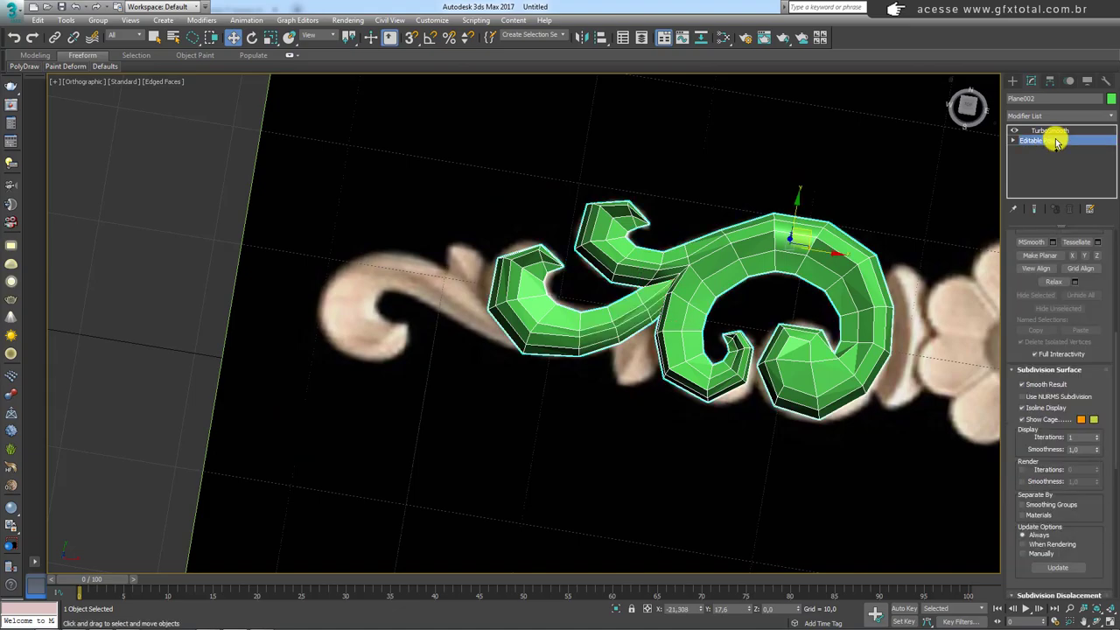
mouse_move(950, 167)
middle_mouse_down("alt")
mouse_move(710, 316)
mouse_move(744, 238)
mouse_move(700, 305)
middle_mouse_up("alt")
scroll(732, 325, "up", 3)
scroll(711, 378, "up", 2)
mouse_move(711, 378)
middle_mouse_down("alt")
mouse_move(621, 375)
mouse_move(656, 383)
mouse_move(647, 350)
middle_mouse_up("alt")
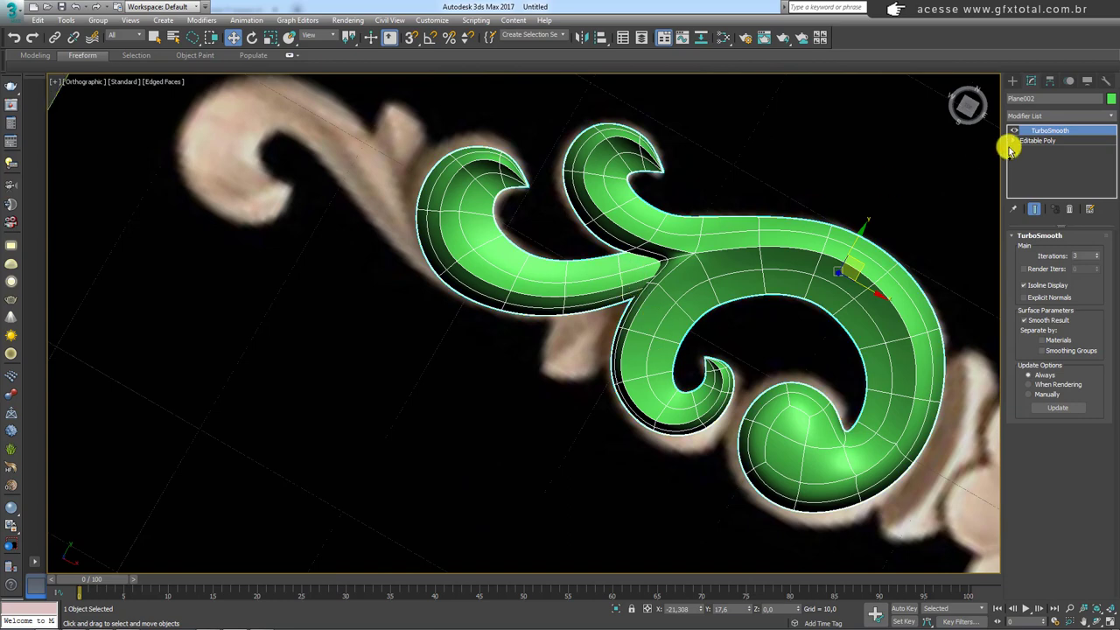
In Top view, move the vertex where the tail meets the scroll slightly down.
key("t")
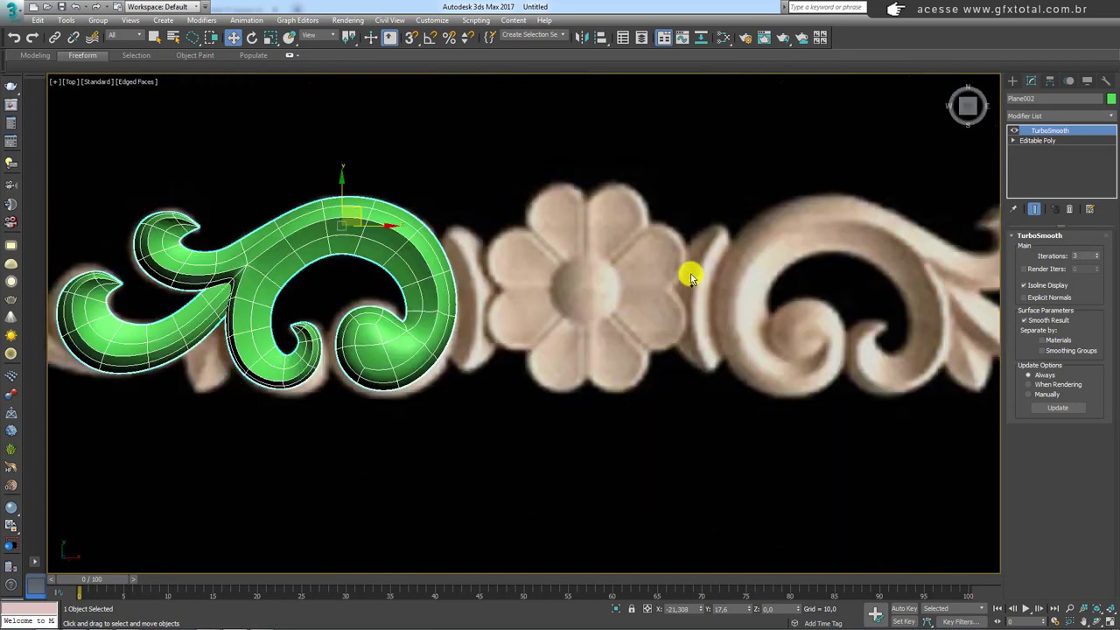
scroll(733, 292, "up", 2)
scroll(591, 302, "up", 3)
double_click(1026, 142)
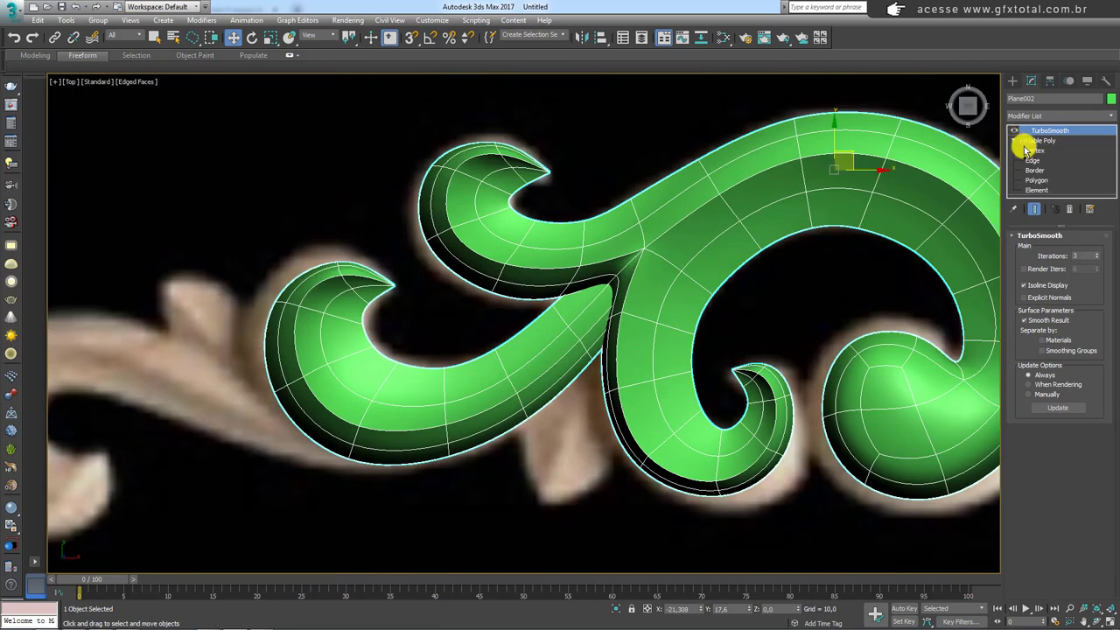
left_click(1036, 151)
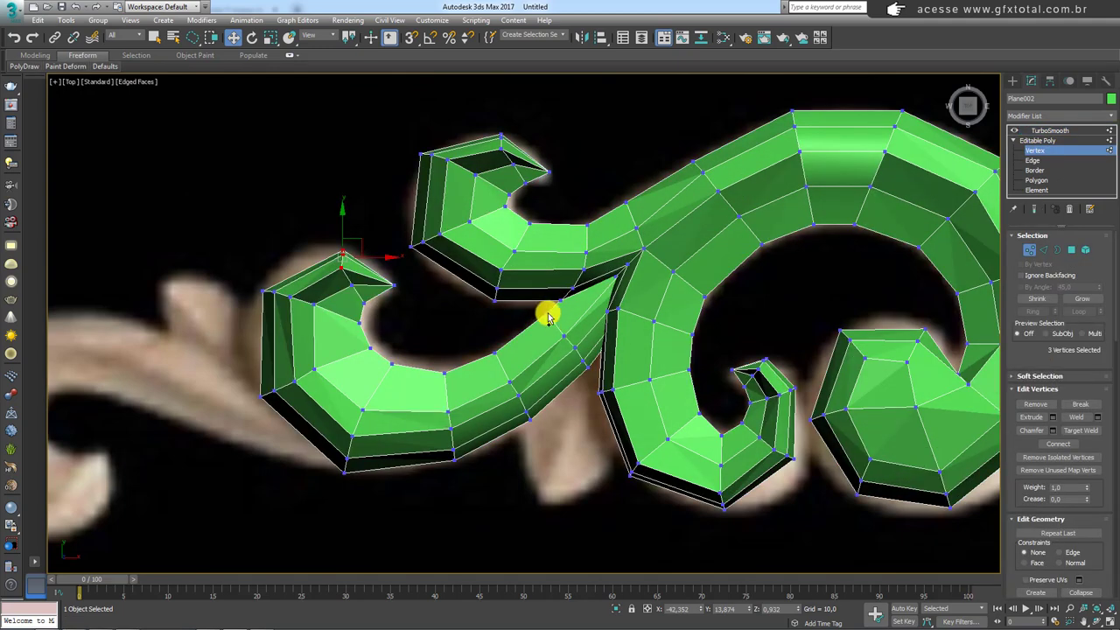
left_click(548, 315)
scroll(560, 308, "up", 1)
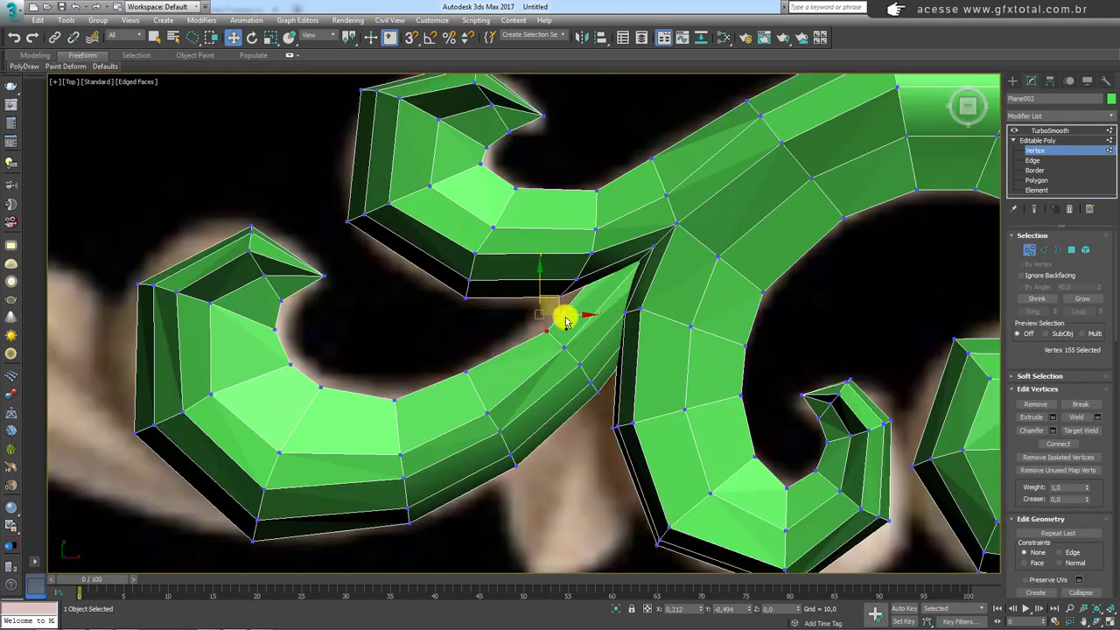
left_click_drag(555, 315, 569, 348)
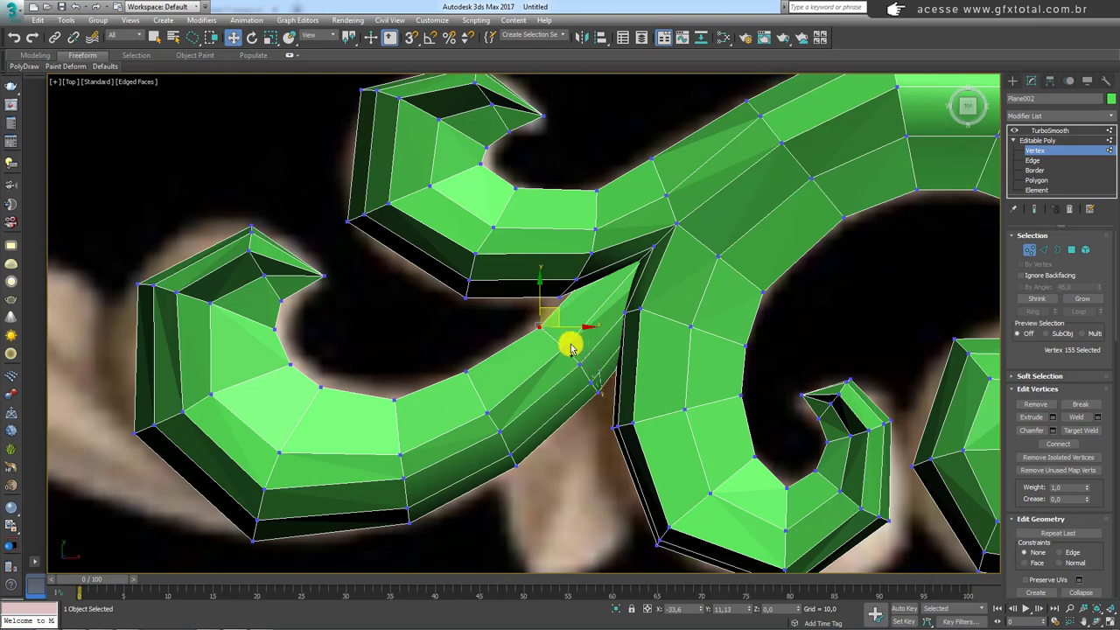
Rotate the tail-tip vertices and a column along the tail, switching to wireframe (F3).
mouse_move(602, 399)
left_mouse_down()
mouse_move(560, 341)
mouse_move(600, 344)
mouse_move(601, 328)
left_mouse_up()
key("e")
key("w")
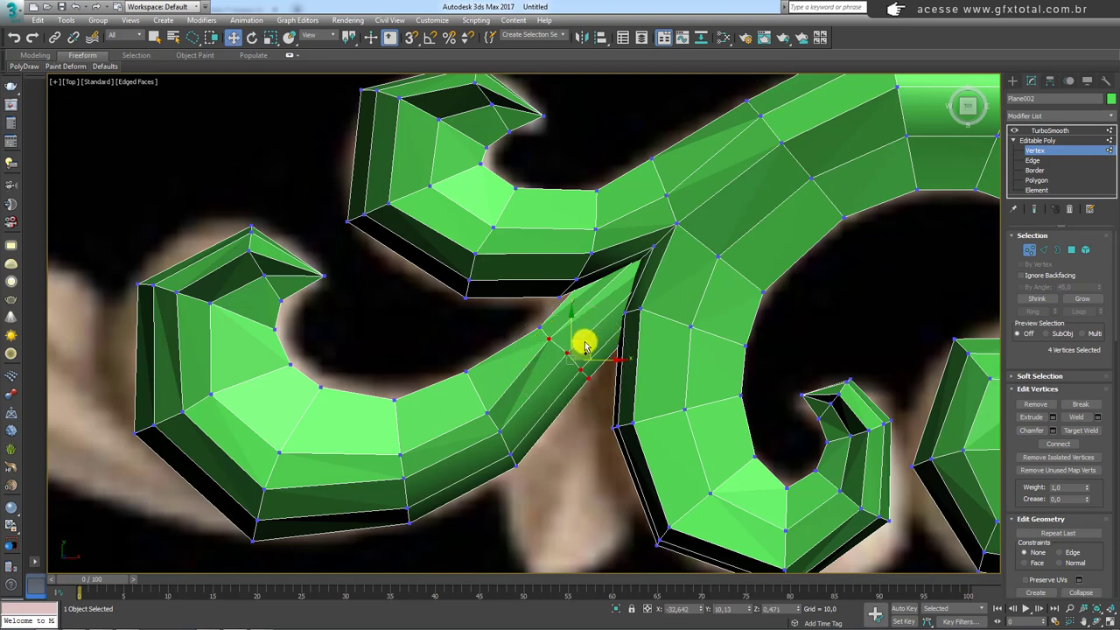
left_click_drag(508, 484, 479, 389)
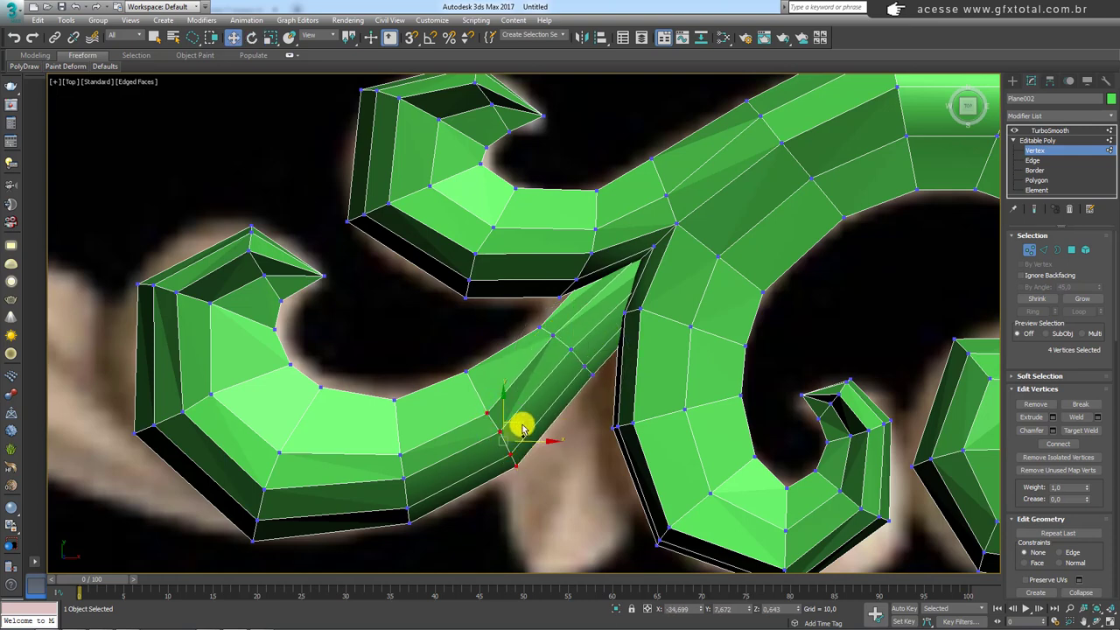
key("e")
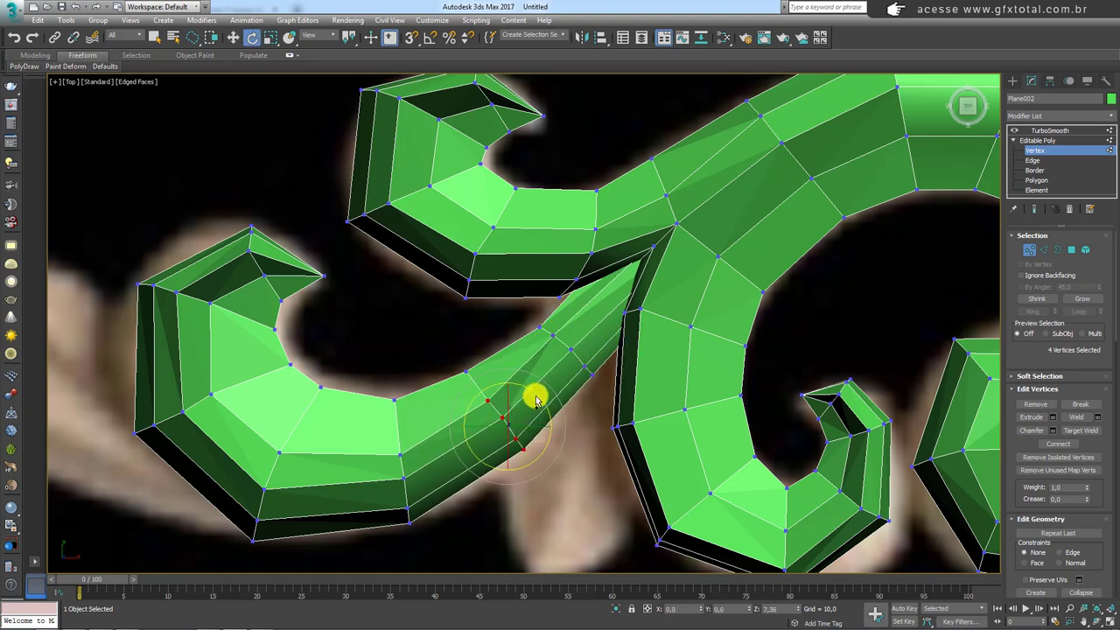
key("F3")
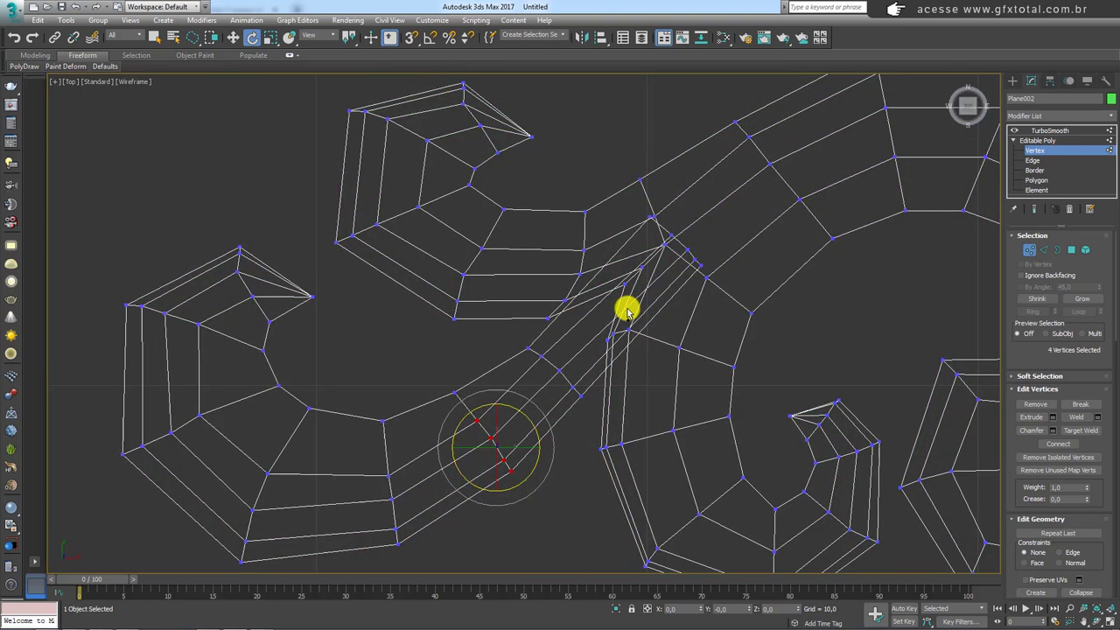
scroll(622, 310, "up", 3)
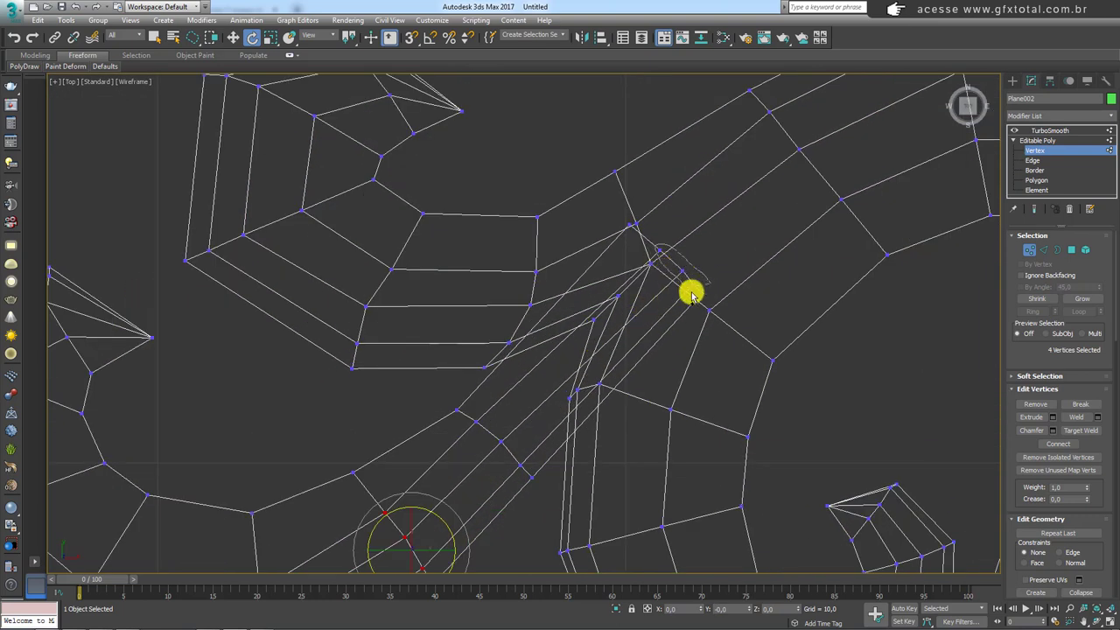
Adjust the tail-tip vertices at the join, ending on vertex 140.
left_click_drag(656, 249, 691, 290)
key("w")
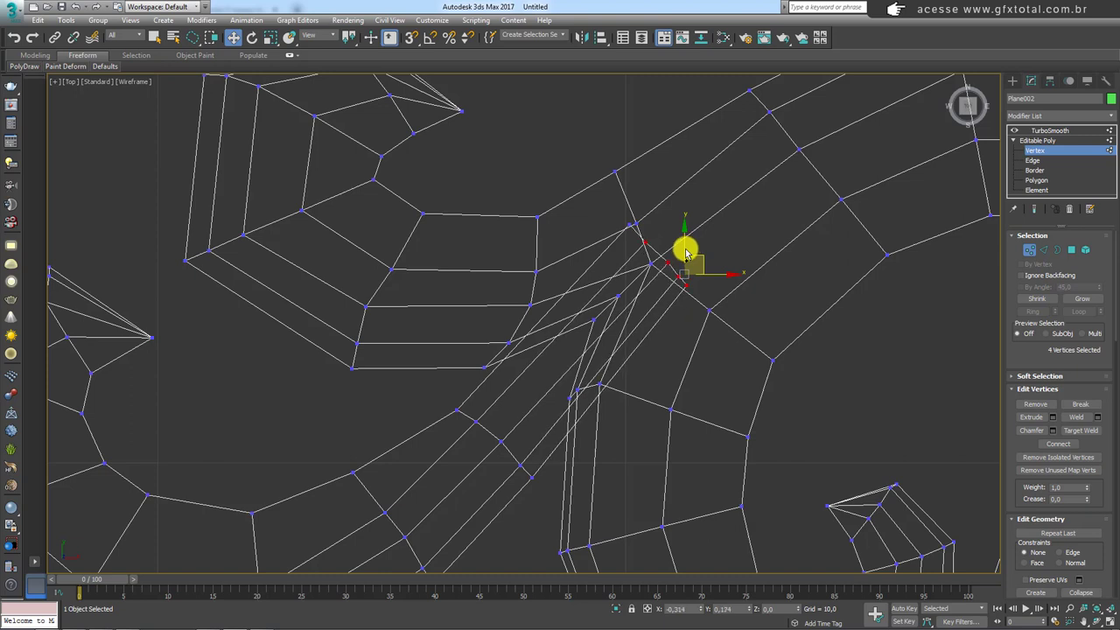
key("e")
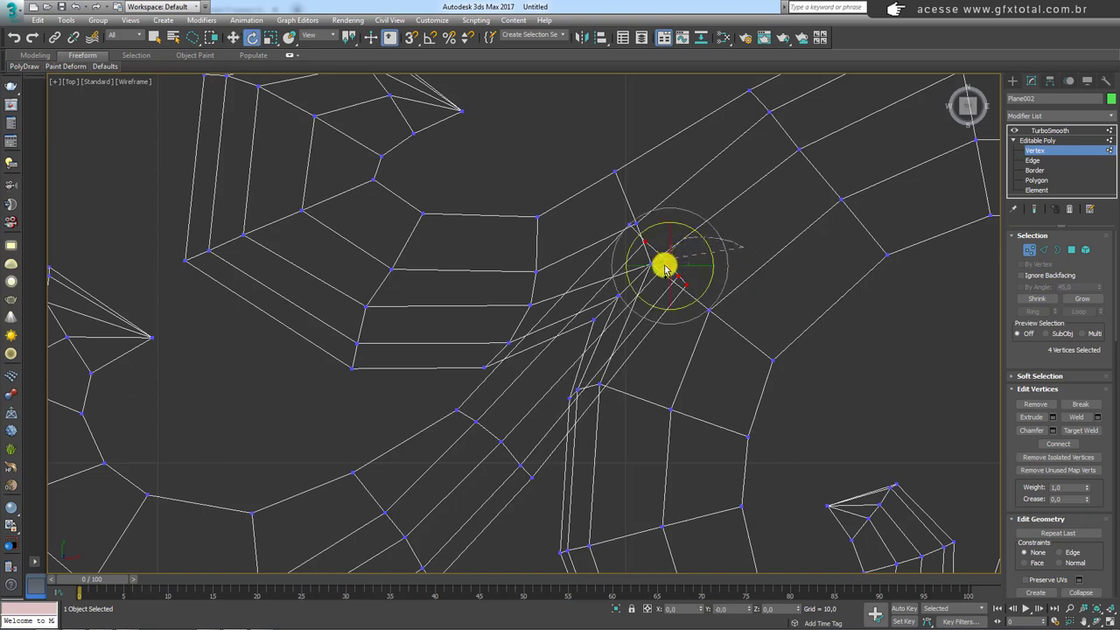
mouse_move(665, 263)
left_mouse_down()
mouse_move(697, 275)
mouse_move(650, 218)
left_mouse_up()
key("w")
left_click(628, 225)
Restore the smoothed shaded view and select the left scroll element.
left_click(1051, 130)
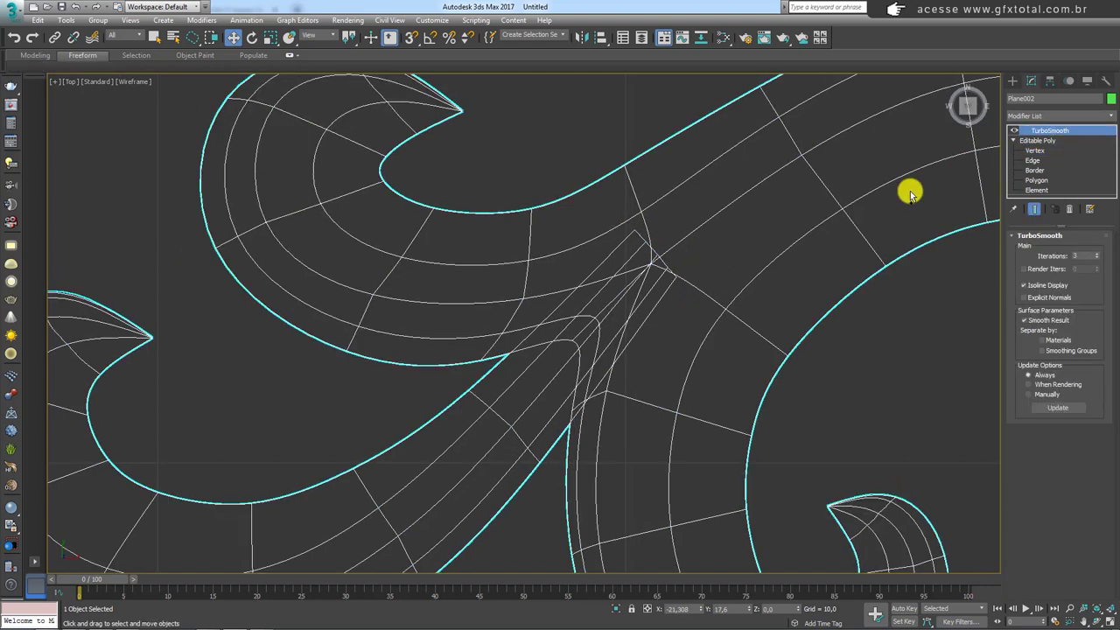
key("F3")
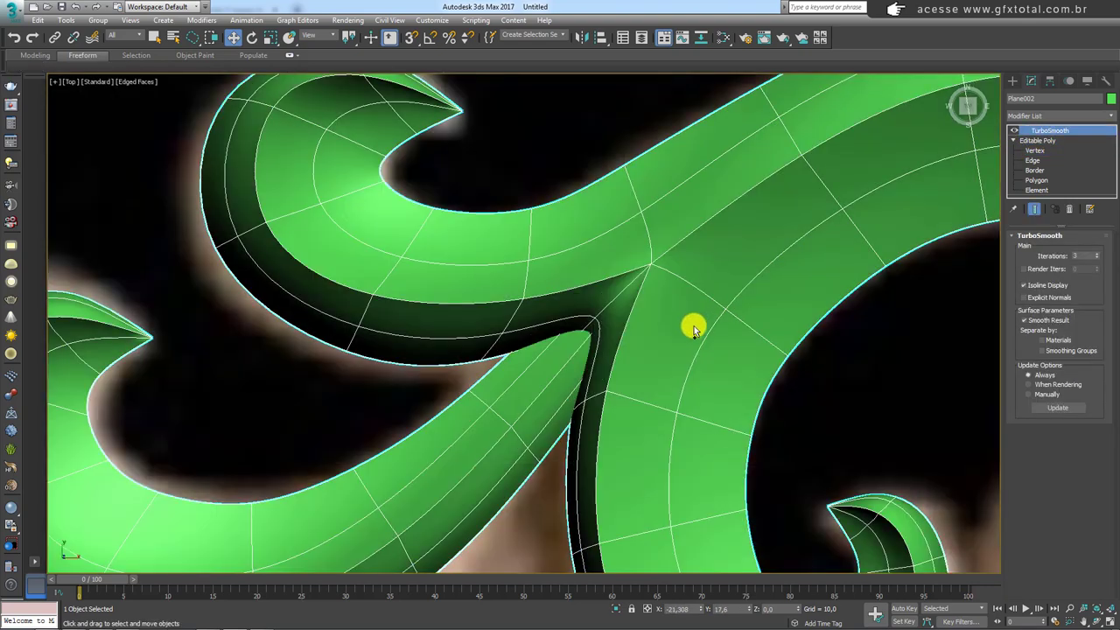
scroll(694, 326, "down", 5)
mouse_move(674, 365)
middle_mouse_down("alt")
mouse_move(640, 315)
mouse_move(692, 310)
mouse_move(575, 398)
mouse_move(715, 281)
mouse_move(610, 371)
middle_mouse_up("alt")
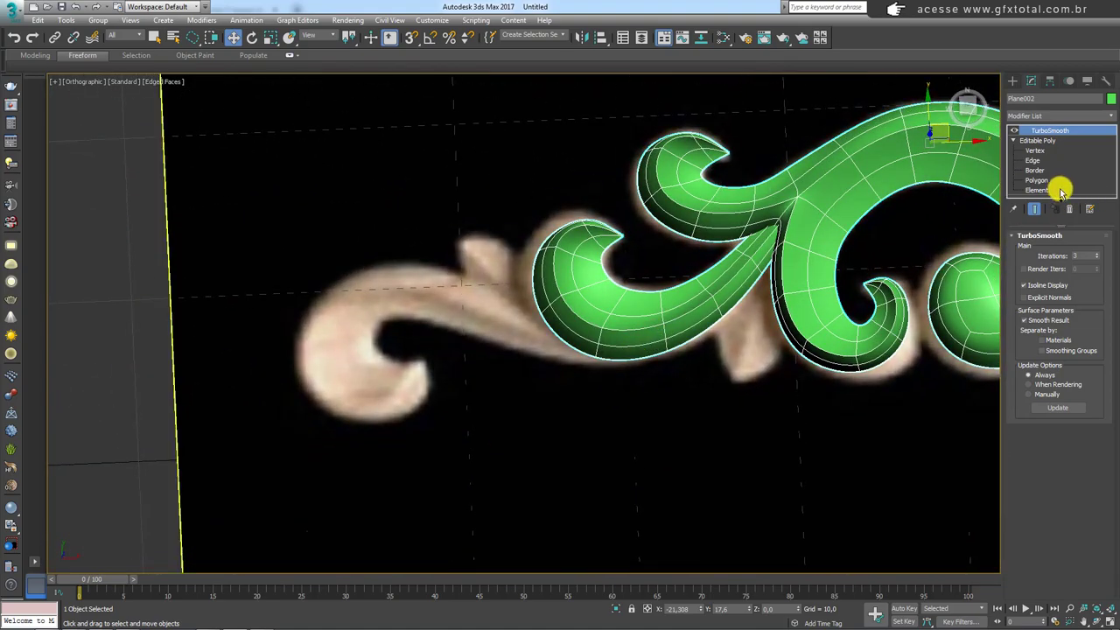
left_click(1059, 190)
left_click(617, 337)
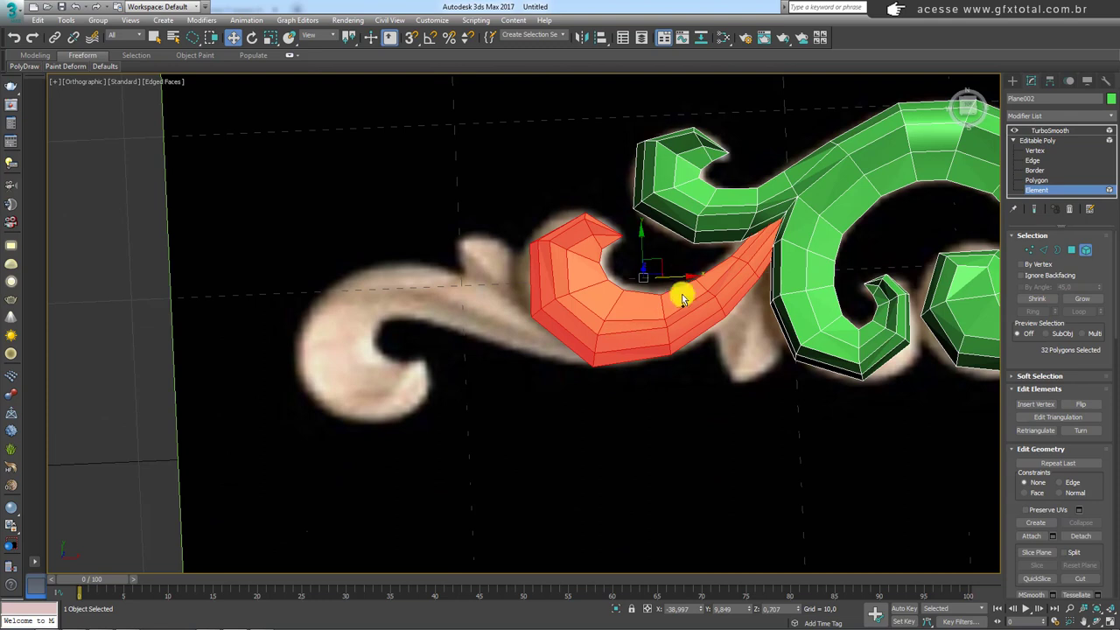
Clone the element to the left as separate object Object001 and select it.
middle_click_drag(682, 294, 760, 321)
left_click_drag(734, 314, 429, 298, "shift")
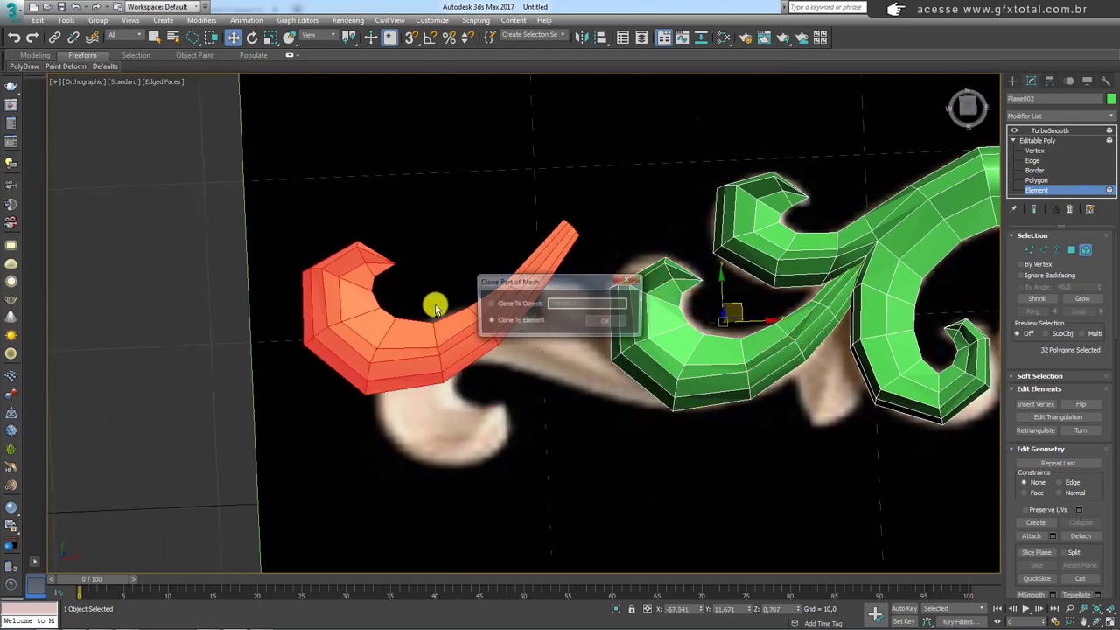
left_click(491, 304)
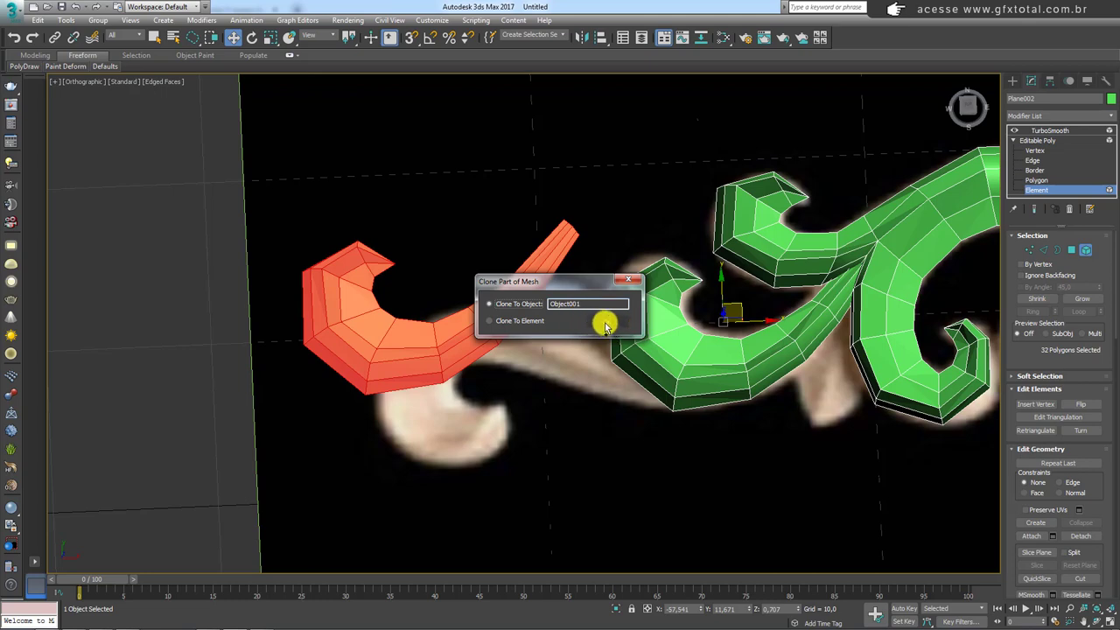
left_click(602, 326)
middle_click_drag(540, 320, 697, 307)
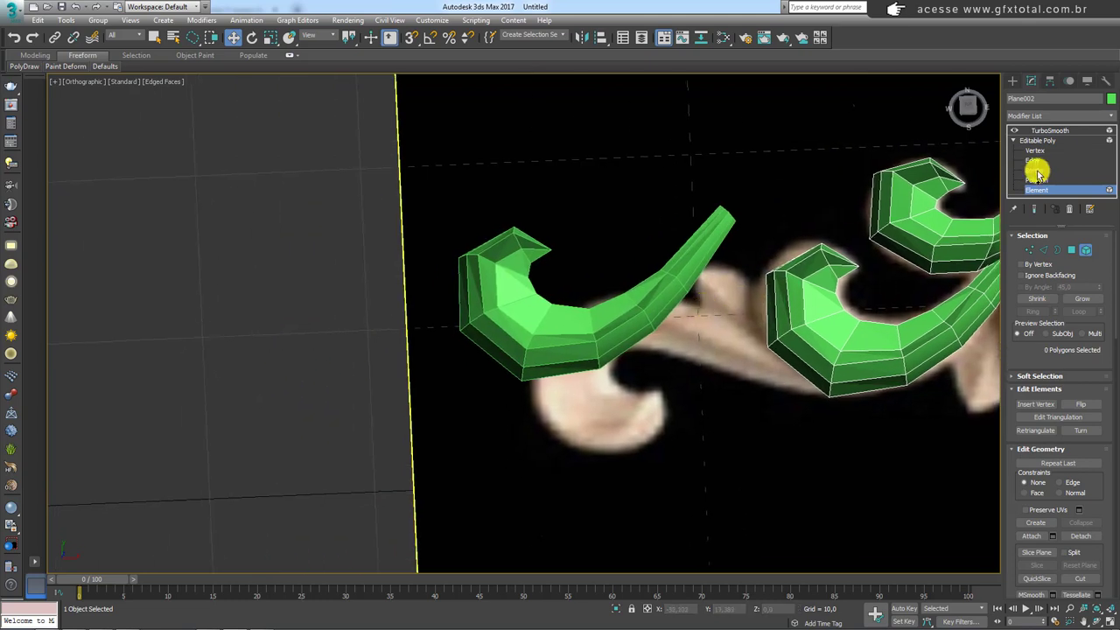
left_click(1052, 141)
left_click(1051, 131)
left_click(725, 262)
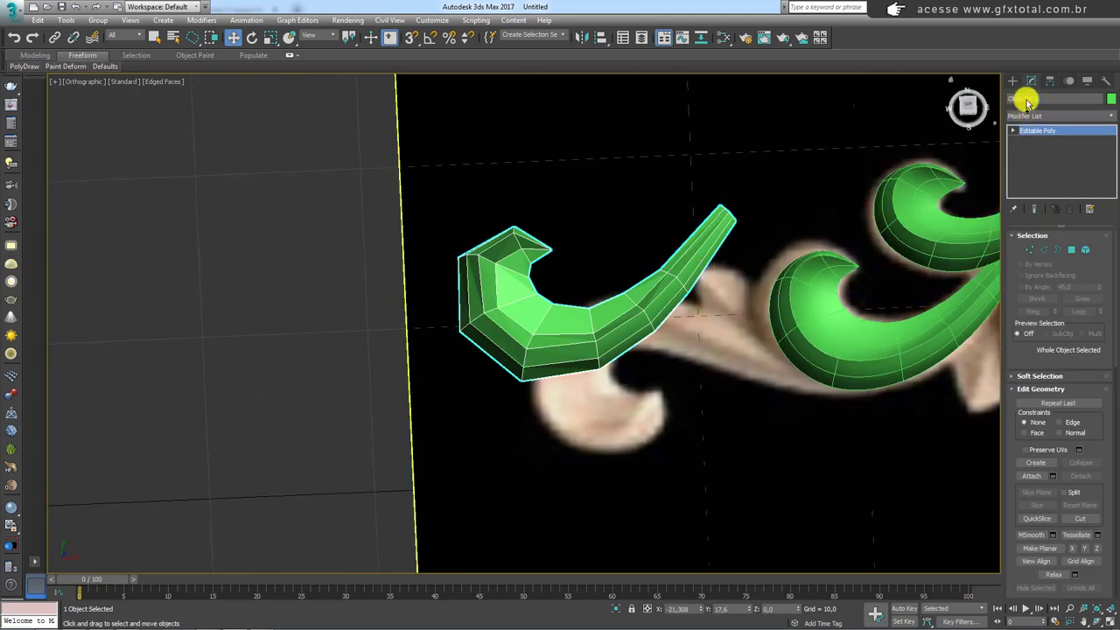
Center Object001's pivot using Affect Pivot Only and Center to Object.
left_click(1051, 83)
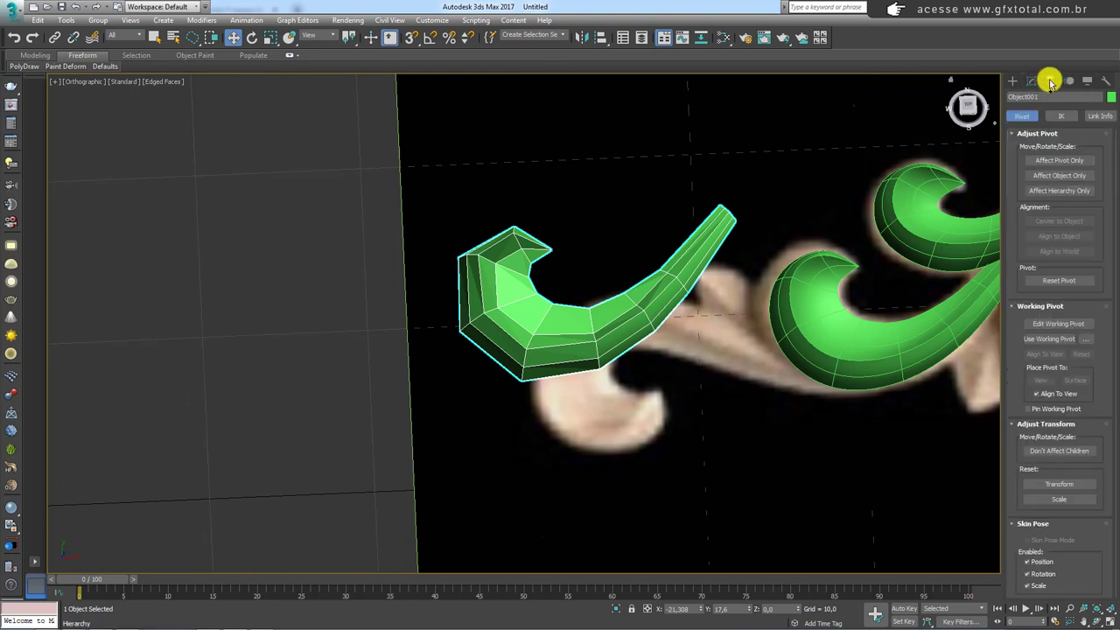
left_click(1051, 160)
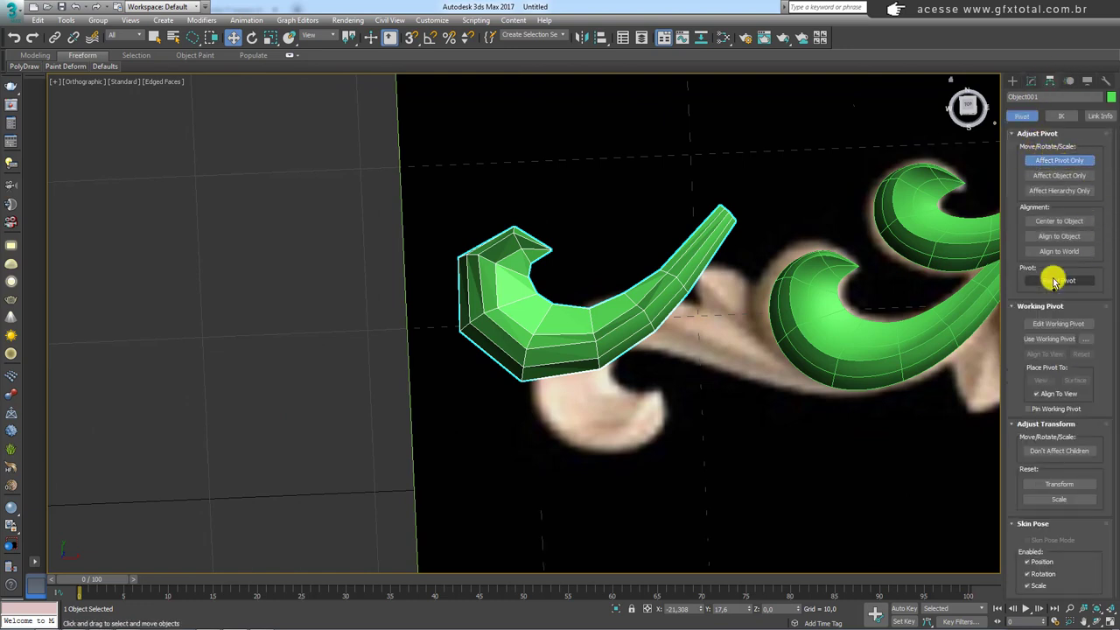
left_click(1059, 223)
left_click(1059, 160)
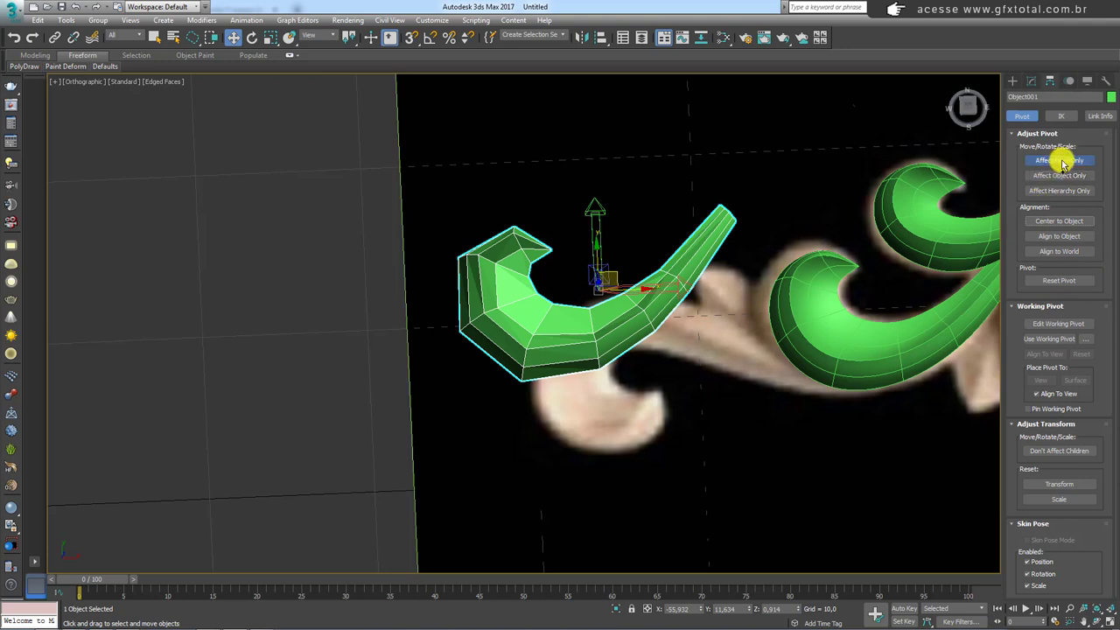
middle_click_drag(705, 245, 606, 254)
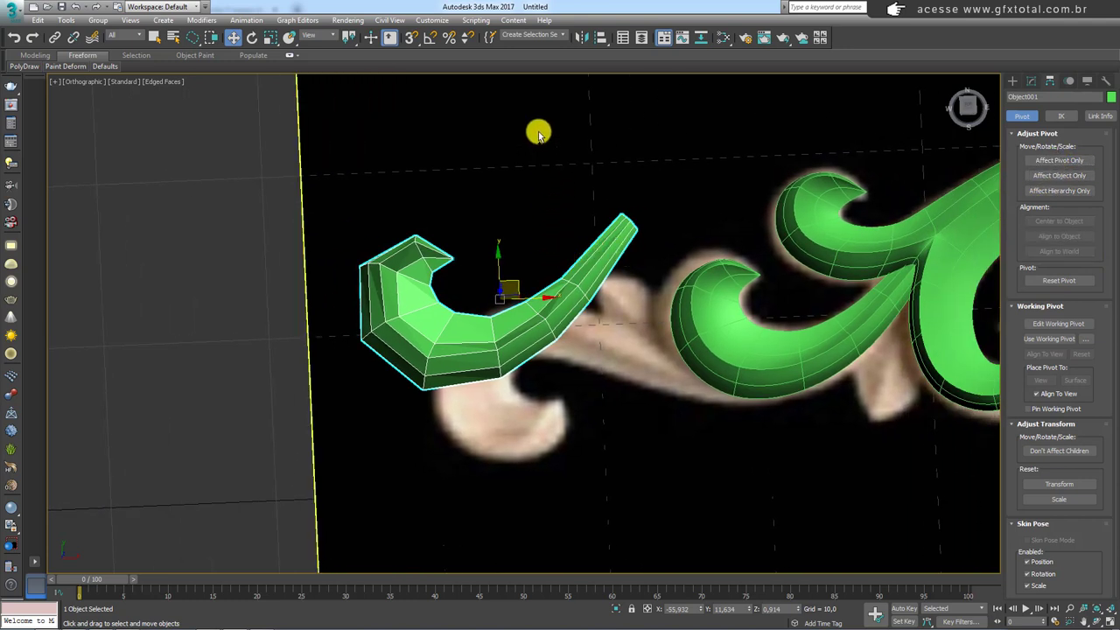
left_click_drag(540, 140, 540, 258)
left_click_drag(522, 208, 582, 203)
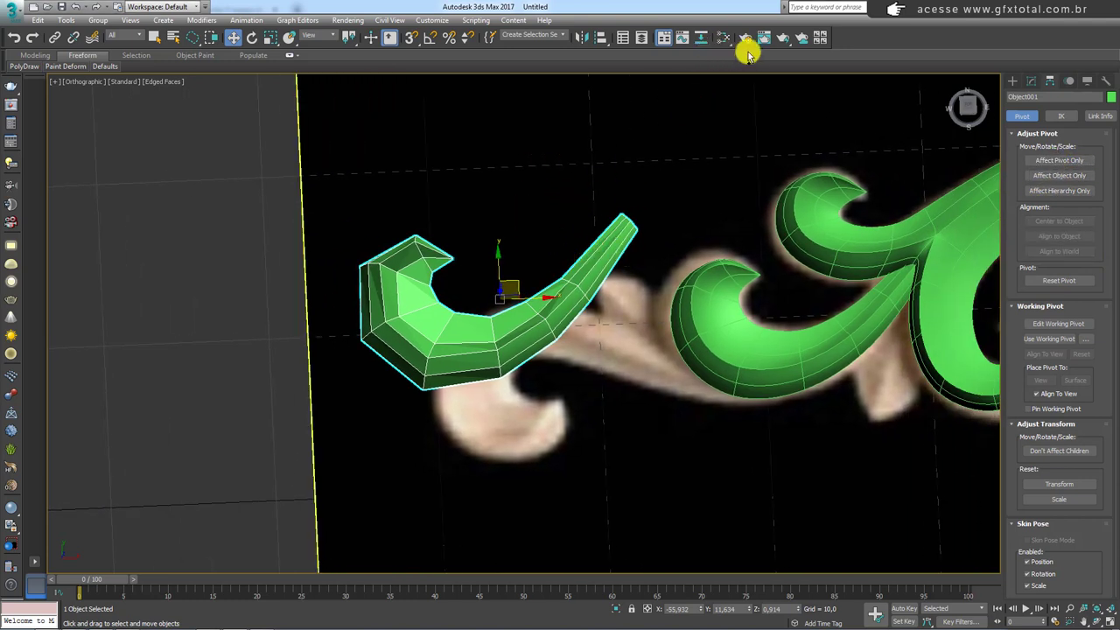
Mirror the copied hook across the Y axis.
left_click(581, 37)
left_click_drag(535, 213, 657, 119)
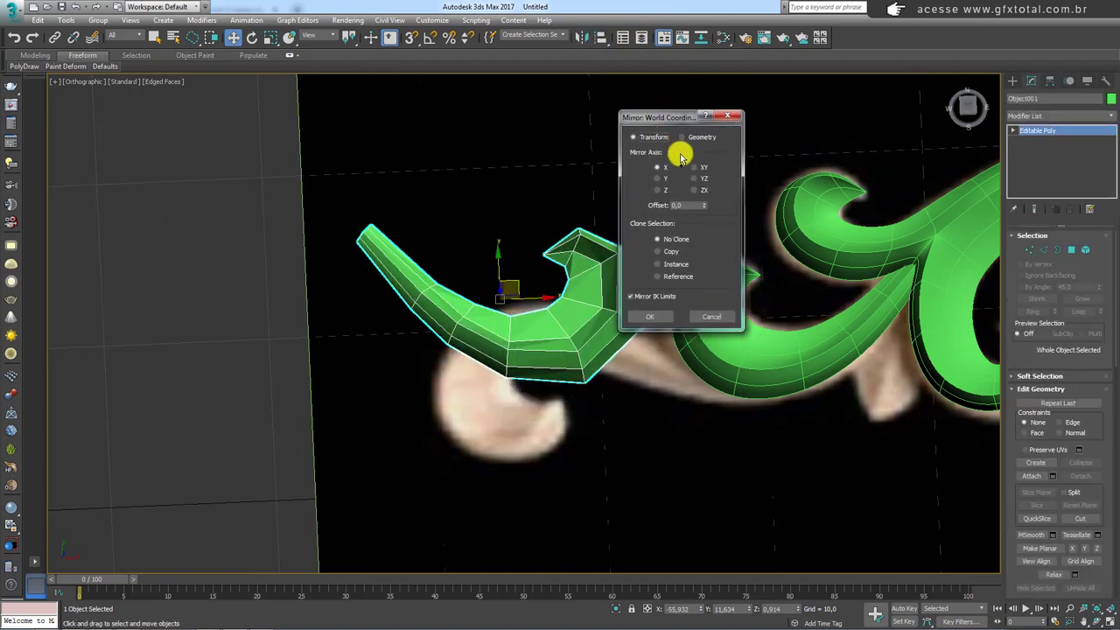
left_click(658, 179)
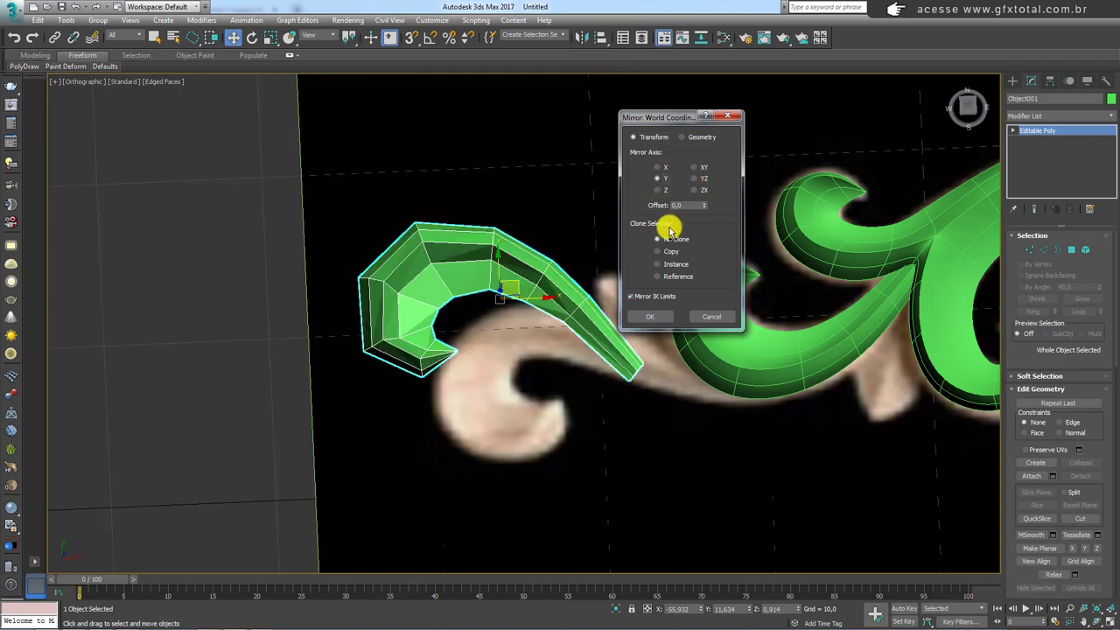
left_click(648, 318)
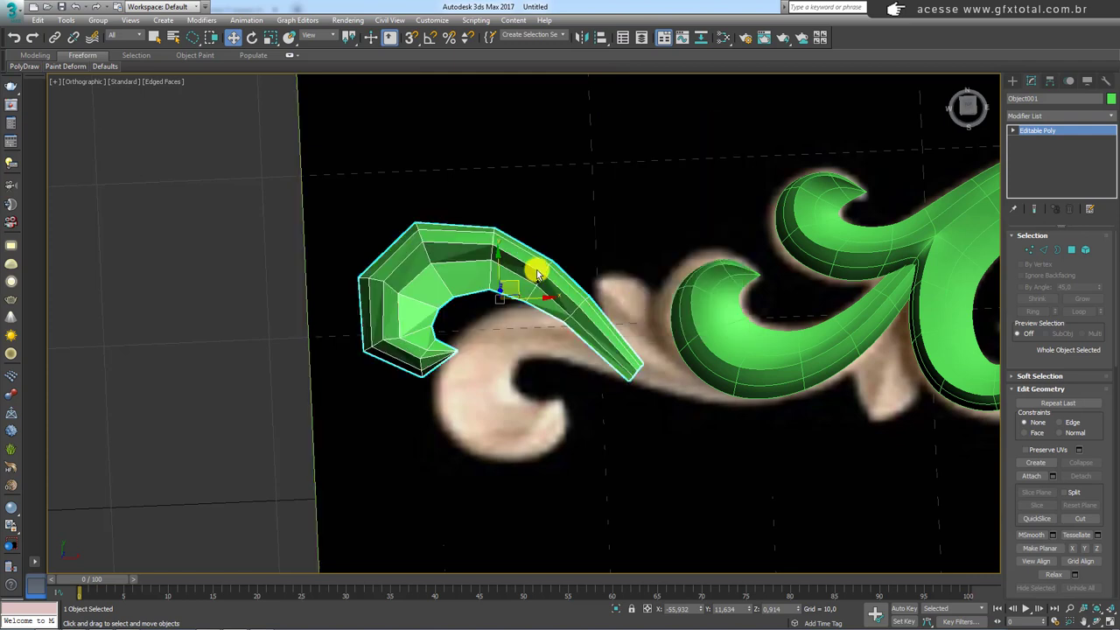
key("s")
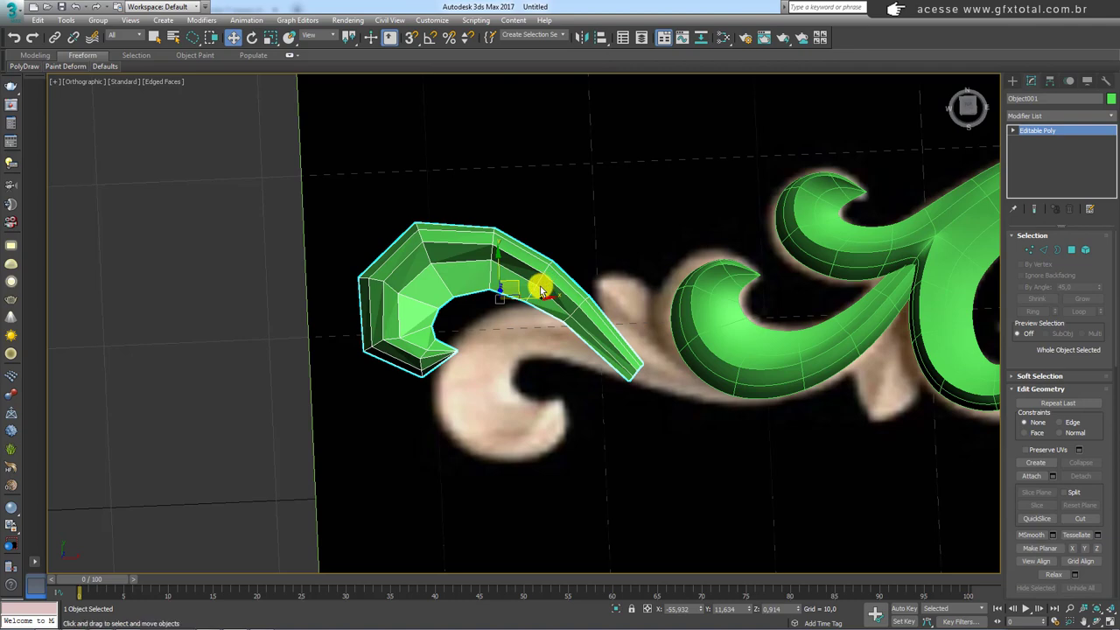
Rotate and move the hook in Top view to sit at the ornament's left end.
key("e")
mouse_move(538, 285)
left_mouse_down()
mouse_move(520, 248)
mouse_move(513, 275)
mouse_move(569, 323)
left_mouse_up()
key("w")
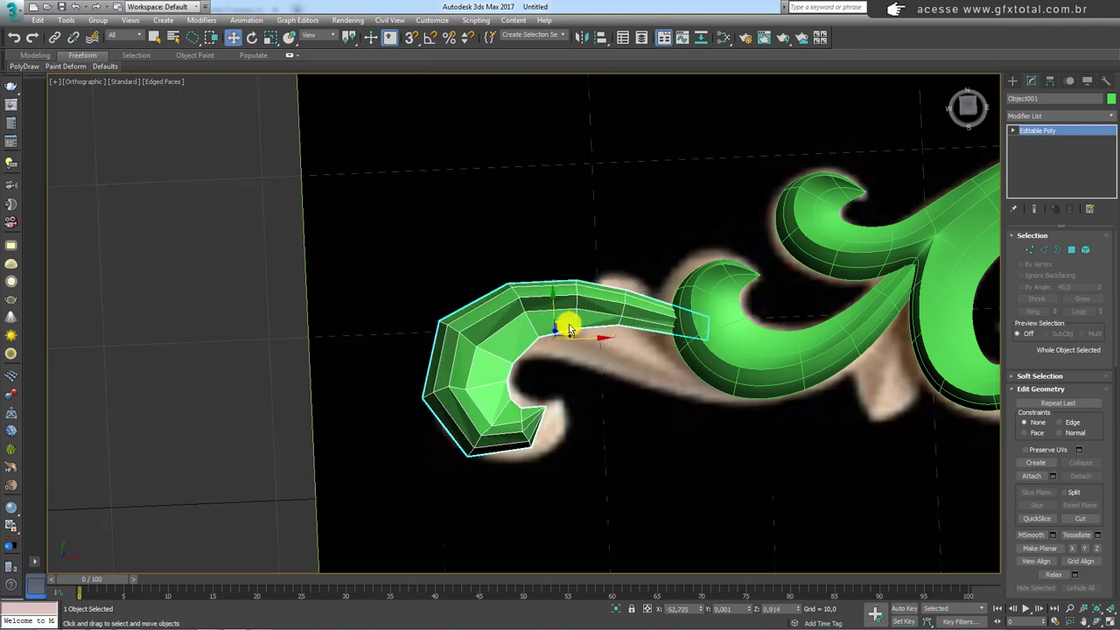
key("t")
mouse_move(404, 323)
middle_mouse_down()
mouse_move(355, 320)
mouse_move(508, 313)
middle_mouse_up()
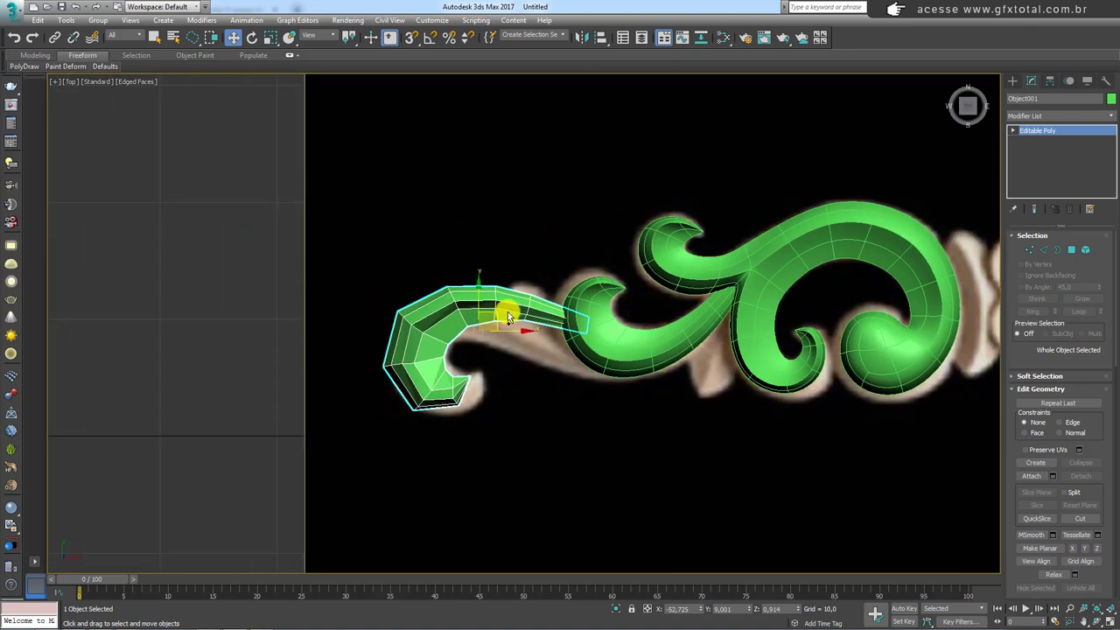
mouse_move(508, 313)
left_mouse_down()
mouse_move(513, 352)
mouse_move(507, 330)
left_mouse_up()
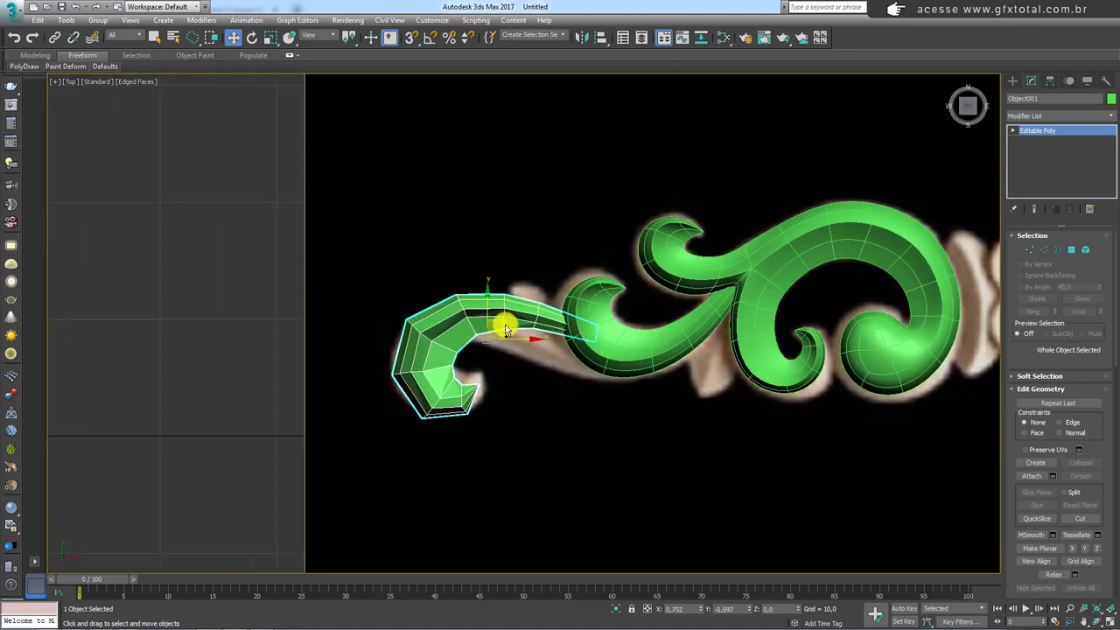
scroll(505, 324, "up", 2)
key("e")
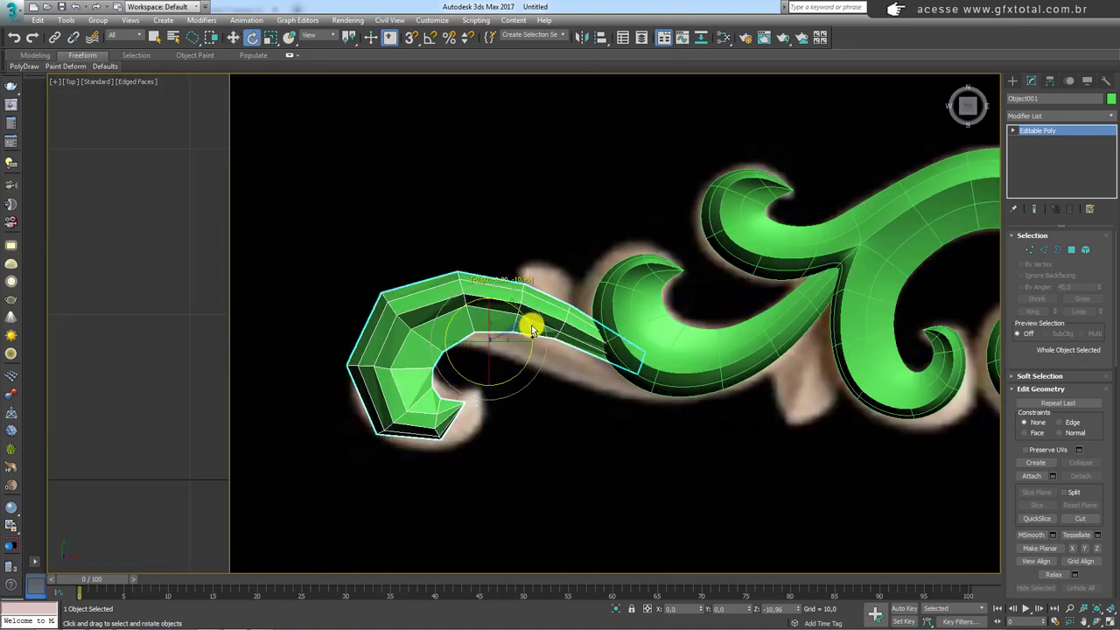
mouse_move(503, 331)
left_mouse_down()
mouse_move(517, 342)
mouse_move(508, 357)
left_mouse_up()
key("w")
Reshape the hook's curled tip by moving its tip and inner-edge vertices to follow the carving.
left_click(1030, 249)
scroll(493, 425, "up", 2)
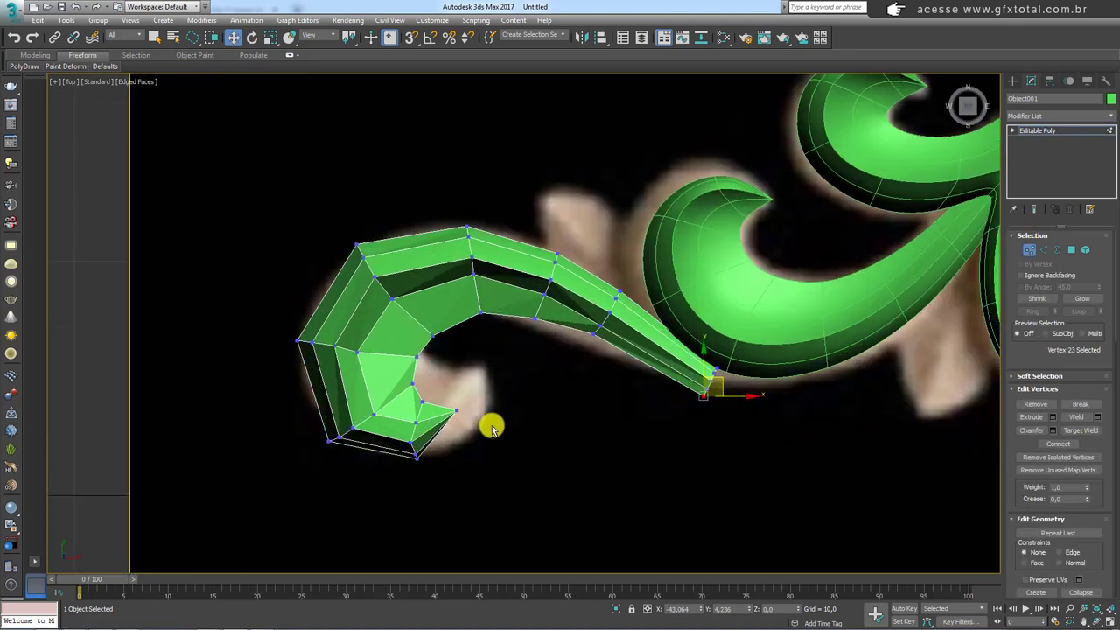
left_click(456, 408)
mouse_move(479, 404)
left_mouse_down()
mouse_move(507, 382)
mouse_move(515, 350)
left_mouse_up()
mouse_move(410, 415)
left_mouse_down()
mouse_move(447, 435)
mouse_move(476, 400)
mouse_move(470, 382)
left_mouse_up()
key("e")
key("w")
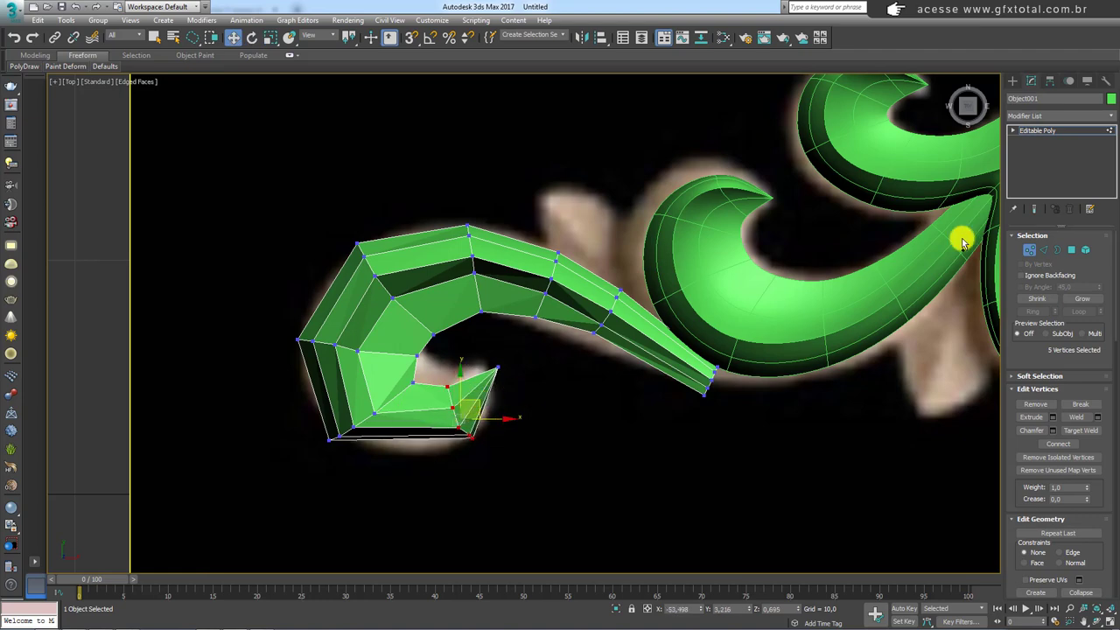
Ring-connect a new edge loop across the hook's bottom and widen it to 117%.
left_click(1043, 249)
left_click(427, 425)
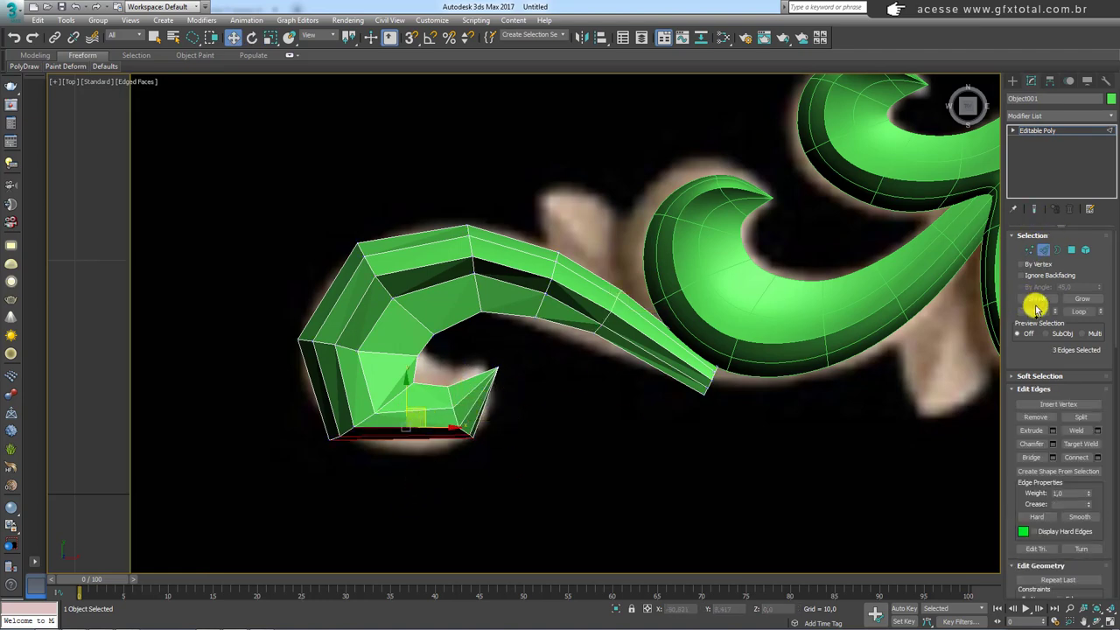
left_click(1034, 310)
left_click(1059, 462)
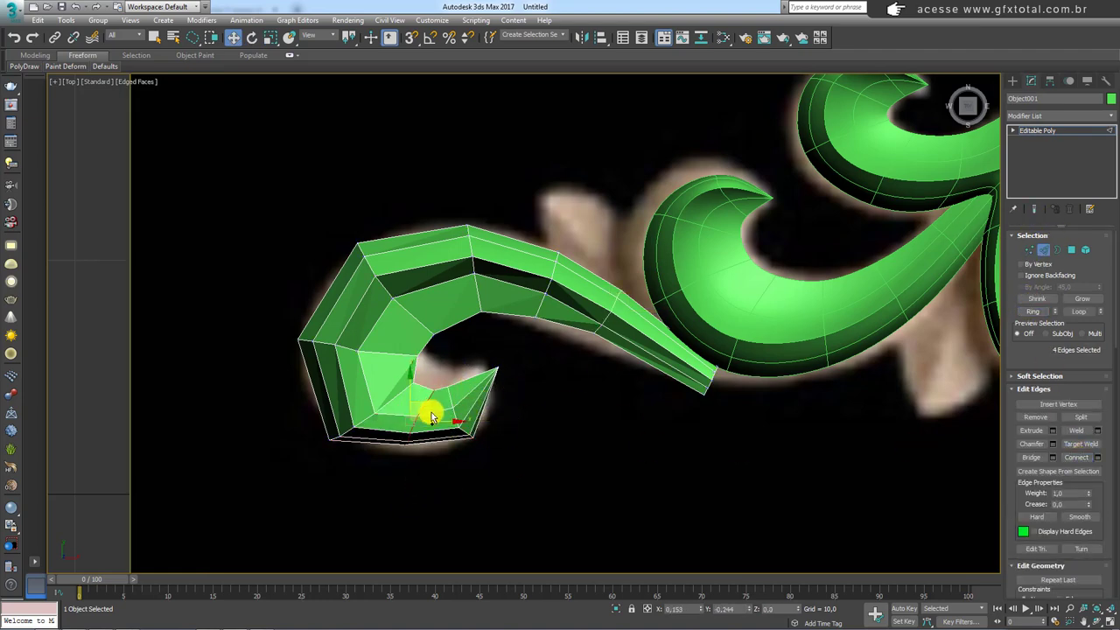
key("r")
mouse_move(441, 417)
left_mouse_down()
mouse_move(449, 412)
mouse_move(426, 421)
mouse_move(371, 392)
left_mouse_up()
key("w")
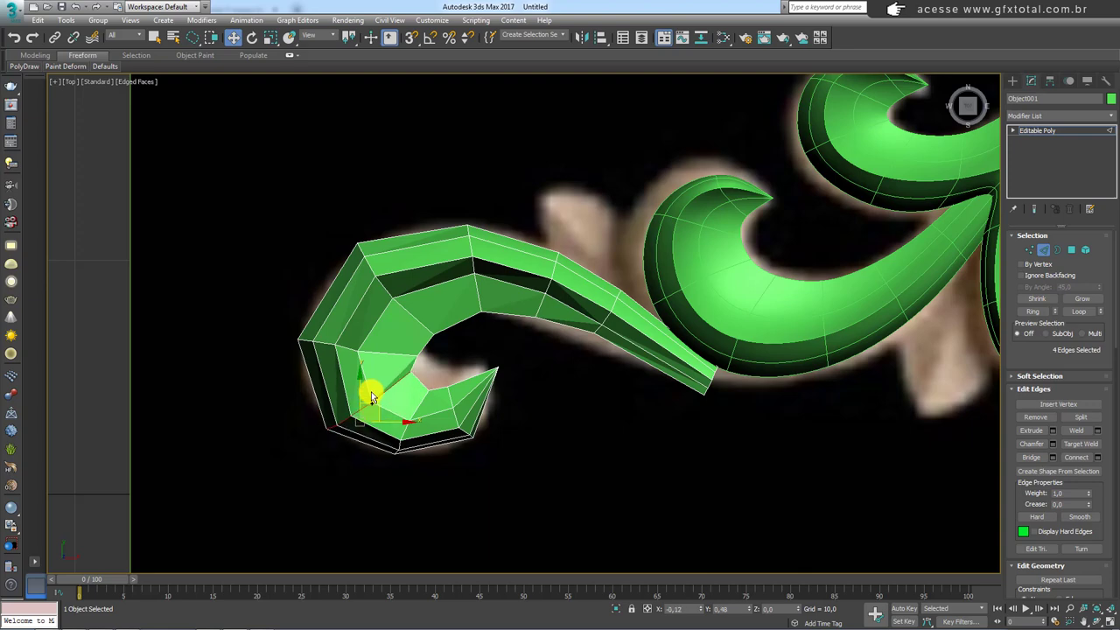
left_click(1029, 250)
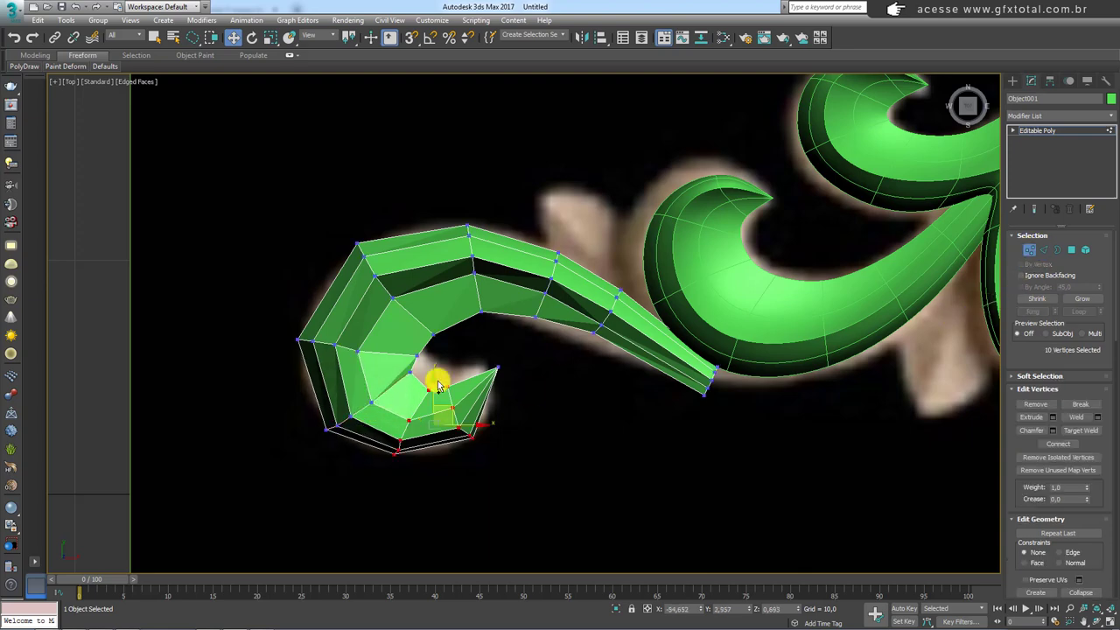
scroll(439, 386, "up", 3)
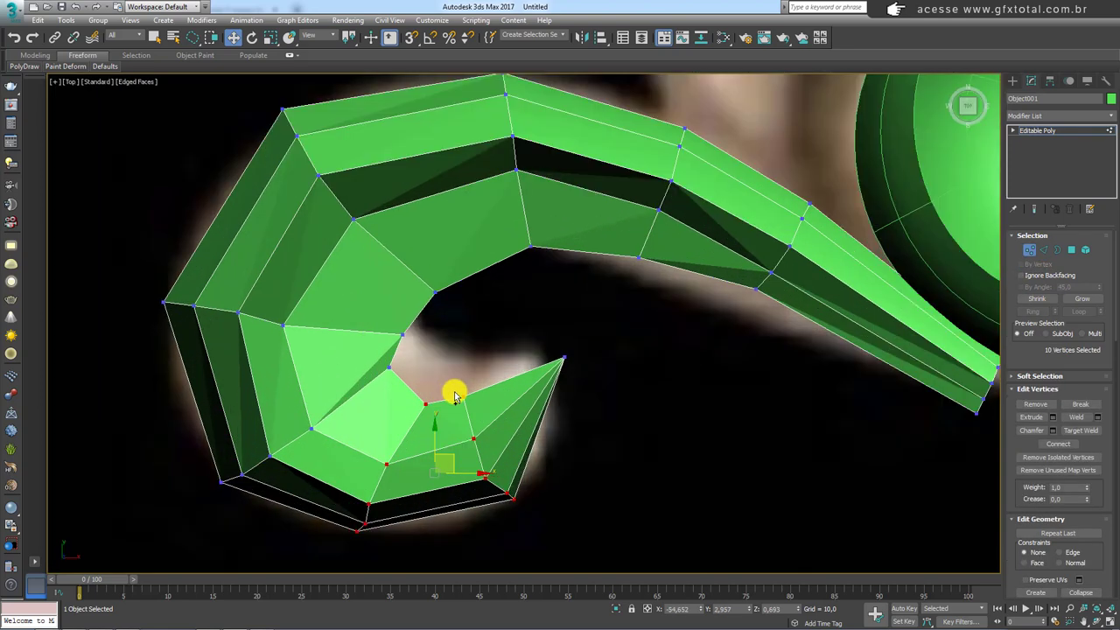
Move the curl's bottom and inner vertices up and right toward the tip.
left_click(369, 507)
left_click(367, 523, "ctrl")
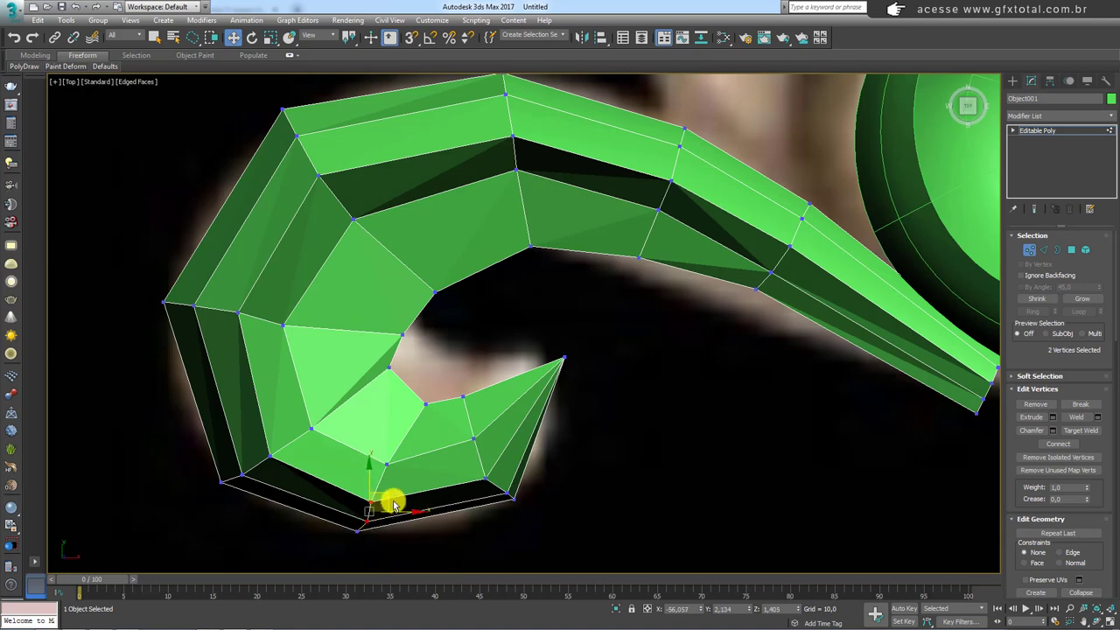
left_click(311, 428)
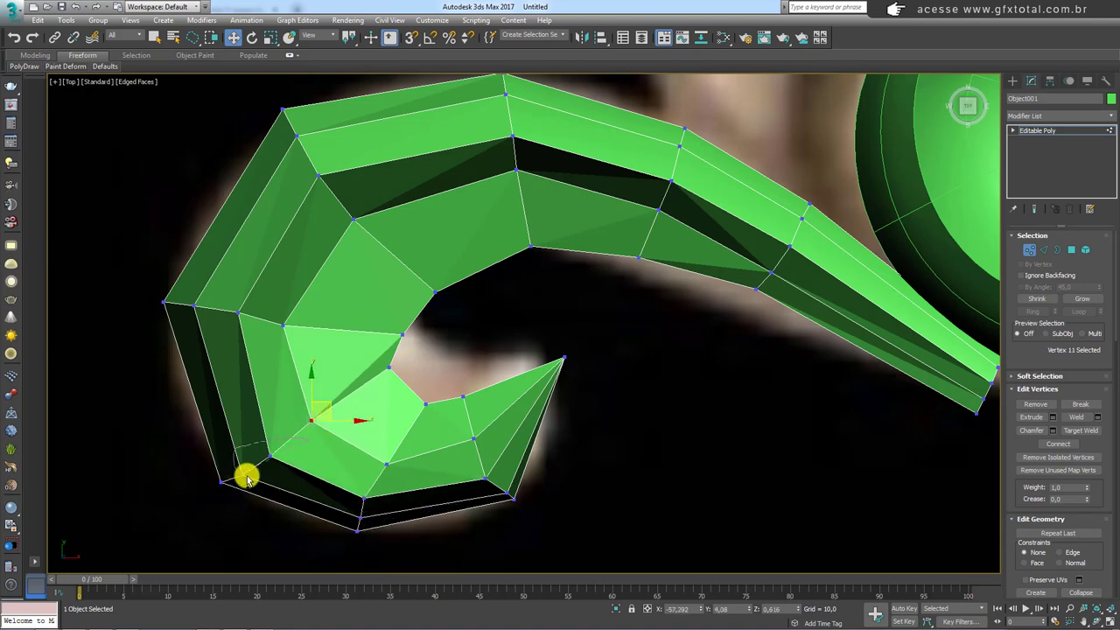
left_click_drag(247, 477, 295, 426, "ctrl")
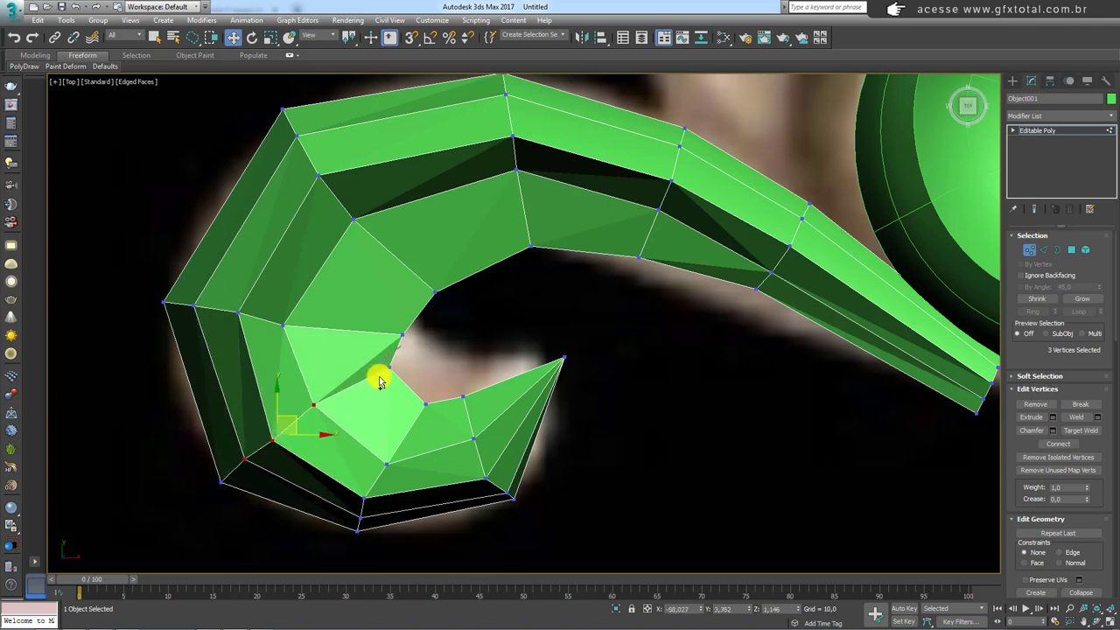
left_click_drag(400, 355, 425, 350)
left_click(425, 403)
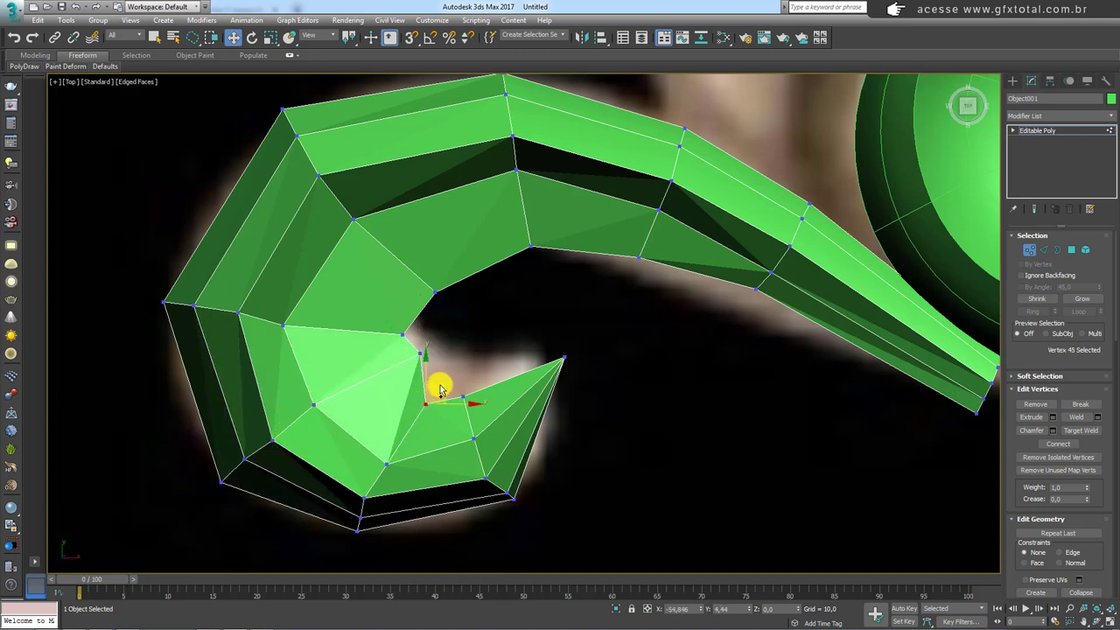
mouse_move(440, 390)
left_mouse_down()
mouse_move(458, 358)
mouse_move(496, 354)
left_mouse_up()
left_click(472, 381)
left_click(482, 426)
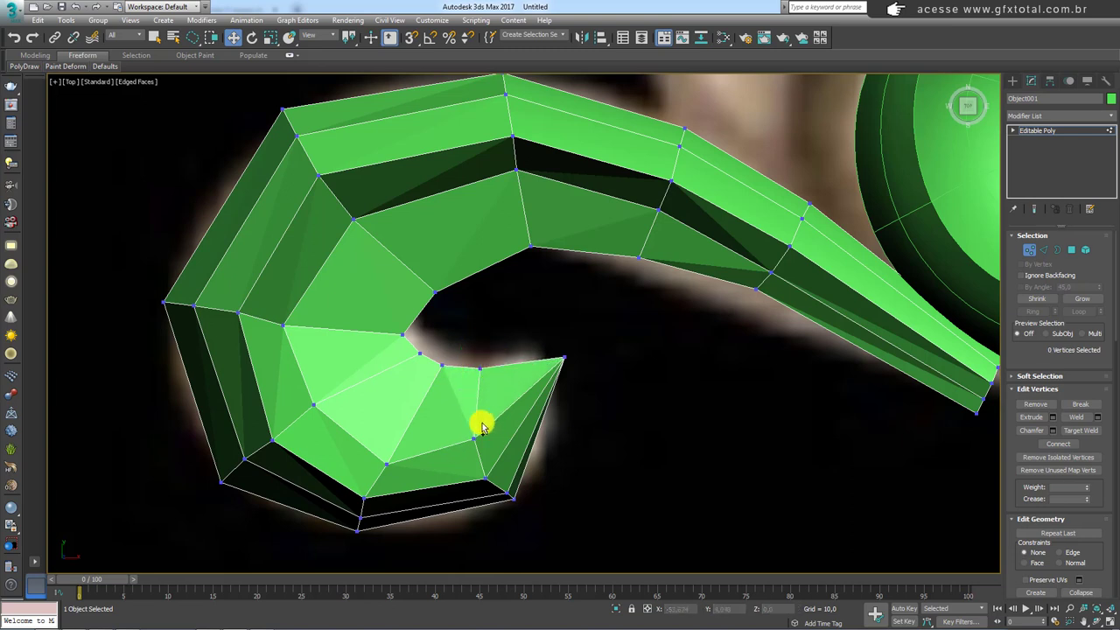
mouse_move(372, 461)
left_mouse_down()
mouse_move(486, 440)
mouse_move(407, 426)
left_mouse_up()
left_click(391, 456)
Nudge the remaining inner and lower curl vertices to match the carving.
left_click(315, 405)
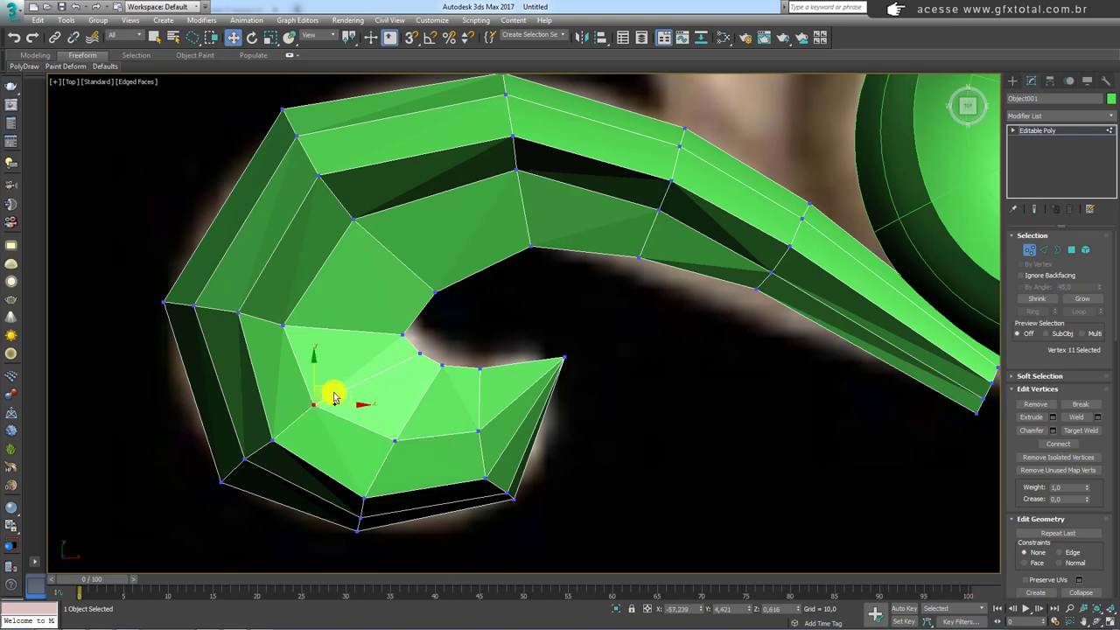
left_click_drag(333, 393, 346, 383)
left_click(482, 480)
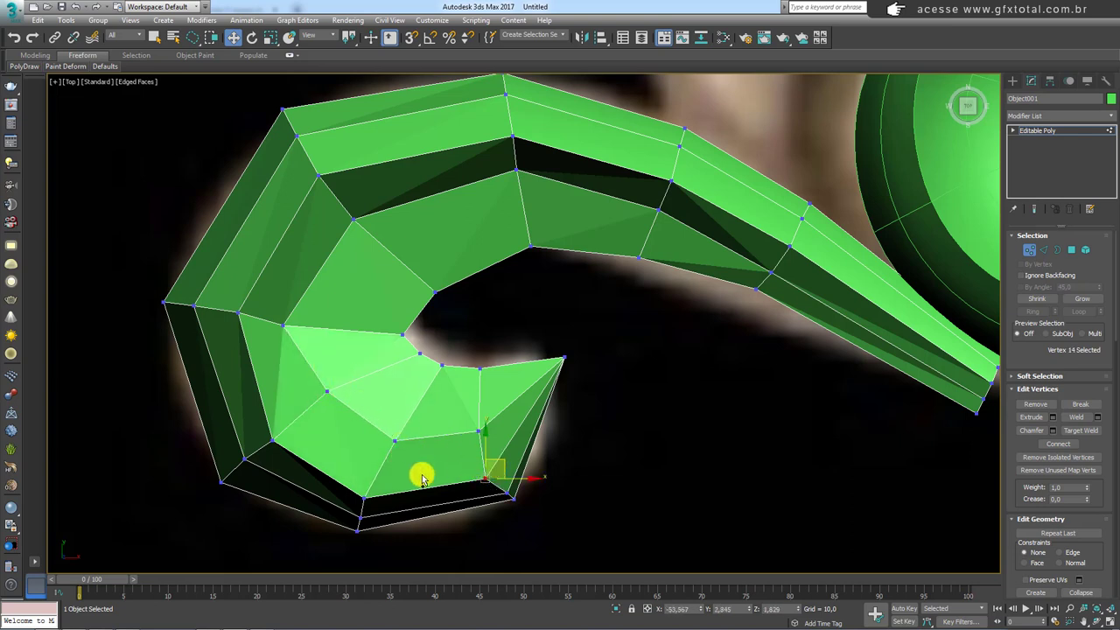
left_click(362, 497, "ctrl")
left_click(274, 440, "ctrl")
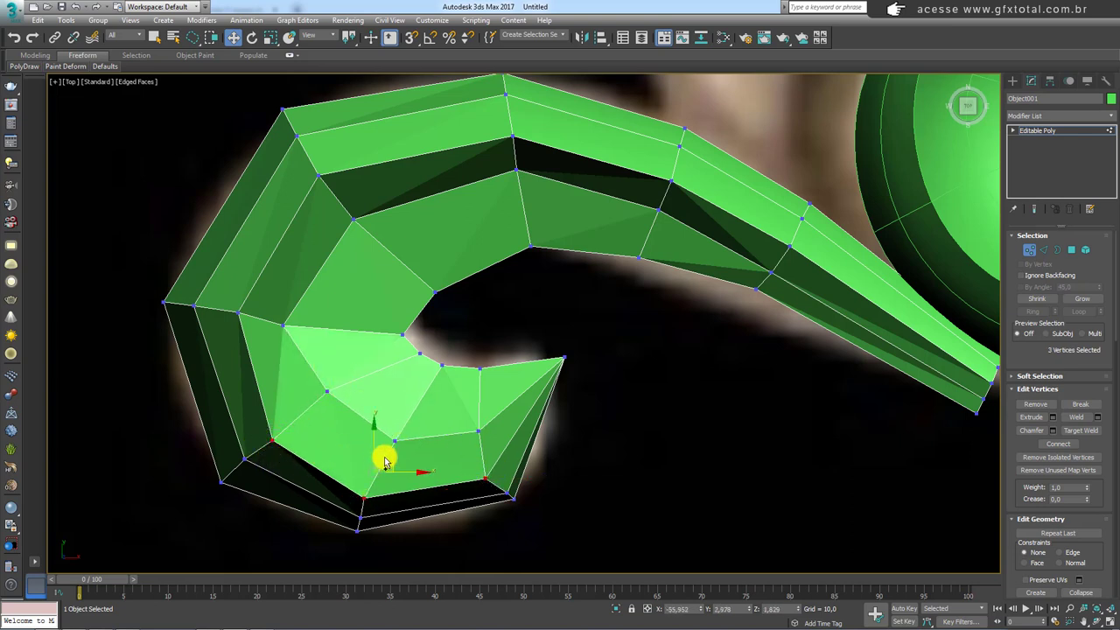
mouse_move(500, 467)
middle_mouse_down("alt")
mouse_move(423, 396)
mouse_move(499, 400)
mouse_move(513, 444)
mouse_move(500, 463)
mouse_move(507, 401)
mouse_move(415, 404)
middle_mouse_up("alt")
left_click(420, 399)
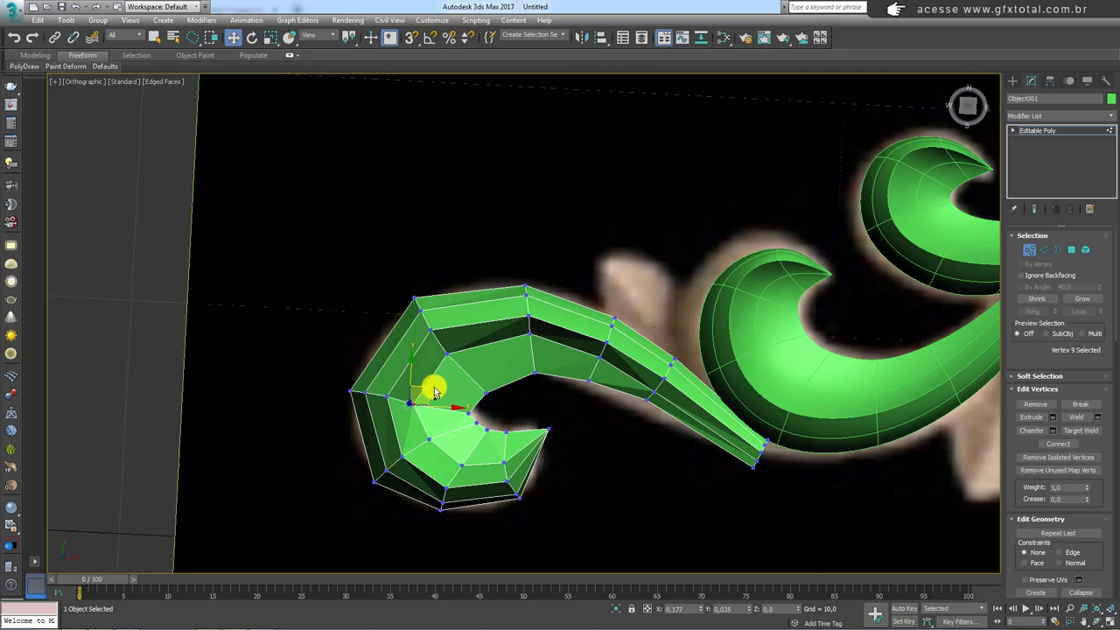
scroll(730, 438, "down", 2)
scroll(707, 416, "up", 4)
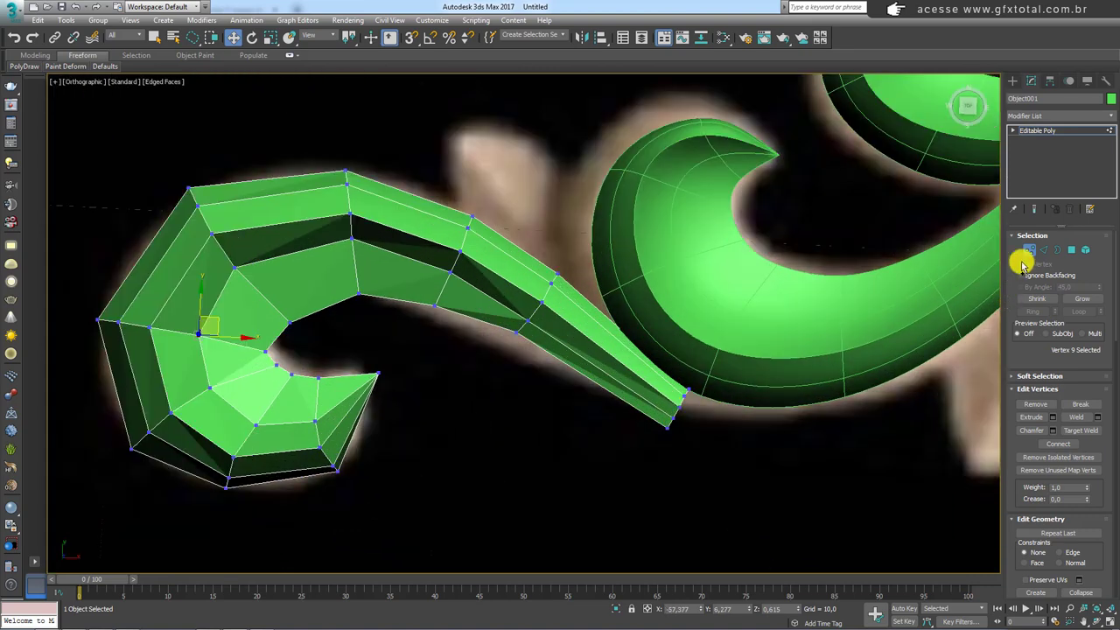
Shift-extrude the tube's tip edge loop into a new segment reaching the green scroll.
left_click(1043, 250)
double_click(677, 407)
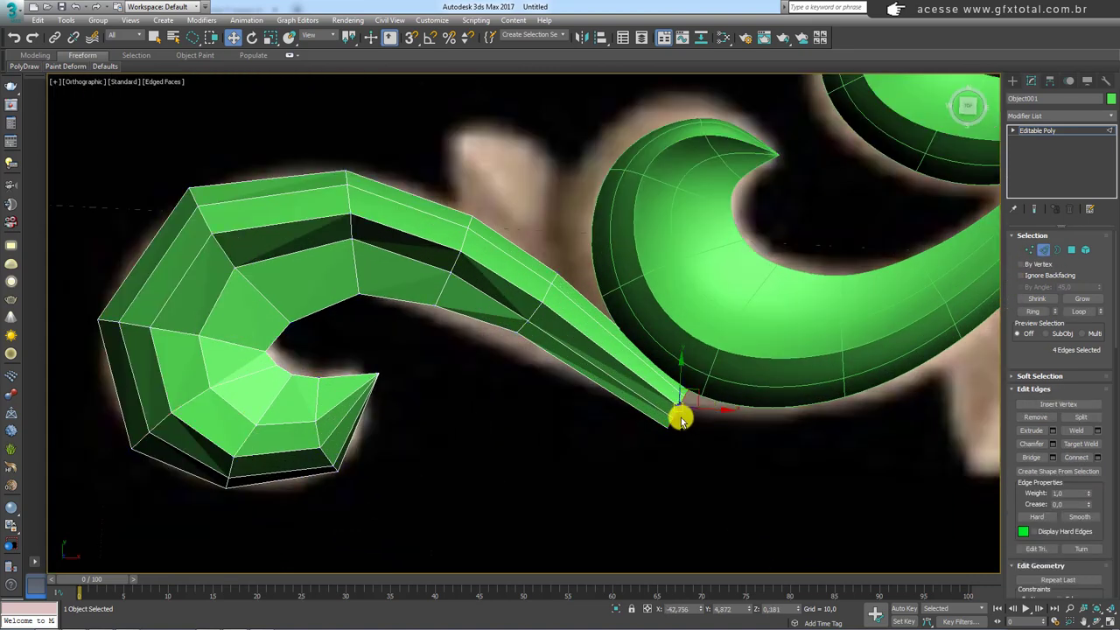
scroll(681, 418, "down", 3)
scroll(674, 401, "up", 3)
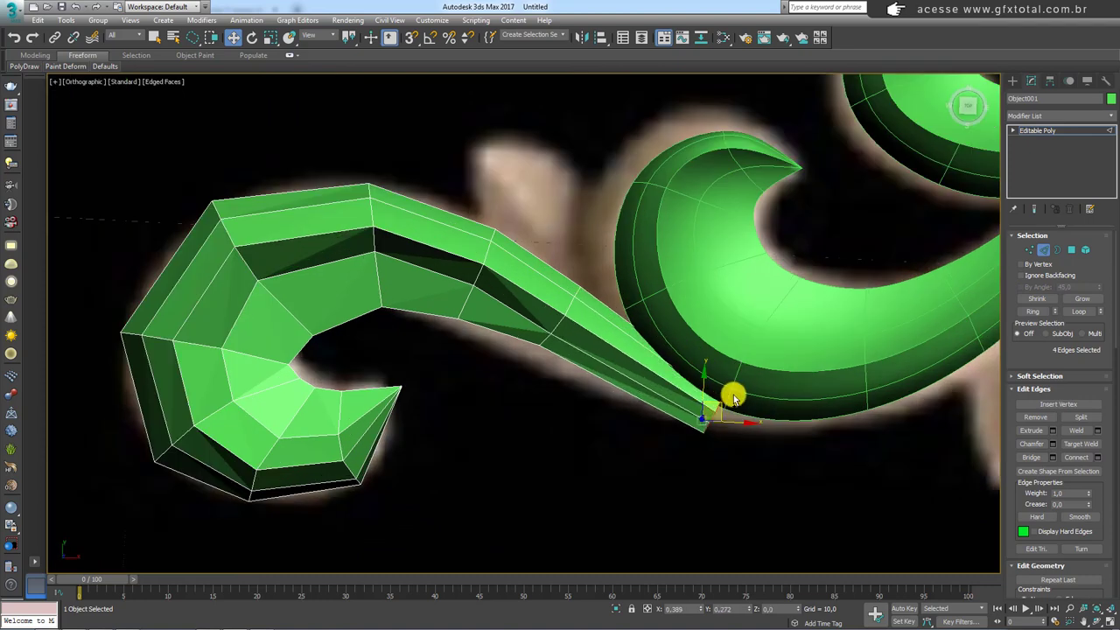
scroll(709, 389, "down", 3)
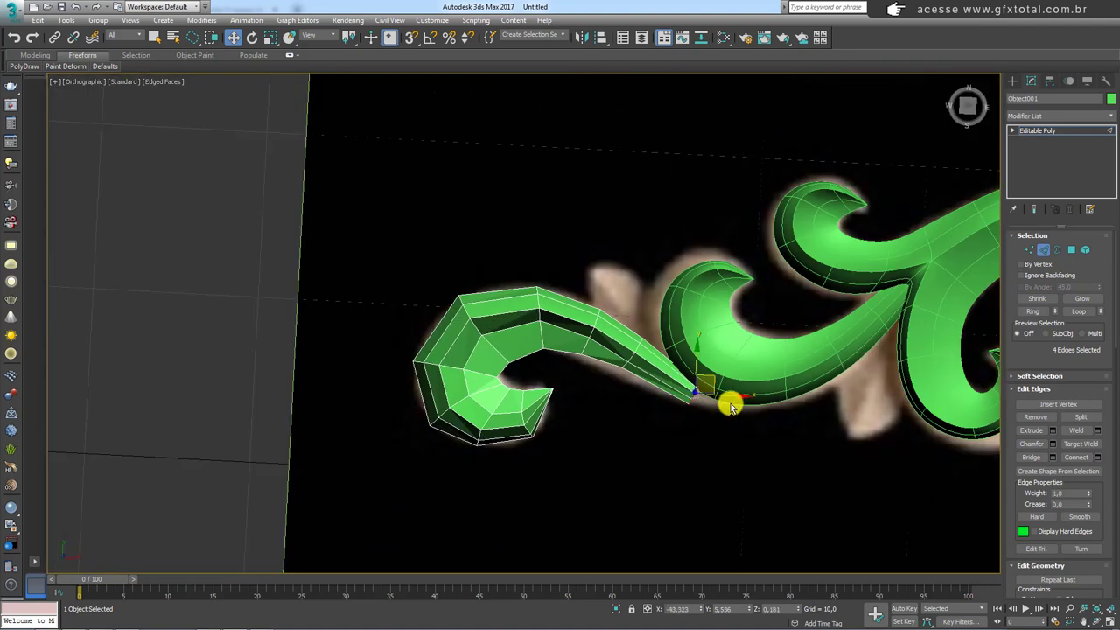
mouse_move(718, 384)
left_mouse_down("shift")
mouse_move(818, 423)
mouse_move(913, 322)
mouse_move(847, 360)
mouse_move(868, 351)
left_mouse_up("shift")
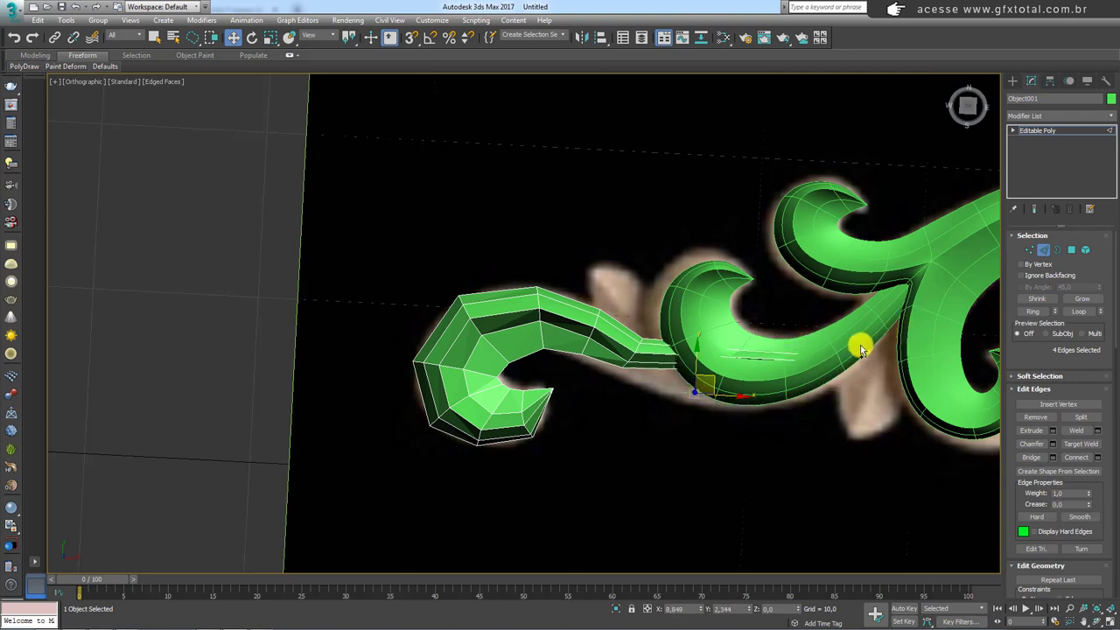
key("t")
key("z")
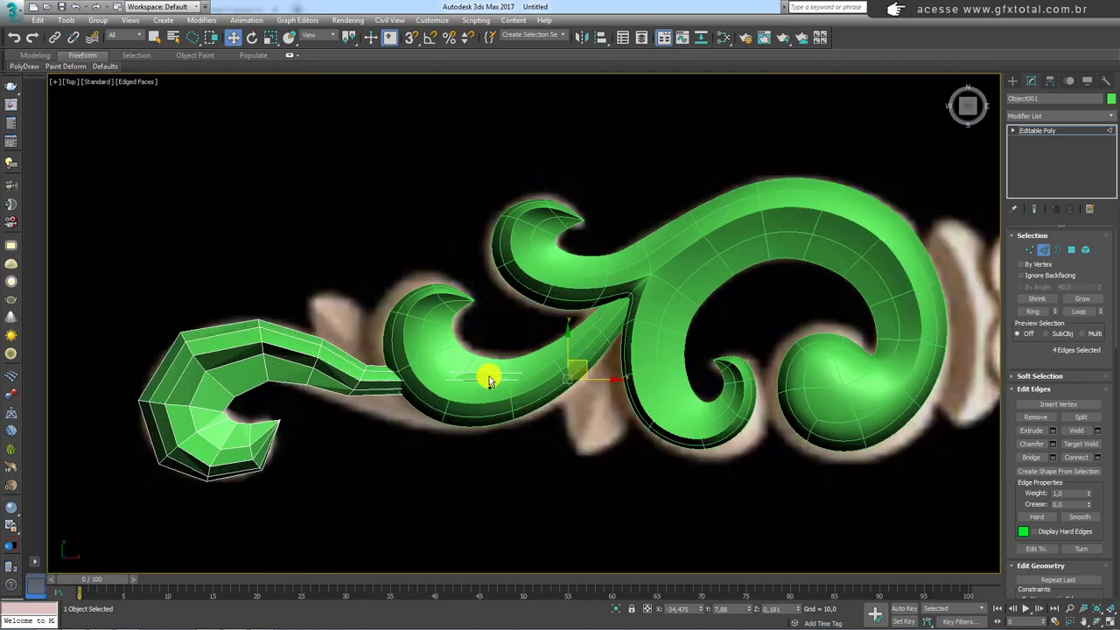
key("F3")
scroll(585, 370, "up", 1)
Rotate and move the extruded segment's edges to bend it down into a shallow V.
key("e")
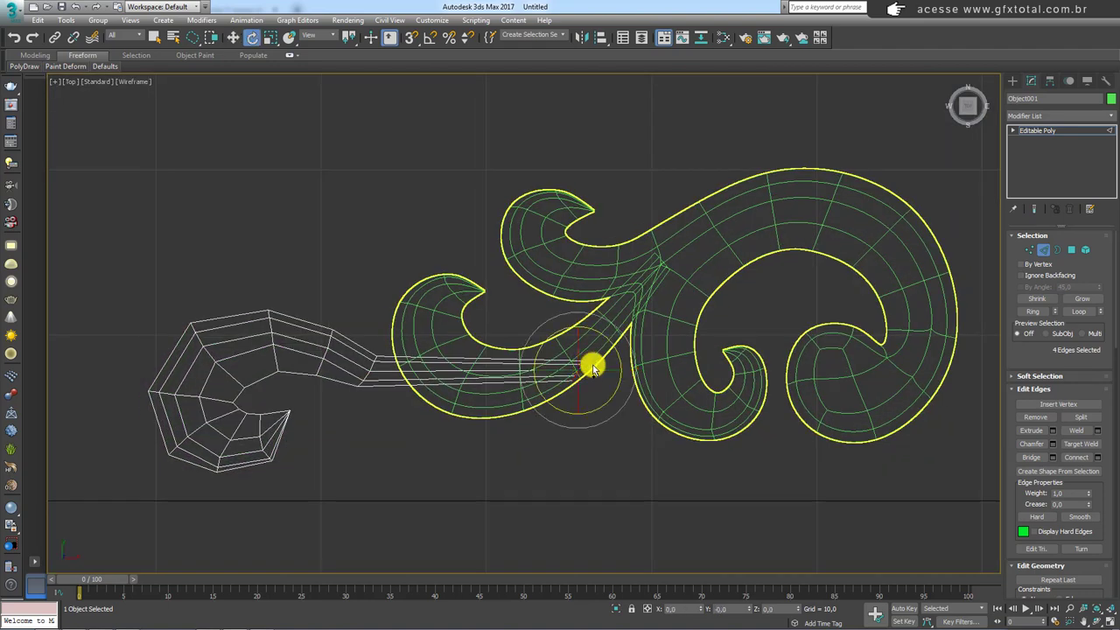
mouse_move(615, 347)
left_mouse_down()
mouse_move(587, 323)
mouse_move(601, 355)
left_mouse_up()
key("w")
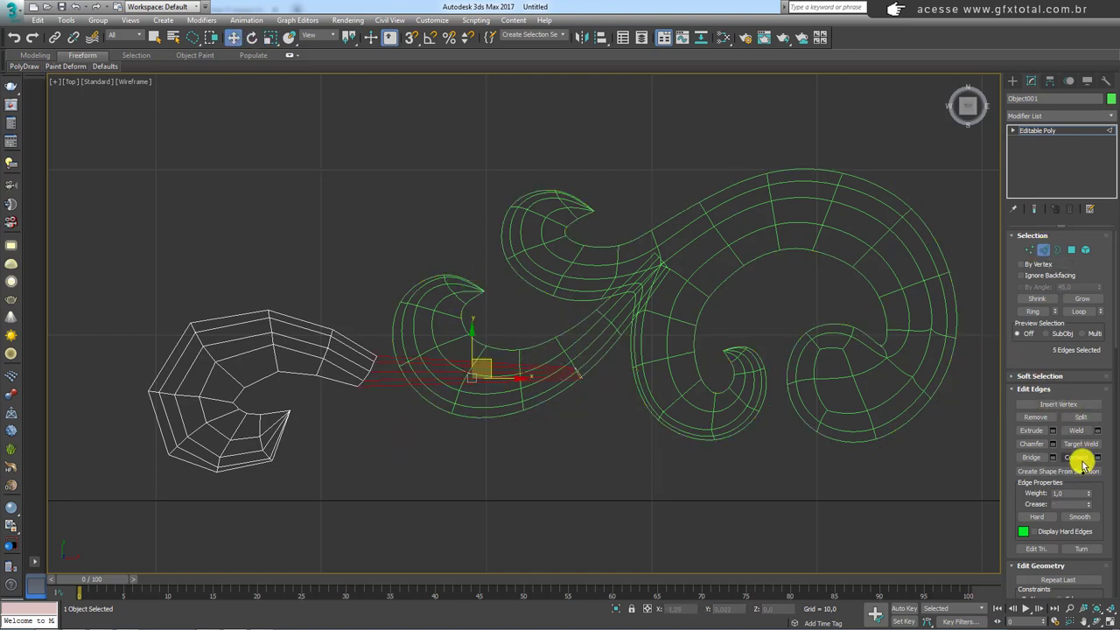
left_click_drag(490, 359, 495, 398)
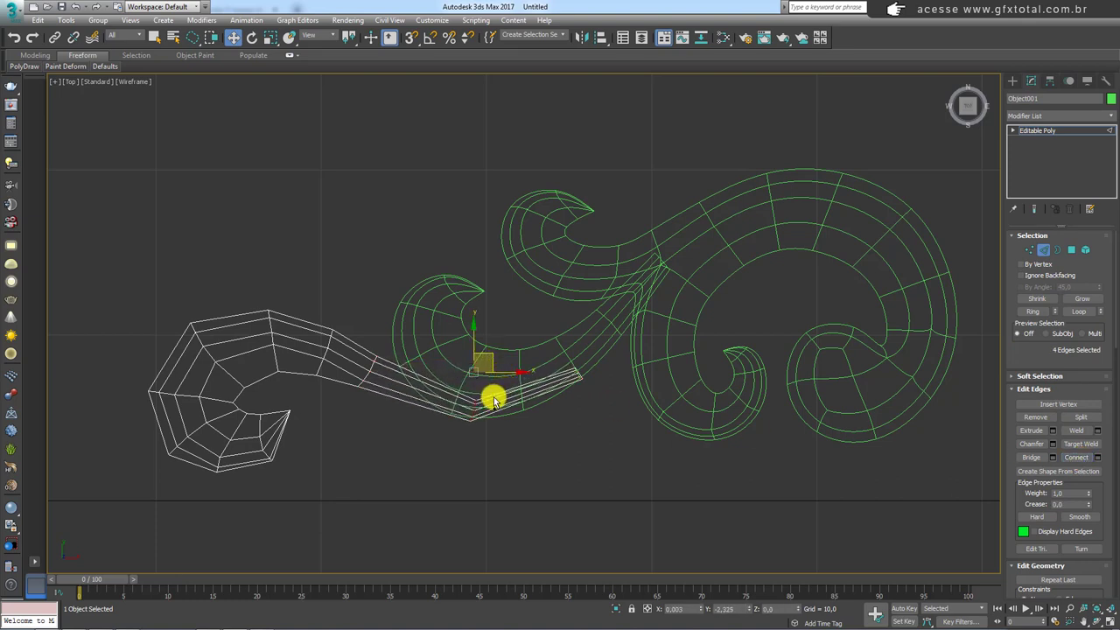
key("e")
key("w")
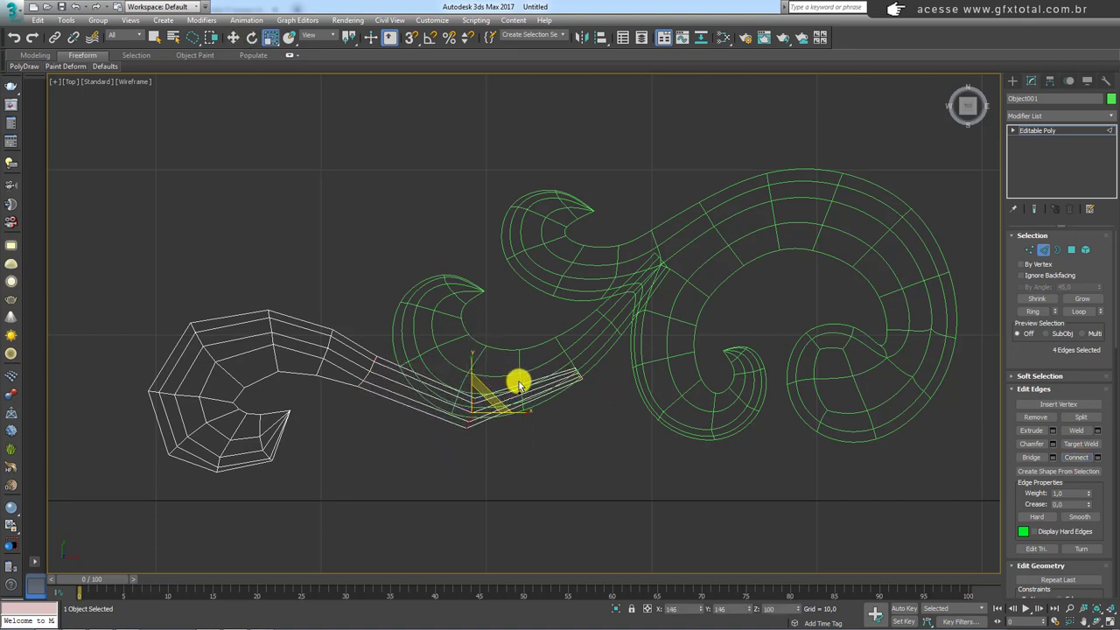
mouse_move(520, 380)
left_mouse_down()
mouse_move(483, 402)
mouse_move(489, 421)
left_mouse_up()
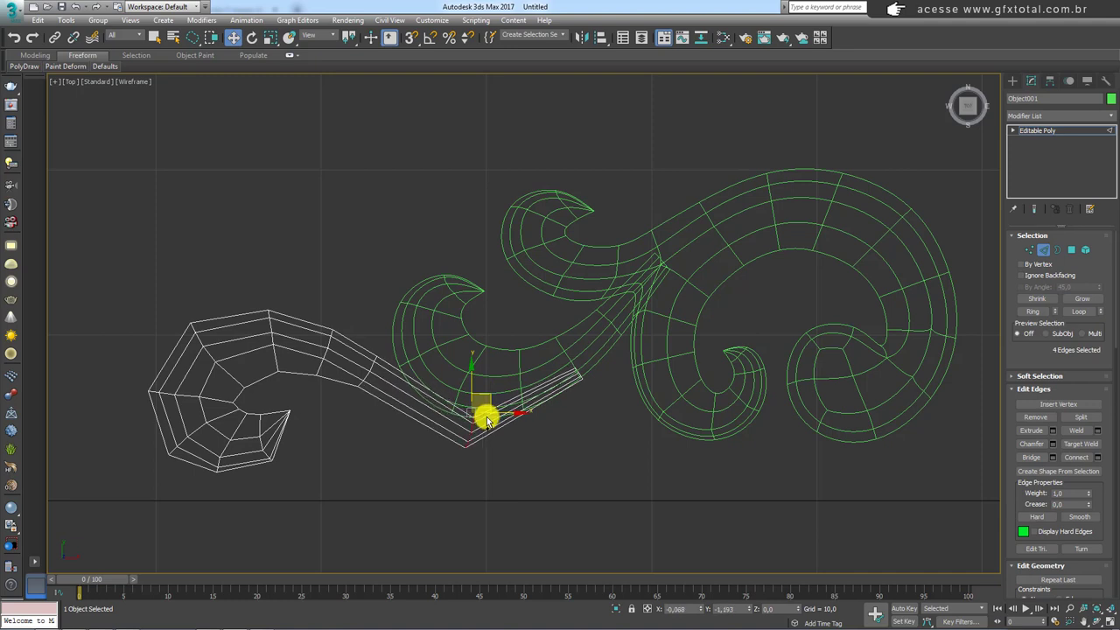
key("e")
Connect a cross-section edge loop through the new segment and shift it into place.
left_click(492, 397, "ctrl")
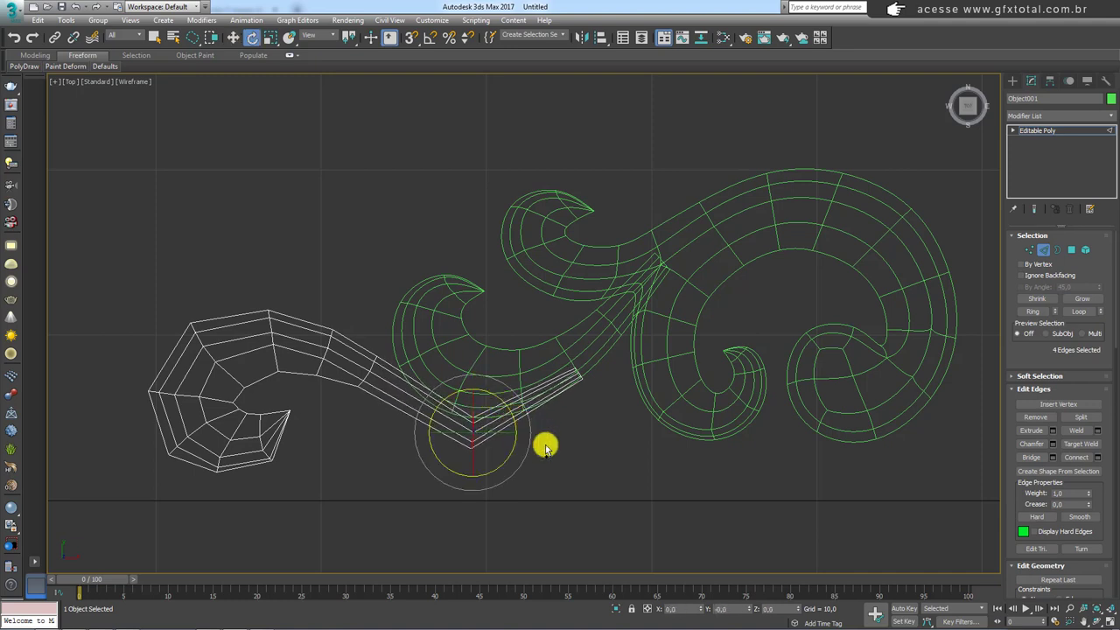
left_click(1077, 457)
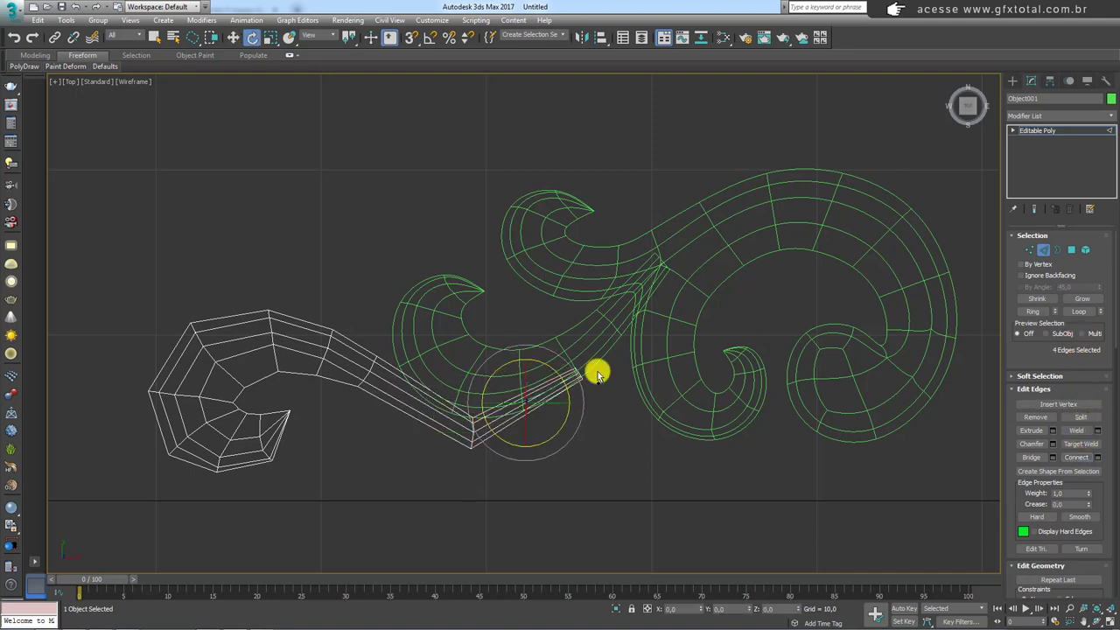
key("w")
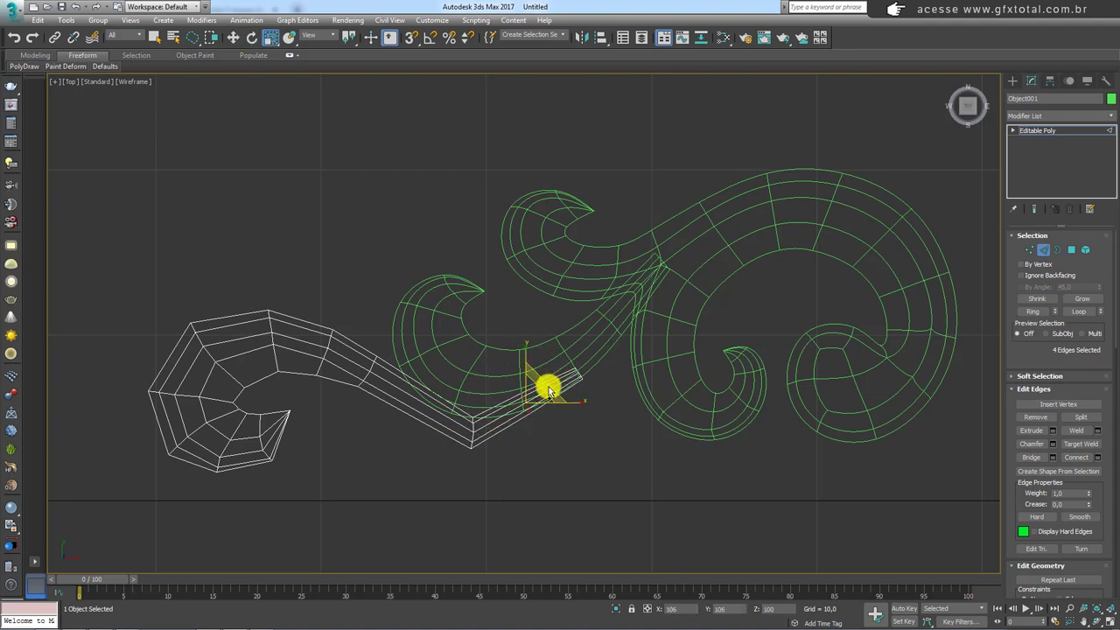
left_click_drag(538, 393, 548, 408)
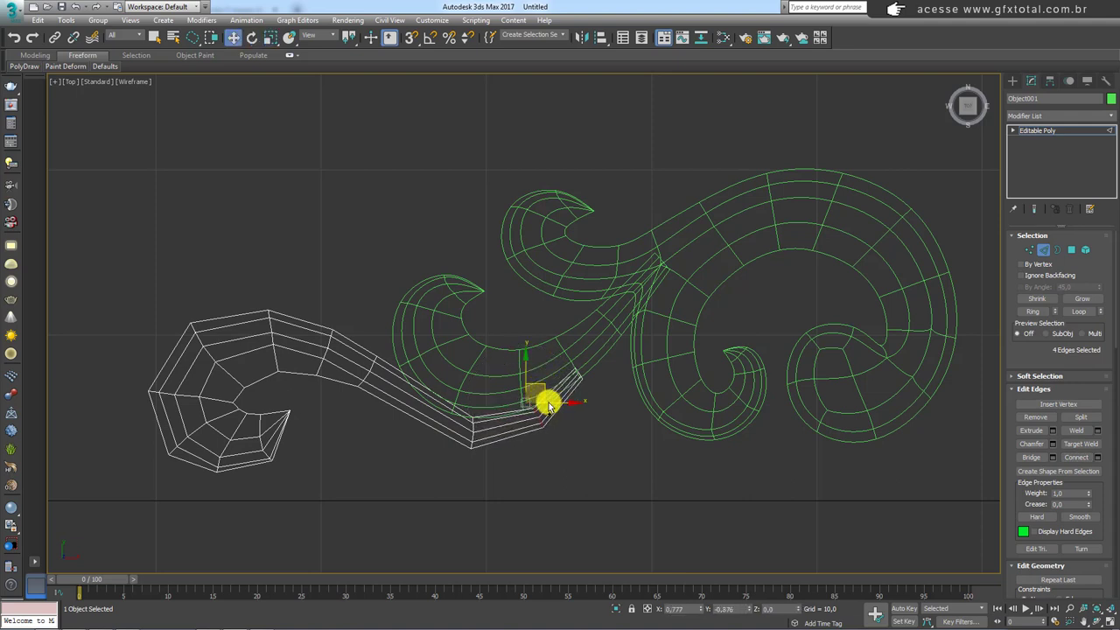
double_click(421, 436)
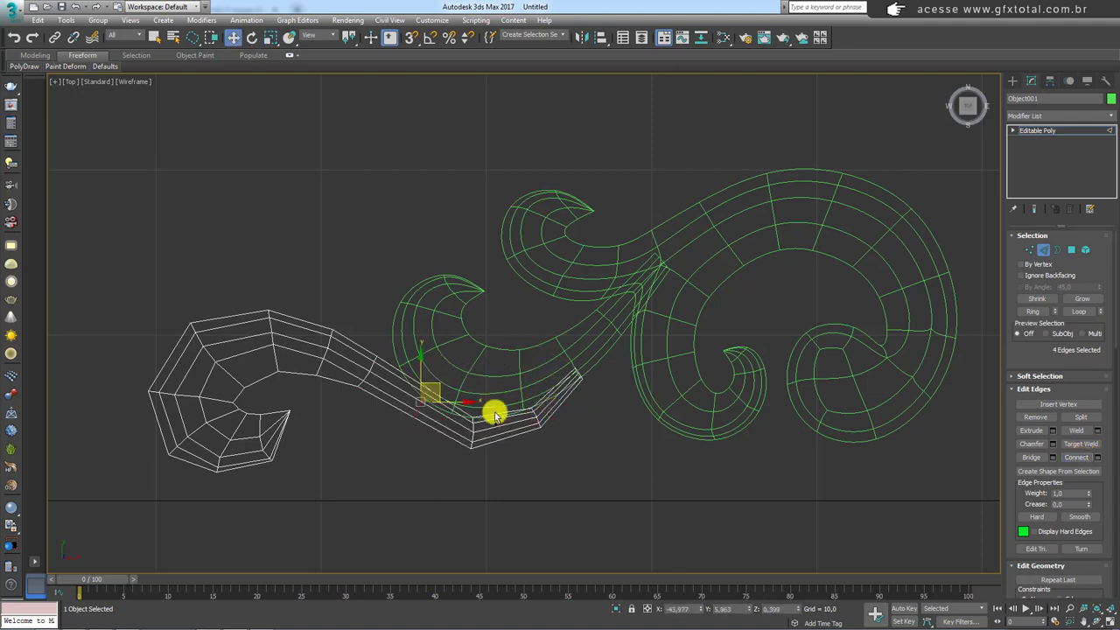
key("e")
key("r")
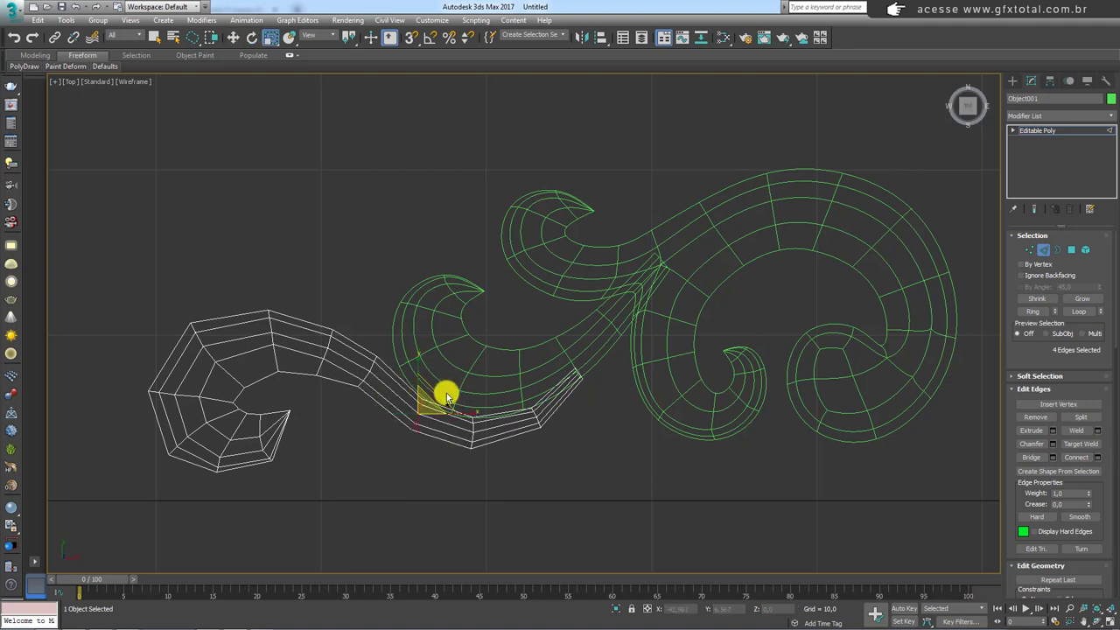
key("e")
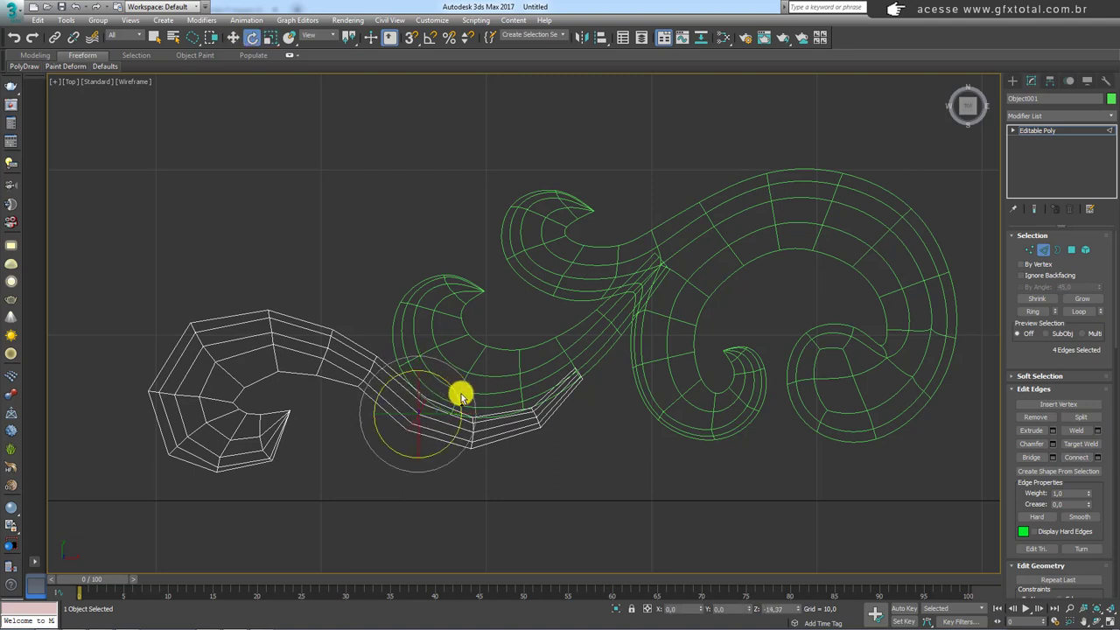
key("2")
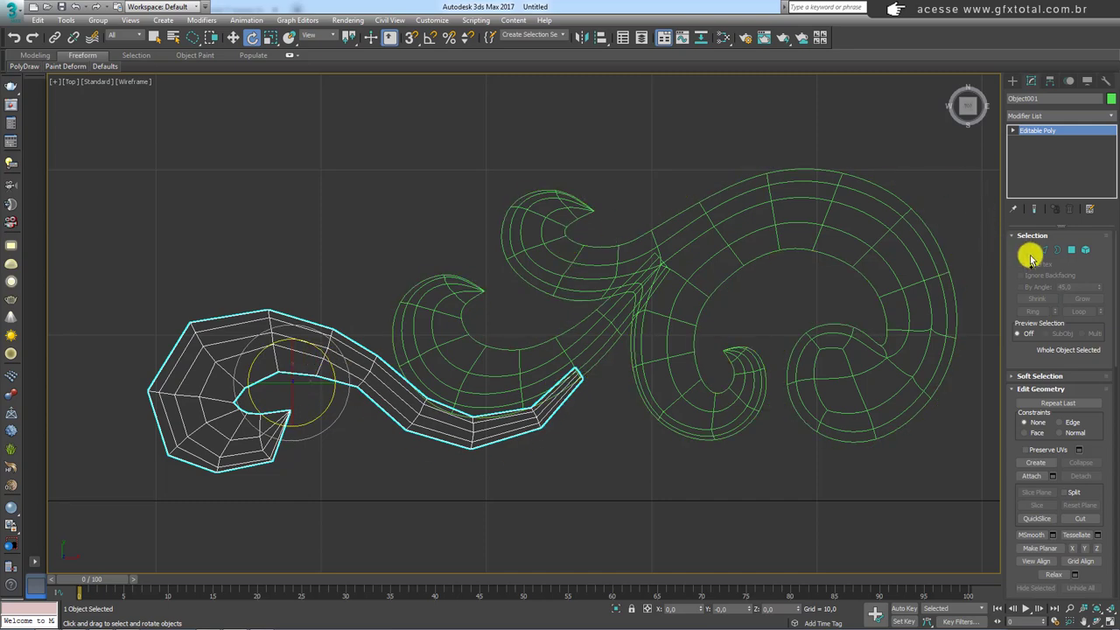
Move and rotate the strip-end vertices up along the scroll's stem.
left_click(1030, 254)
left_click_drag(580, 377, 649, 289)
key("w")
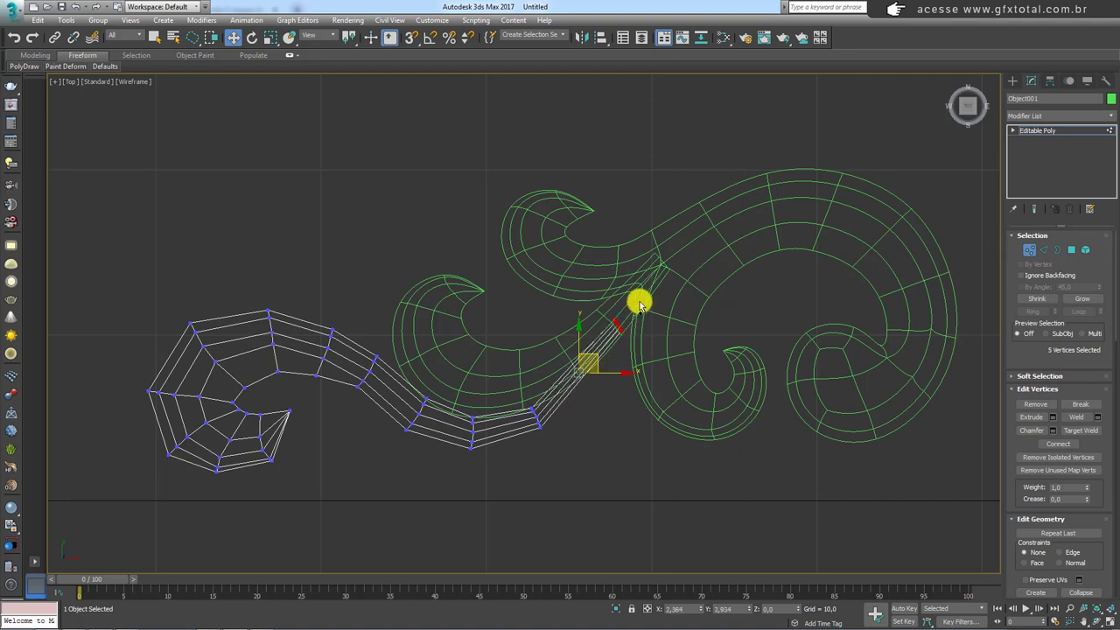
key("e")
key("e")
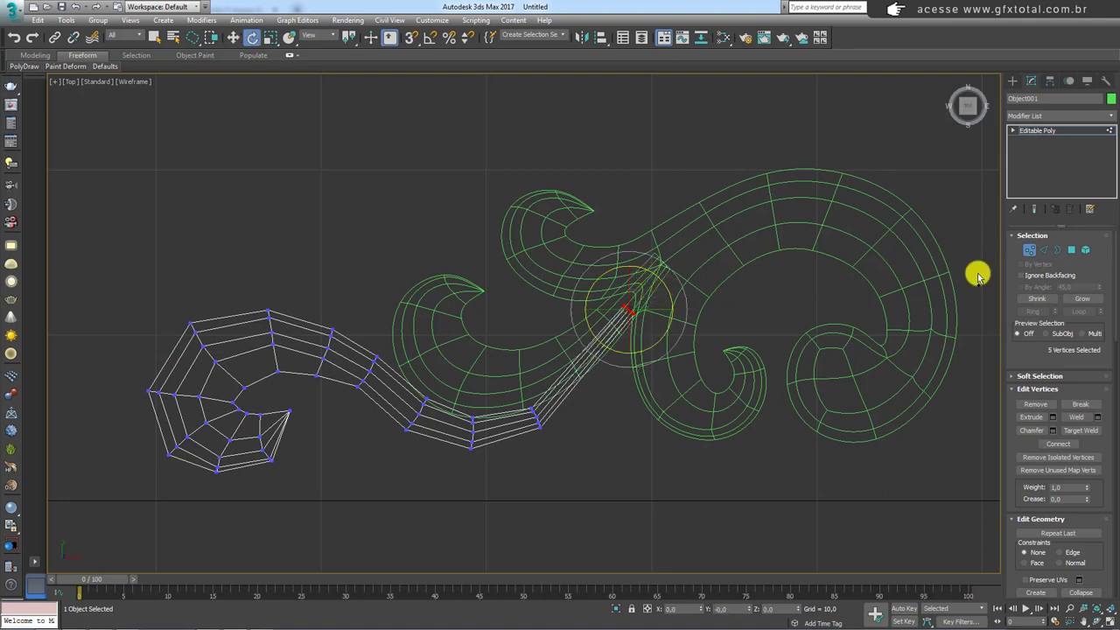
Connect cross edges through the strip's edge loop and shift them to bend it smoothly.
left_click(1044, 251)
double_click(565, 363)
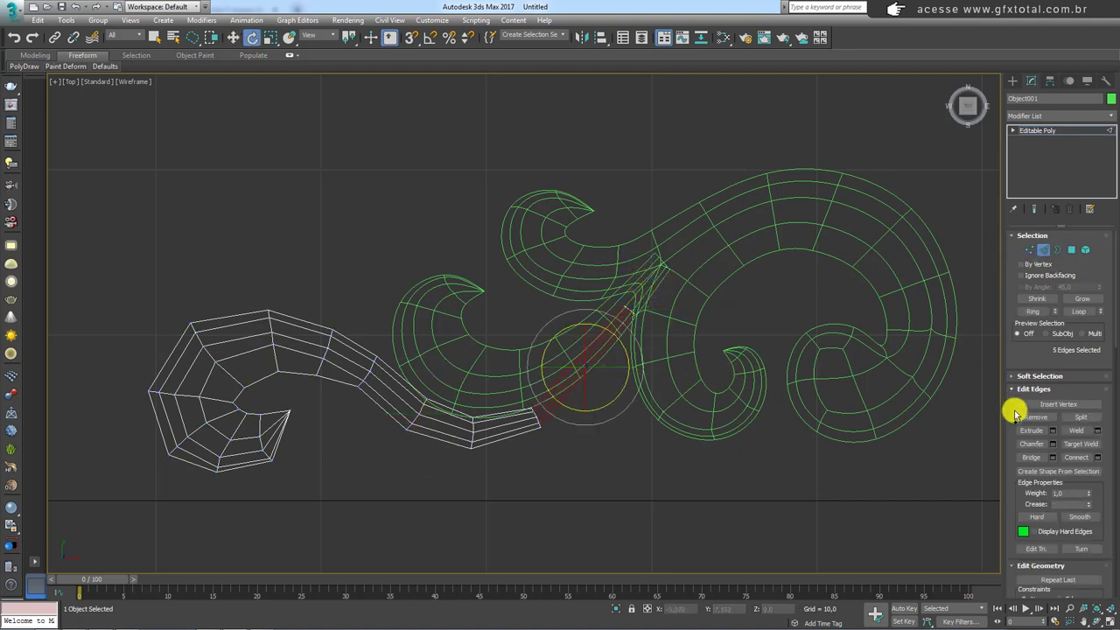
left_click(1077, 456)
scroll(612, 389, "up", 3)
key("w")
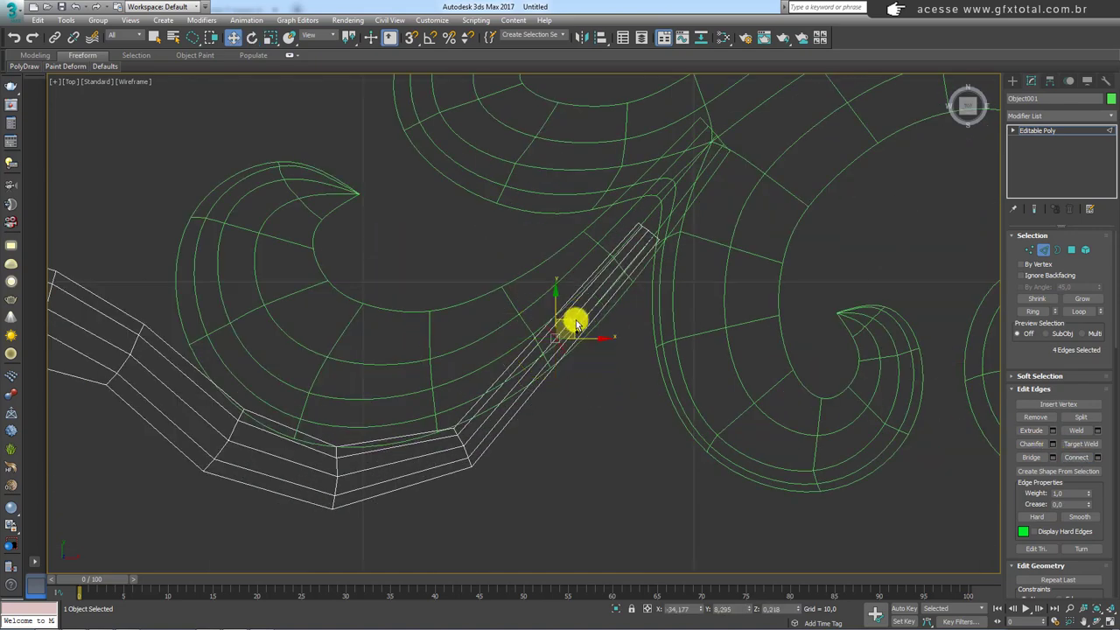
left_click_drag(576, 324, 601, 325)
key("e")
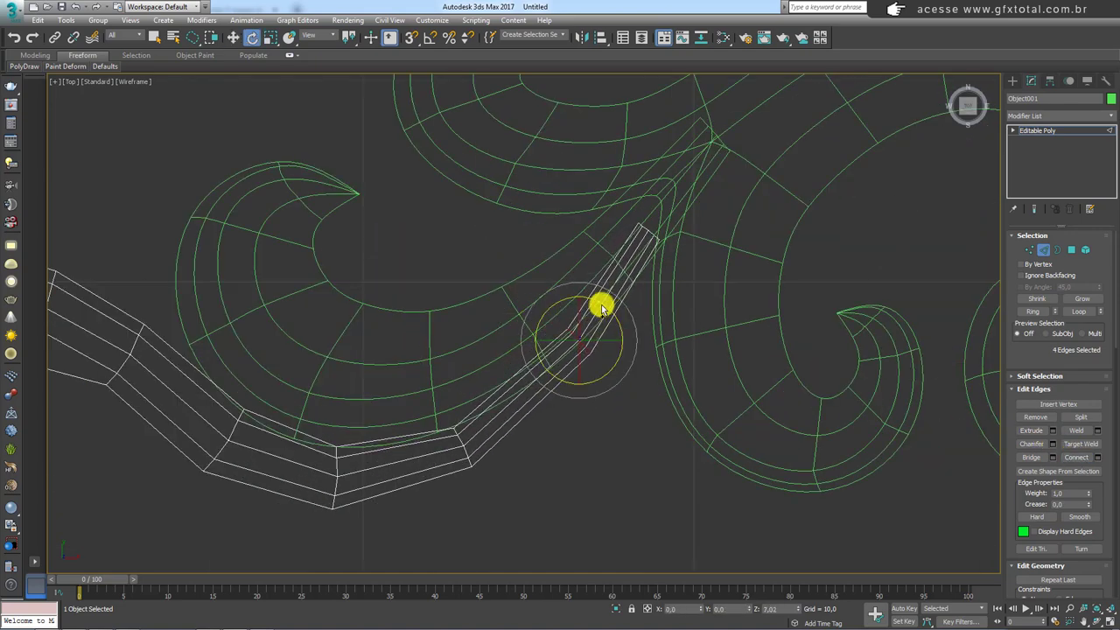
Return to object level in shaded view and select the smoothed right scroll.
left_click(1033, 132)
scroll(660, 325, "down", 3)
scroll(671, 350, "down", 3)
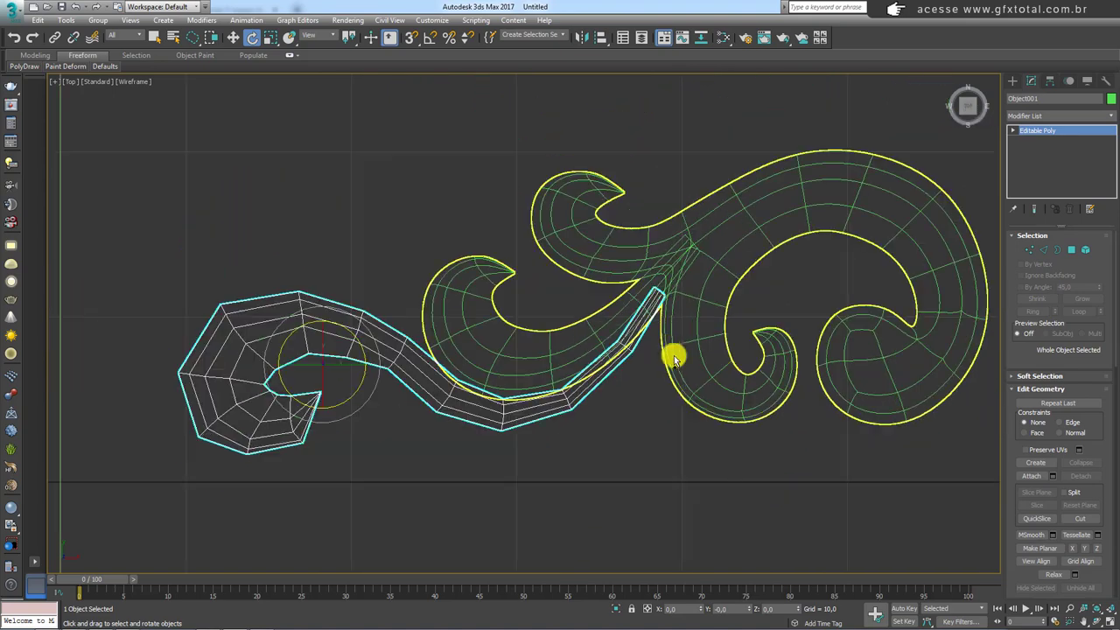
key("F3")
mouse_move(624, 376)
middle_mouse_down("alt")
mouse_move(677, 299)
mouse_move(638, 388)
middle_mouse_up("alt")
left_click(700, 350)
Attach the left scroll piece to the ornament's Editable Poly and return to TurboSmooth.
middle_click_drag(713, 355, 846, 251, "alt")
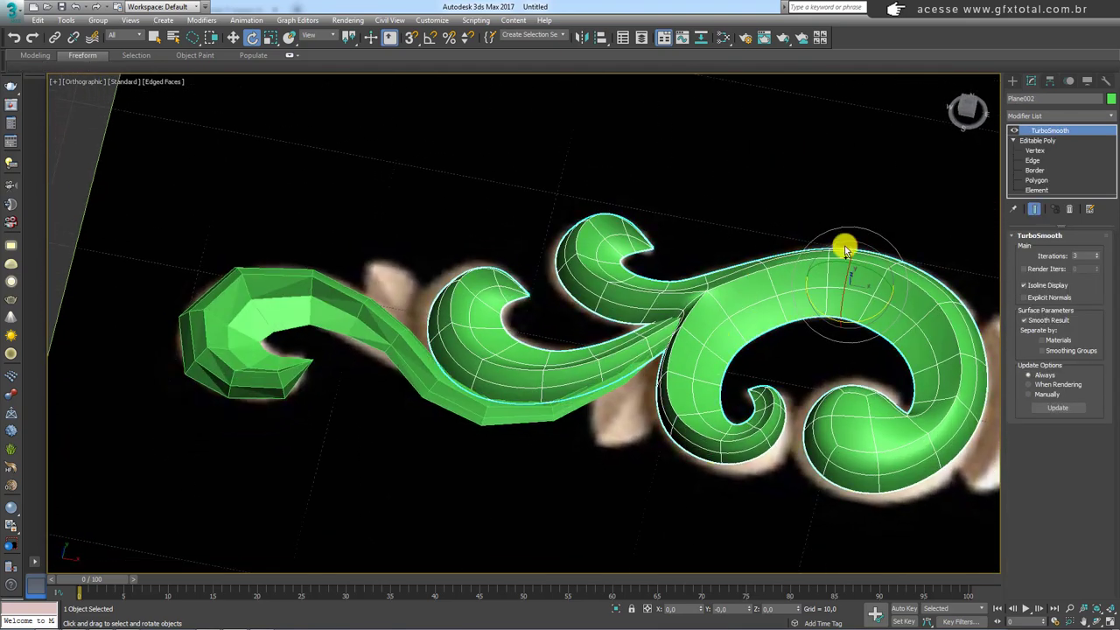
left_click(1038, 140)
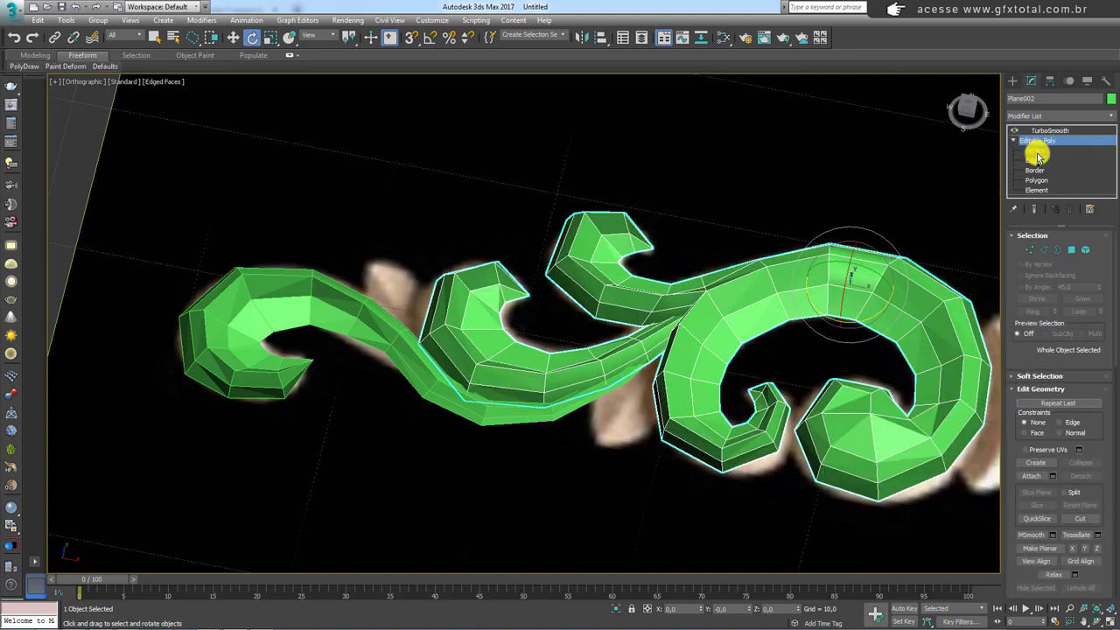
left_click(1031, 475)
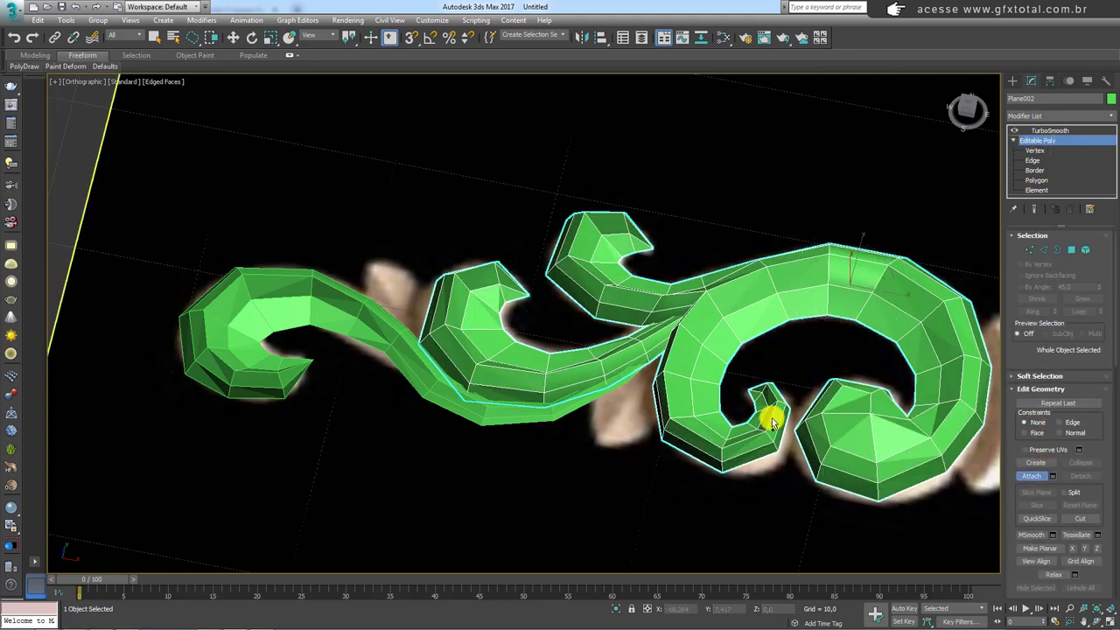
left_click(400, 343)
key("w")
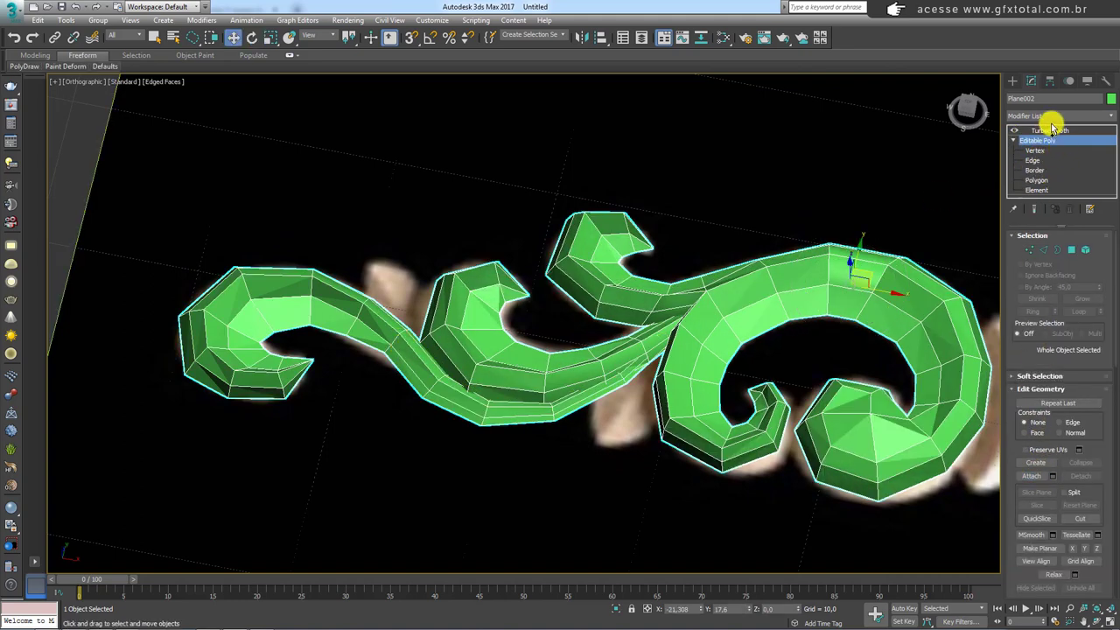
left_click(1036, 132)
Orbit and zoom around the merged smoothed ornament with edged faces hidden.
middle_click_drag(417, 317, 420, 363, "alt")
scroll(420, 362, "down", 5)
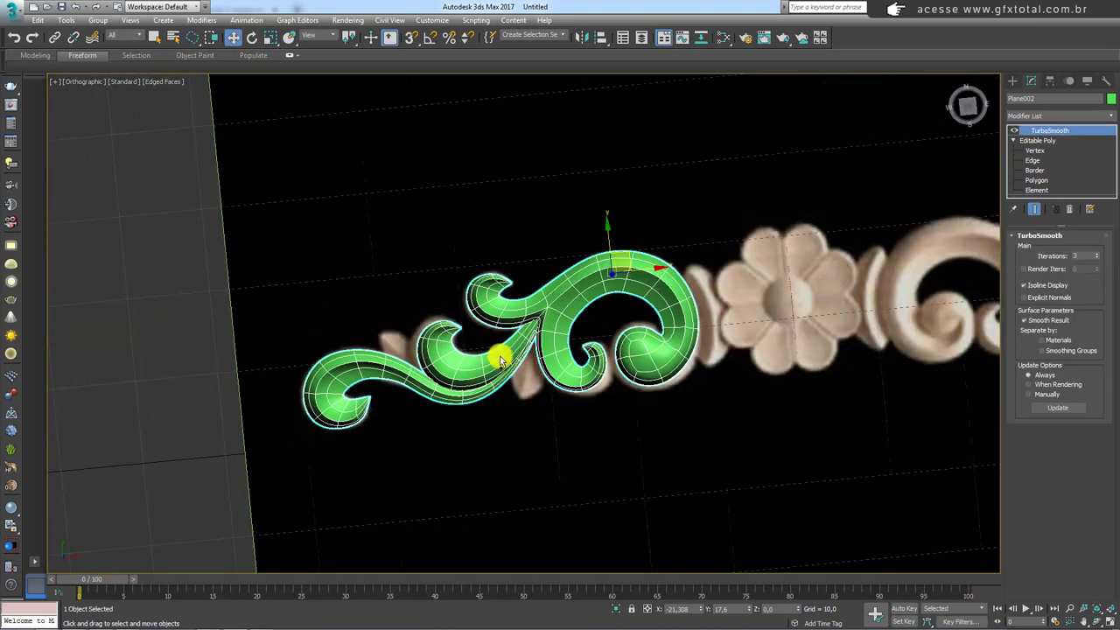
mouse_move(498, 358)
middle_mouse_down("alt")
mouse_move(533, 365)
mouse_move(605, 321)
mouse_move(668, 380)
mouse_move(592, 425)
mouse_move(555, 418)
mouse_move(530, 327)
middle_mouse_up("alt")
key("F4")
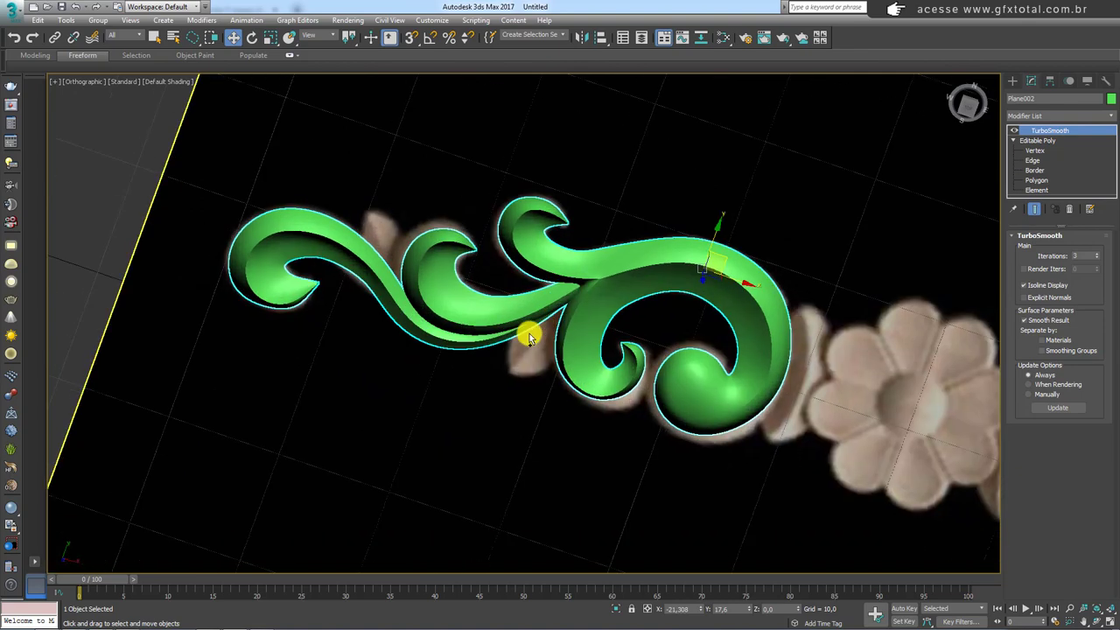
scroll(530, 328, "up", 5)
mouse_move(519, 279)
left_mouse_down()
mouse_move(508, 362)
mouse_move(628, 323)
left_mouse_up()
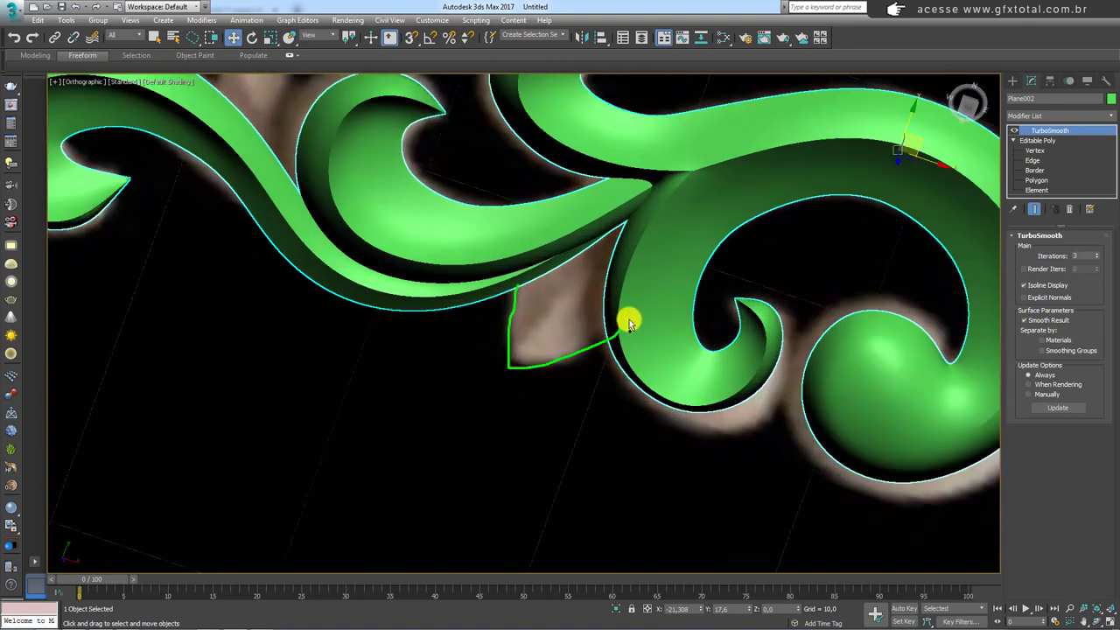
left_click_drag(510, 361, 631, 224)
key("Escape")
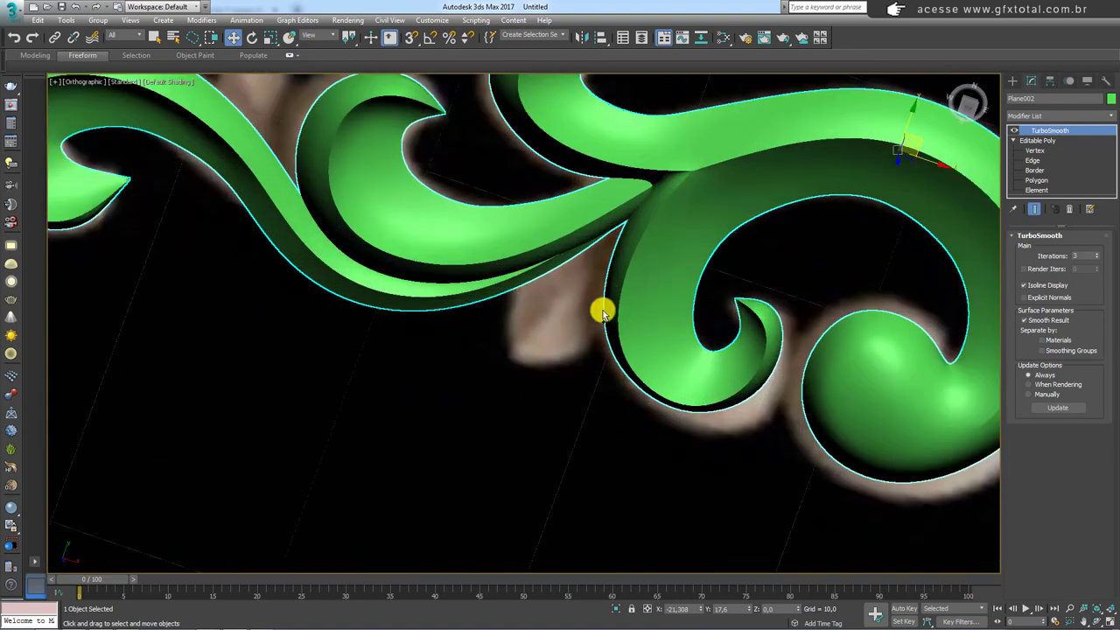
scroll(603, 289, "down", 5)
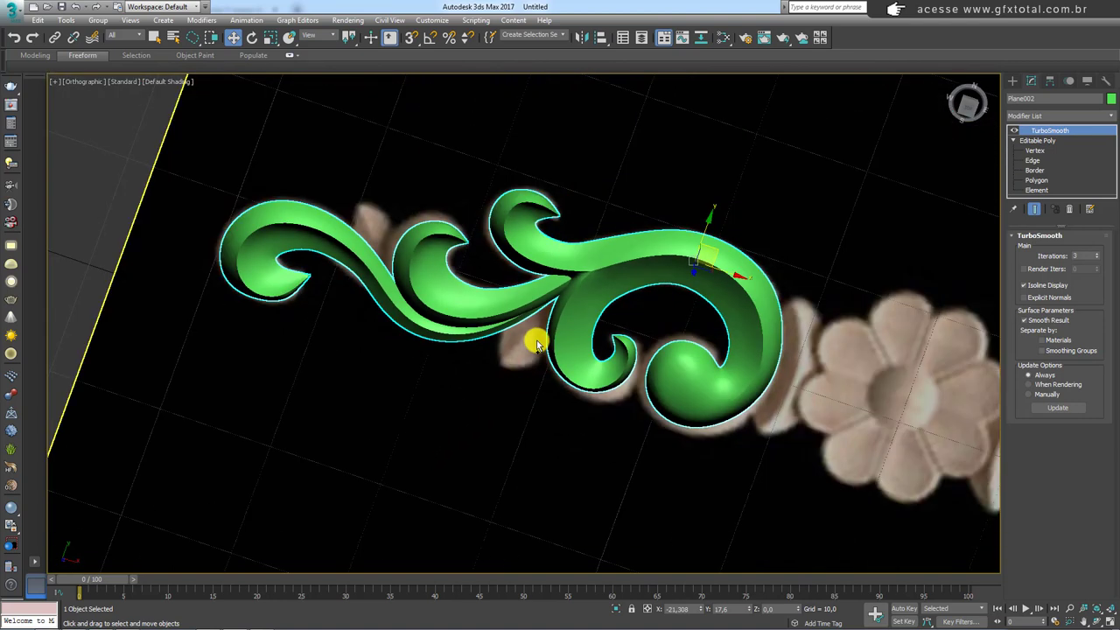
middle_click_drag(477, 343, 580, 280, "alt")
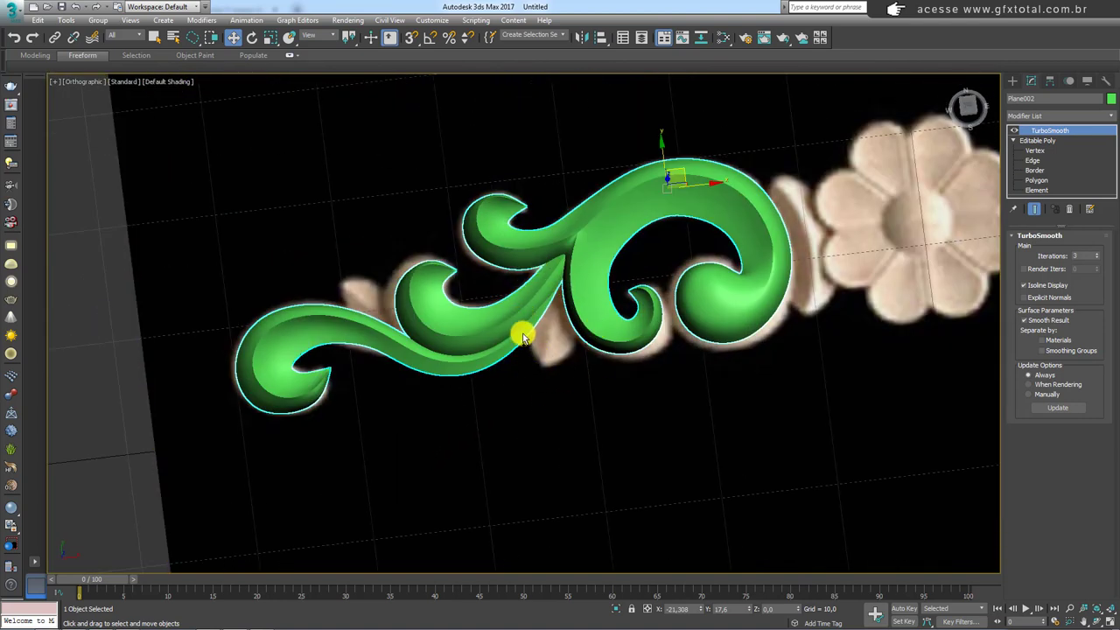
mouse_move(526, 326)
left_mouse_down()
mouse_move(545, 370)
mouse_move(586, 332)
left_mouse_up()
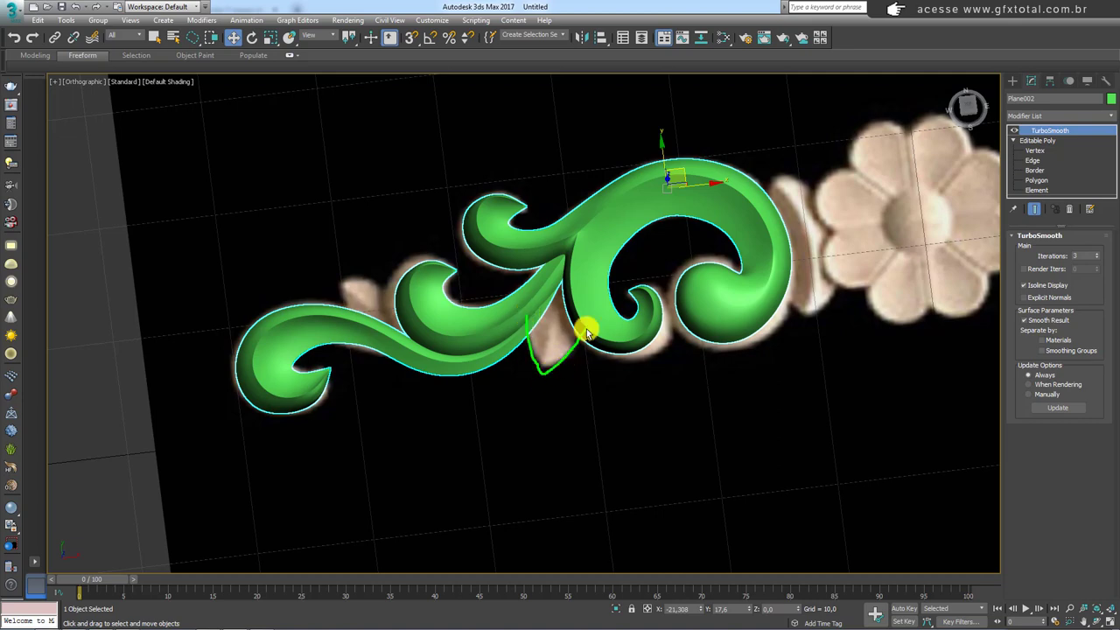
left_click_drag(542, 376, 569, 274)
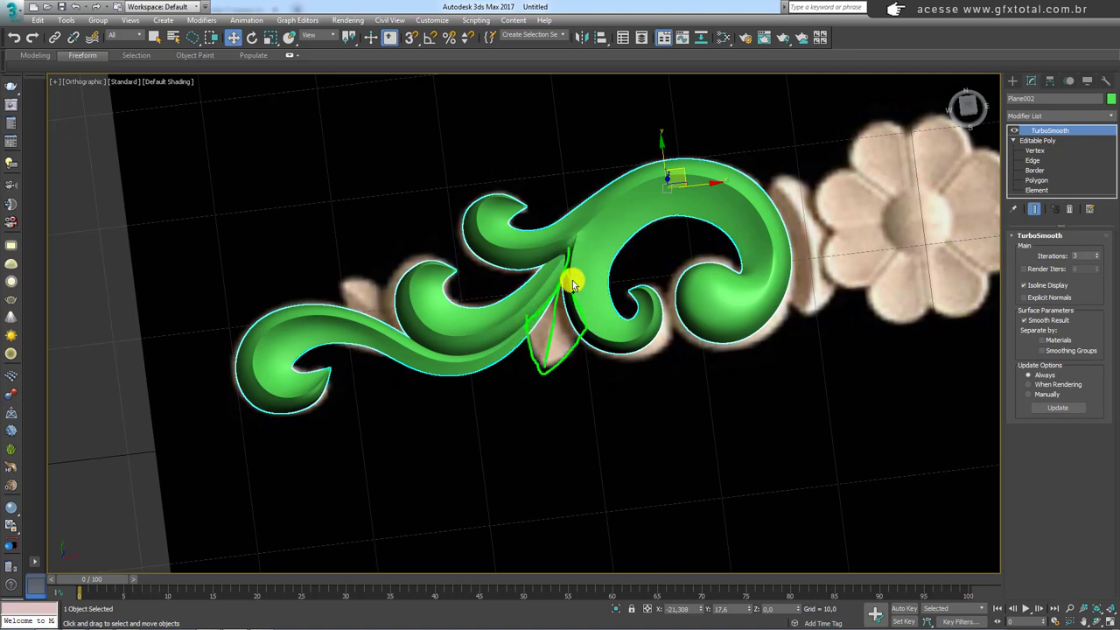
scroll(611, 365, "down", 1)
scroll(570, 370, "down", 2)
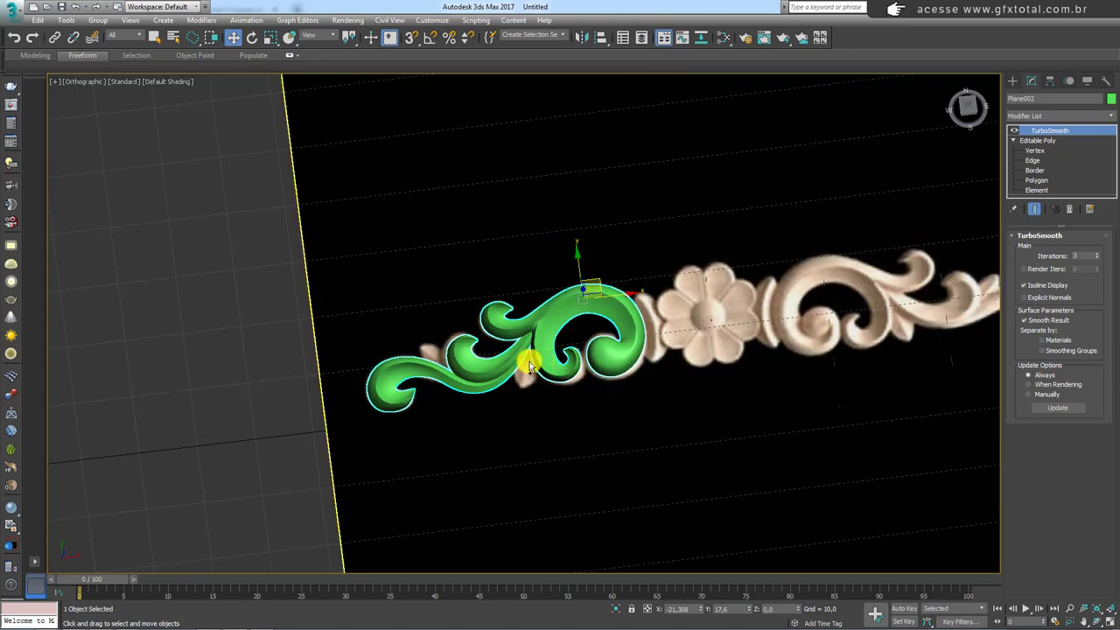
Switch to Top view with the ornament panned lower, ready to create primitives.
key("t")
scroll(583, 348, "down", 2)
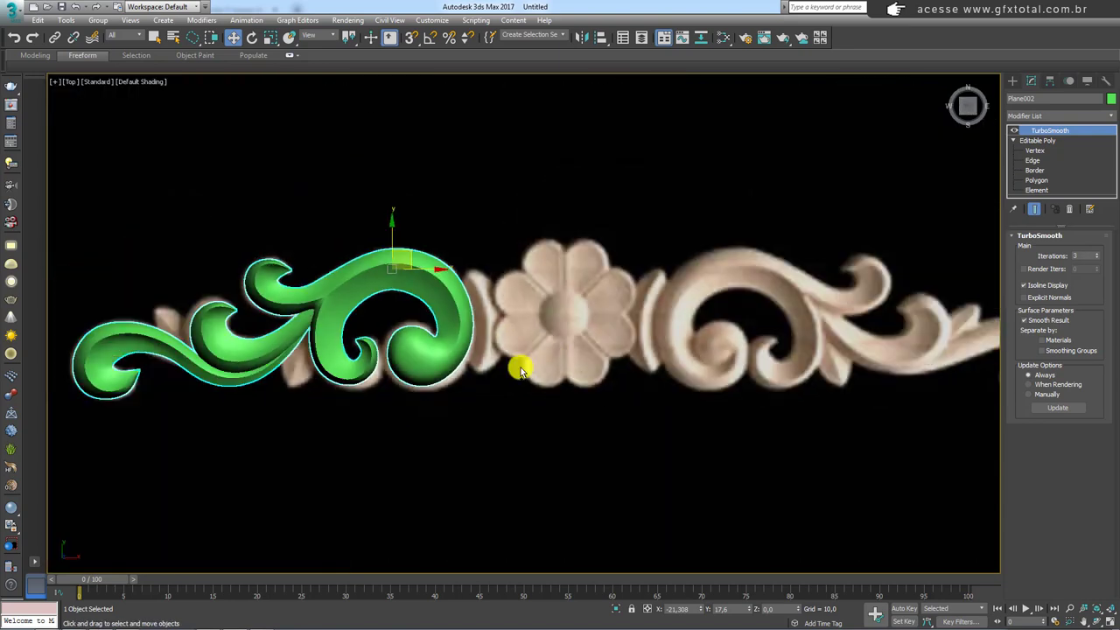
middle_click_drag(520, 368, 595, 468)
left_click(1015, 81)
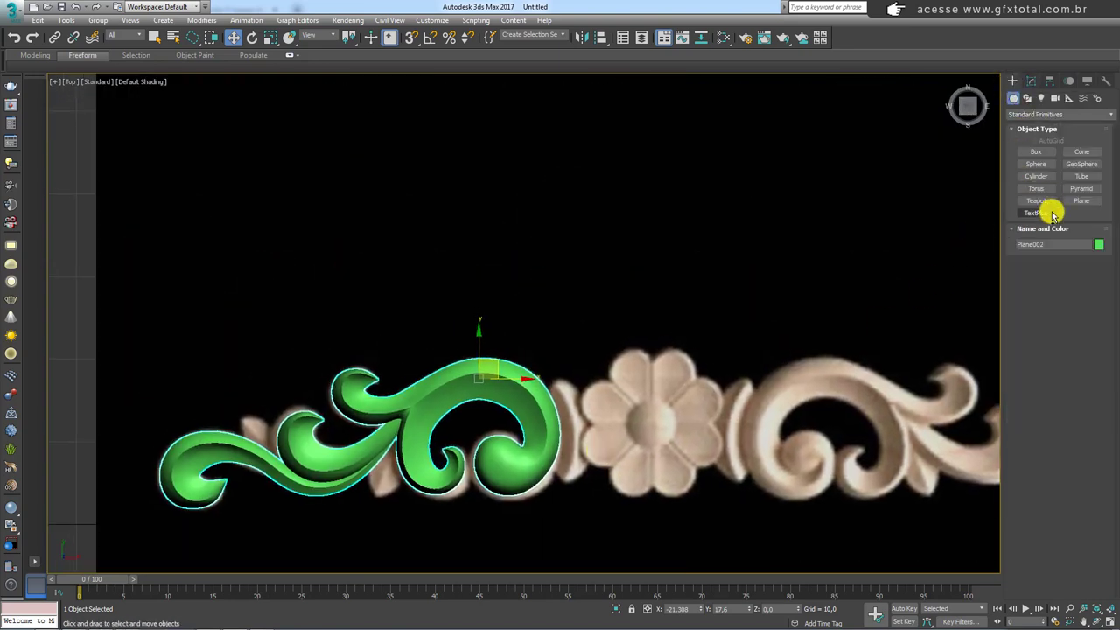
Draw a small plane above the ornament, convert it to Editable Poly, and rotate it 45° into a diamond.
left_click(1082, 200)
mouse_move(338, 210)
left_mouse_down()
mouse_move(374, 245)
mouse_move(305, 198)
left_mouse_up()
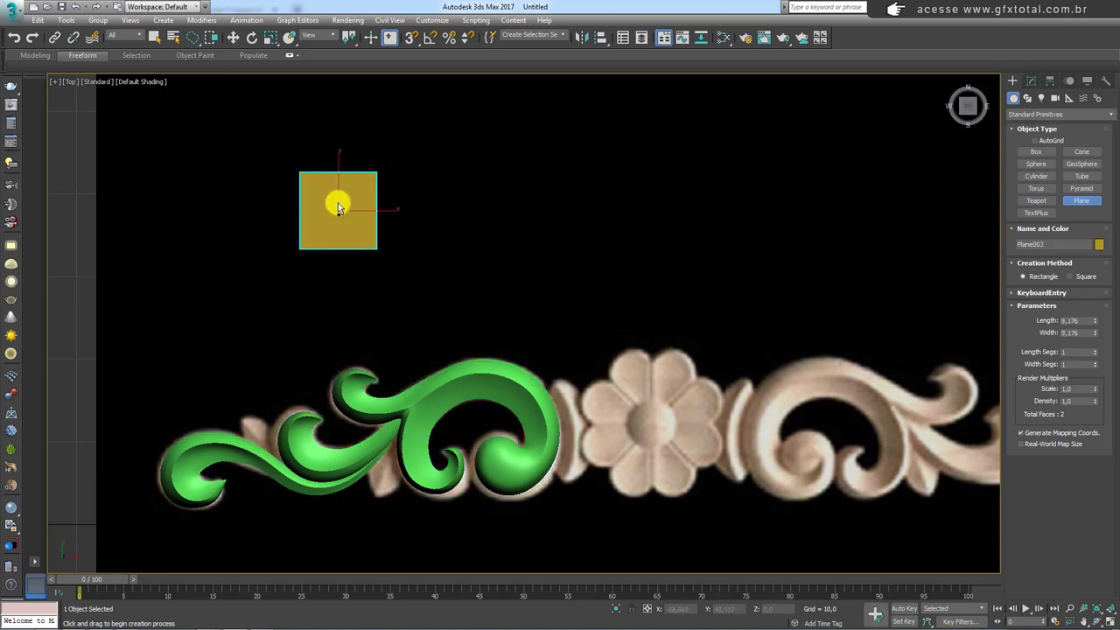
middle_click_drag(337, 206, 389, 227)
right_click(389, 226)
right_click(389, 226)
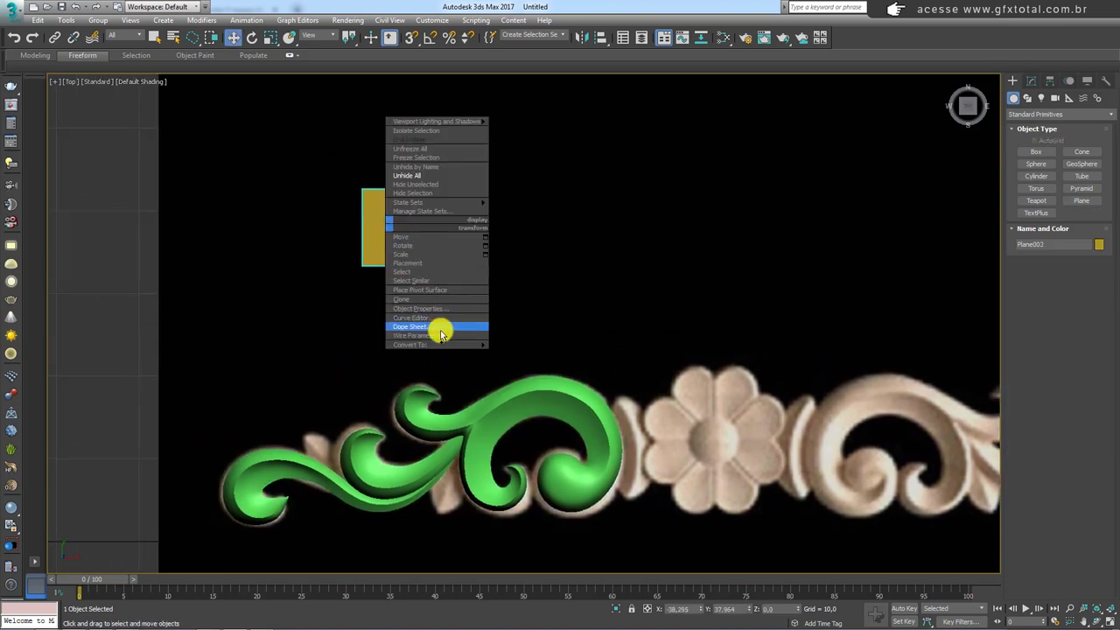
left_click(516, 352)
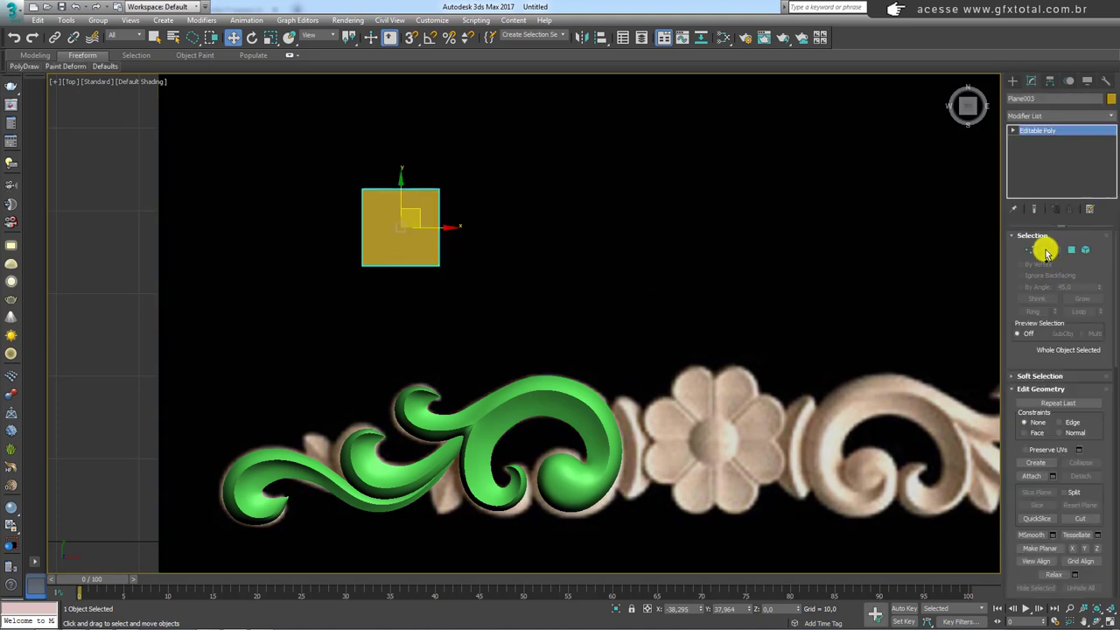
key("e")
left_click_drag(430, 193, 449, 217)
key("a")
key("a")
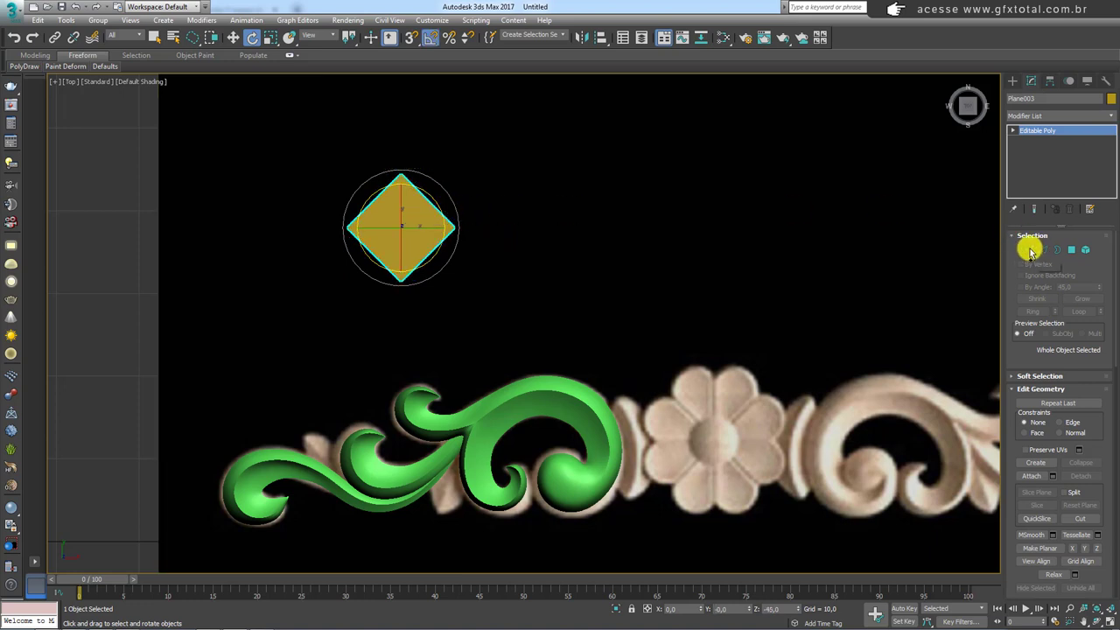
Select the diamond's top and bottom corner vertices in a wireframe, edged view.
left_click(1031, 252)
left_click_drag(400, 132, 390, 298)
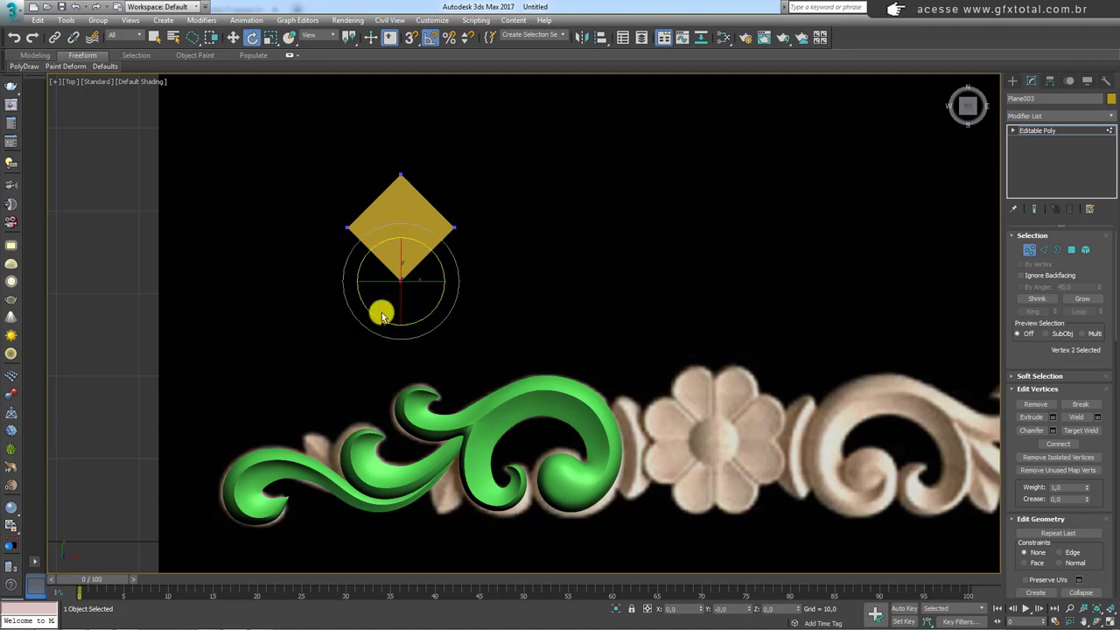
key("F3")
key("F3")
key("F4")
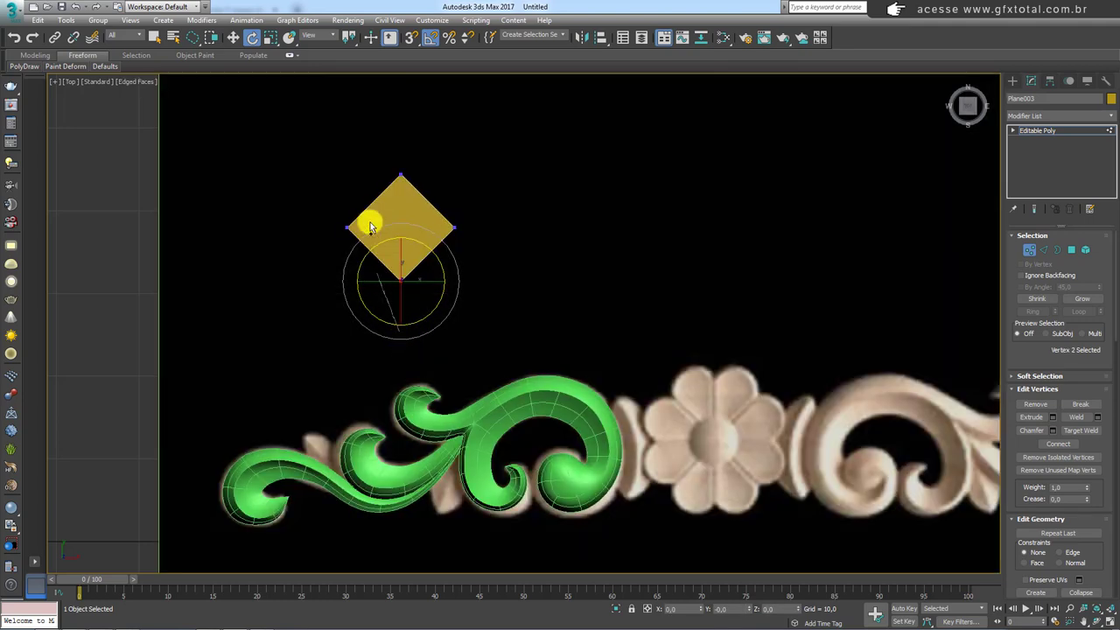
left_click_drag(384, 144, 429, 207, "ctrl")
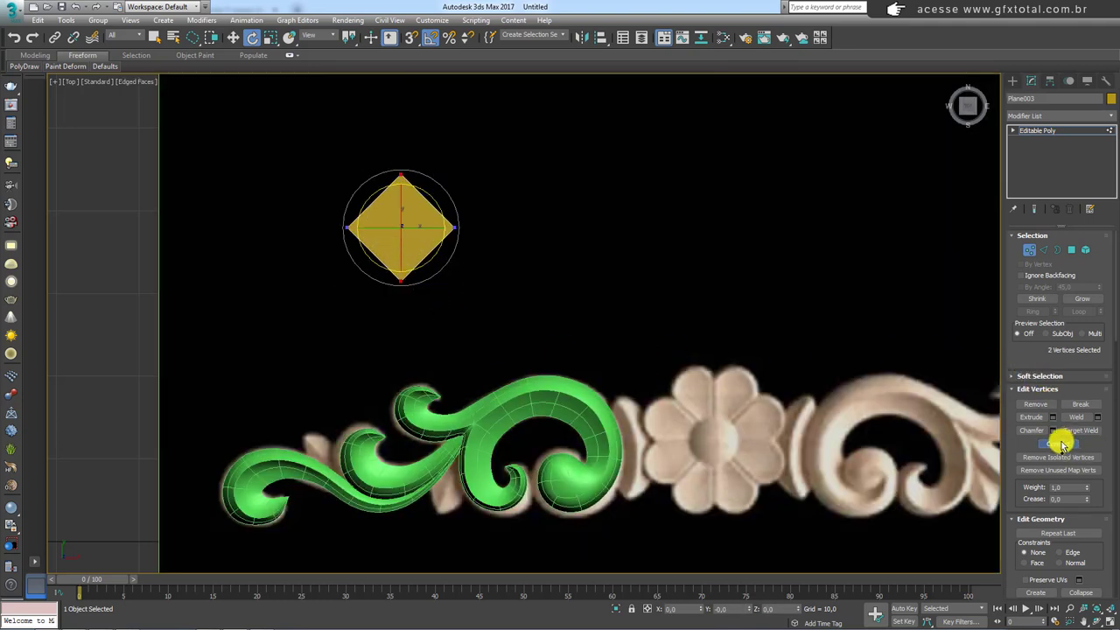
scroll(673, 287, "up", 3)
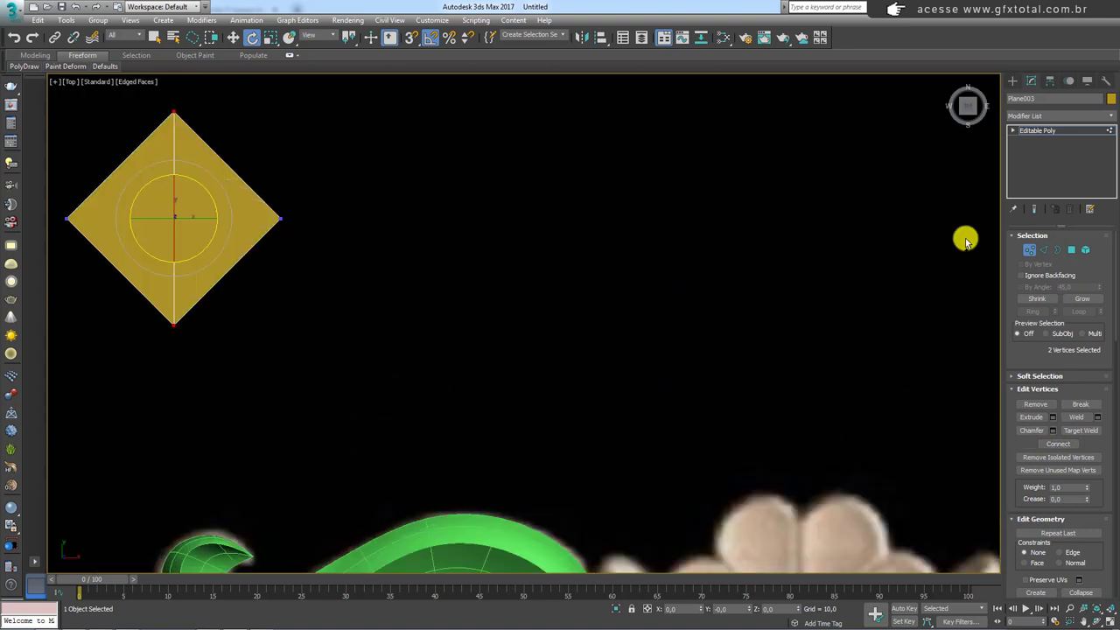
left_click(1040, 130)
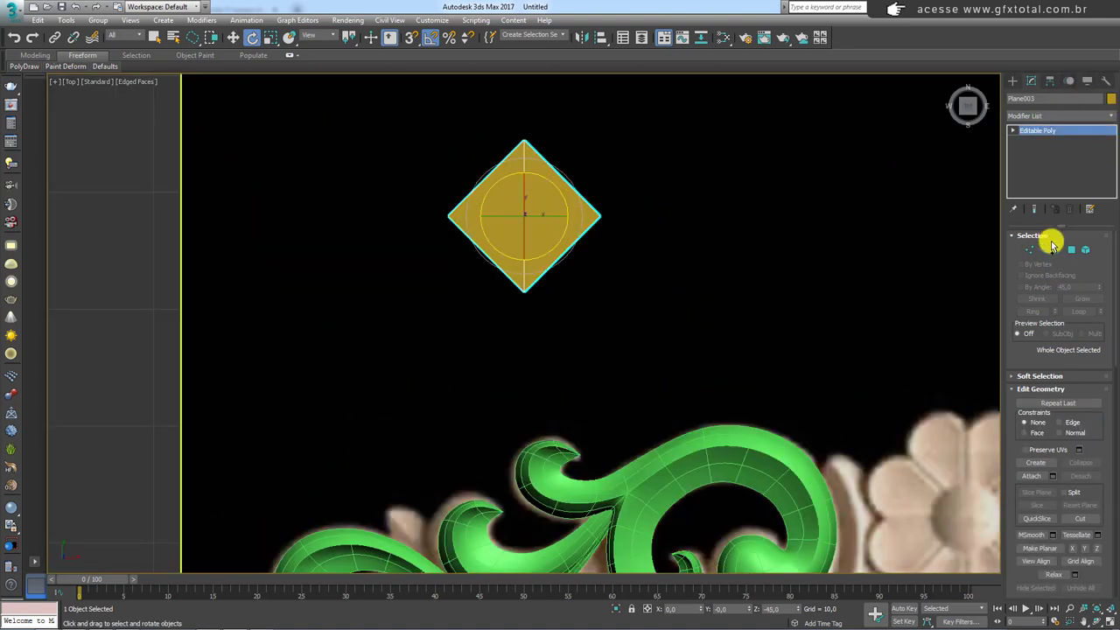
Cut edges joining the diamond's opposite corners, splitting it into four triangles.
left_click(1029, 249)
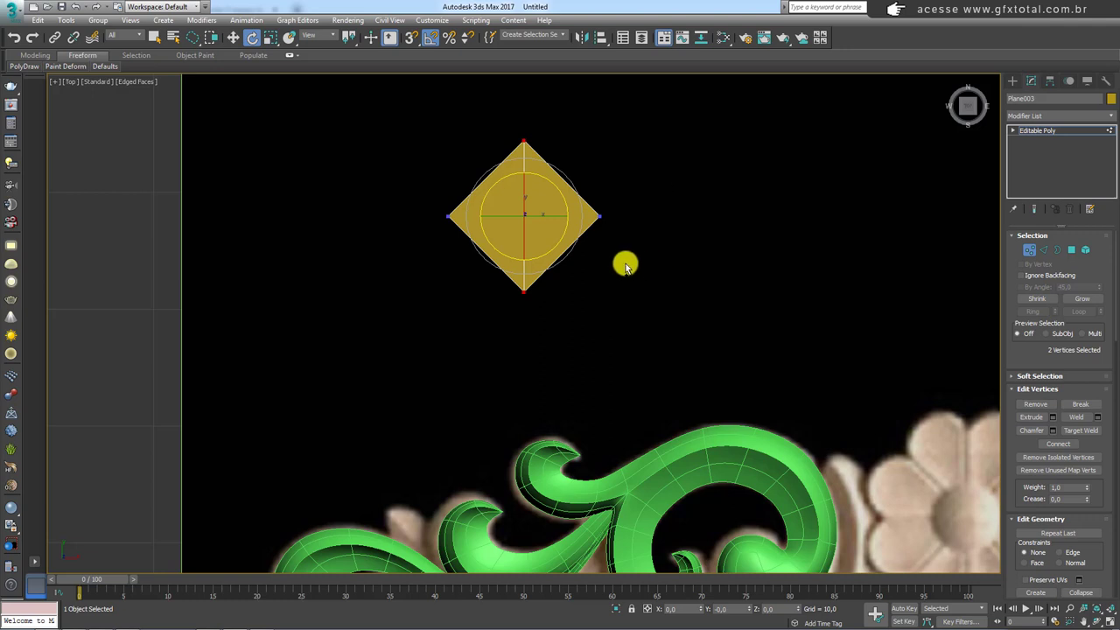
left_click_drag(733, 216, 405, 219)
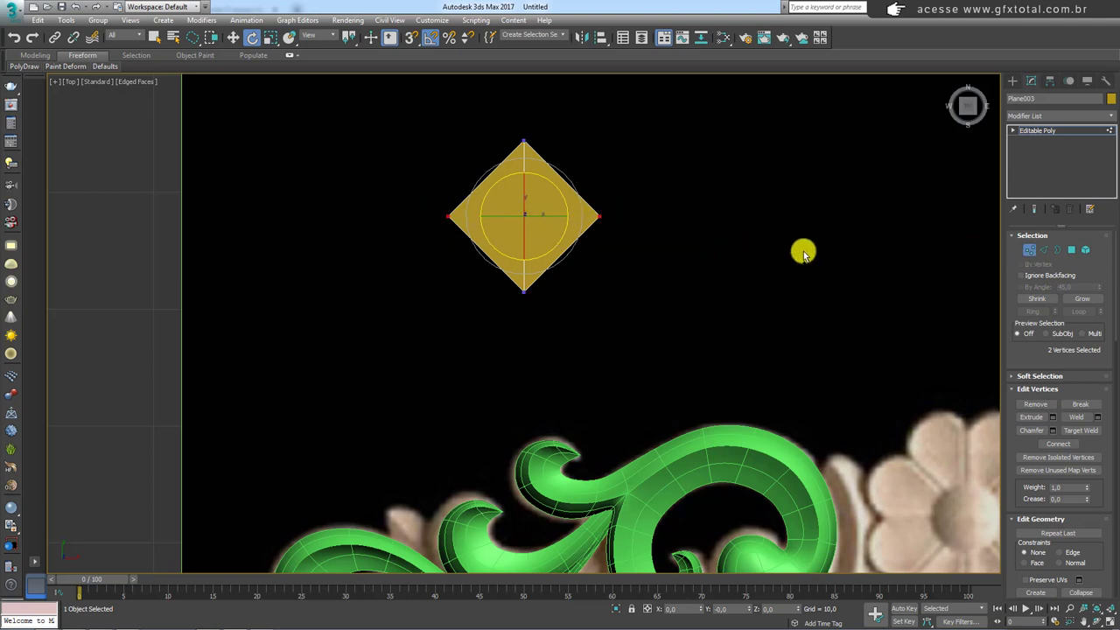
scroll(568, 245, "up", 2)
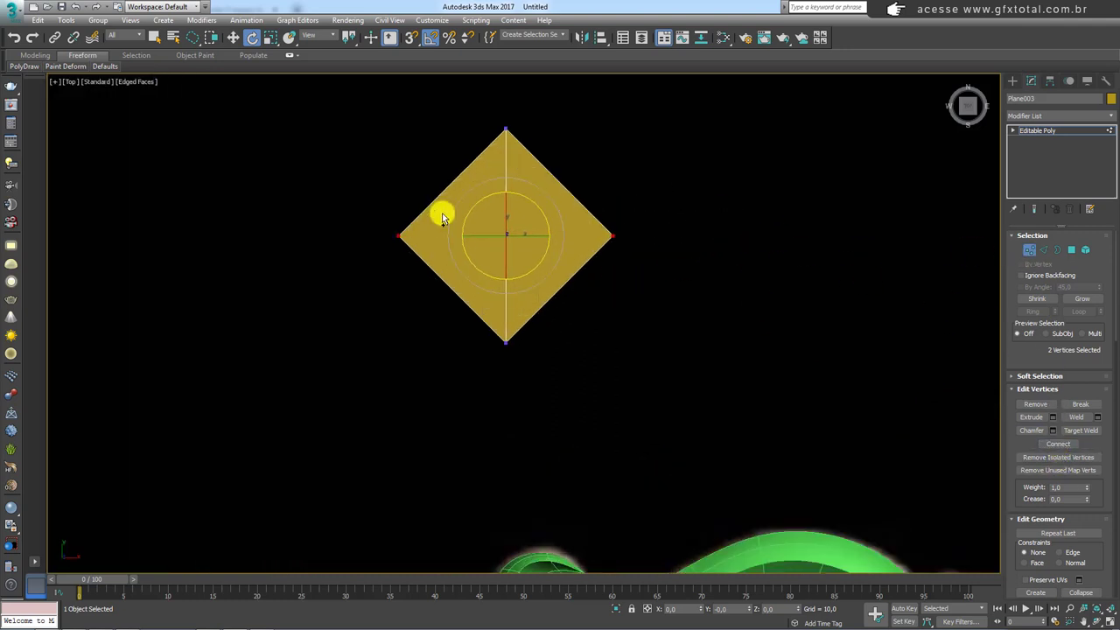
scroll(585, 240, "down", 2)
scroll(1092, 393, "down", 5)
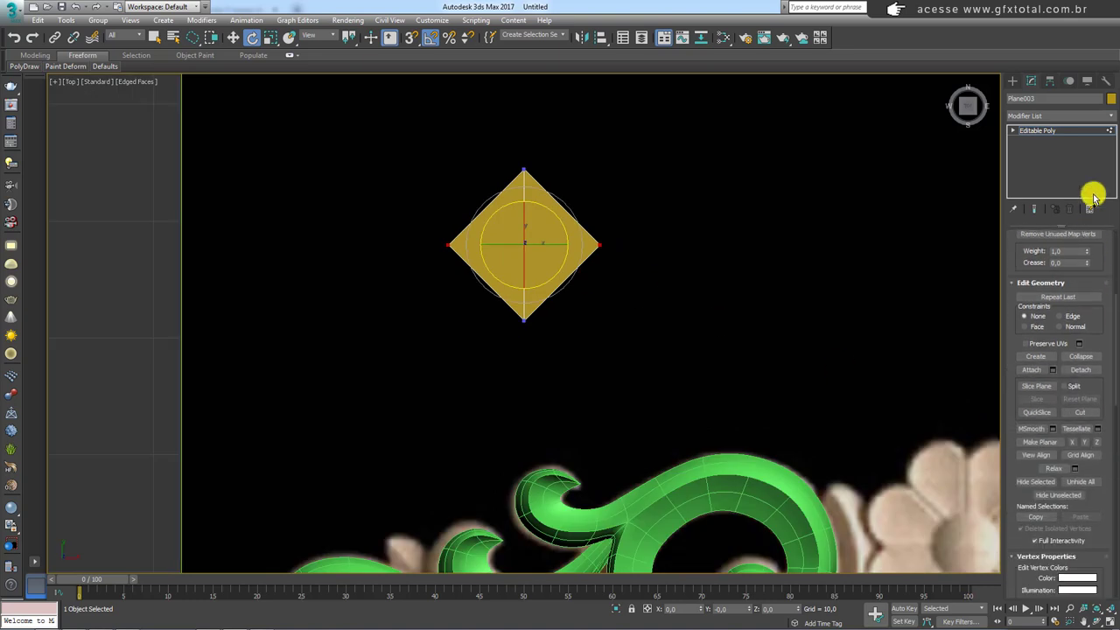
left_click(1079, 384)
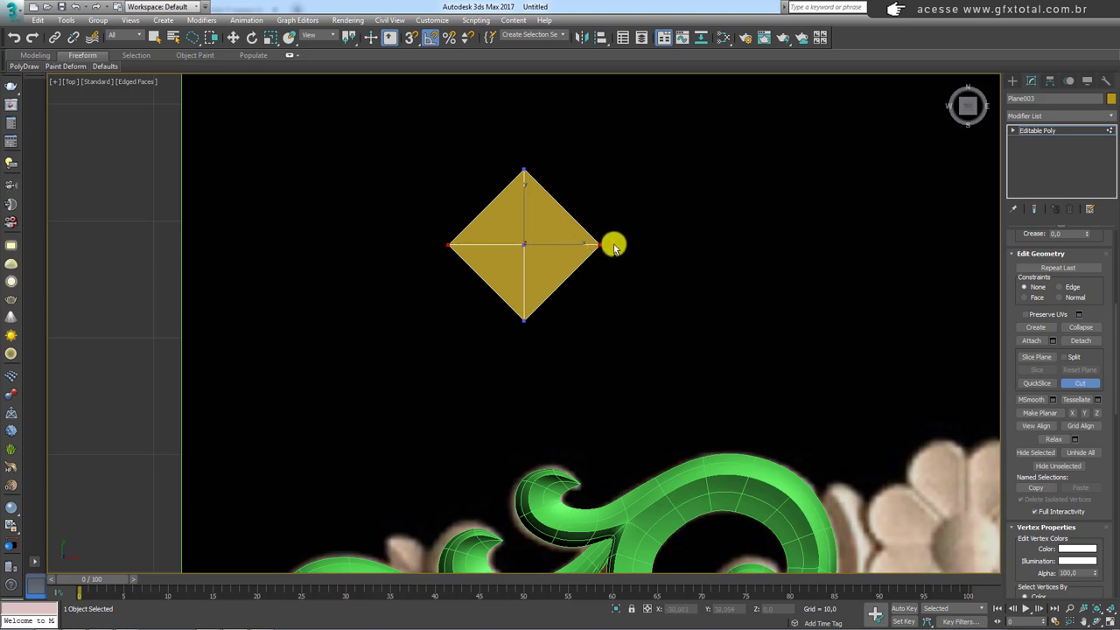
scroll(613, 248, "up", 3)
scroll(595, 254, "up", 3)
scroll(595, 256, "down", 5)
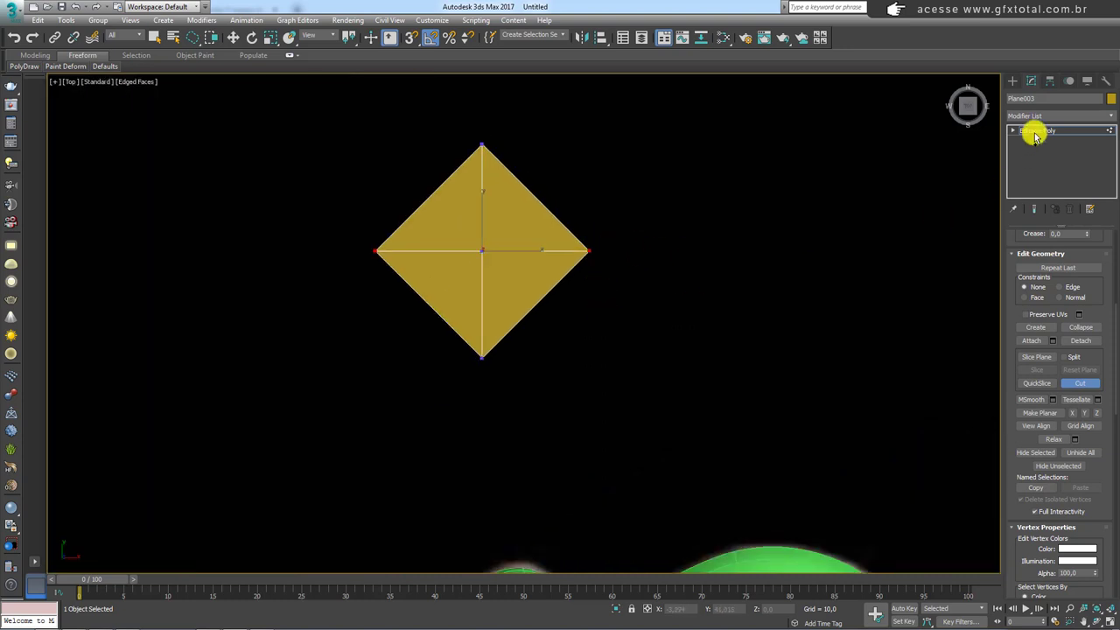
left_click(1035, 131)
Add TurboSmooth with 2 iterations to Plane003, then select its Editable Poly base.
left_click(1110, 115)
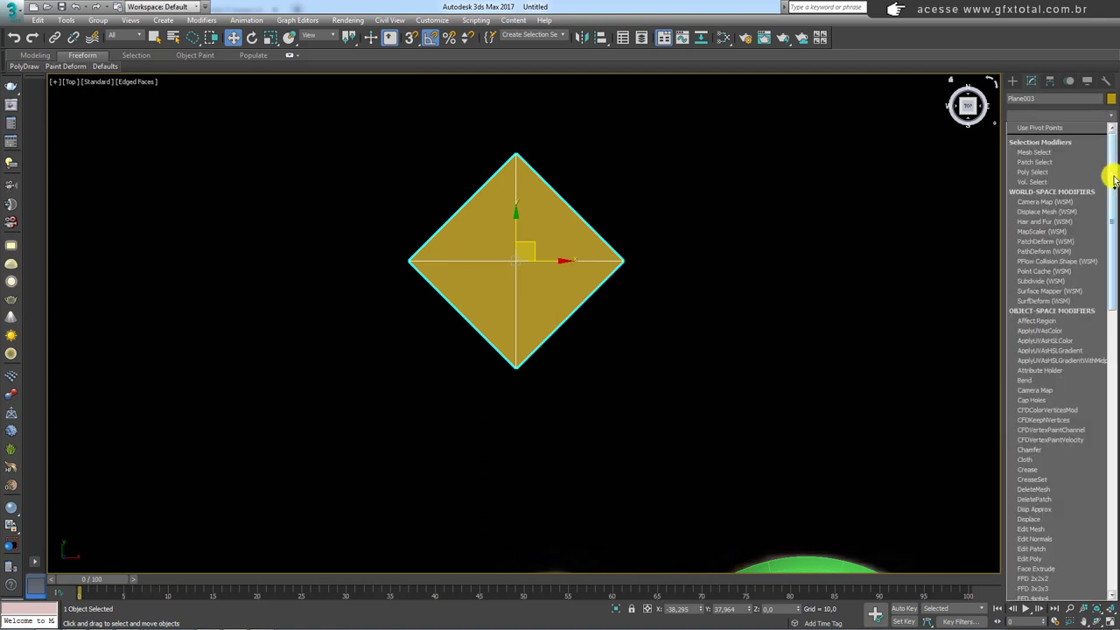
left_click_drag(1114, 179, 1093, 308)
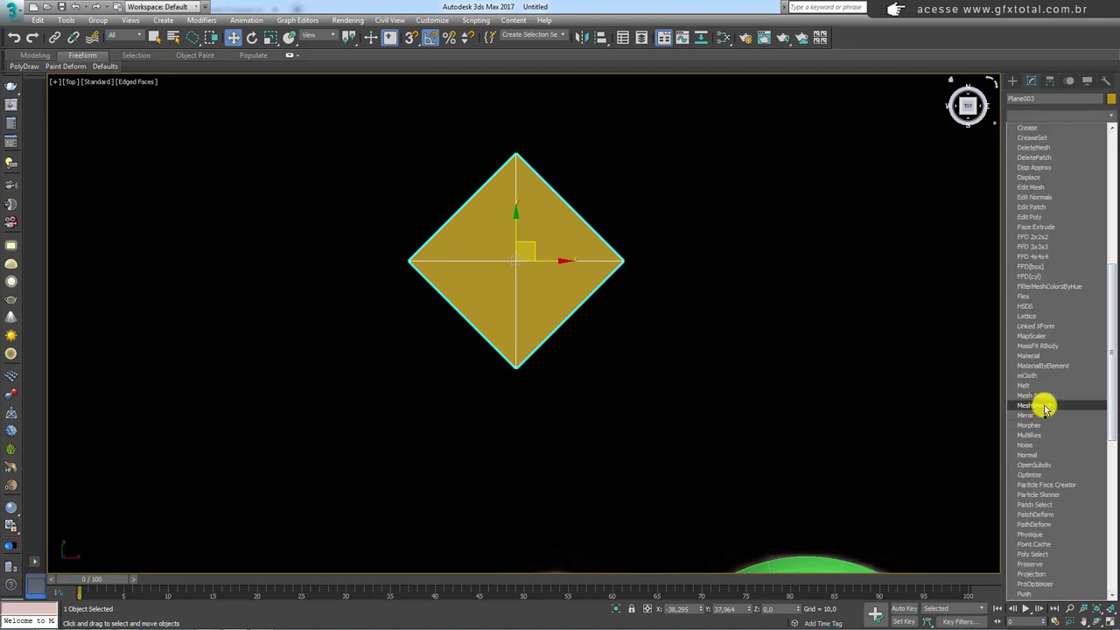
scroll(1041, 482, "down", 7)
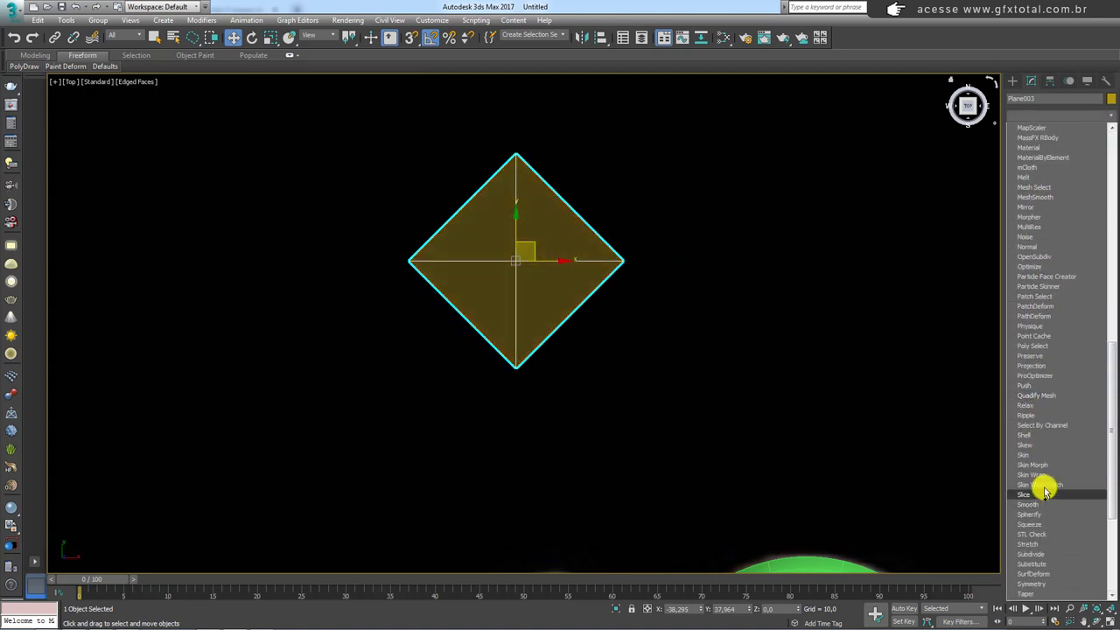
scroll(1045, 486, "down", 2)
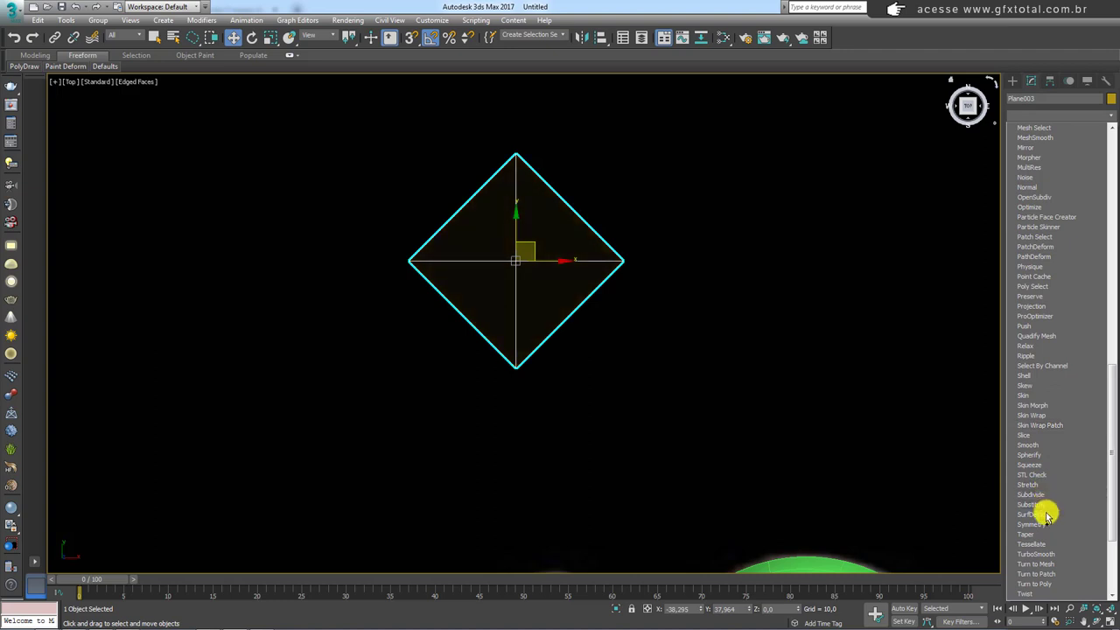
scroll(1046, 518, "down", 2)
left_click(1047, 495)
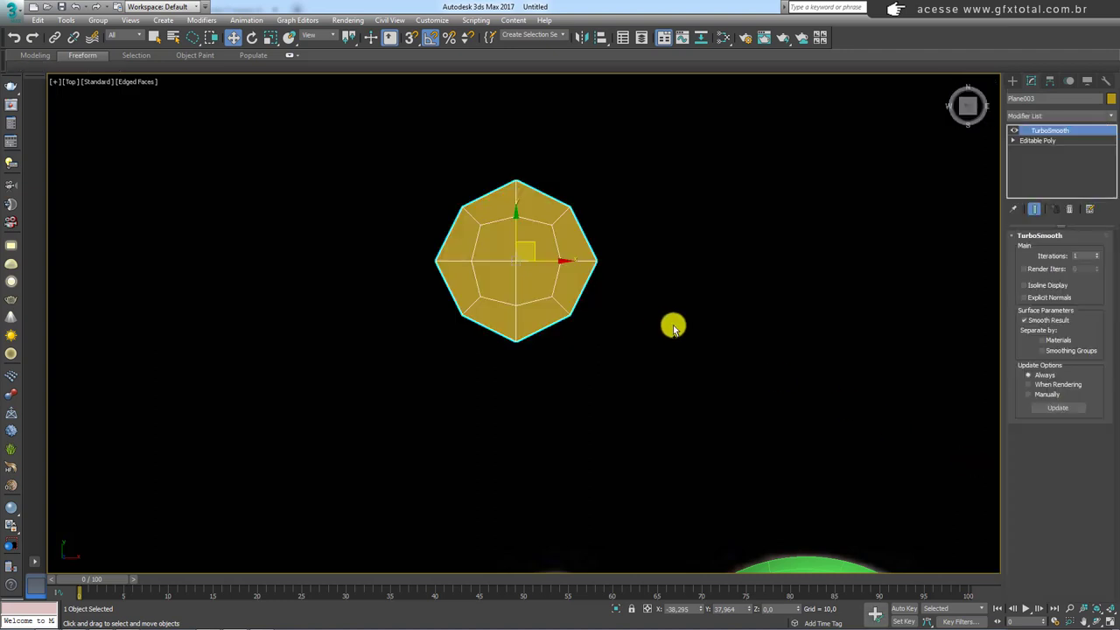
left_click(1104, 254)
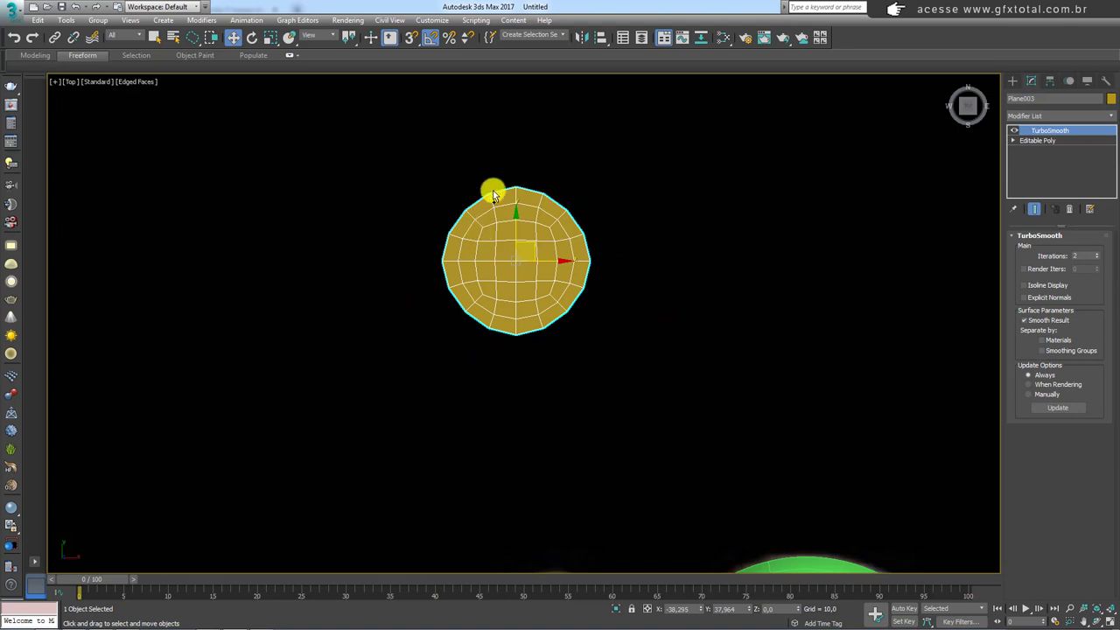
left_click(1036, 141)
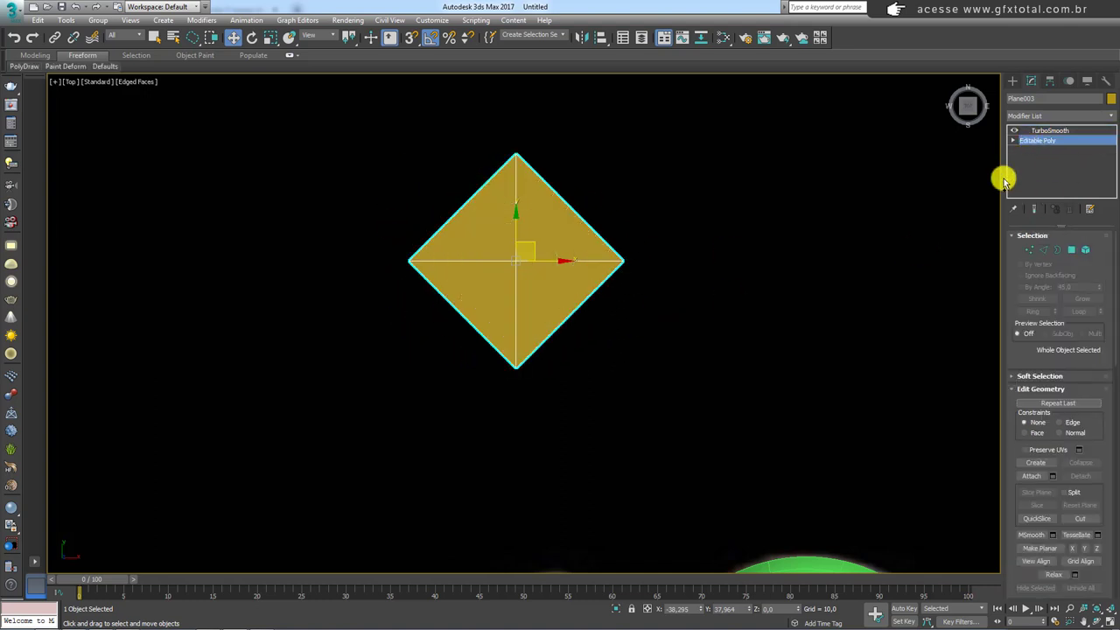
Detach the diamond's lower two polygons as an element and move them down.
left_click(1071, 250)
left_click_drag(750, 409, 306, 303)
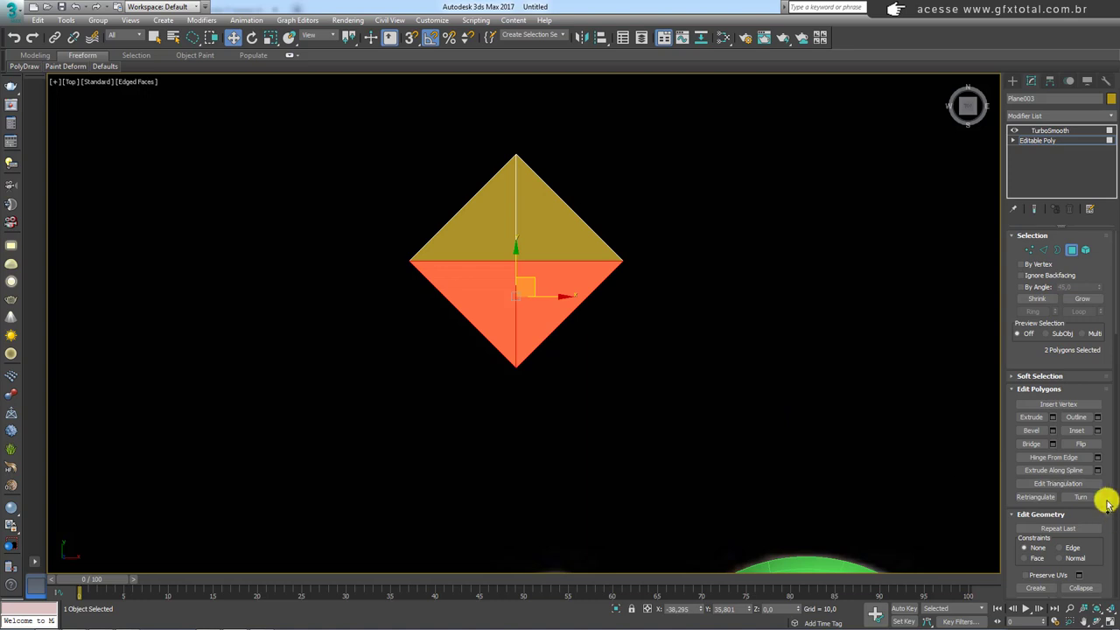
left_click_drag(1108, 504, 1108, 269)
left_click(1081, 375)
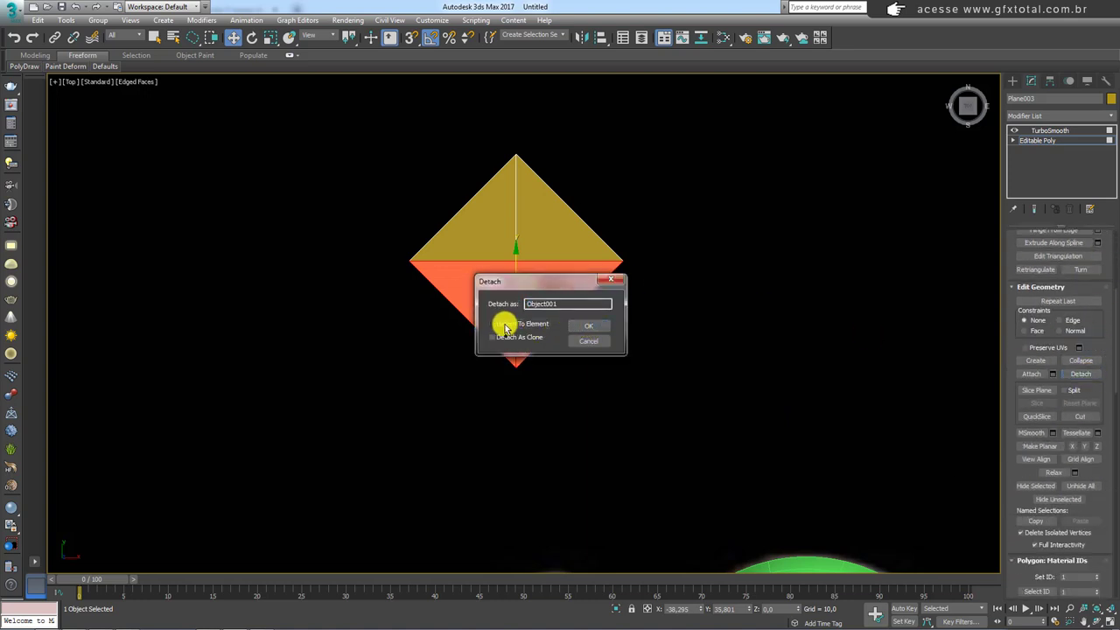
left_click(588, 325)
left_click_drag(519, 257, 516, 330)
Bridge the two facing edges into a new polygon and view the TurboSmooth result.
left_click(1013, 140)
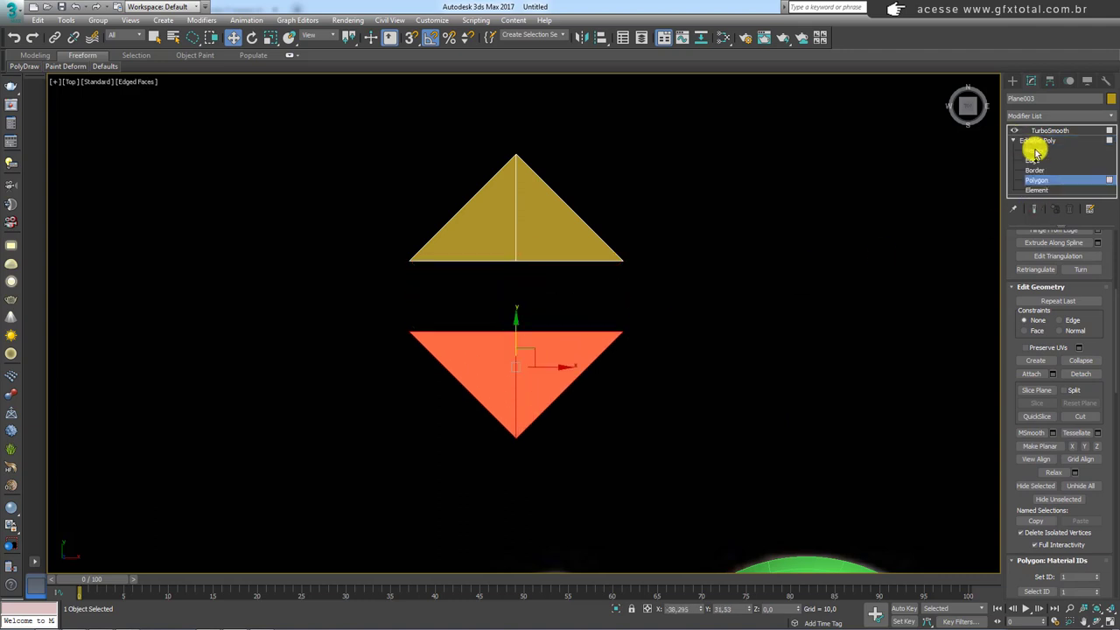
left_click(1033, 160)
left_click(571, 259)
left_click(571, 260)
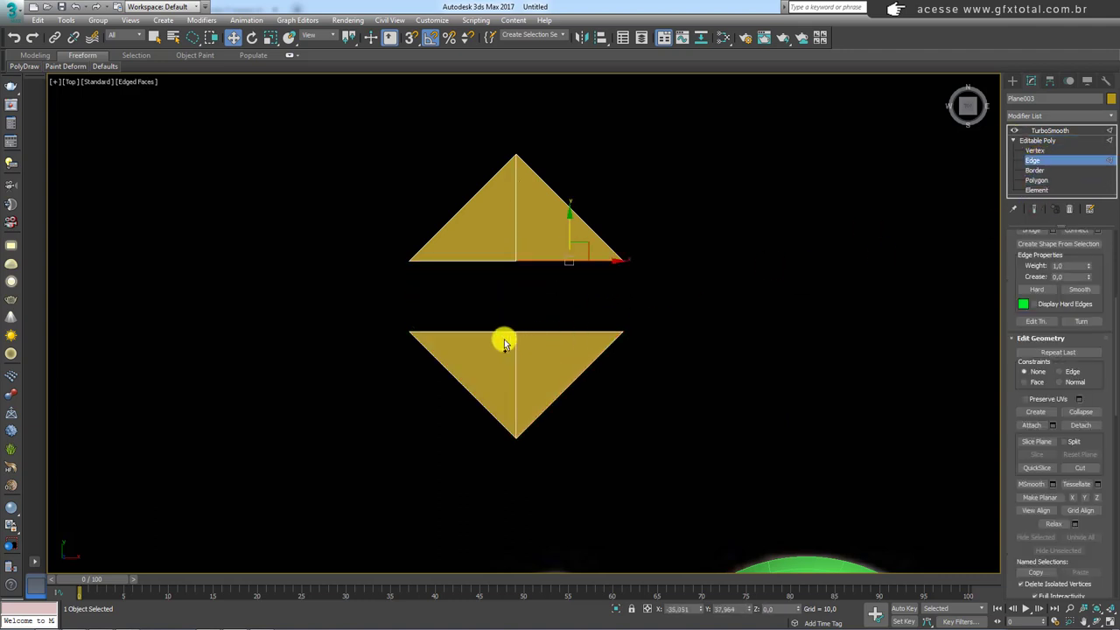
scroll(1012, 300, "up", 2)
left_click(1031, 268)
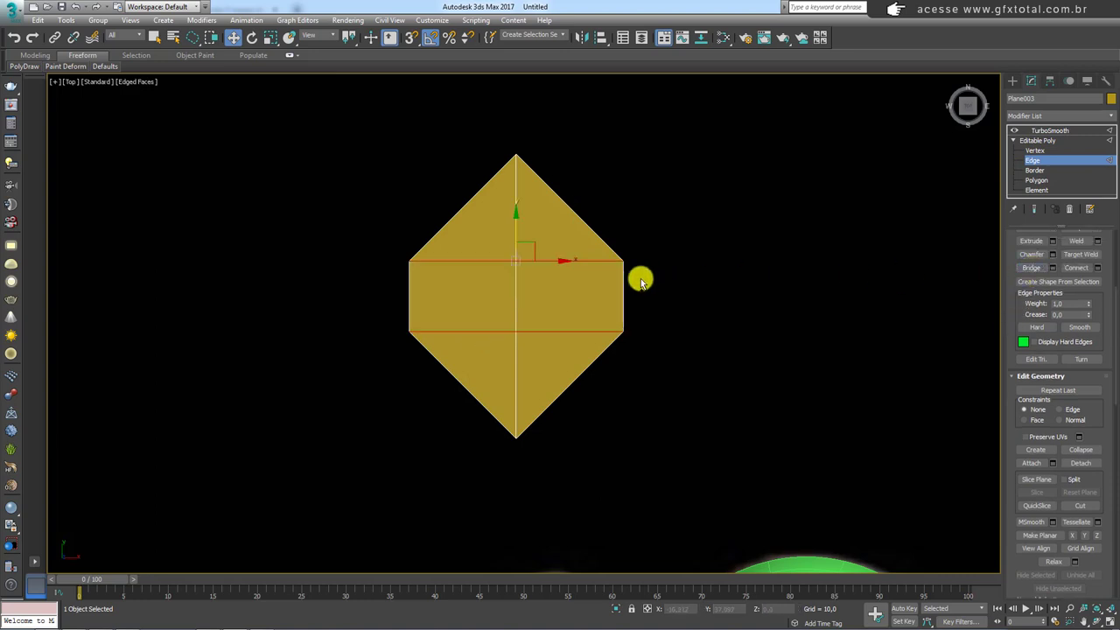
left_click(1043, 140)
left_click(1051, 130)
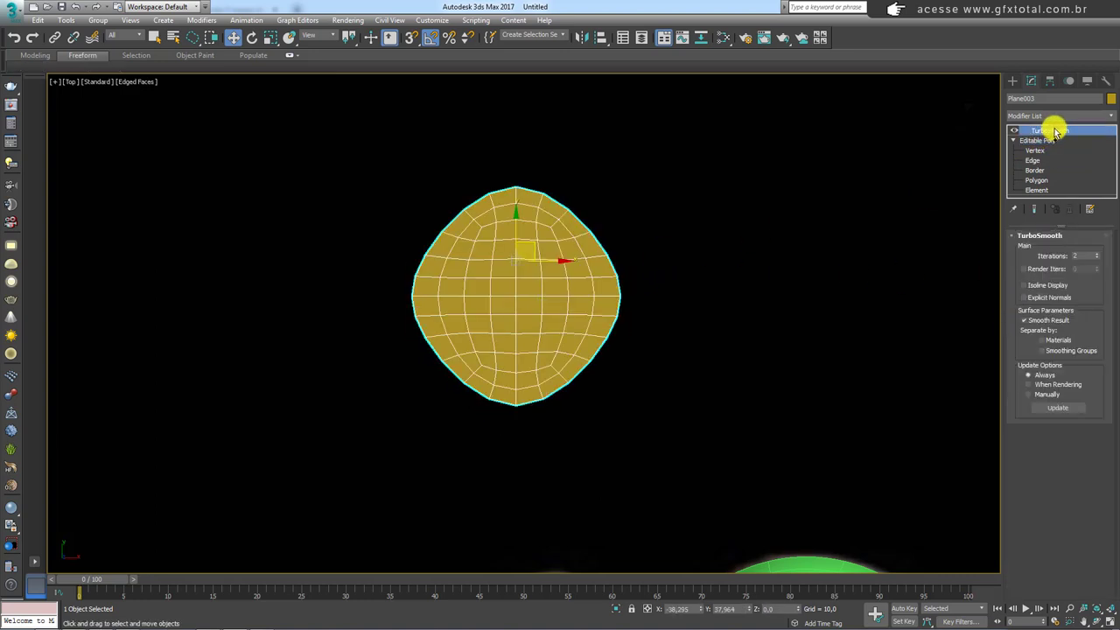
With Show End Result on, lower the four middle vertices and pull the top vertex into a point.
left_click(1036, 151)
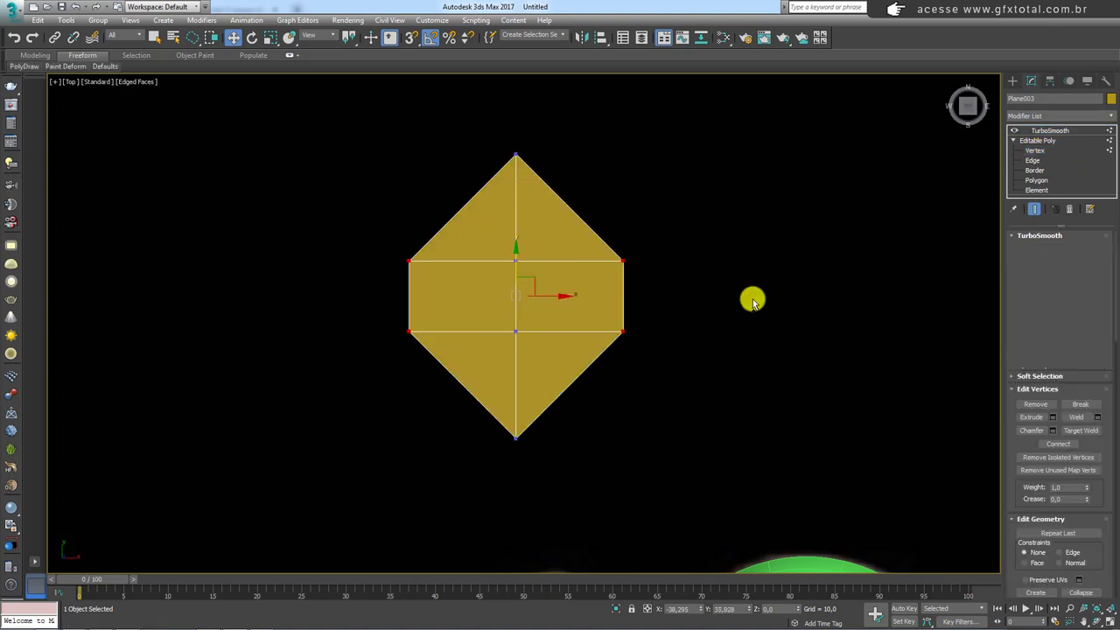
left_click(1033, 210)
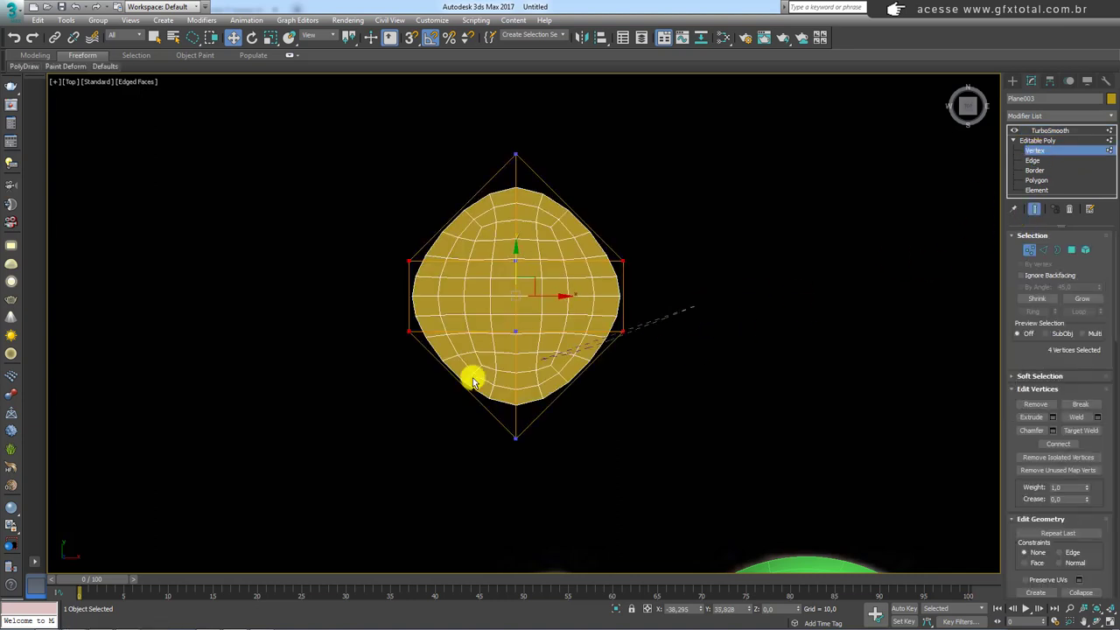
left_click_drag(335, 494, 330, 532)
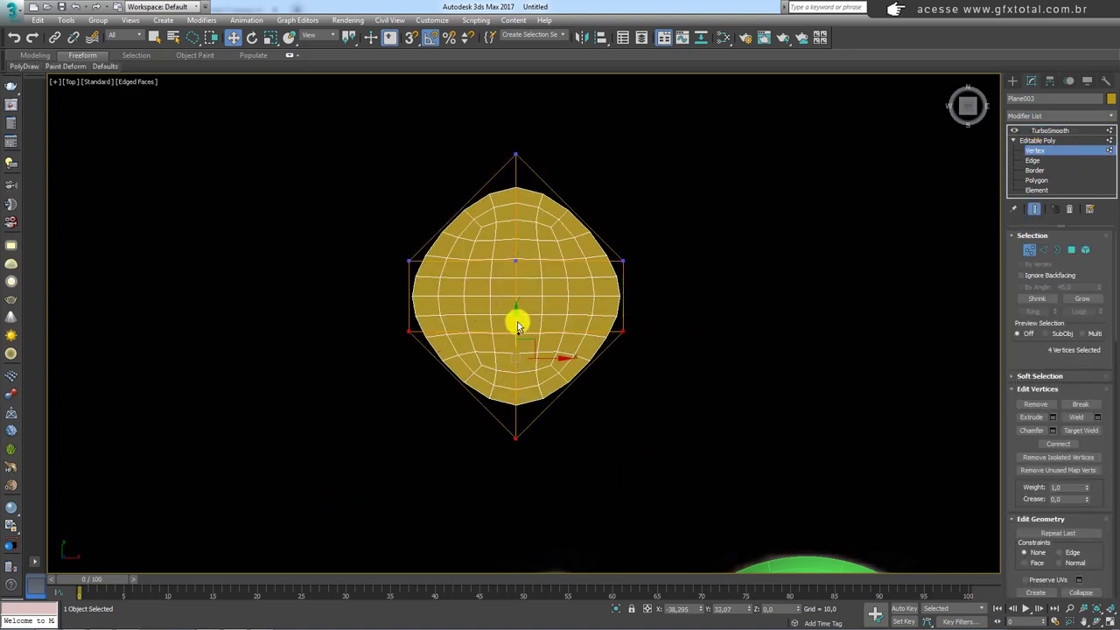
left_click_drag(517, 323, 508, 414)
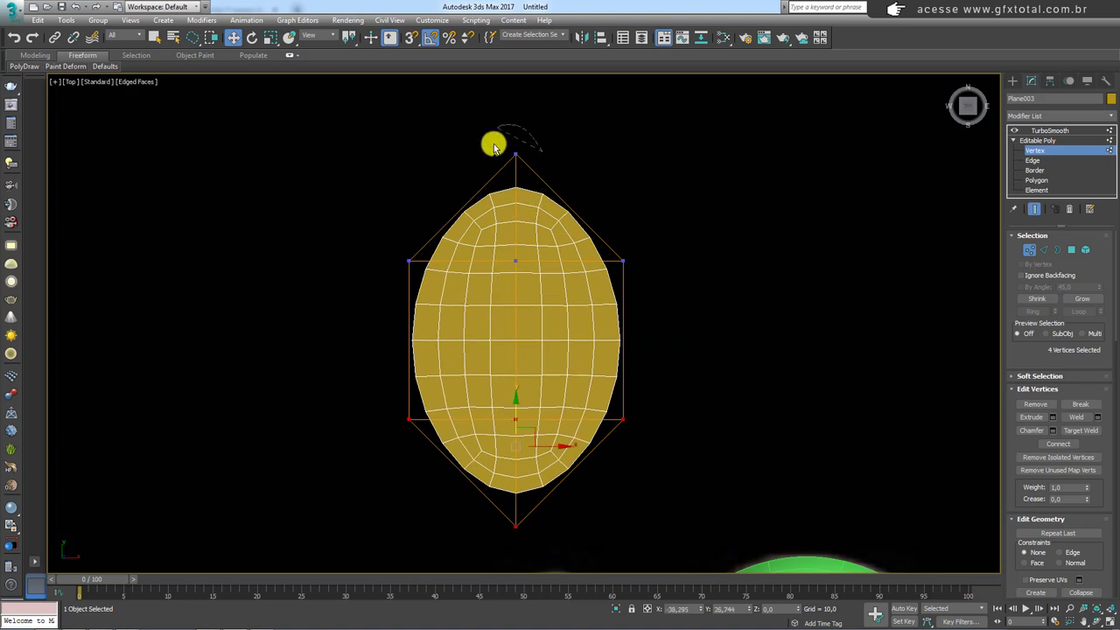
left_click_drag(494, 146, 531, 131)
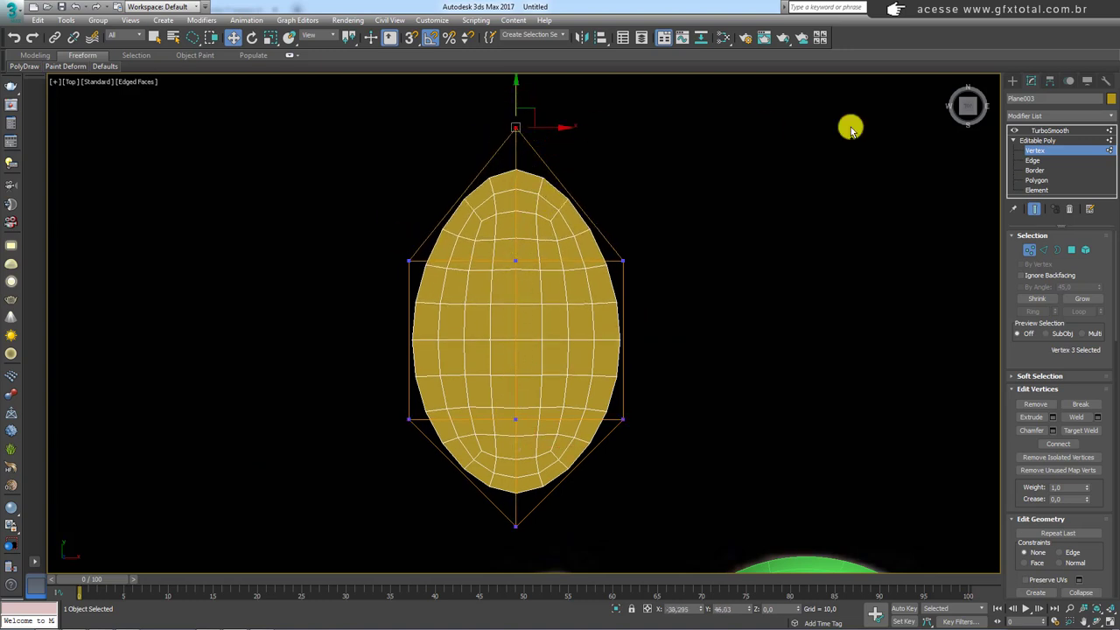
left_click_drag(512, 330, 558, 267)
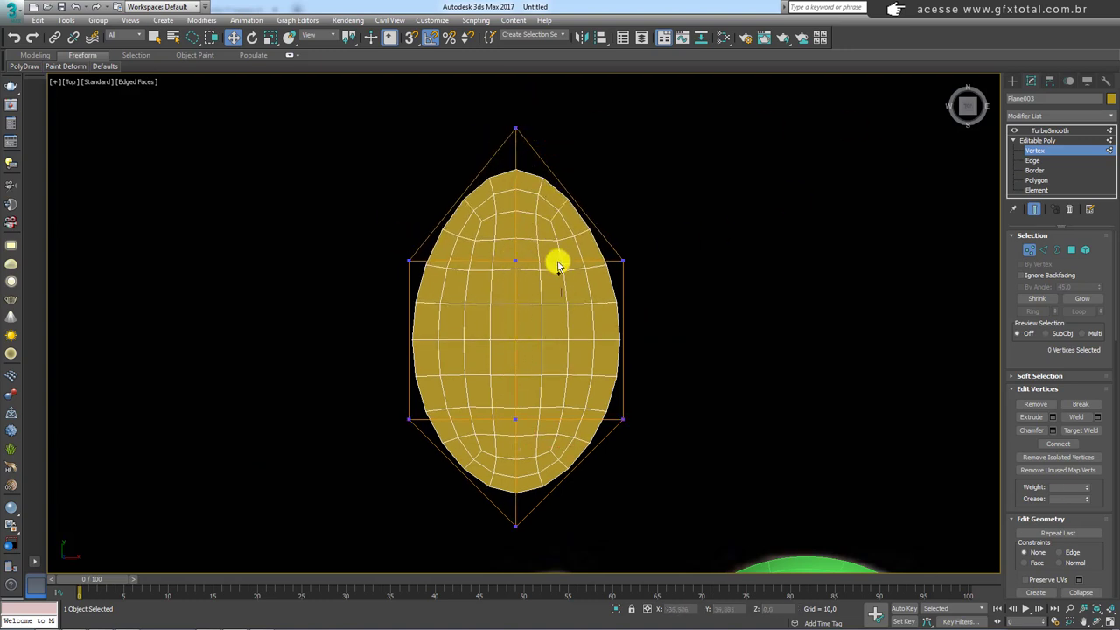
middle_click_drag(554, 442, 516, 274, "alt")
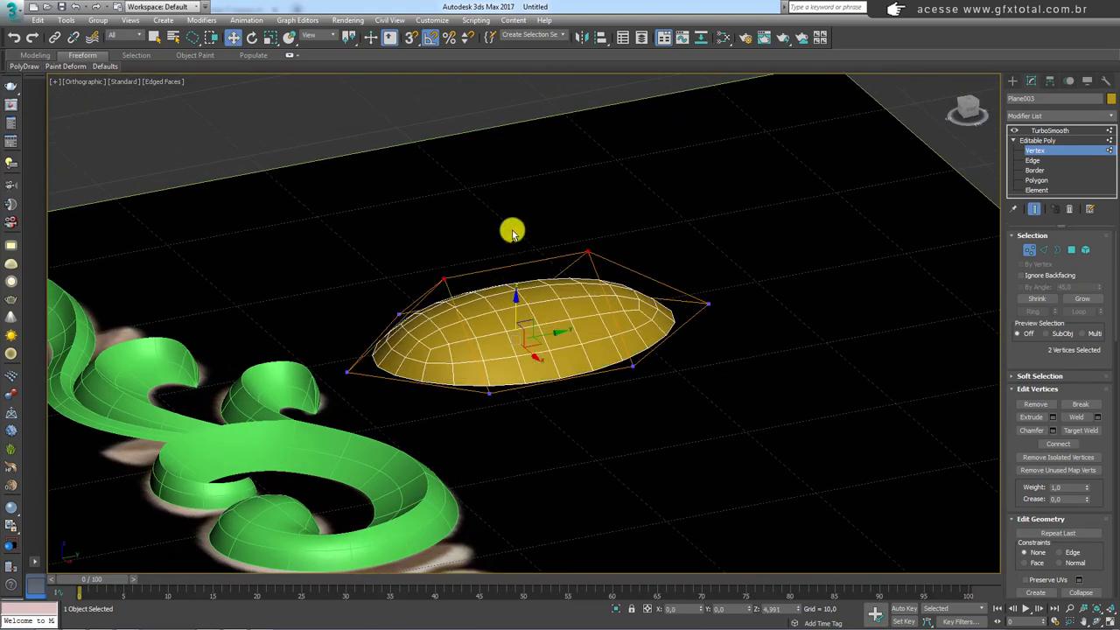
Select three edges and inspect the leaf's low-poly shape with smoothing toggled off and on.
mouse_move(516, 275)
middle_mouse_down("alt")
mouse_move(555, 283)
mouse_move(564, 329)
mouse_move(915, 234)
middle_mouse_up("alt")
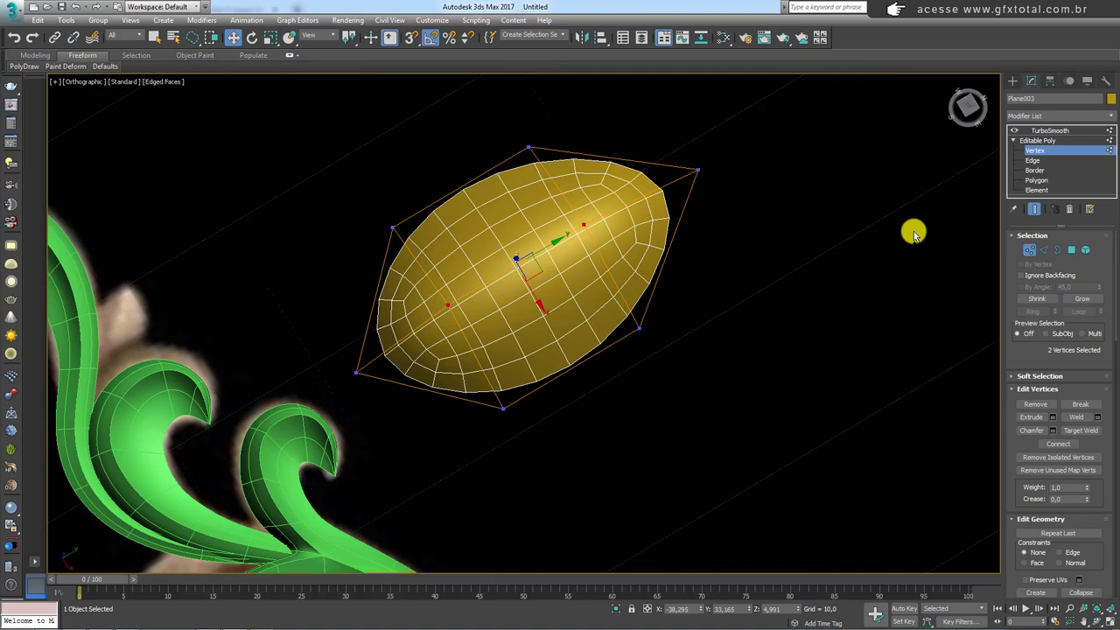
left_click(1035, 161)
left_click(661, 191, "alt")
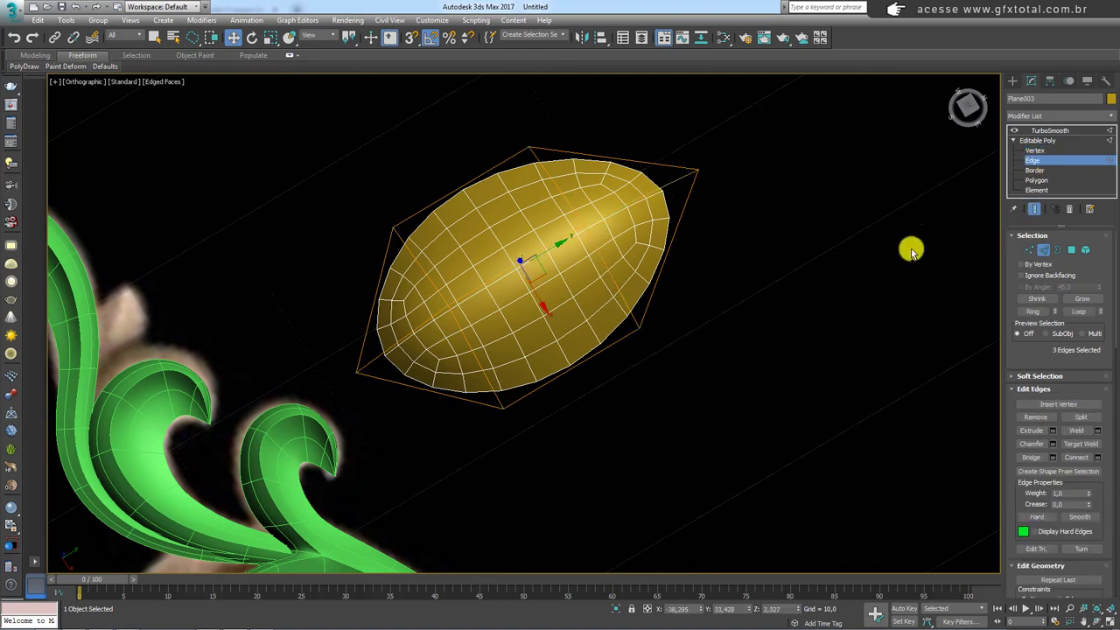
left_click(1015, 133)
middle_click_drag(708, 268, 676, 269, "alt")
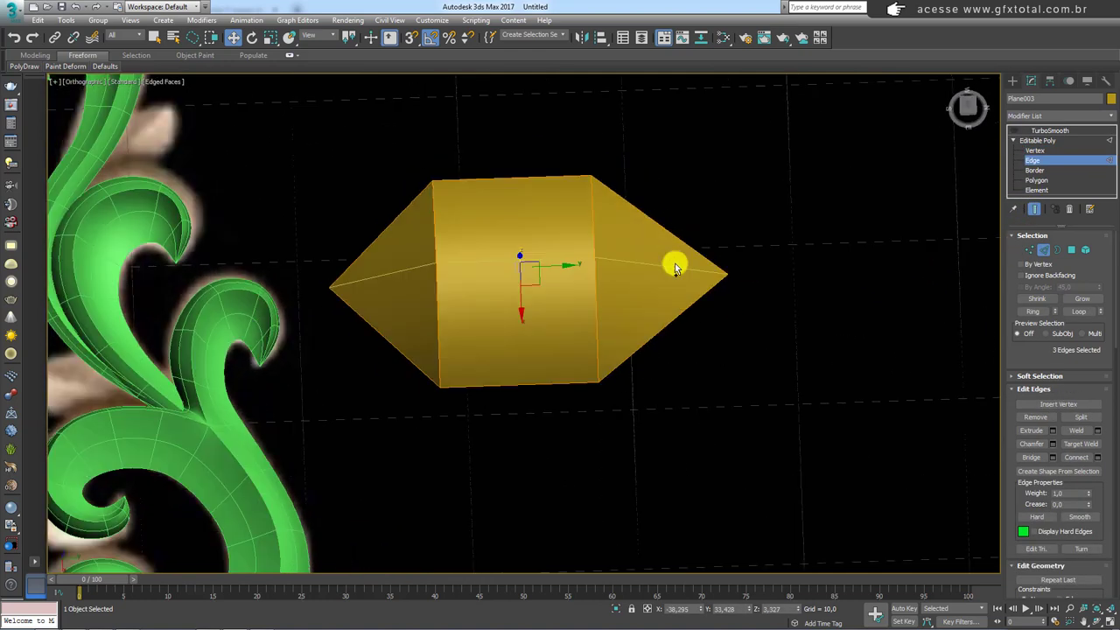
left_click_drag(614, 272, 350, 280)
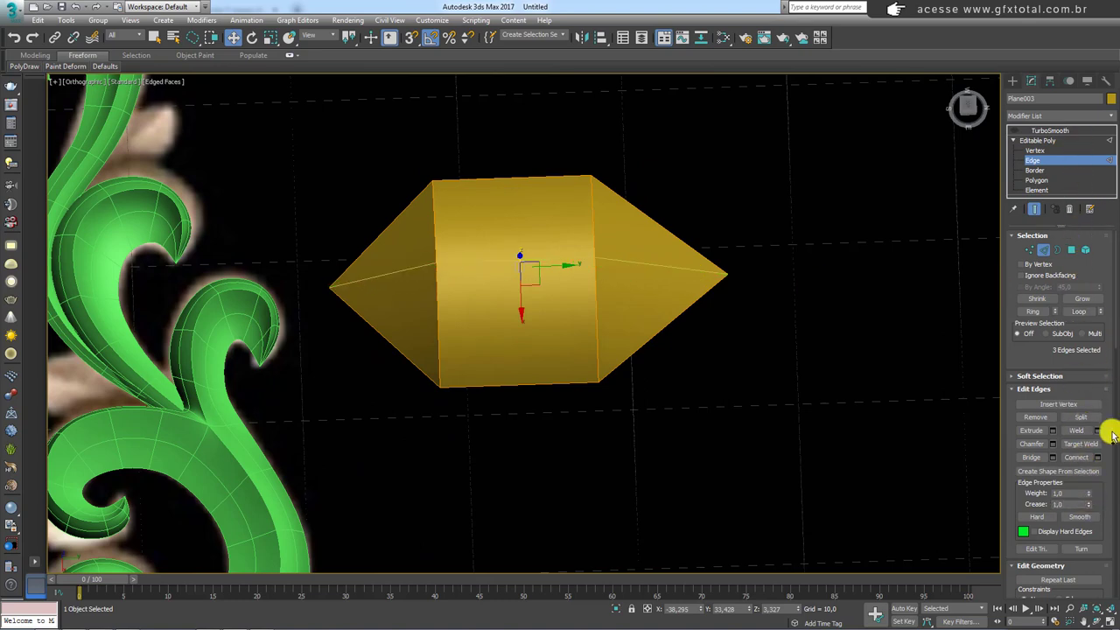
left_click_drag(1015, 508, 1098, 497)
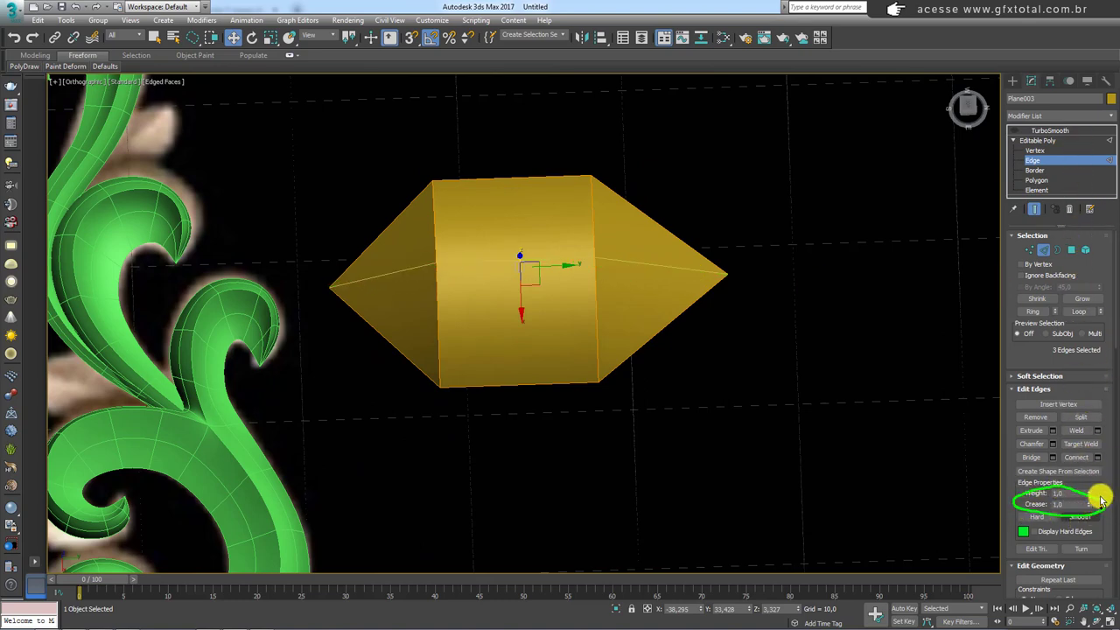
left_click(1048, 130)
left_click(1014, 130)
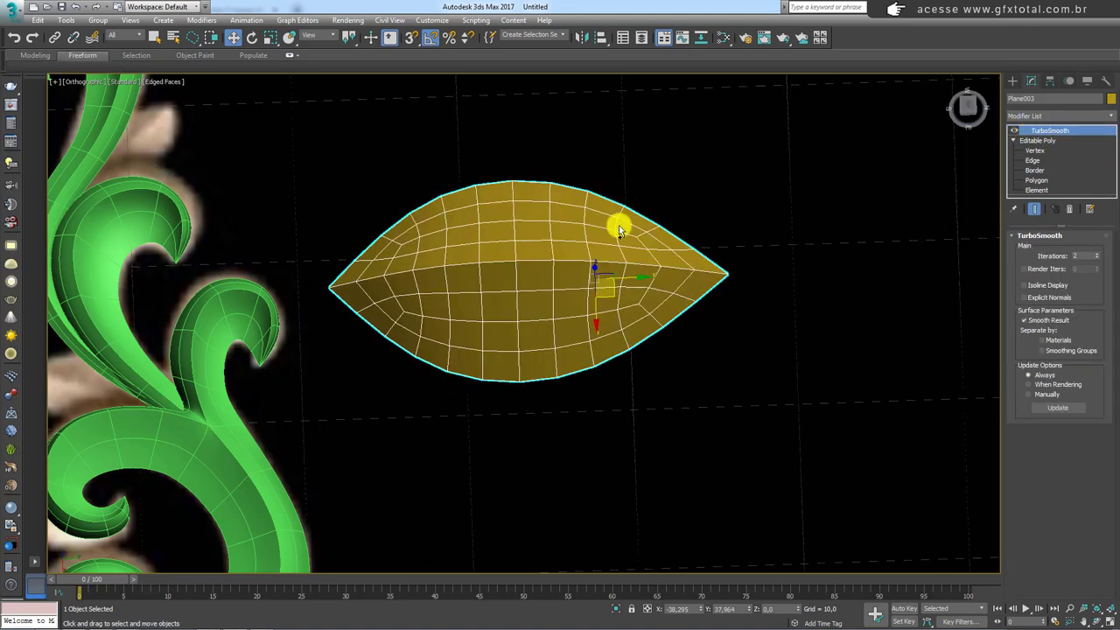
Lower the leaf's top middle edge to flatten it.
mouse_move(615, 225)
middle_mouse_down("alt")
mouse_move(674, 260)
mouse_move(716, 246)
mouse_move(616, 248)
mouse_move(951, 194)
middle_mouse_up("alt")
left_click(1033, 161)
scroll(630, 243, "up", 4)
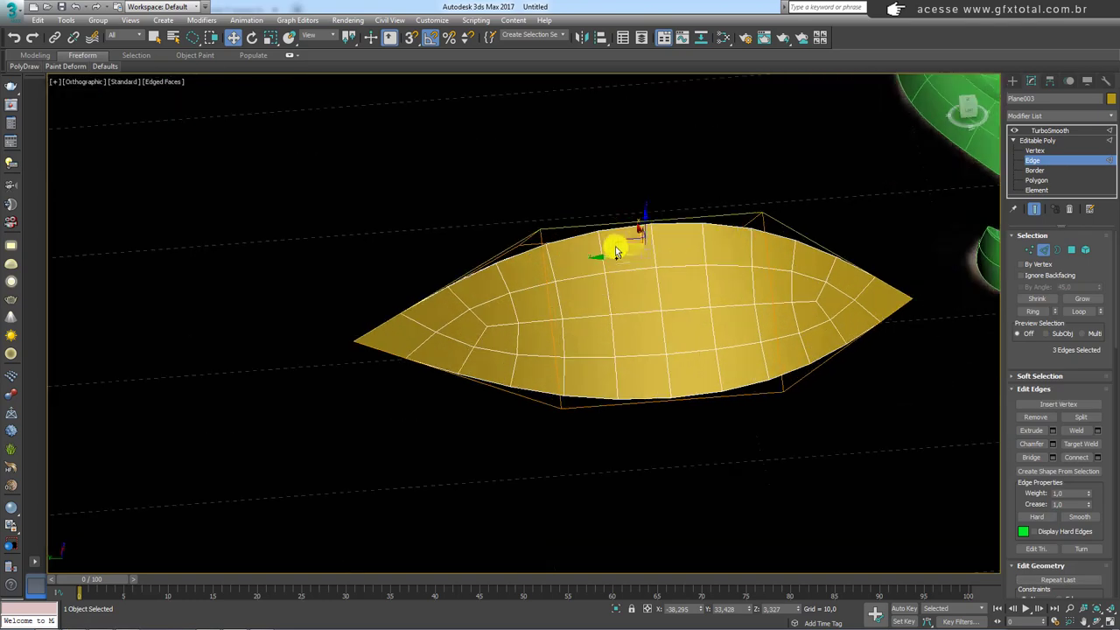
middle_click_drag(615, 246, 655, 219, "alt")
left_click(667, 219)
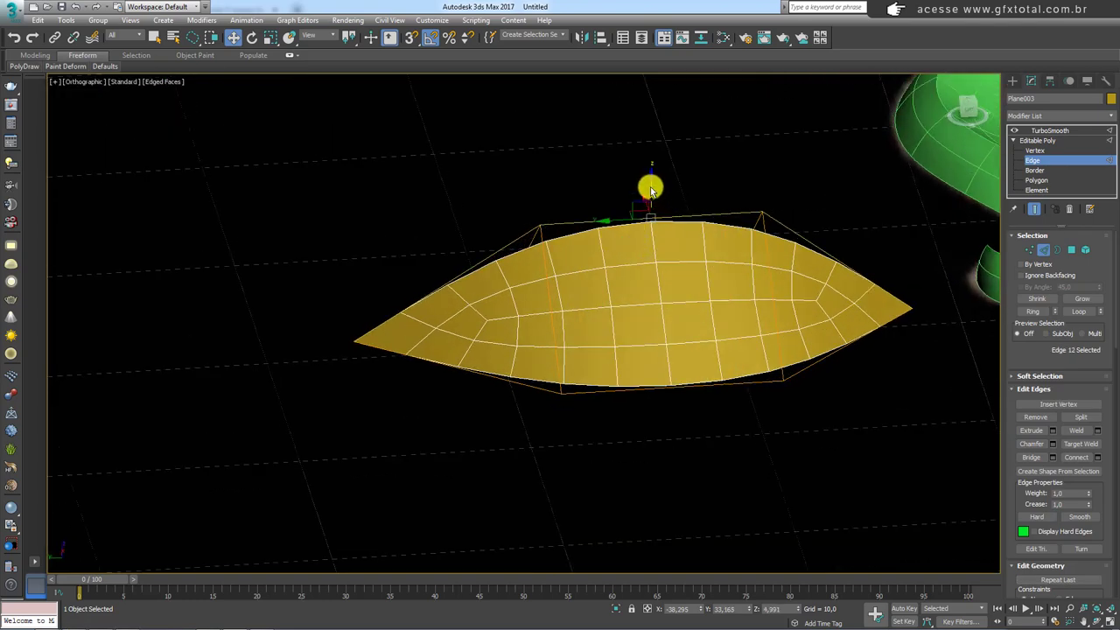
mouse_move(650, 190)
left_mouse_down()
mouse_move(647, 242)
mouse_move(647, 233)
left_mouse_up()
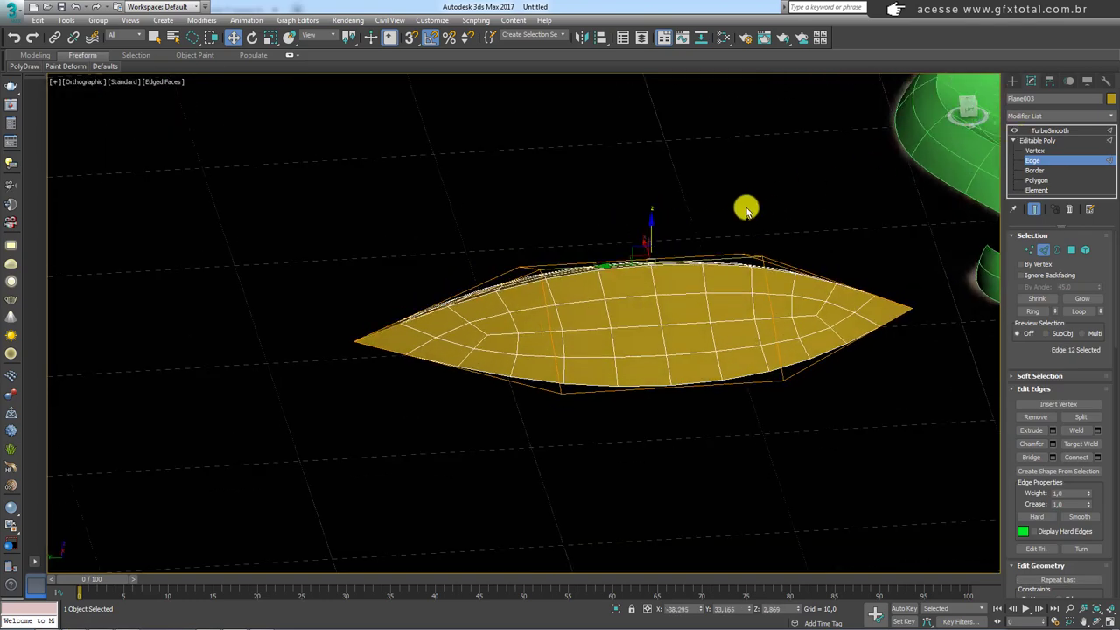
left_click(1040, 140)
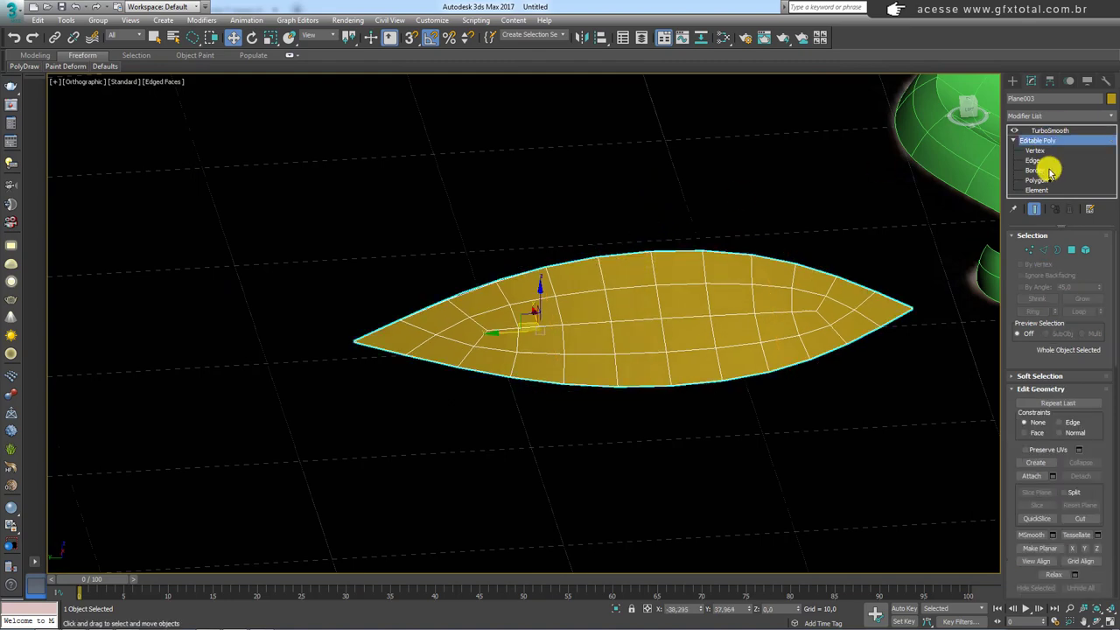
mouse_move(884, 312)
middle_mouse_down("alt")
mouse_move(858, 348)
mouse_move(870, 341)
middle_mouse_up("alt")
Give the ridge edge loop a 0.66 crease and view the smoothed leaf.
left_click(1043, 251)
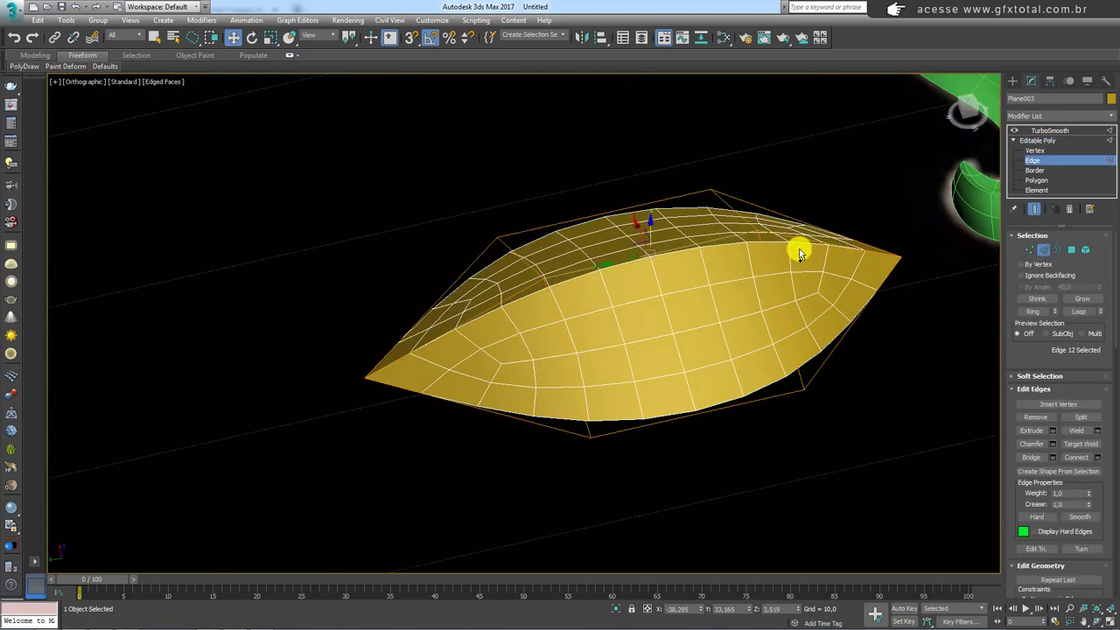
double_click(714, 245)
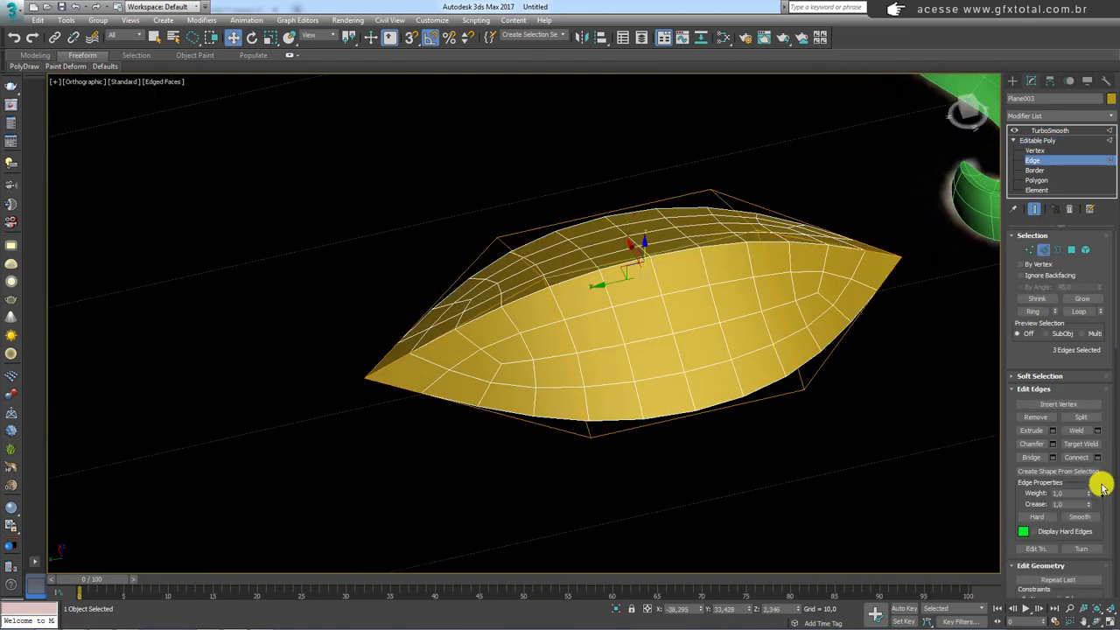
left_click_drag(1091, 502, 1091, 525)
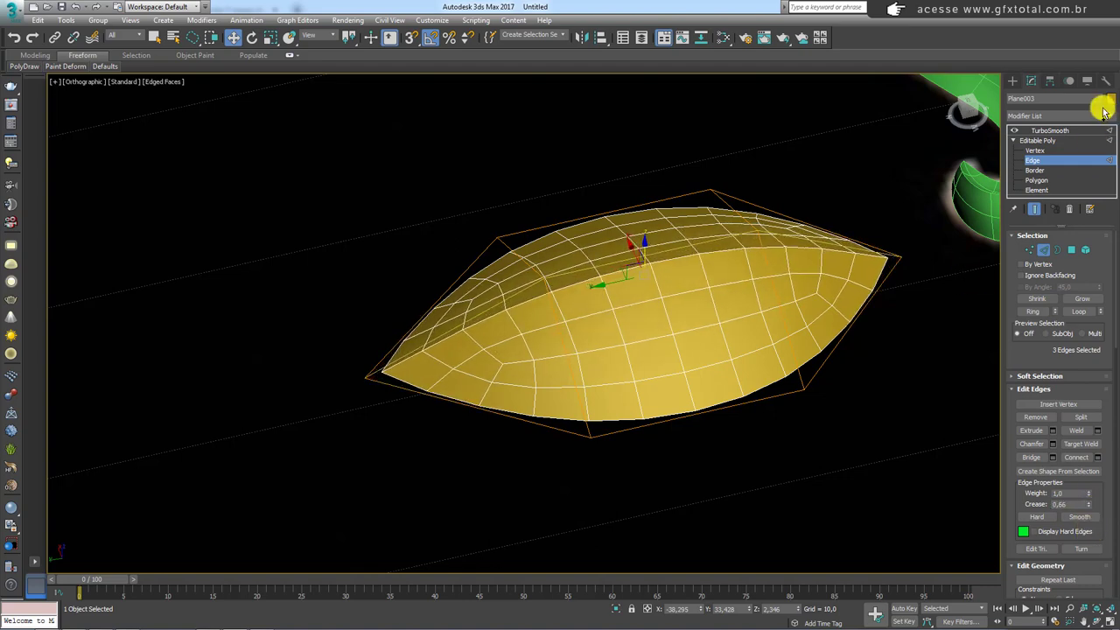
left_click(1050, 131)
scroll(595, 242, "down", 5)
middle_click_drag(682, 233, 700, 276, "alt")
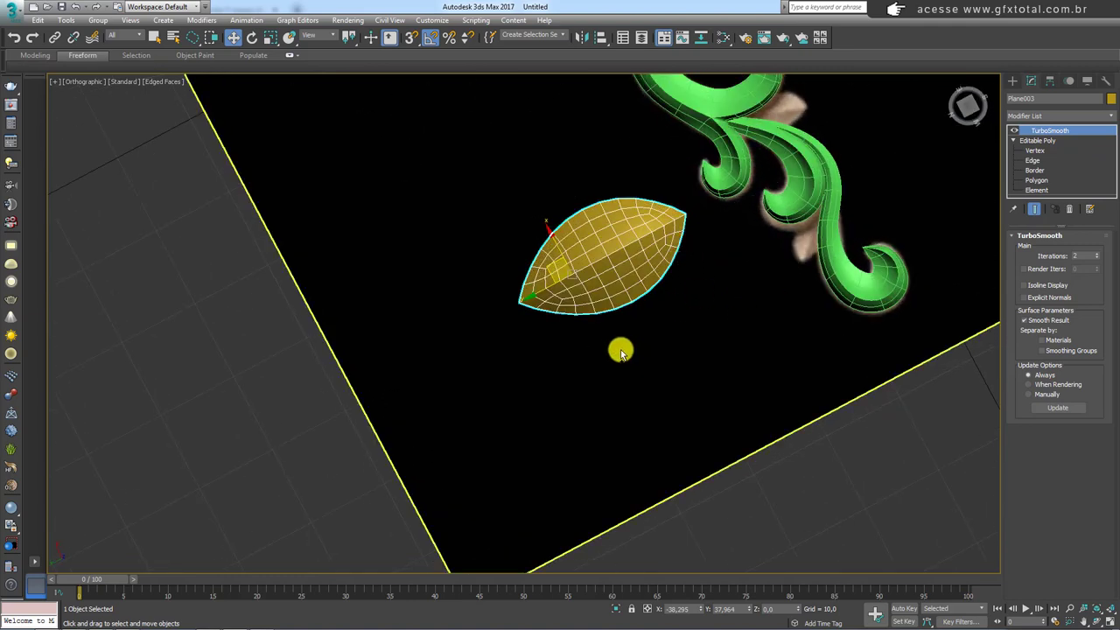
In Top view, rotate the leaf so it points upward.
key("t")
scroll(530, 315, "down", 3)
key("e")
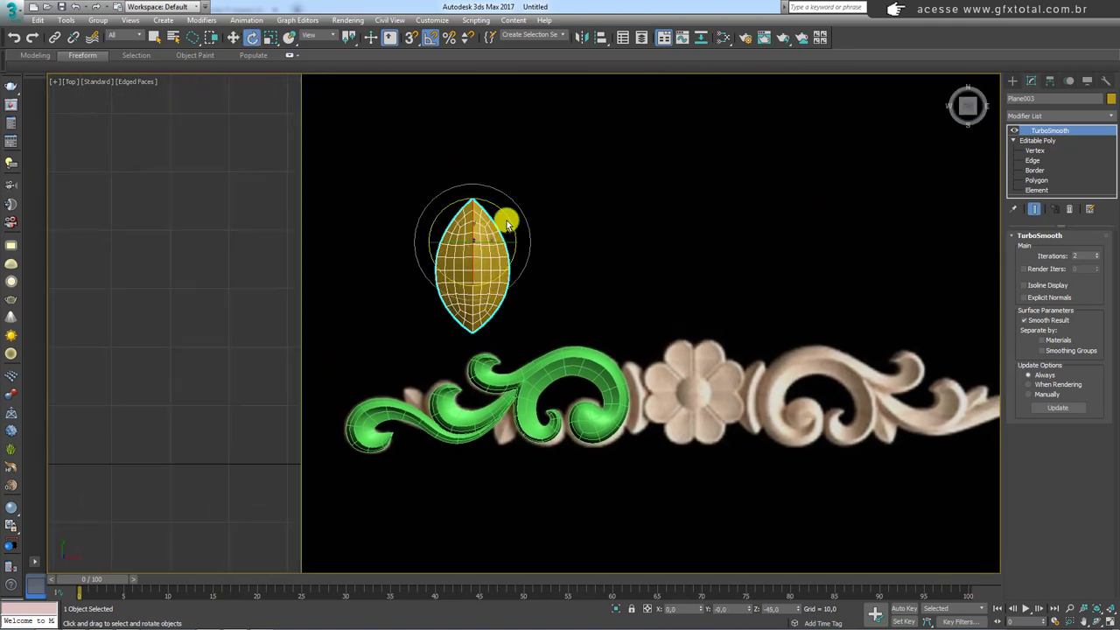
mouse_move(507, 225)
left_mouse_down()
mouse_move(537, 387)
mouse_move(514, 433)
left_mouse_up()
Move the leaf down into the green scroll at the ornament's centre and fit its rotation.
key("w")
key("r")
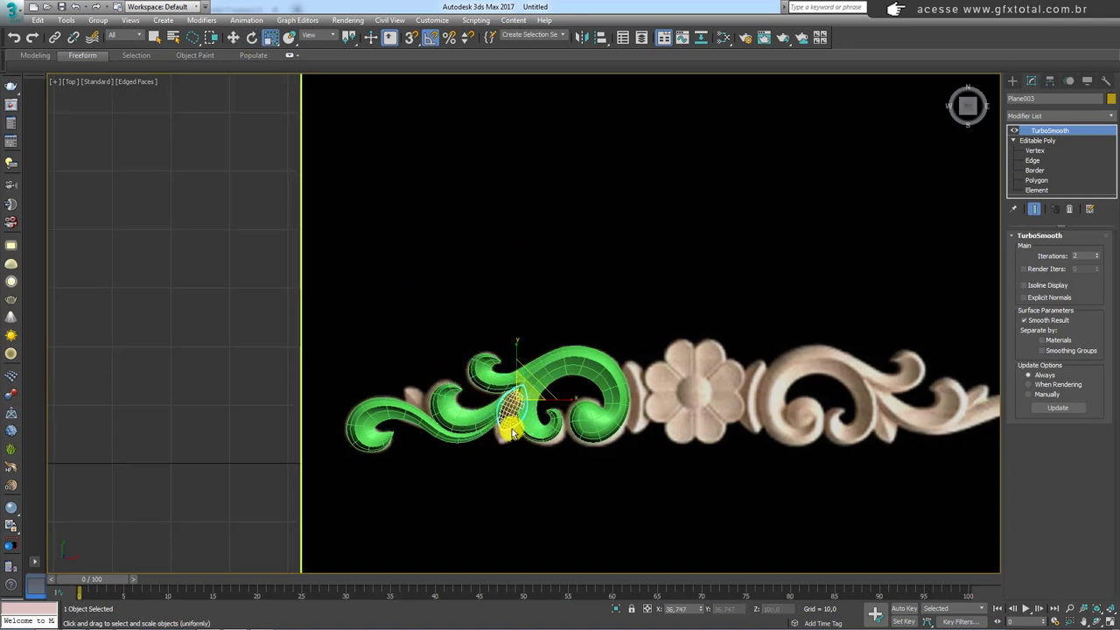
scroll(514, 433, "up", 5)
key("w")
mouse_move(567, 267)
left_mouse_down()
mouse_move(551, 315)
mouse_move(566, 302)
mouse_move(548, 307)
left_mouse_up()
key("e")
key("w")
left_click(1033, 151)
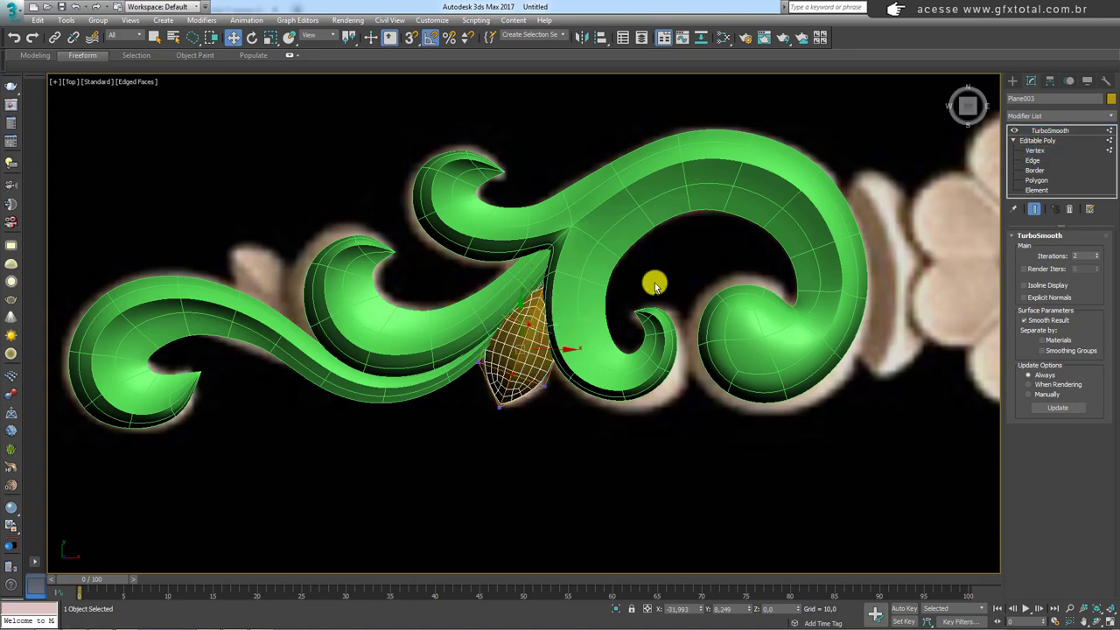
Select the leaf's top vertices, then return to the smoothed leaf view.
left_click(568, 237)
left_click(1041, 130)
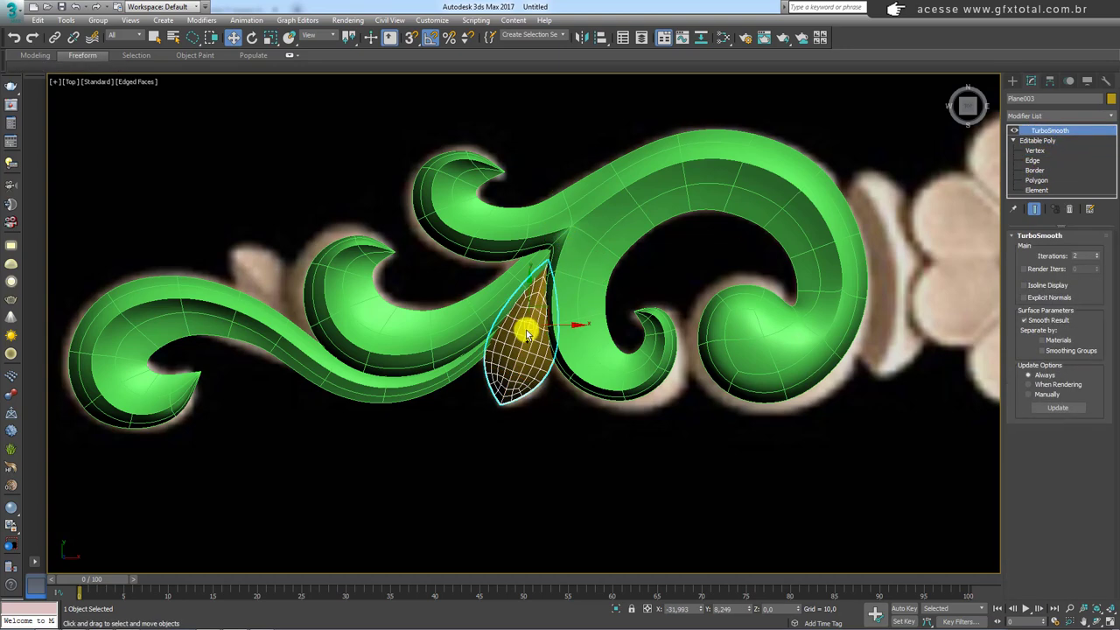
mouse_move(528, 394)
middle_mouse_down()
mouse_move(608, 412)
mouse_move(637, 347)
mouse_move(726, 370)
mouse_move(620, 362)
middle_mouse_up()
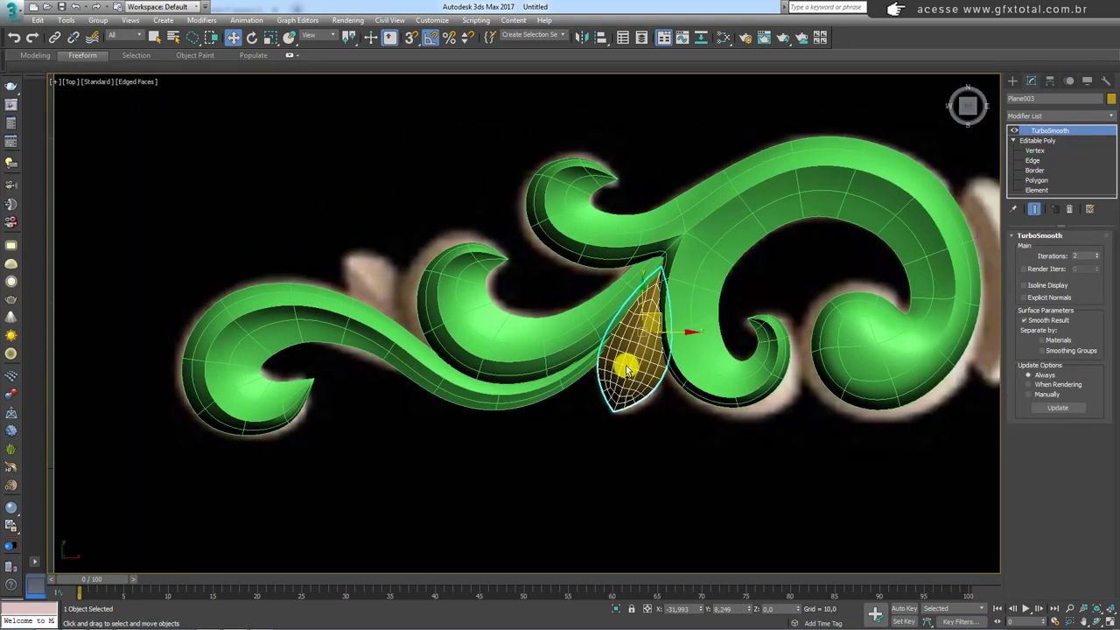
key("e")
key("w")
Clone the leaf as an independent copy and rotate and position it along the left scroll.
left_click_drag(665, 315, 385, 280, "shift")
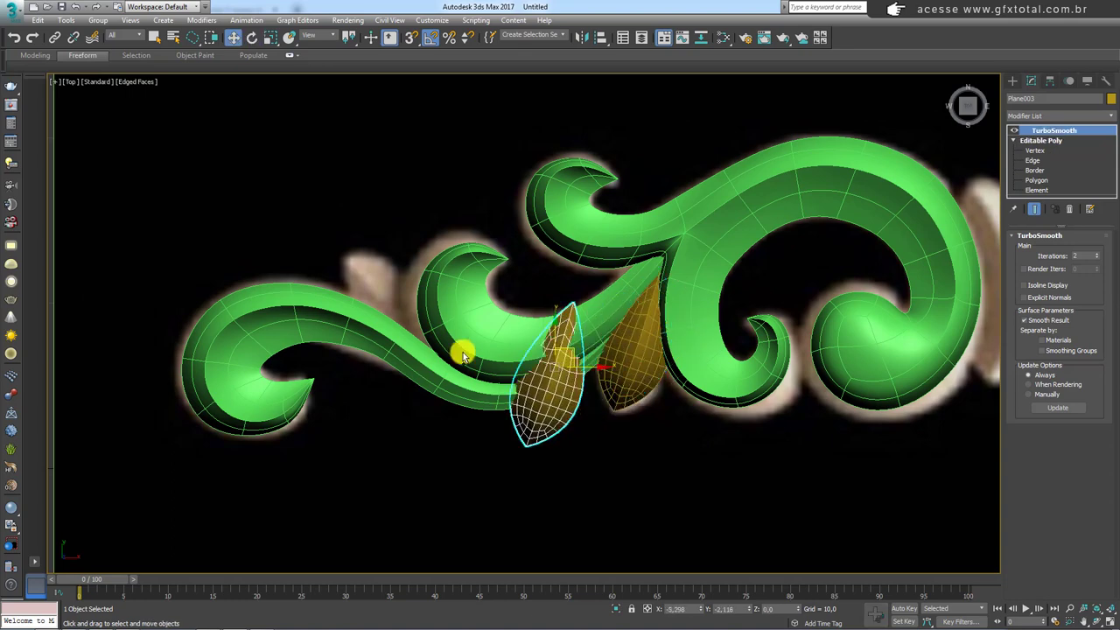
left_click(561, 370)
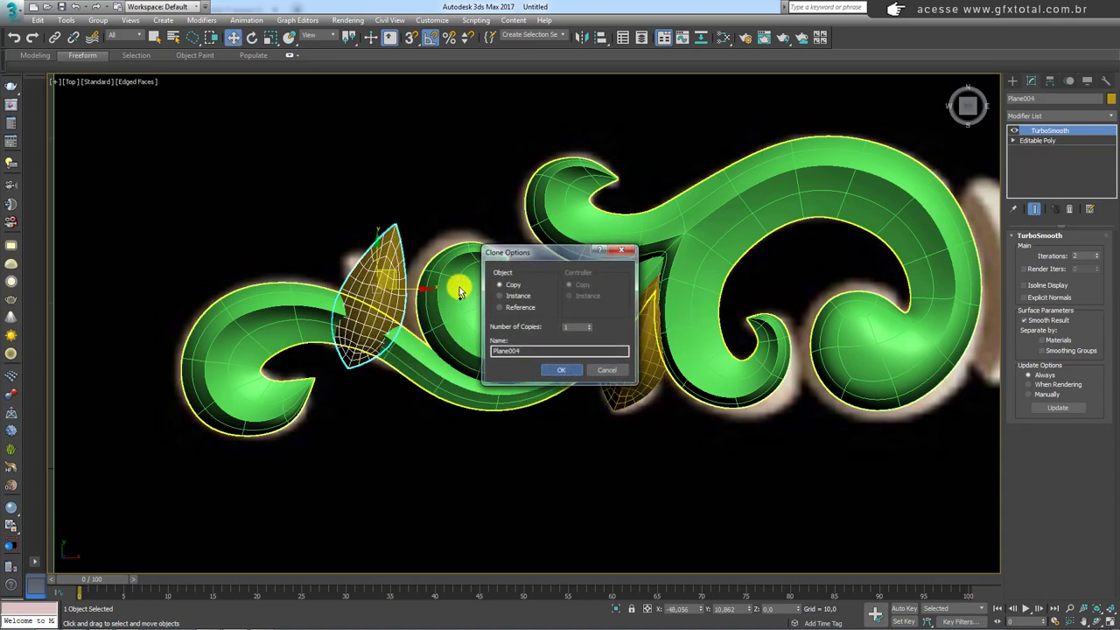
key("e")
mouse_move(401, 255)
left_mouse_down()
mouse_move(442, 326)
mouse_move(439, 348)
left_mouse_up()
key("w")
left_click_drag(408, 295, 422, 309)
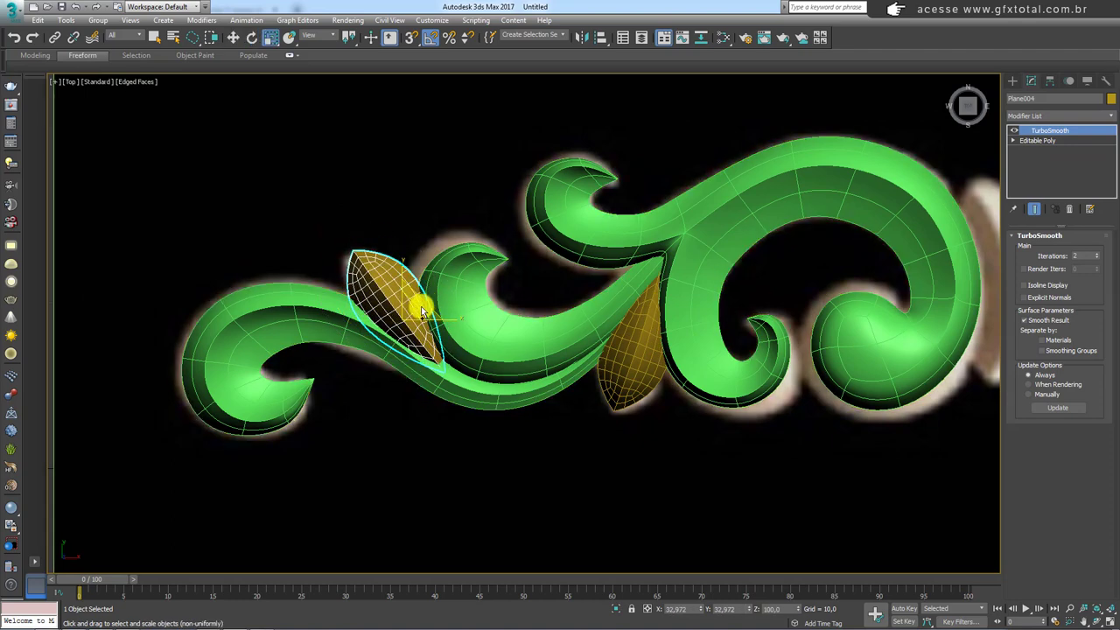
mouse_move(421, 307)
left_mouse_down()
mouse_move(422, 297)
mouse_move(413, 301)
mouse_move(430, 293)
left_mouse_up()
key("e")
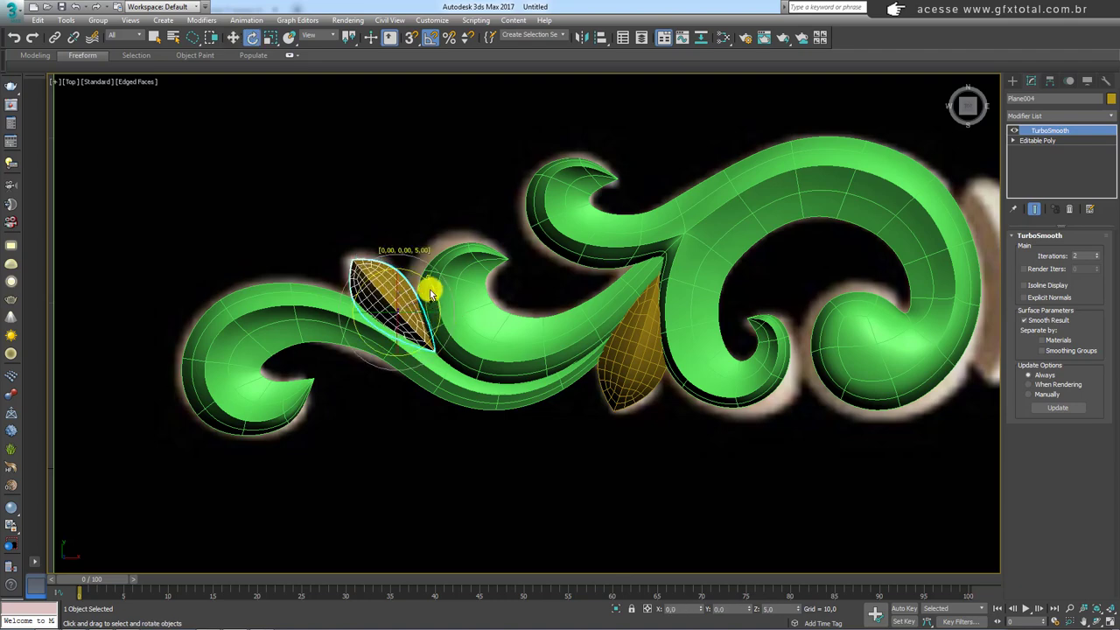
Lower the leaf copy's apex ridge edge to flatten it, previewing the smoothed shape.
mouse_move(430, 322)
middle_mouse_down("alt")
mouse_move(523, 280)
mouse_move(645, 298)
middle_mouse_up("alt")
scroll(527, 306, "up", 3)
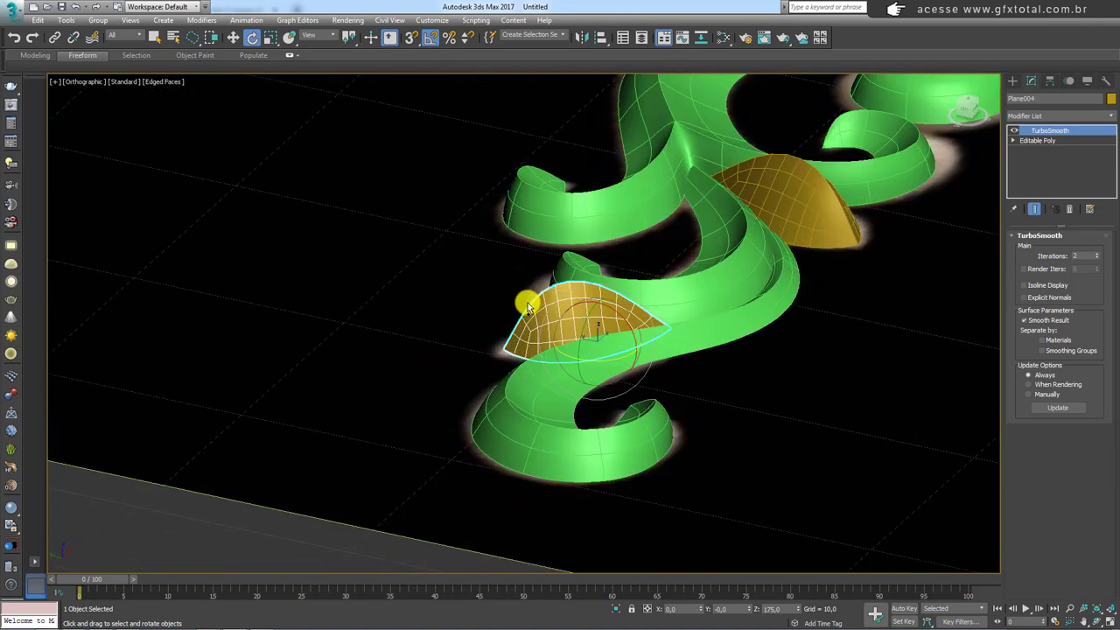
mouse_move(538, 309)
middle_mouse_down("alt")
mouse_move(551, 321)
mouse_move(513, 370)
middle_mouse_up("alt")
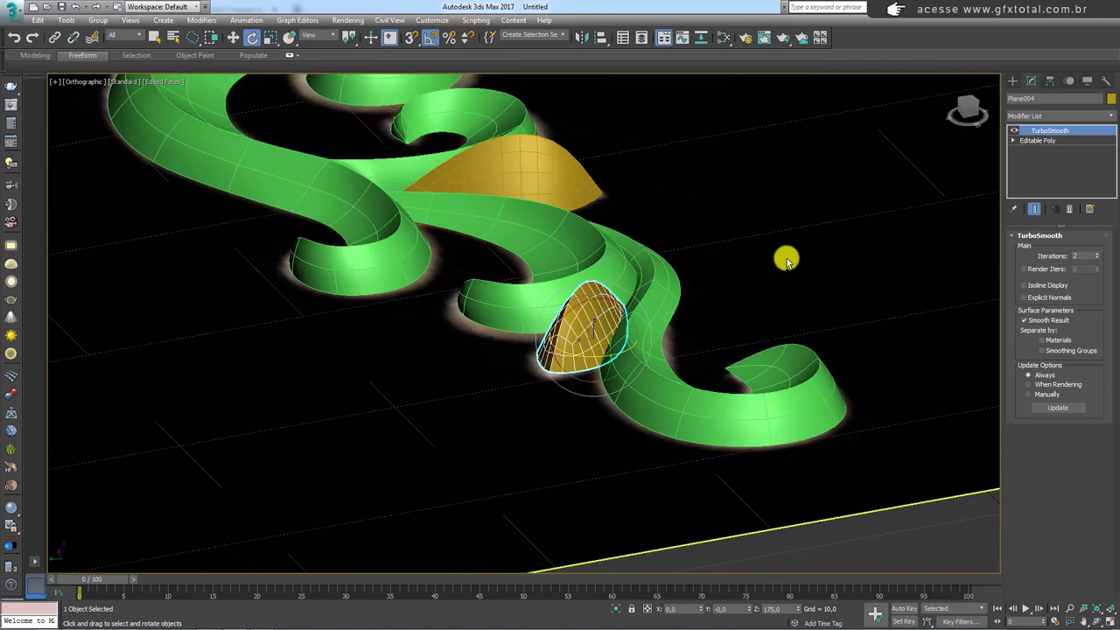
middle_click_drag(874, 222, 855, 192, "alt")
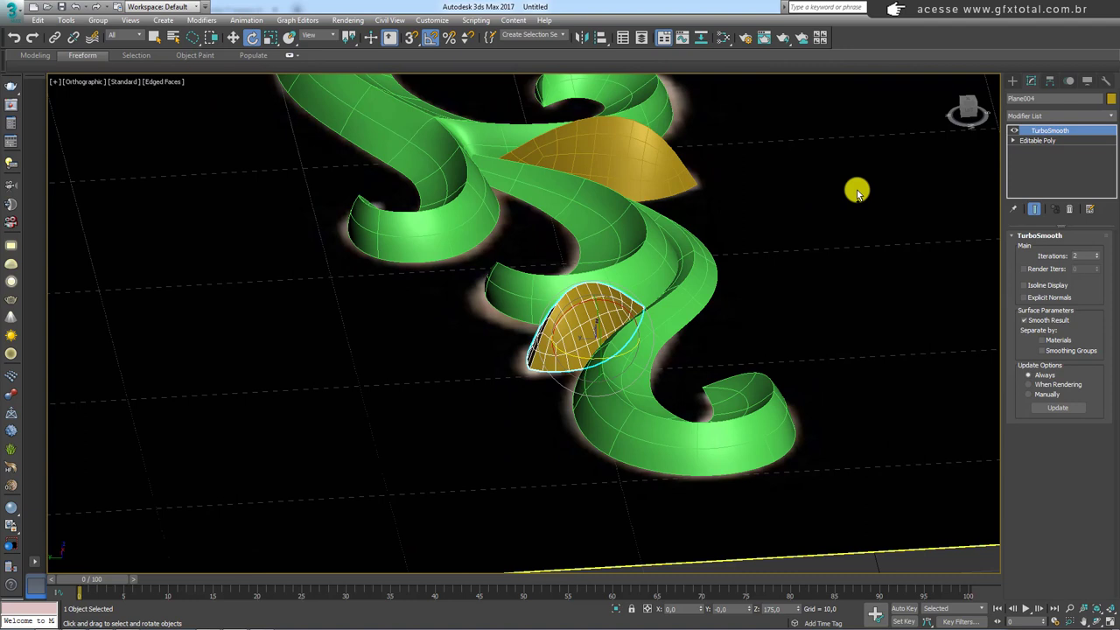
left_click(1034, 140)
left_click(1042, 251)
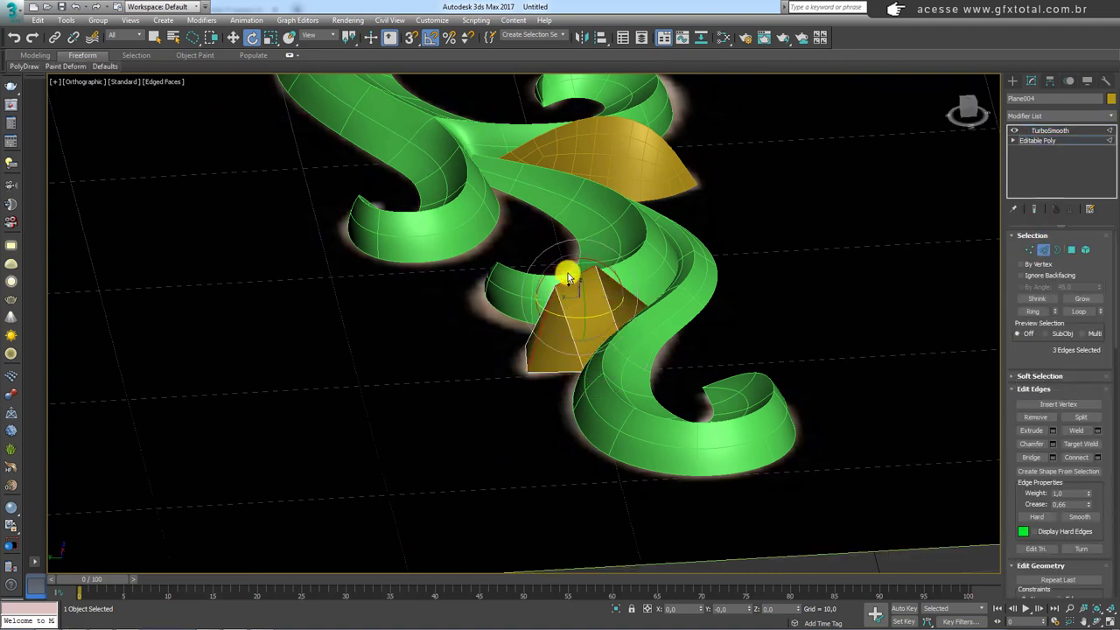
left_click(577, 269)
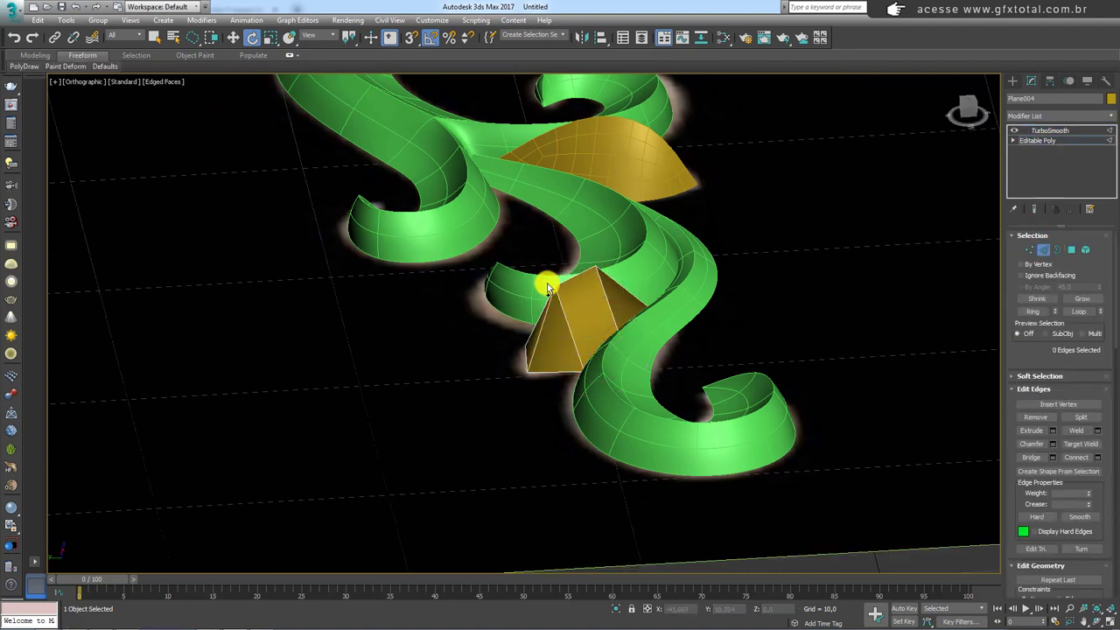
key("w")
left_click_drag(575, 274, 573, 293)
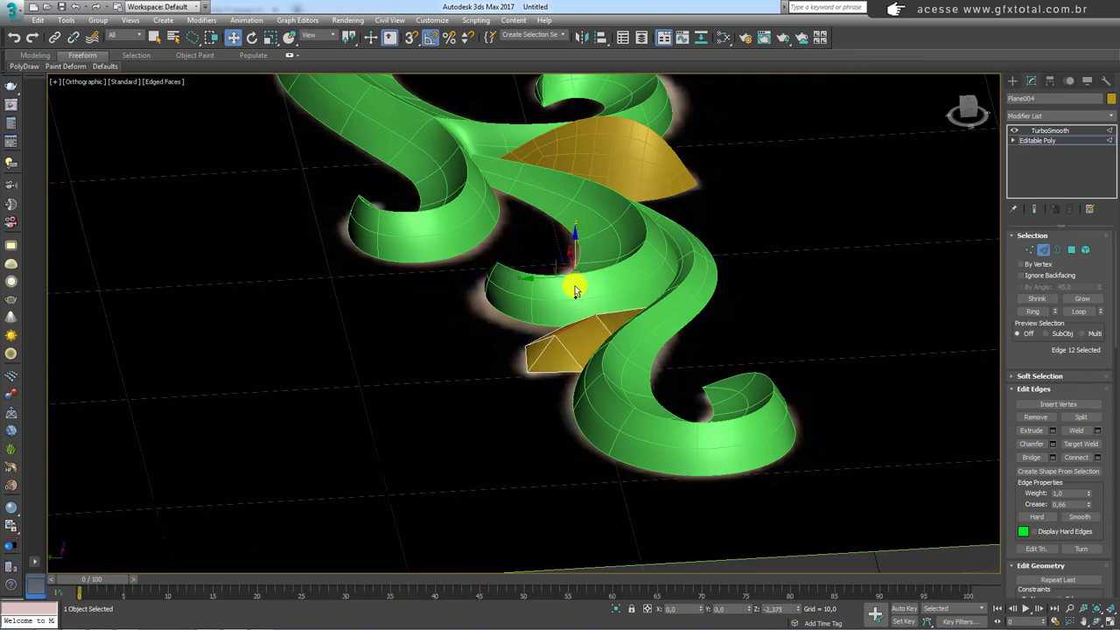
left_click(1035, 210)
Lower the upper leaf's ridge edge to flatten it too.
scroll(550, 292, "up", 3)
scroll(568, 307, "up", 3)
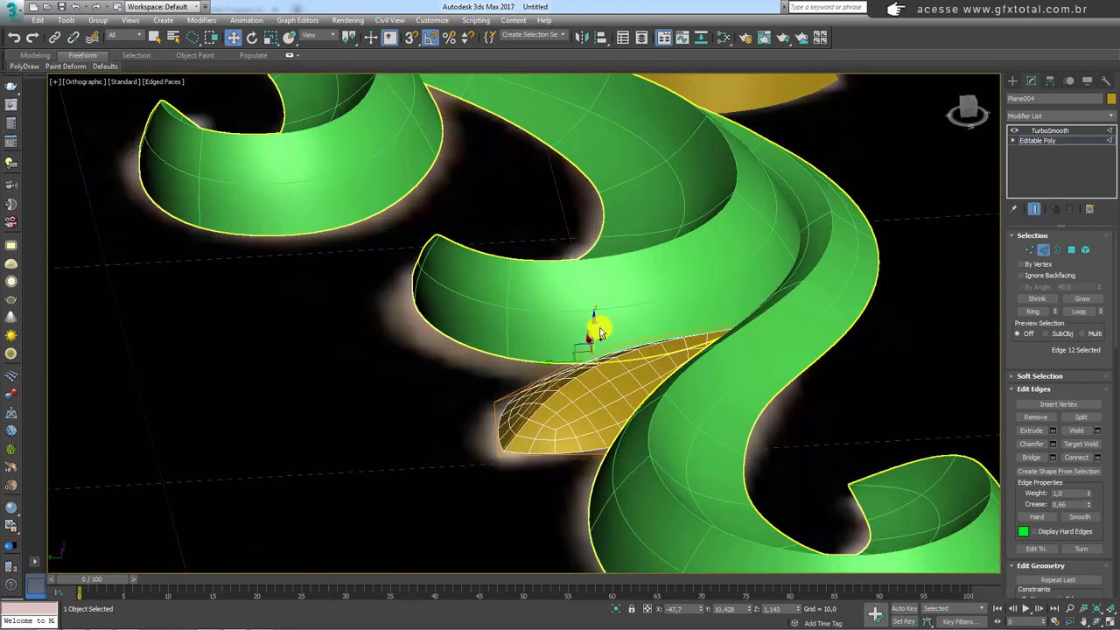
scroll(701, 290, "down", 3)
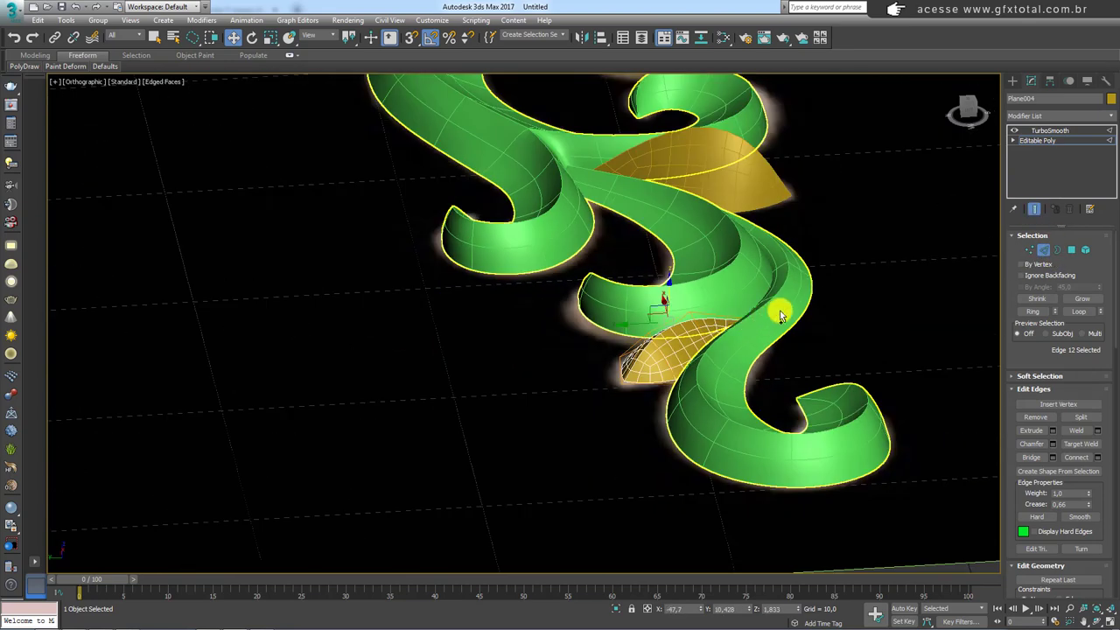
mouse_move(780, 309)
middle_mouse_down("alt")
mouse_move(707, 317)
mouse_move(979, 212)
middle_mouse_up("alt")
left_click(1037, 142)
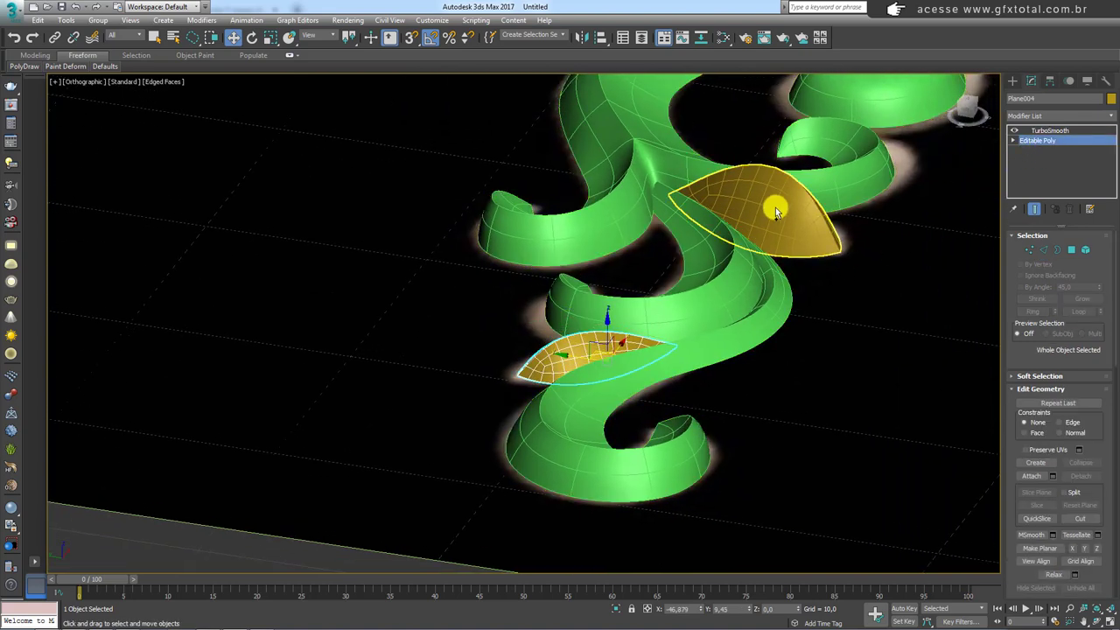
left_click(776, 208)
left_click(1035, 161)
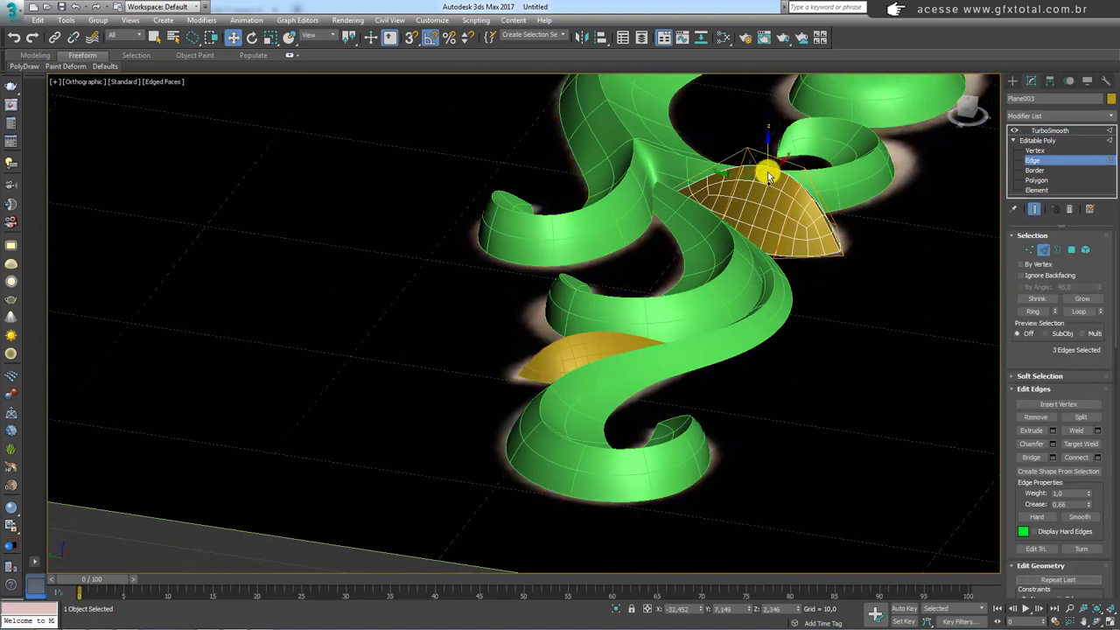
left_click(790, 154)
left_click_drag(779, 129, 774, 178)
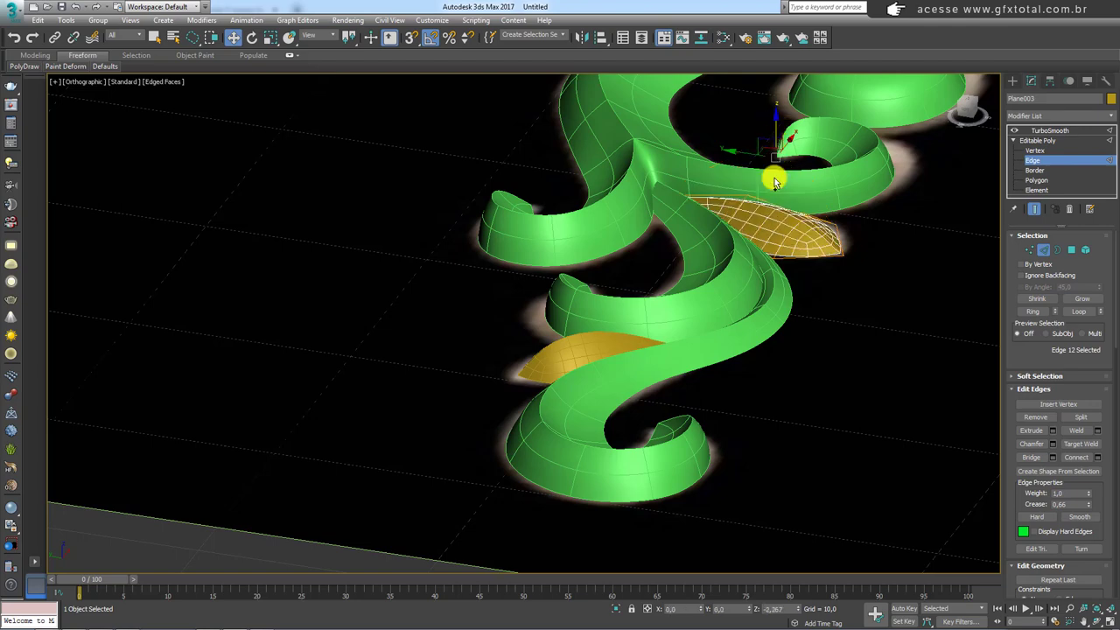
Delete the TurboSmooth modifier from both leaves, then select the green ornament.
mouse_move(774, 167)
middle_mouse_down("alt")
mouse_move(759, 241)
mouse_move(1015, 202)
middle_mouse_up("alt")
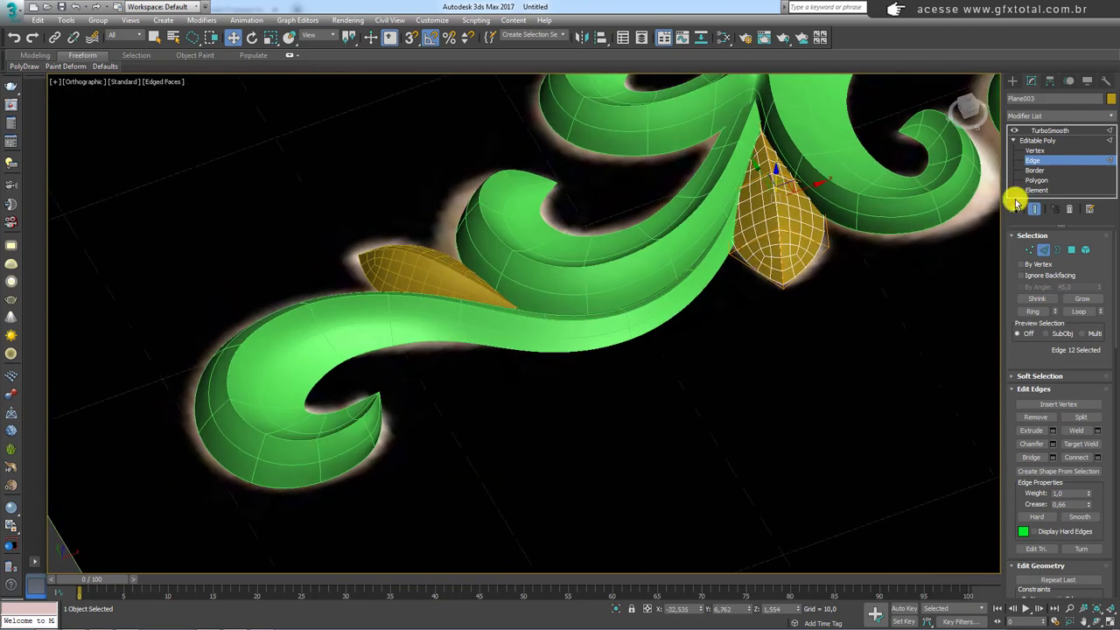
left_click(1048, 131)
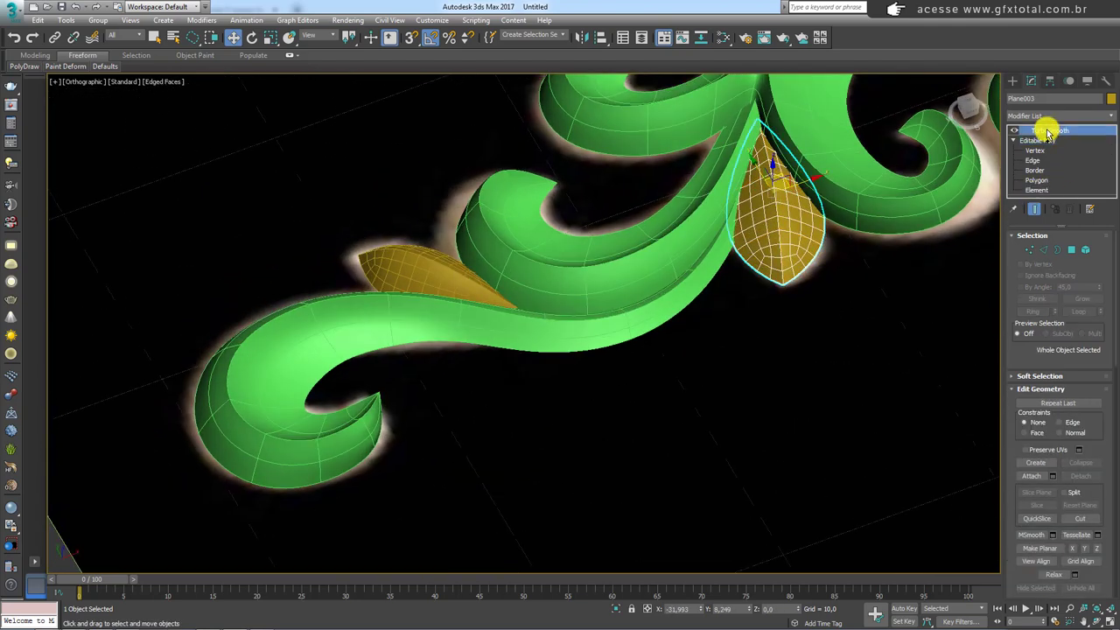
left_click(1069, 208)
left_click(415, 257)
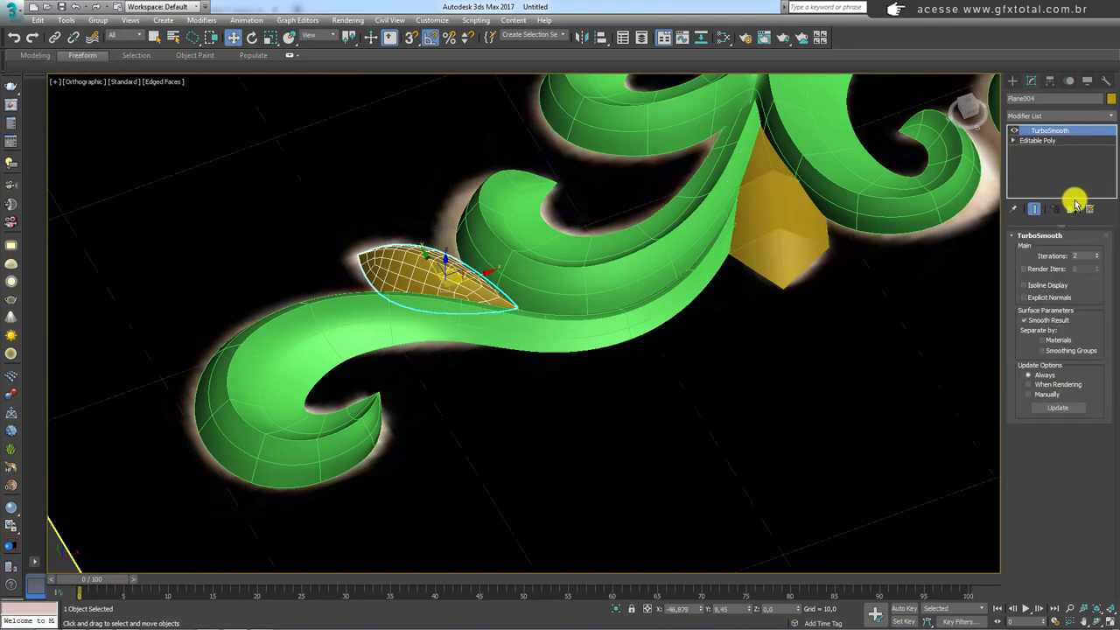
left_click(1069, 209)
left_click(845, 167)
mouse_move(846, 167)
middle_mouse_down("alt")
mouse_move(838, 219)
mouse_move(812, 254)
mouse_move(831, 245)
middle_mouse_up("alt")
Attach the right and left leaves to the ornament's editable poly and show the smoothed result.
left_click(1038, 140)
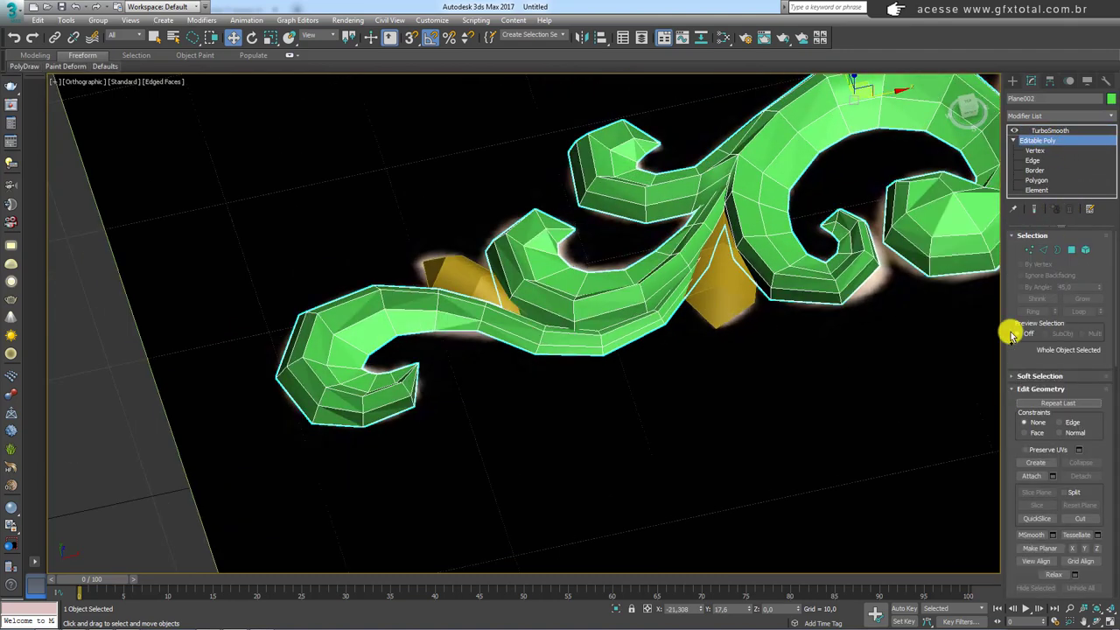
left_click(1039, 477)
left_click(723, 295)
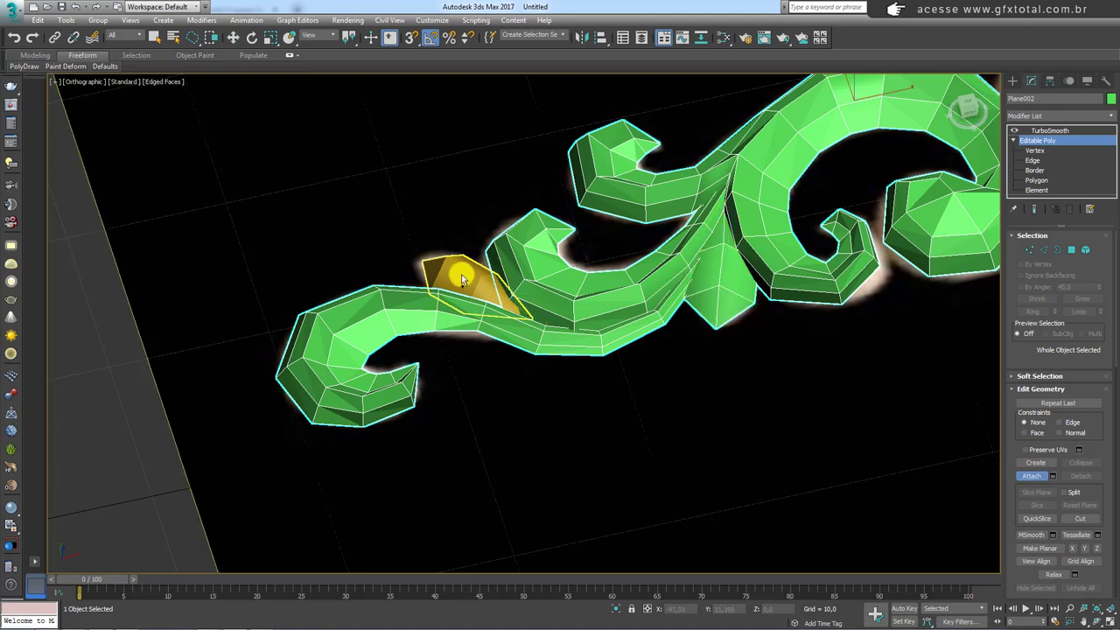
left_click(461, 274)
left_click(1050, 130)
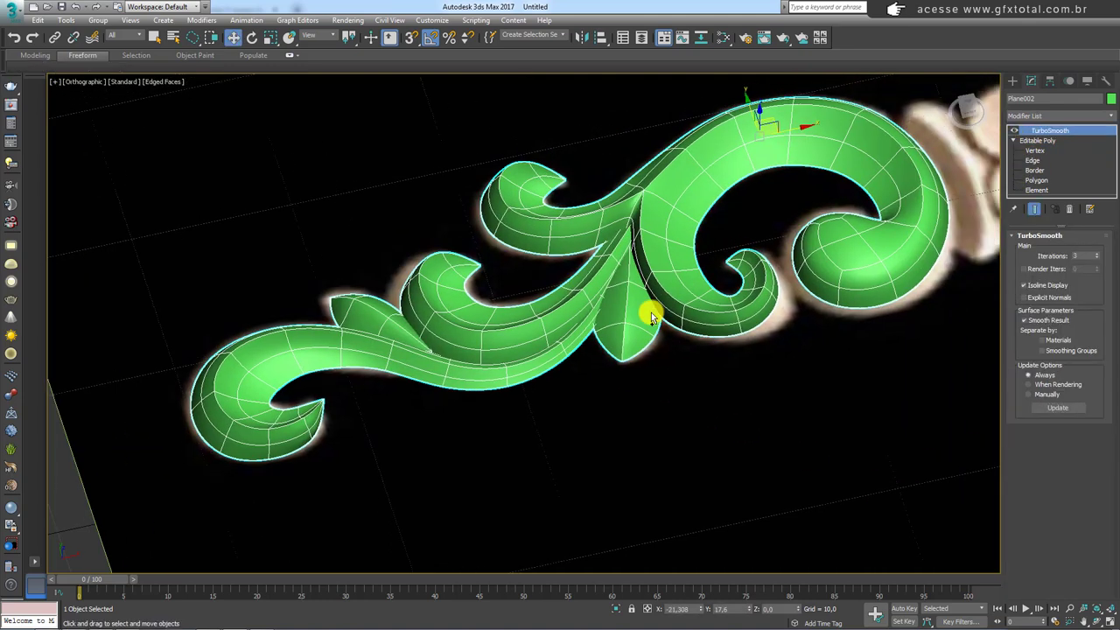
Turn off wireframe edges with F4, orbit into perspective, and enter Vertex level.
scroll(651, 317, "down", 2)
key("F4")
mouse_move(732, 313)
middle_mouse_down("alt")
mouse_move(707, 353)
mouse_move(706, 282)
mouse_move(745, 252)
mouse_move(690, 283)
mouse_move(727, 288)
mouse_move(603, 173)
mouse_move(687, 294)
mouse_move(670, 285)
mouse_move(655, 320)
mouse_move(686, 324)
mouse_move(605, 270)
middle_mouse_up("alt")
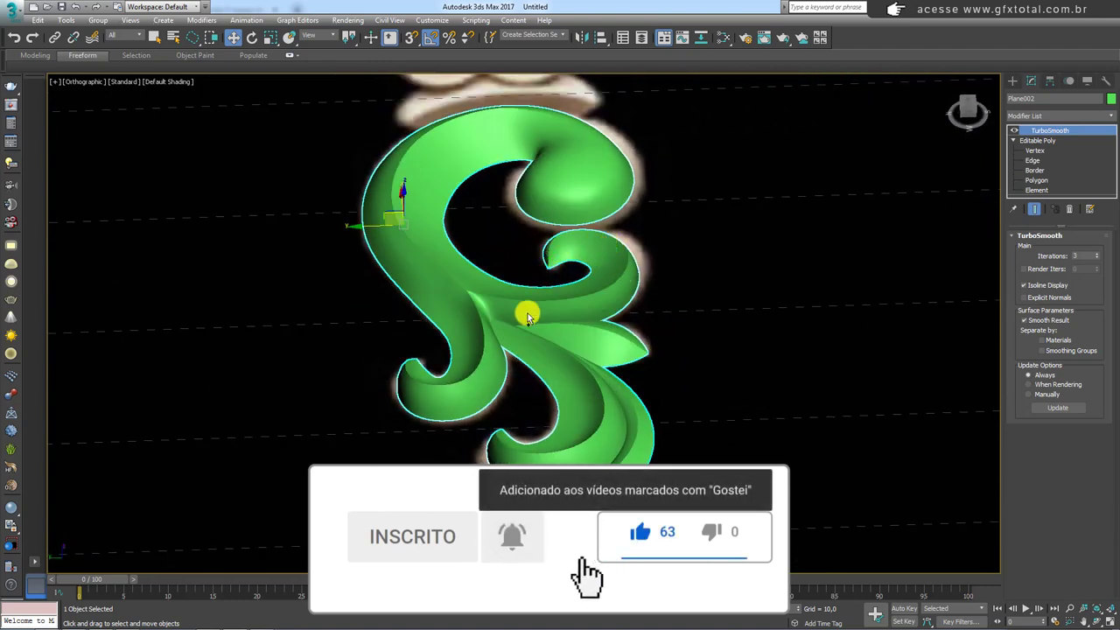
scroll(612, 259, "up", 1)
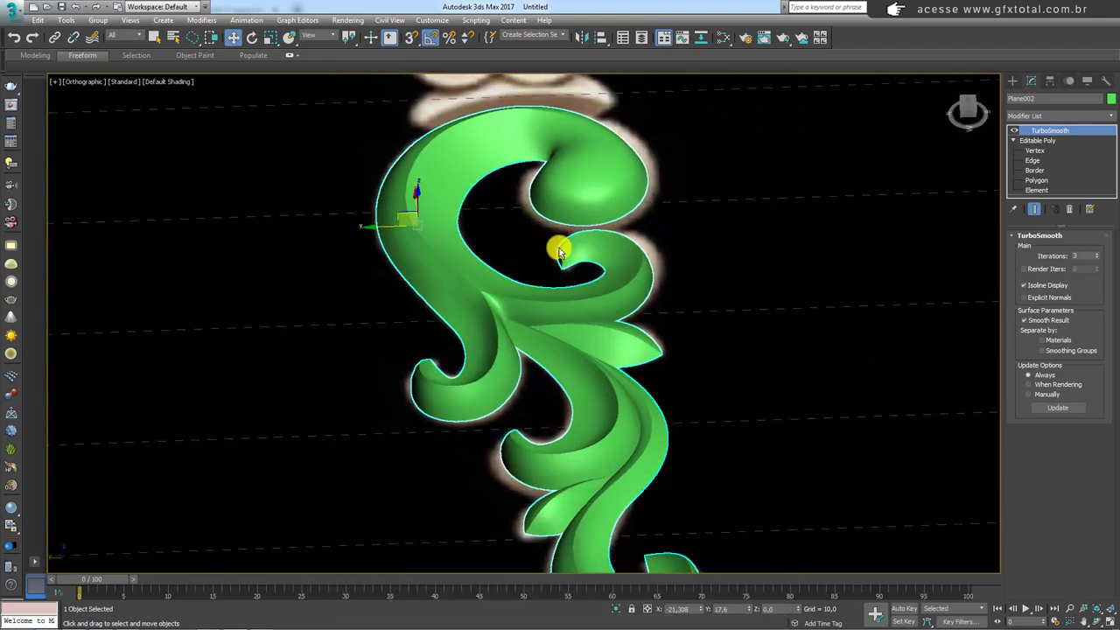
scroll(560, 251, "up", 2)
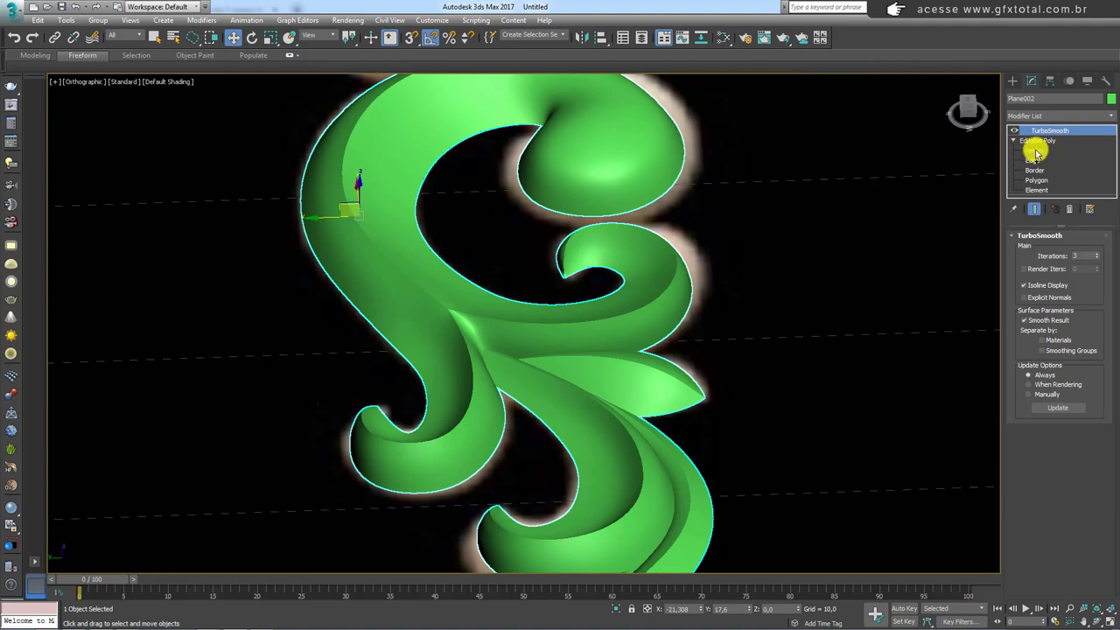
left_click(1035, 151)
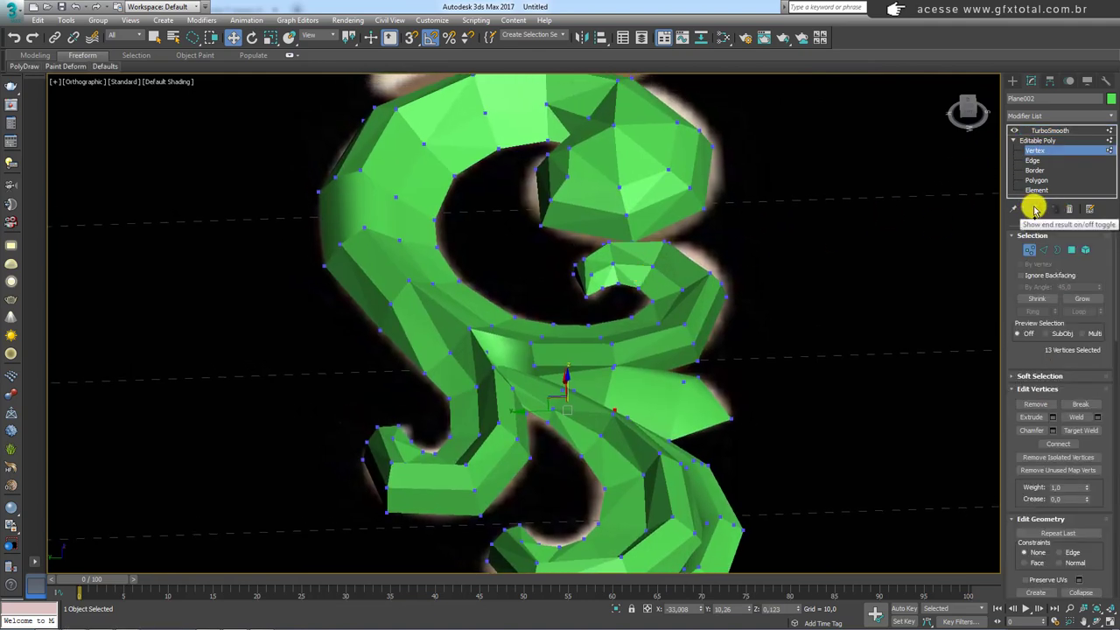
With Show End Result on, select vertices near a curl tip and nudge one slightly down.
left_click(1035, 208)
scroll(604, 271, "up", 2)
scroll(617, 264, "up", 2)
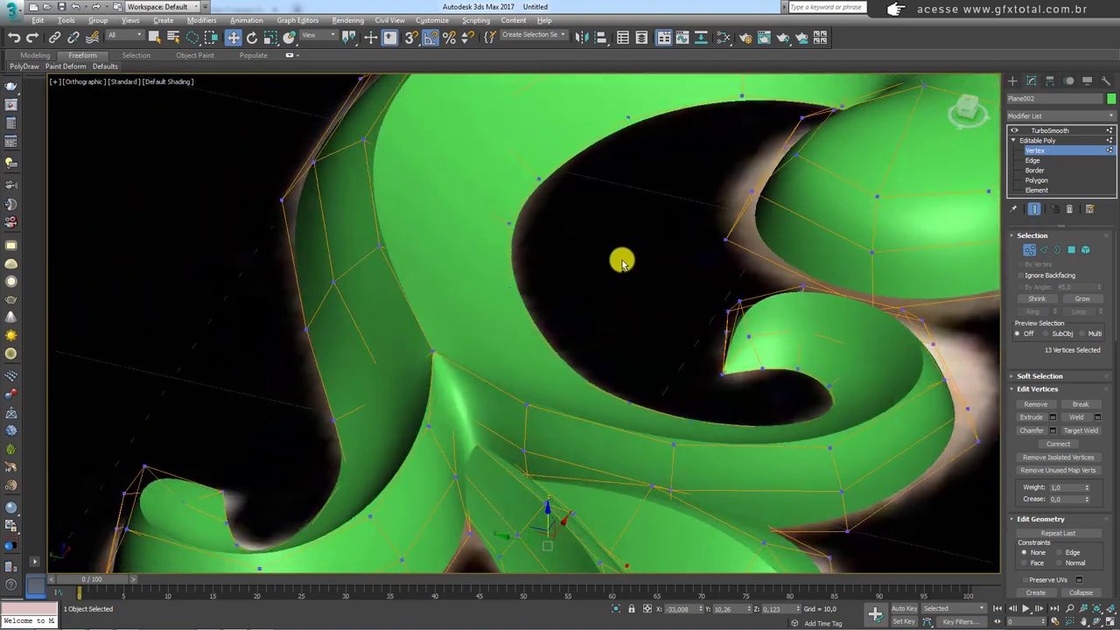
left_click(737, 310)
mouse_move(740, 312)
middle_mouse_down("alt")
mouse_move(802, 313)
mouse_move(776, 287)
middle_mouse_up("alt")
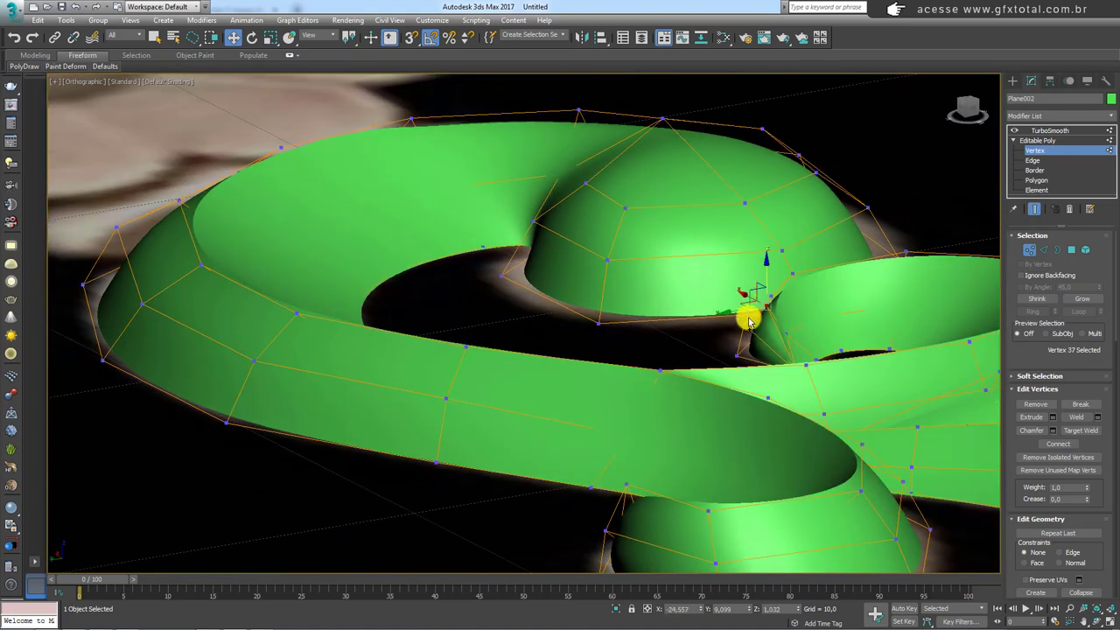
mouse_move(750, 320)
left_mouse_down()
mouse_move(771, 324)
mouse_move(750, 311)
left_mouse_up()
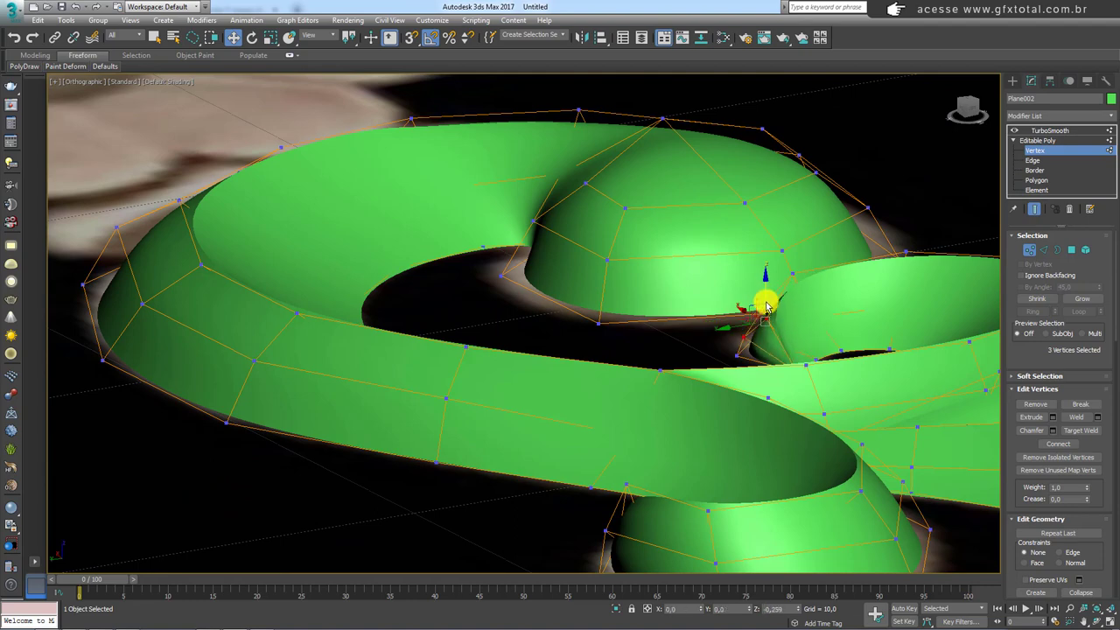
middle_click_drag(764, 289, 790, 302, "alt")
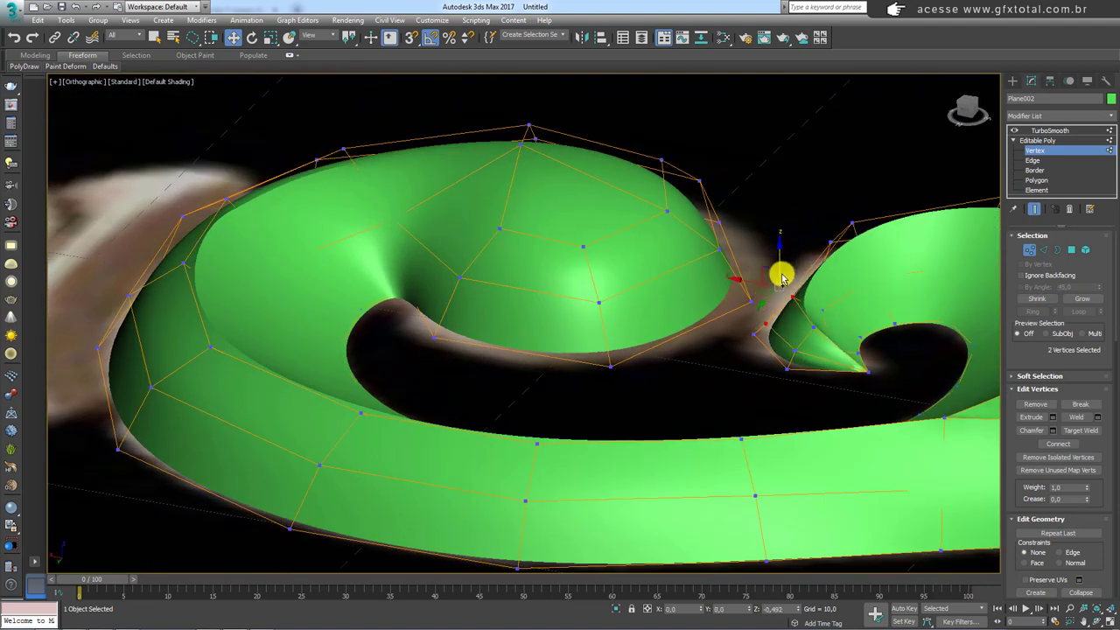
middle_click_drag(862, 286, 818, 327, "alt")
left_click_drag(819, 306, 817, 308)
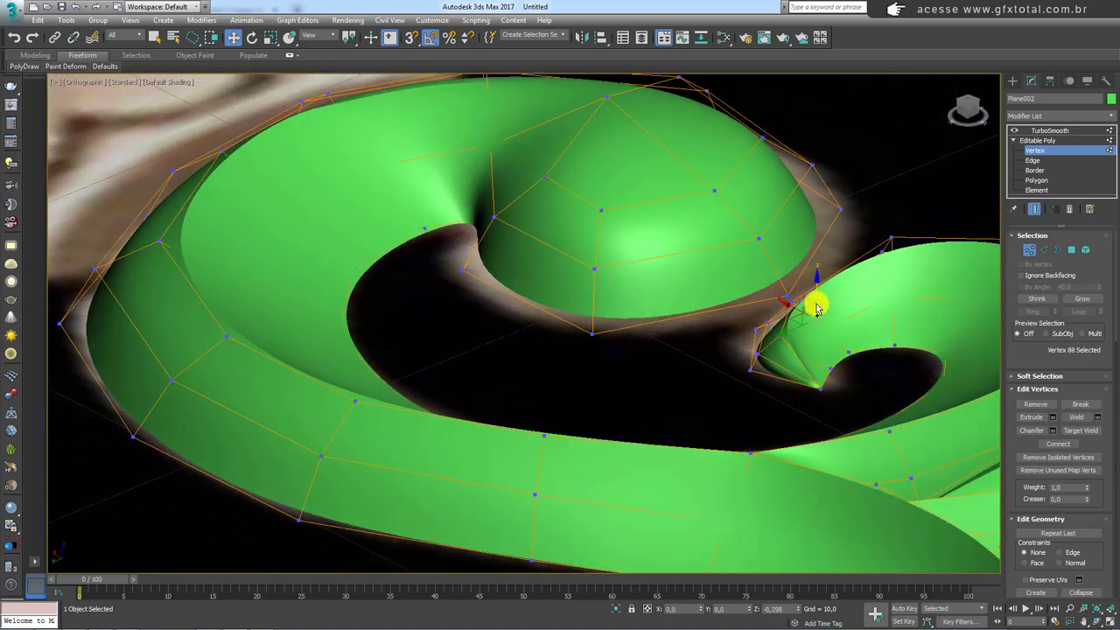
mouse_move(816, 302)
middle_mouse_down("alt")
mouse_move(849, 306)
mouse_move(827, 281)
middle_mouse_up("alt")
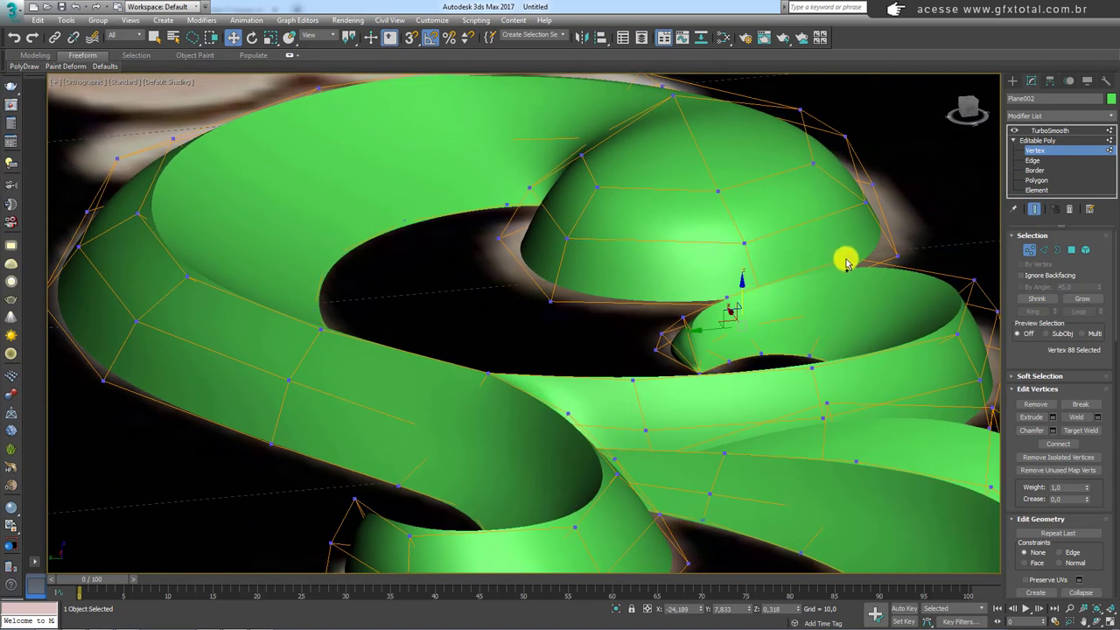
Scale the lower-left curl's three tip vertices down into a tight cluster.
left_click(845, 259)
scroll(843, 288, "down", 3)
scroll(805, 306, "down", 3)
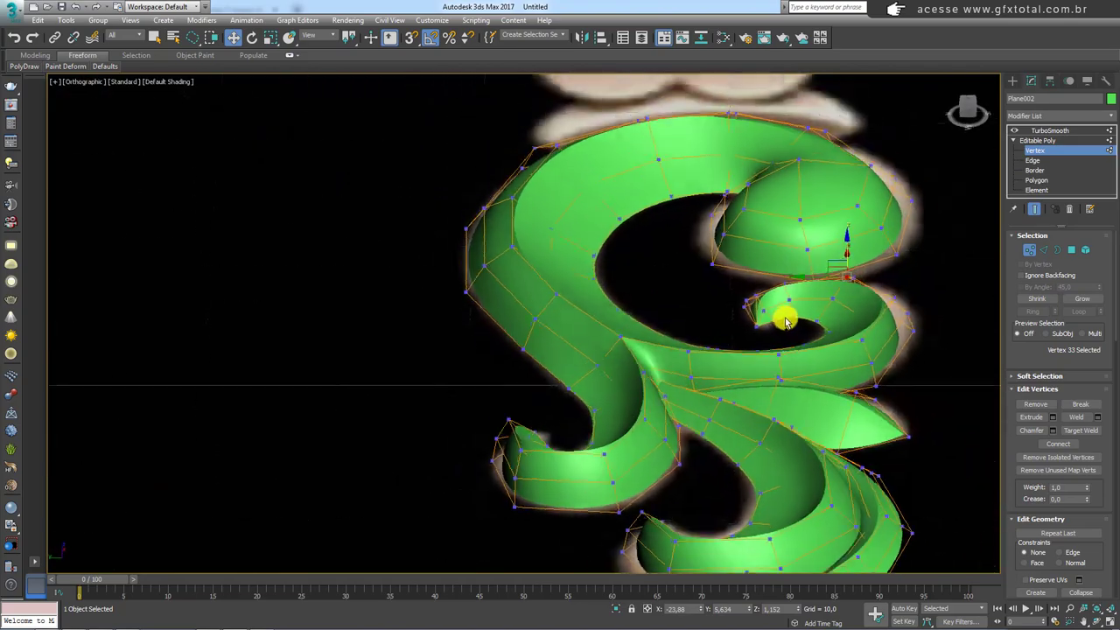
scroll(778, 341, "up", 3)
scroll(752, 358, "up", 2)
mouse_move(745, 358)
middle_mouse_down()
mouse_move(415, 260)
mouse_move(412, 187)
mouse_move(432, 450)
mouse_move(595, 306)
mouse_move(553, 178)
middle_mouse_up()
scroll(414, 271, "up", 2)
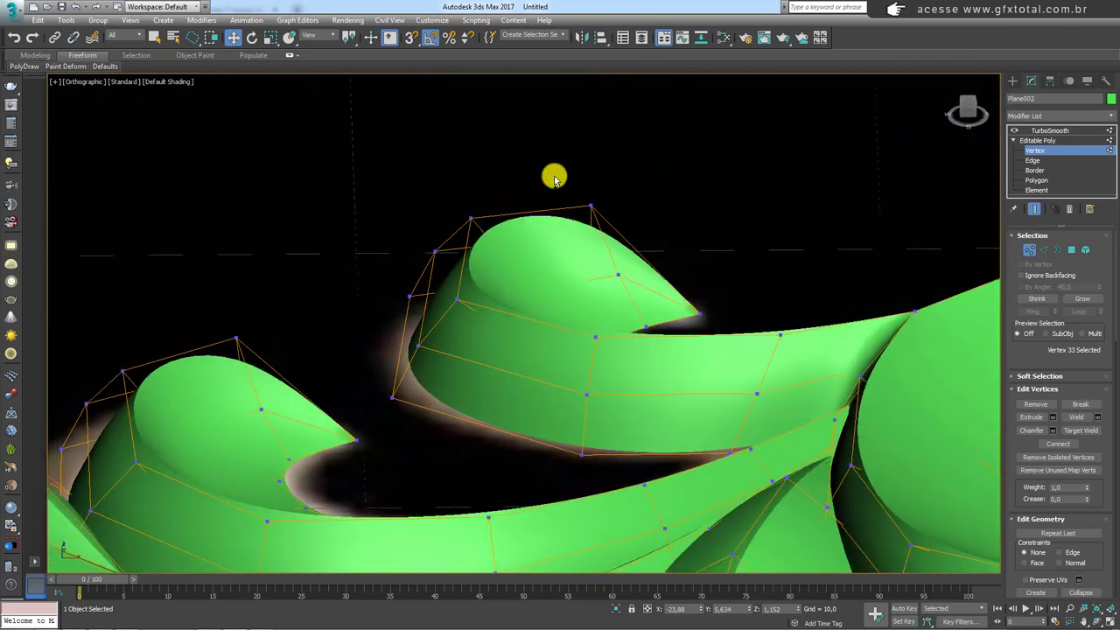
left_click_drag(551, 243, 670, 166)
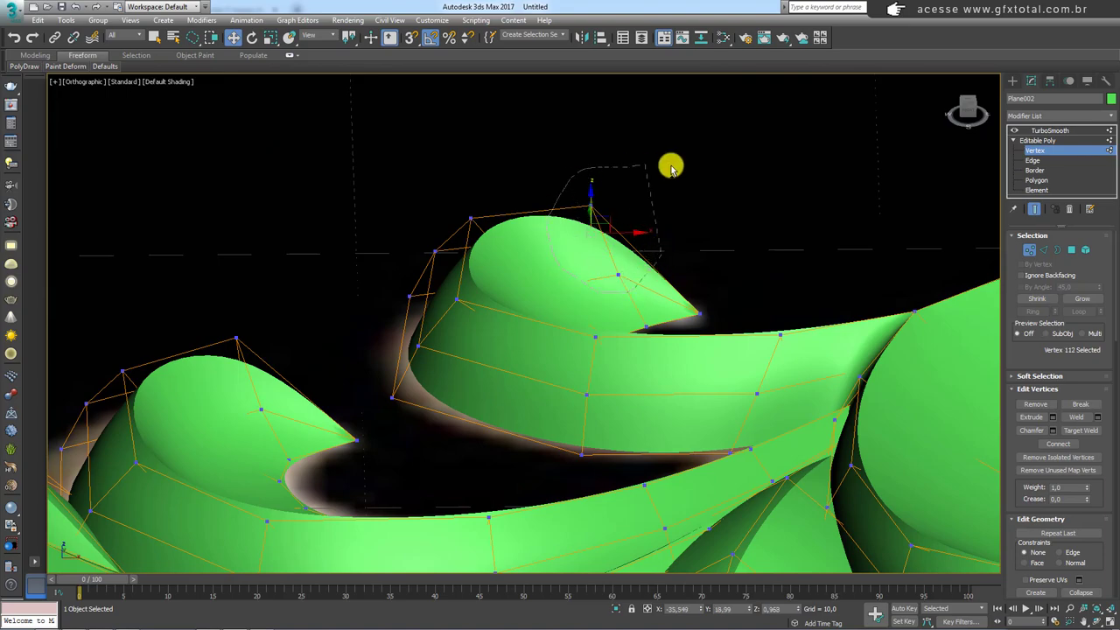
mouse_move(584, 274)
middle_mouse_down("alt")
mouse_move(791, 264)
mouse_move(645, 288)
middle_mouse_up("alt")
left_click(599, 318, "alt")
mouse_move(599, 318)
middle_mouse_down("alt")
mouse_move(658, 290)
mouse_move(715, 300)
mouse_move(729, 278)
mouse_move(655, 236)
middle_mouse_up("alt")
key("r")
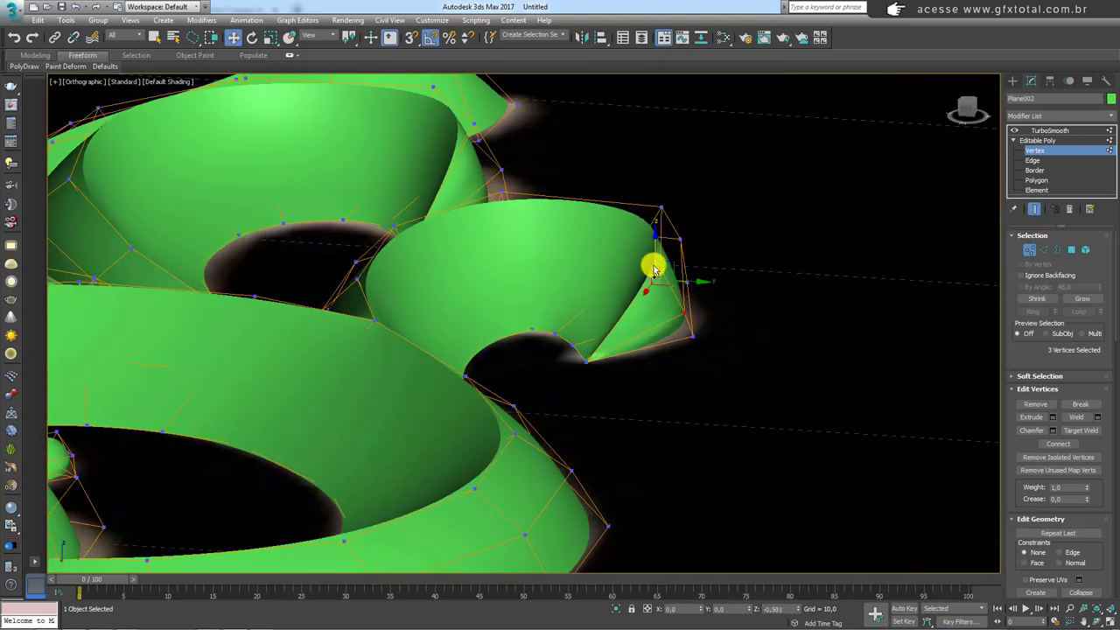
left_click_drag(654, 265, 655, 292)
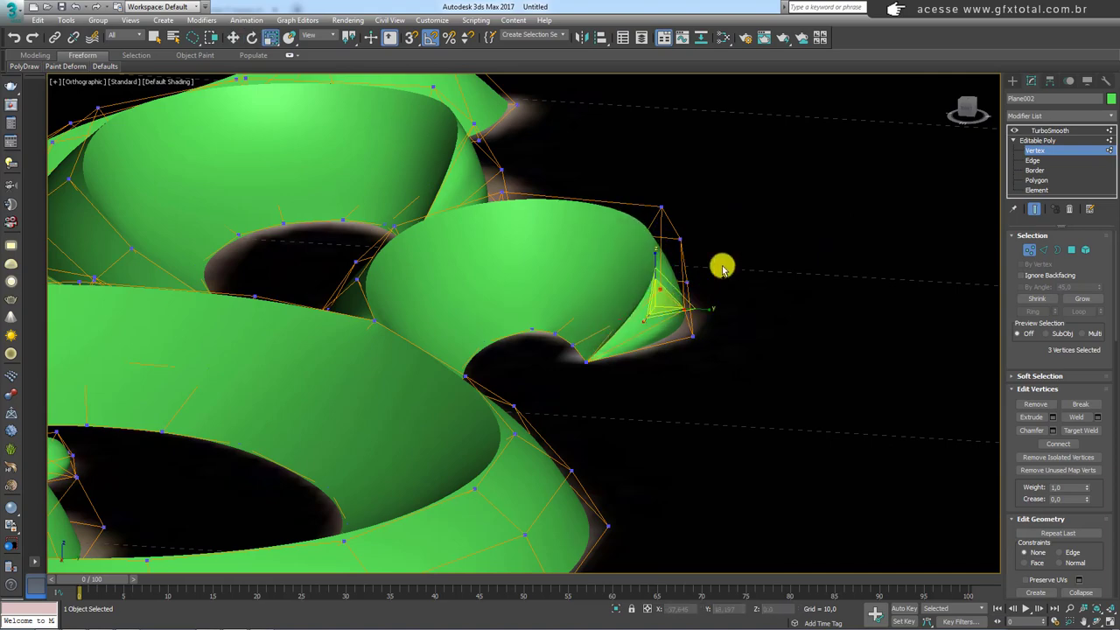
mouse_move(723, 263)
middle_mouse_down("alt")
mouse_move(660, 245)
mouse_move(748, 270)
mouse_move(735, 255)
middle_mouse_up("alt")
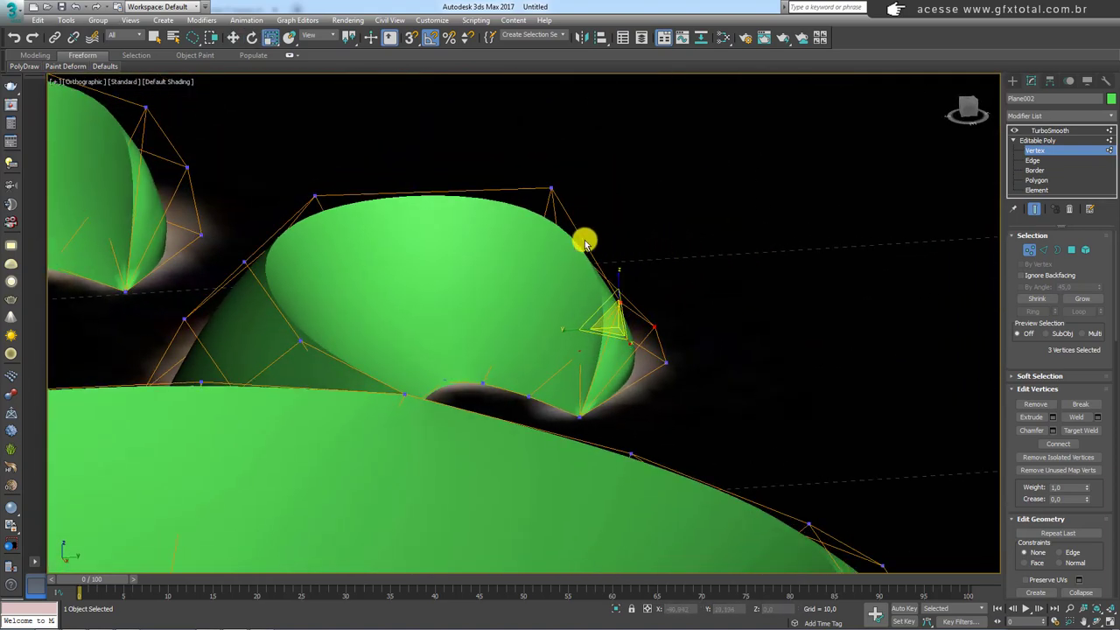
Lower the curl's two top vertices slightly in Z.
key("F3")
left_click_drag(595, 245, 523, 300)
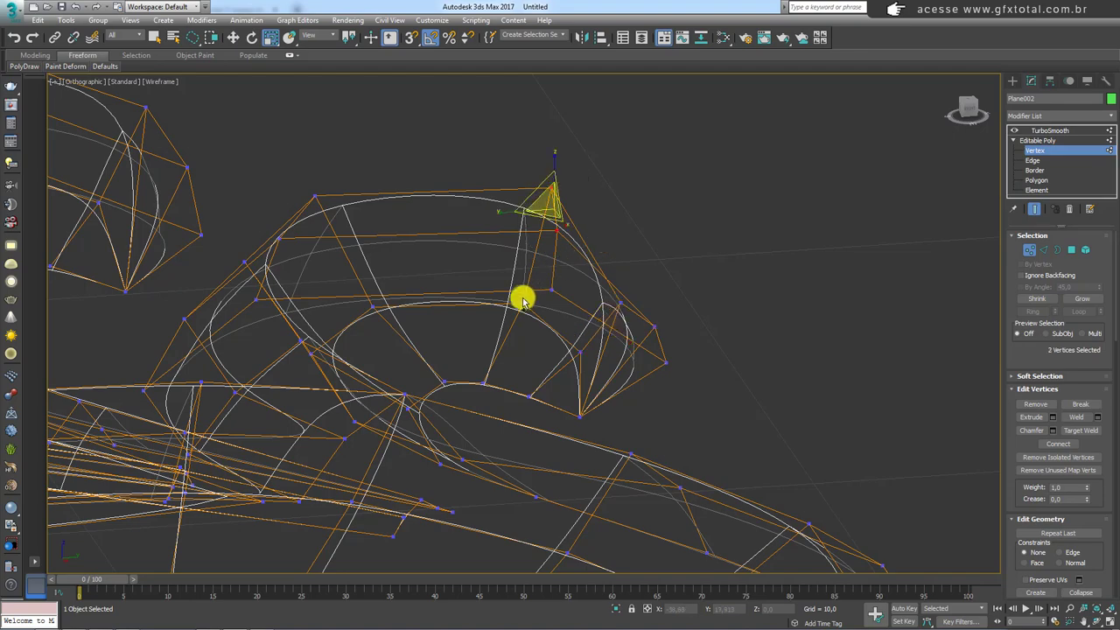
mouse_move(621, 294)
middle_mouse_down("alt")
mouse_move(518, 285)
mouse_move(542, 207)
middle_mouse_up("alt")
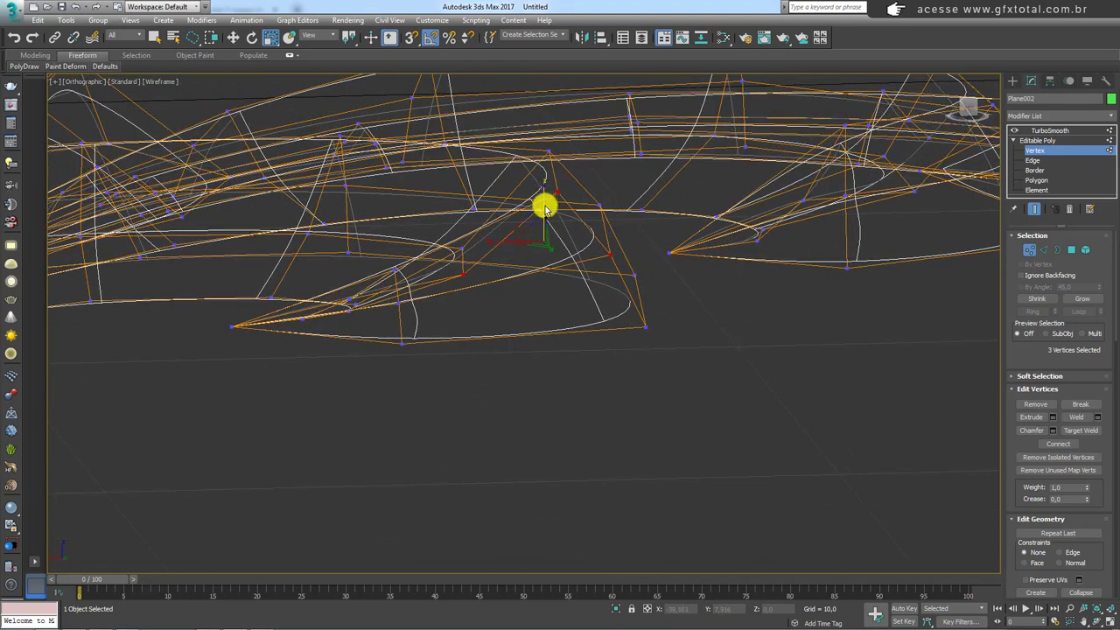
key("w")
left_click_drag(543, 206, 544, 218)
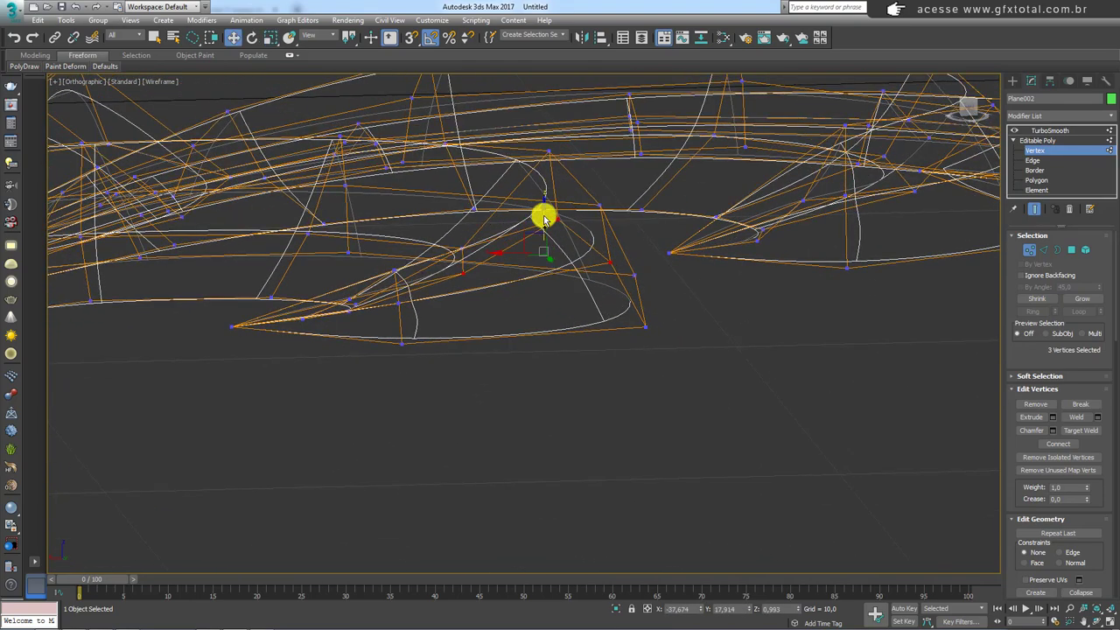
key("F3")
mouse_move(543, 219)
middle_mouse_down("alt")
mouse_move(636, 228)
mouse_move(599, 266)
middle_mouse_up("alt")
scroll(569, 215, "down", 5)
scroll(600, 265, "up", 4)
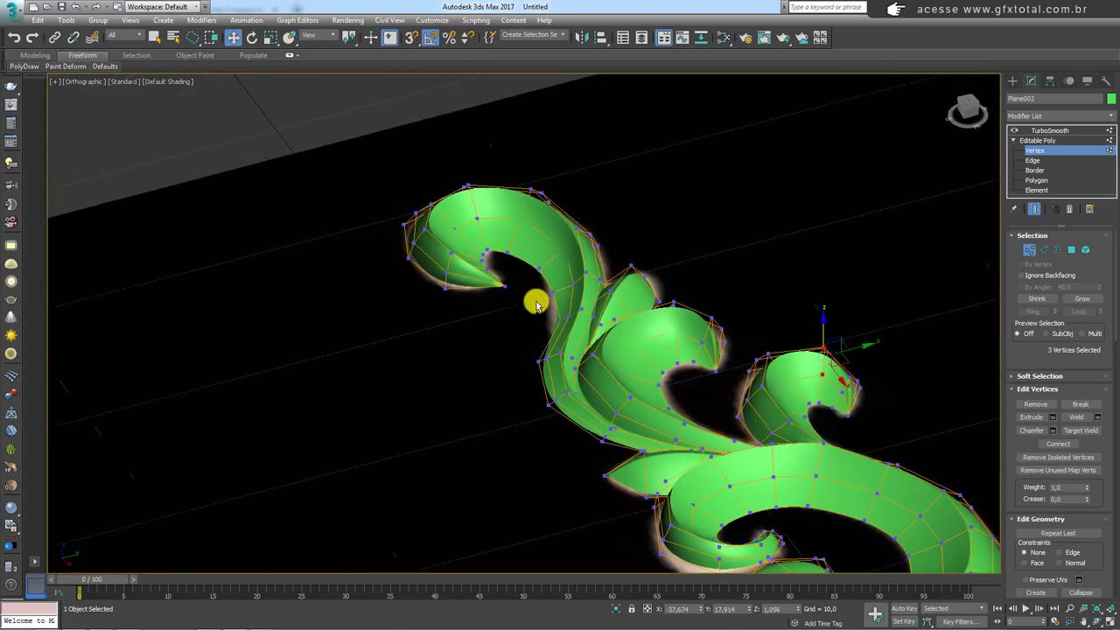
scroll(533, 298, "up", 4)
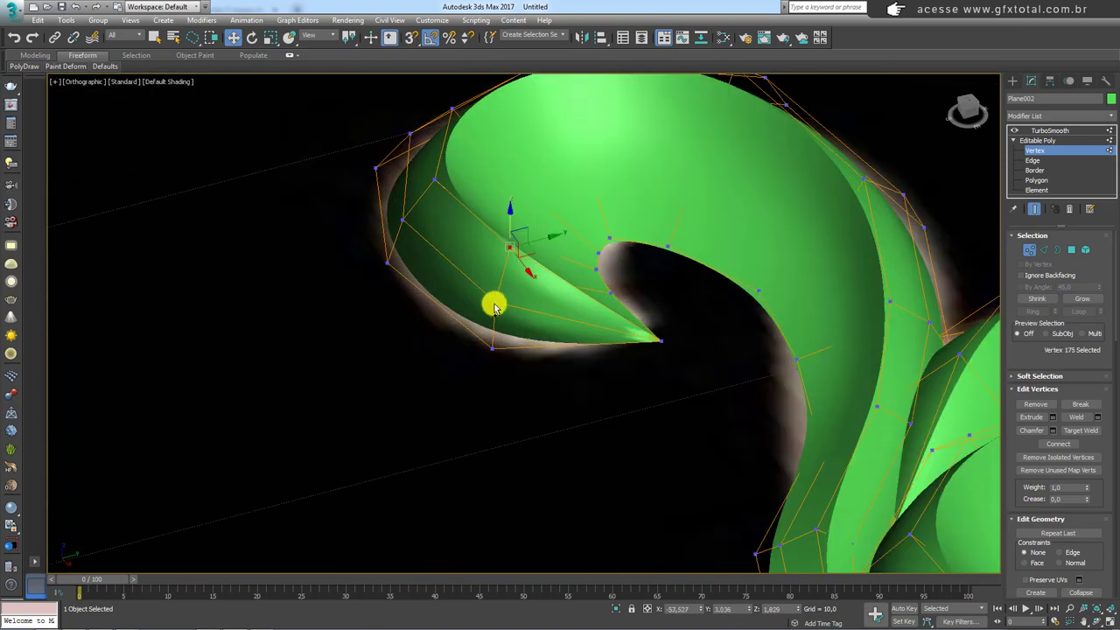
Flatten three vertices at the other curl's tip by scaling them down vertically.
mouse_move(494, 306)
middle_mouse_down("alt")
mouse_move(593, 298)
mouse_move(578, 326)
middle_mouse_up("alt")
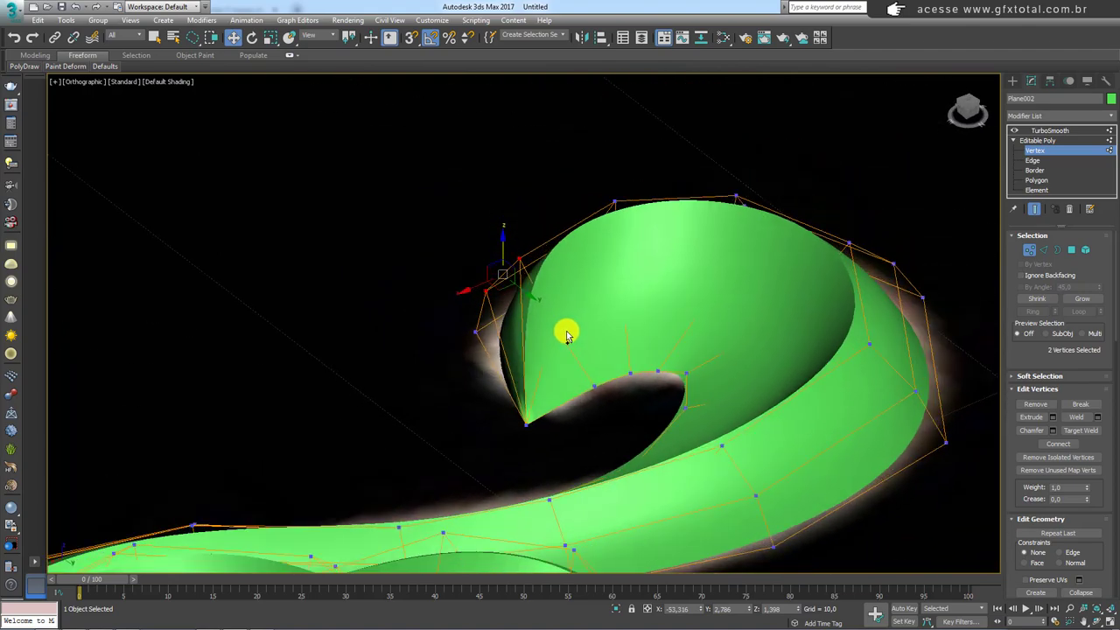
key("F3")
left_click(534, 326, "ctrl")
mouse_move(533, 327)
middle_mouse_down("alt")
mouse_move(555, 329)
mouse_move(527, 259)
middle_mouse_up("alt")
key("F3")
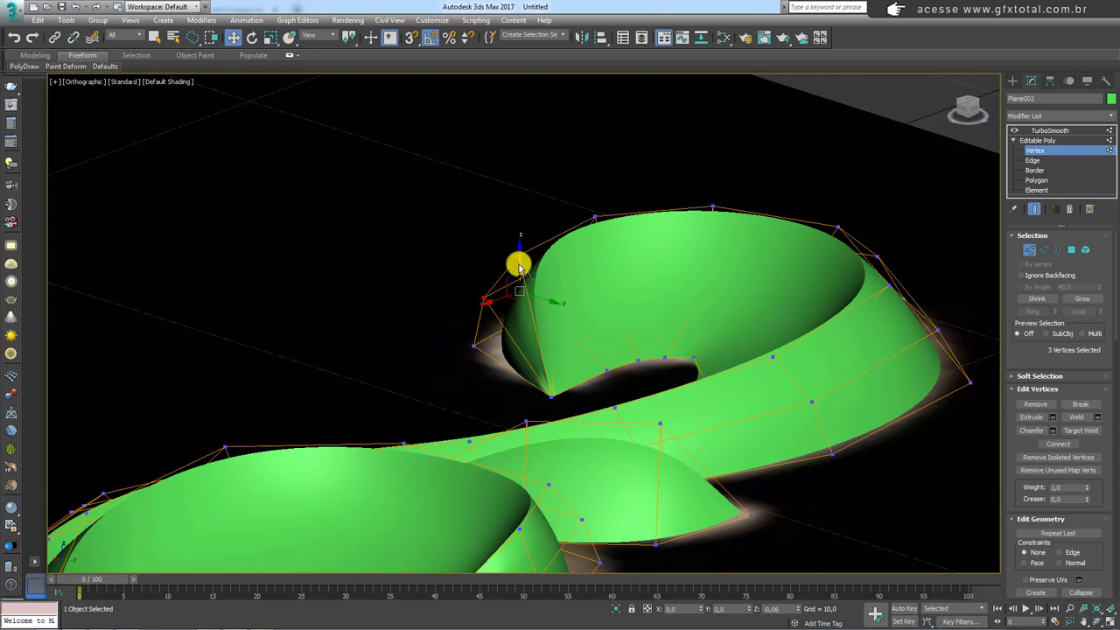
key("r")
left_click_drag(518, 261, 519, 289)
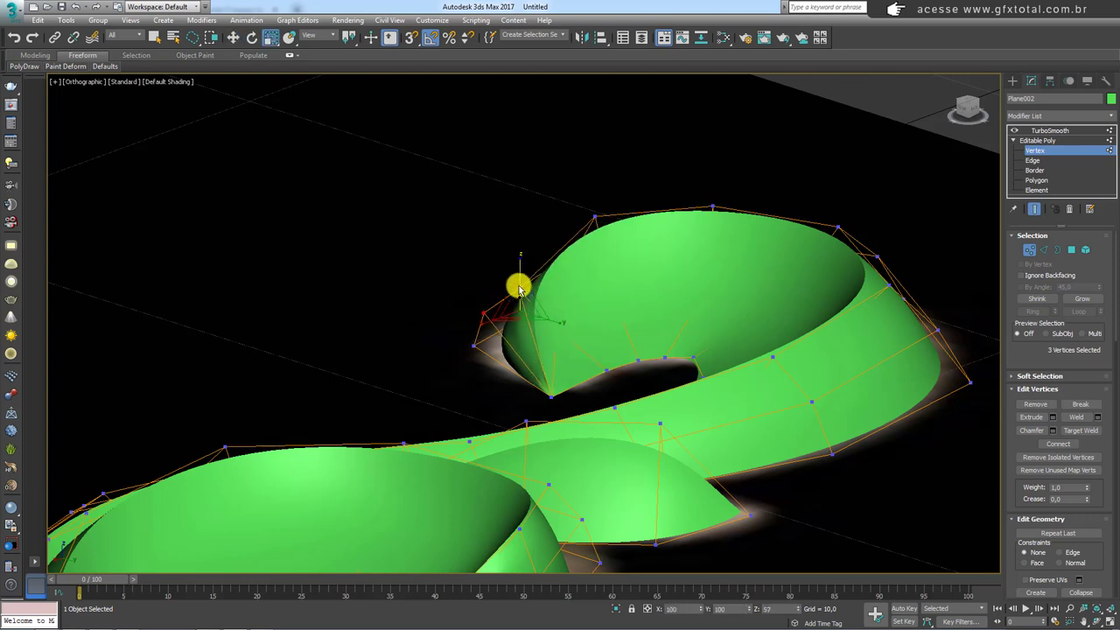
Return to Plane002's TurboSmooth level to view the fully smoothed ornament.
left_click(592, 219)
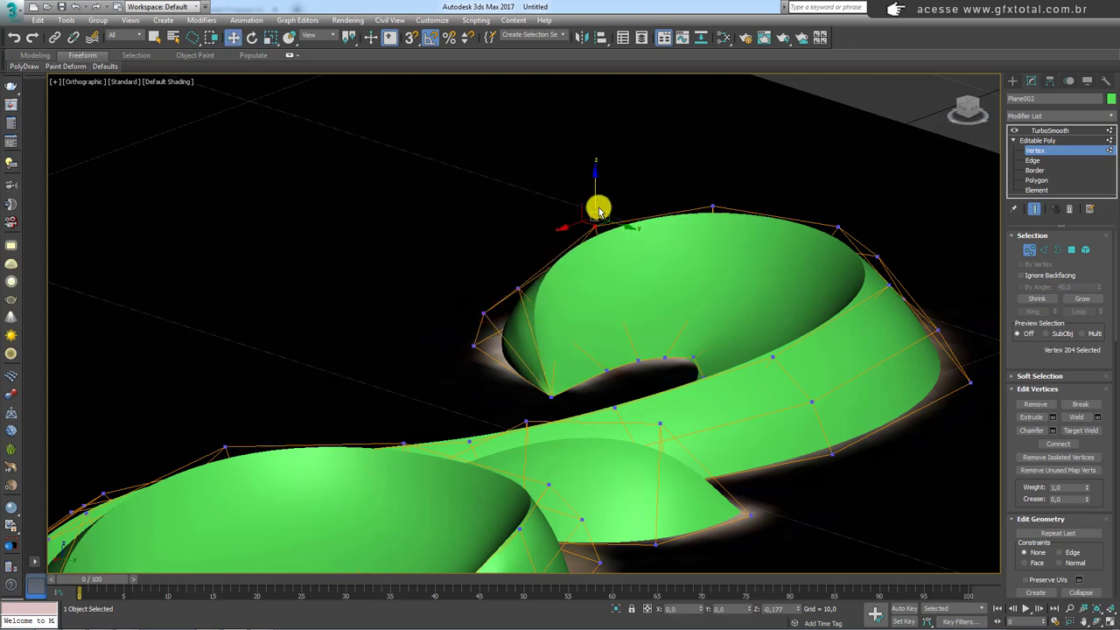
key("w")
scroll(592, 221, "down", 5)
mouse_move(593, 220)
middle_mouse_down("alt")
mouse_move(570, 365)
mouse_move(708, 367)
mouse_move(782, 265)
mouse_move(749, 341)
mouse_move(429, 362)
mouse_move(534, 340)
middle_mouse_up("alt")
left_click(1037, 140)
left_click(1031, 130)
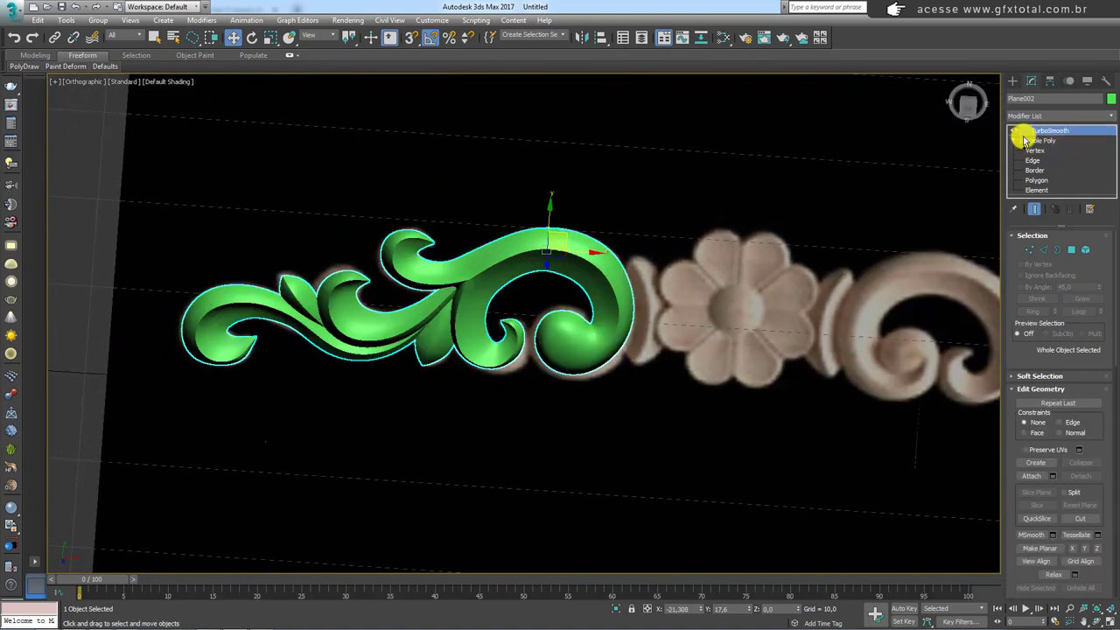
left_click_drag(774, 261, 678, 352)
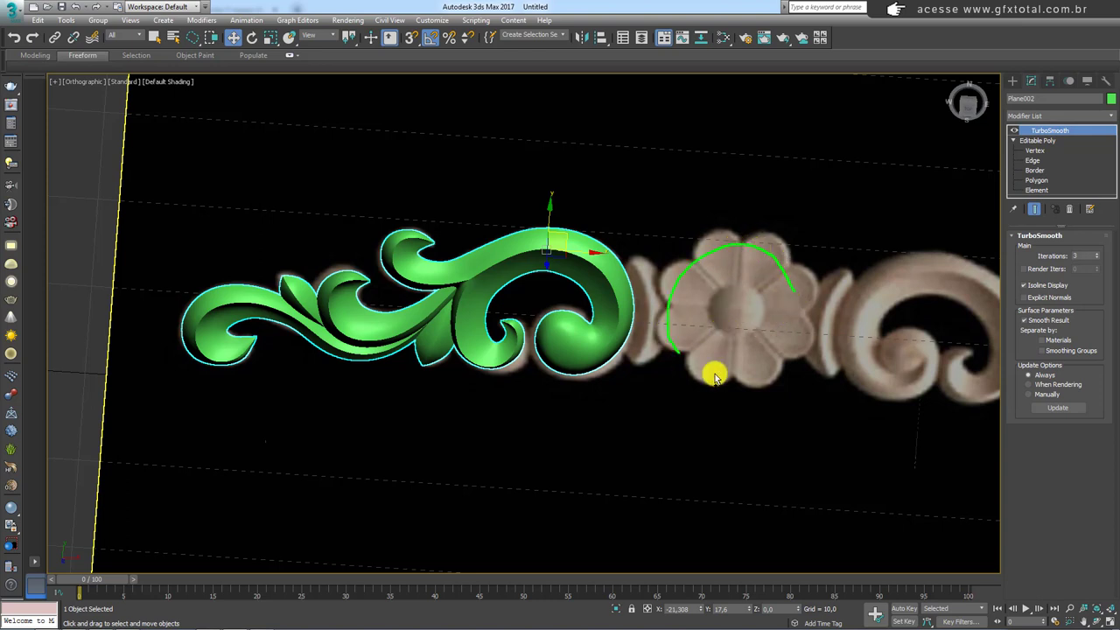
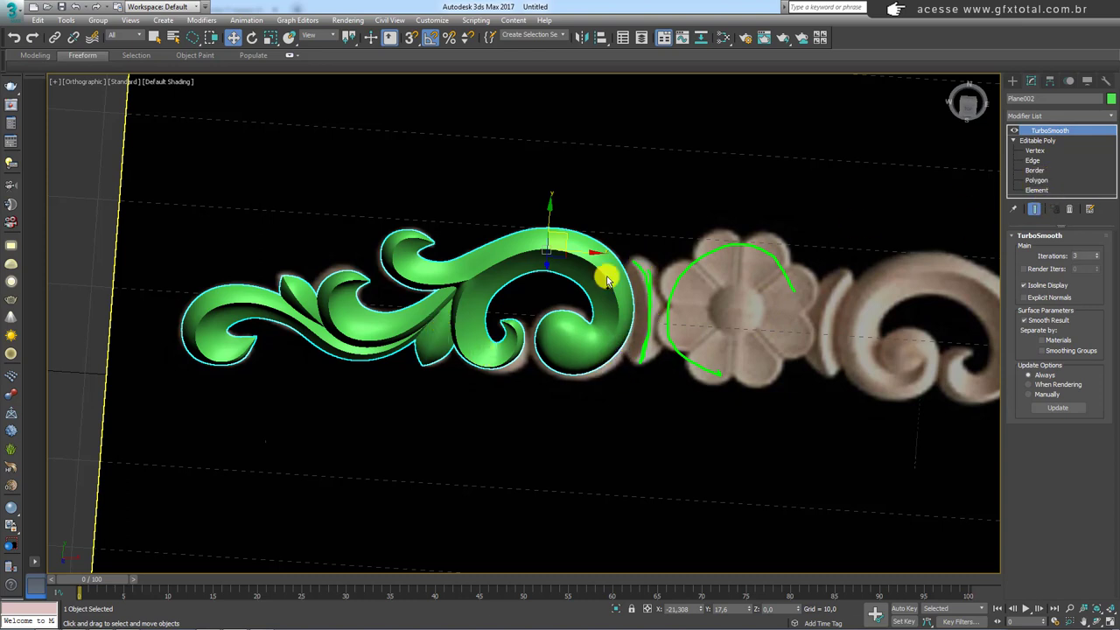
Clone the scroll's small leaf element above the flower as a separate object, Object001, and select it.
key("Escape")
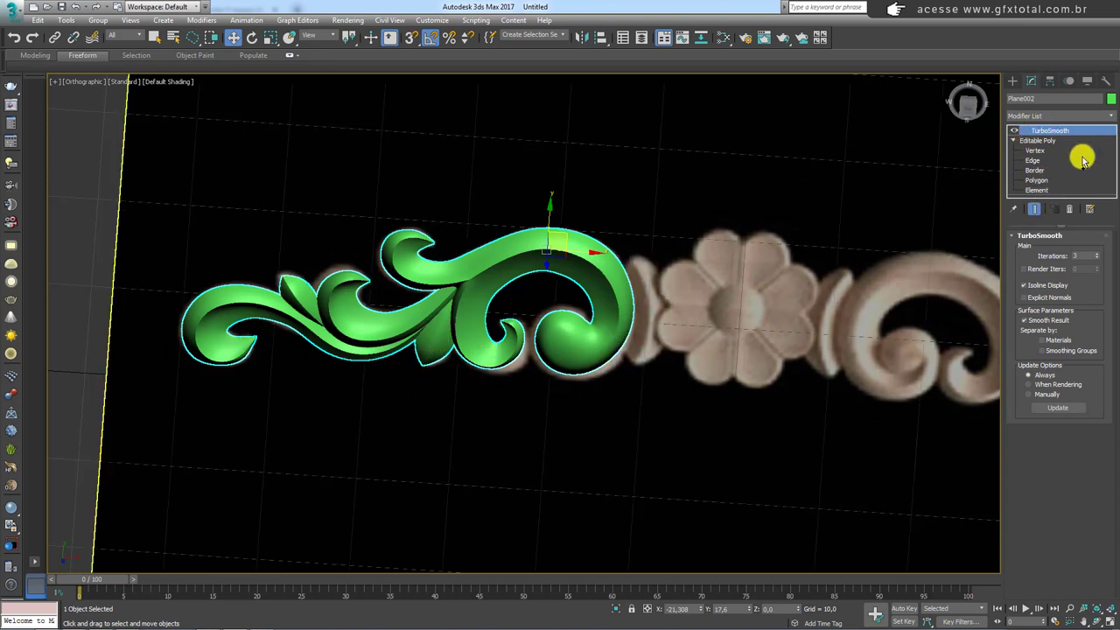
left_click(1042, 190)
left_click(449, 334)
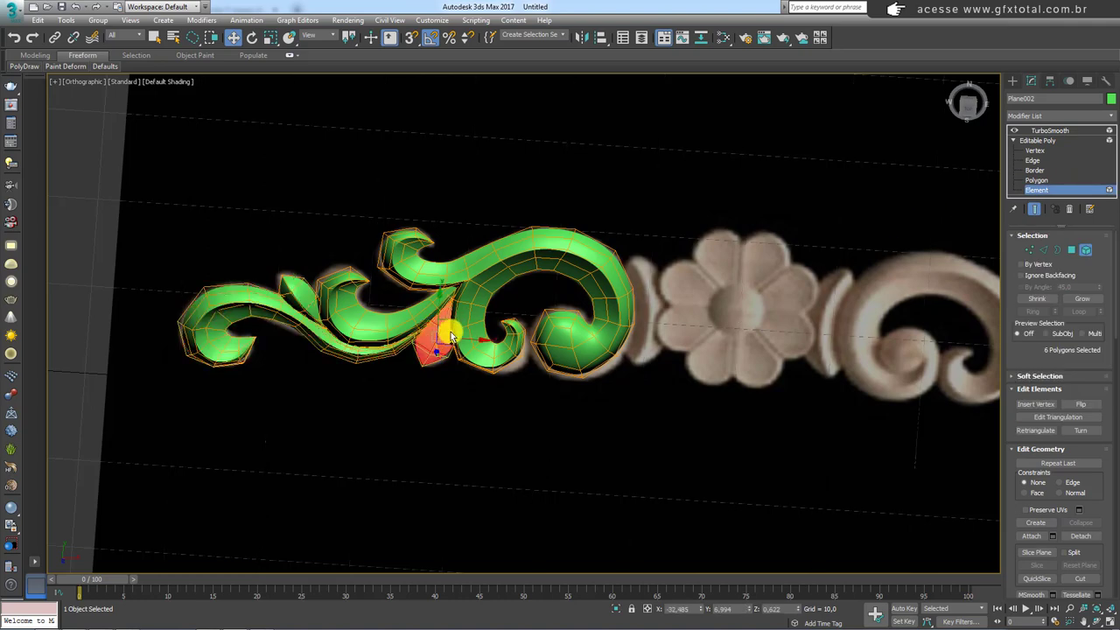
left_click_drag(453, 322, 784, 185, "shift")
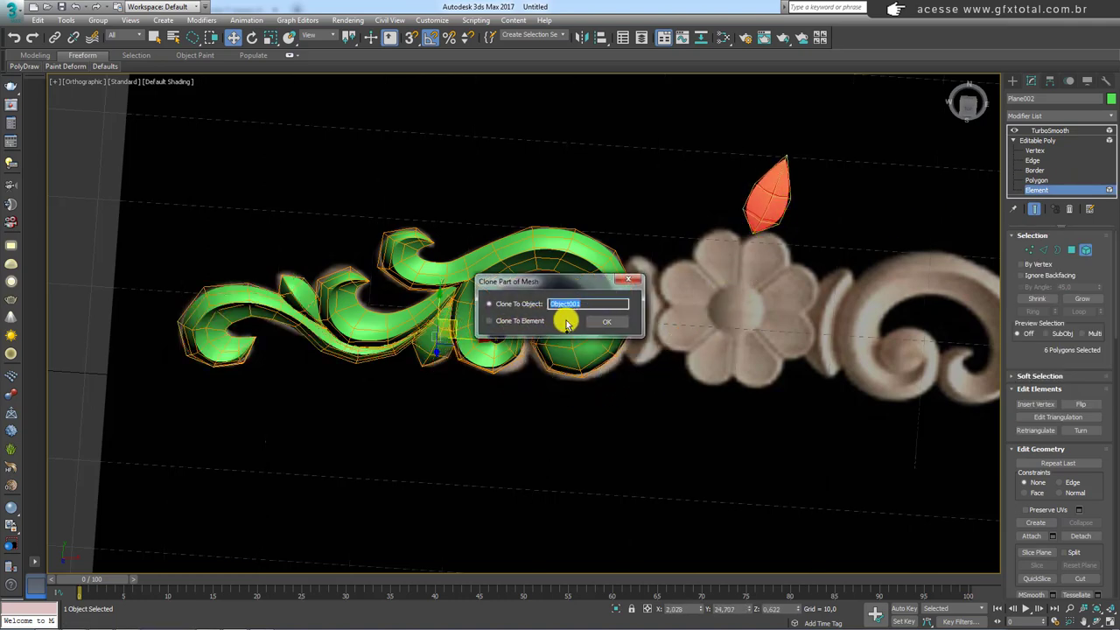
key("Return")
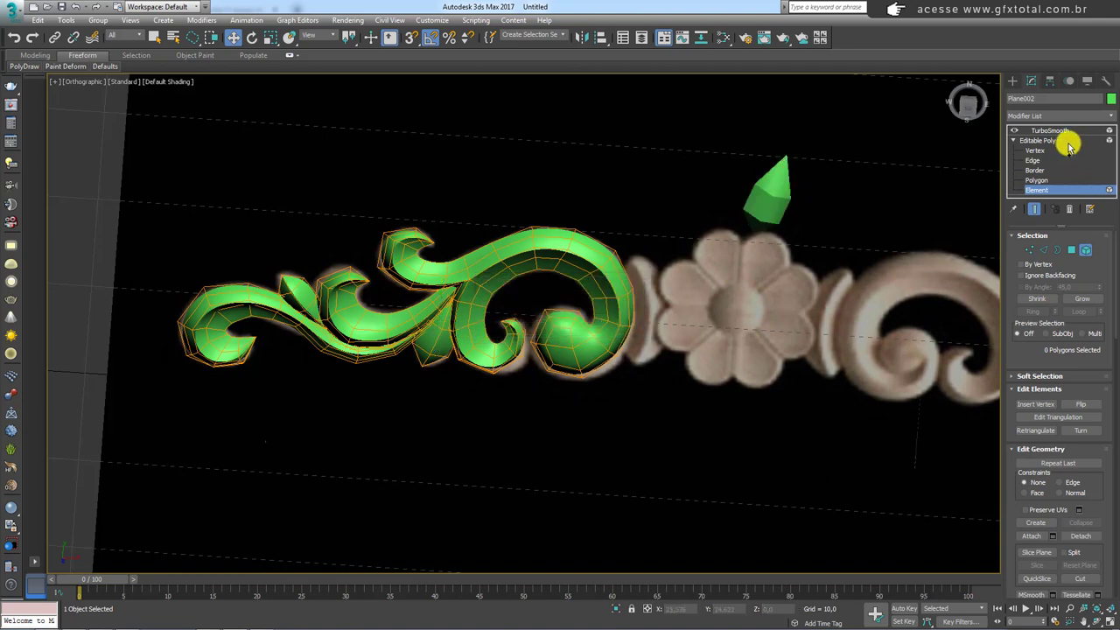
left_click(1050, 130)
left_click(763, 193)
In Perspective view, rotate the cloned leaf element so it stands vertically.
scroll(706, 250, "up", 2)
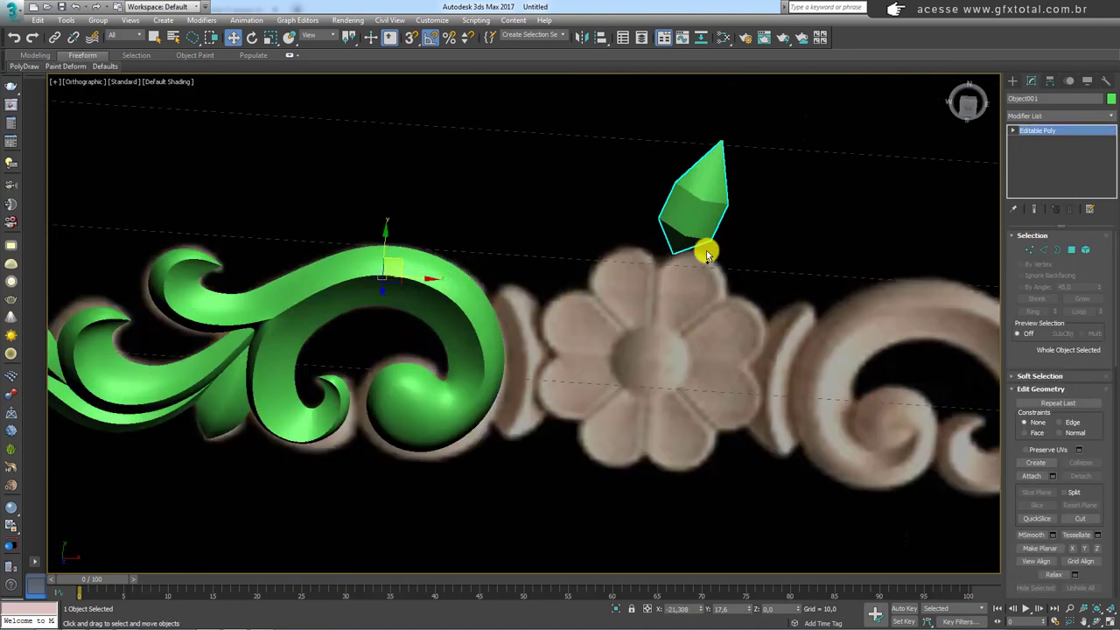
key("f")
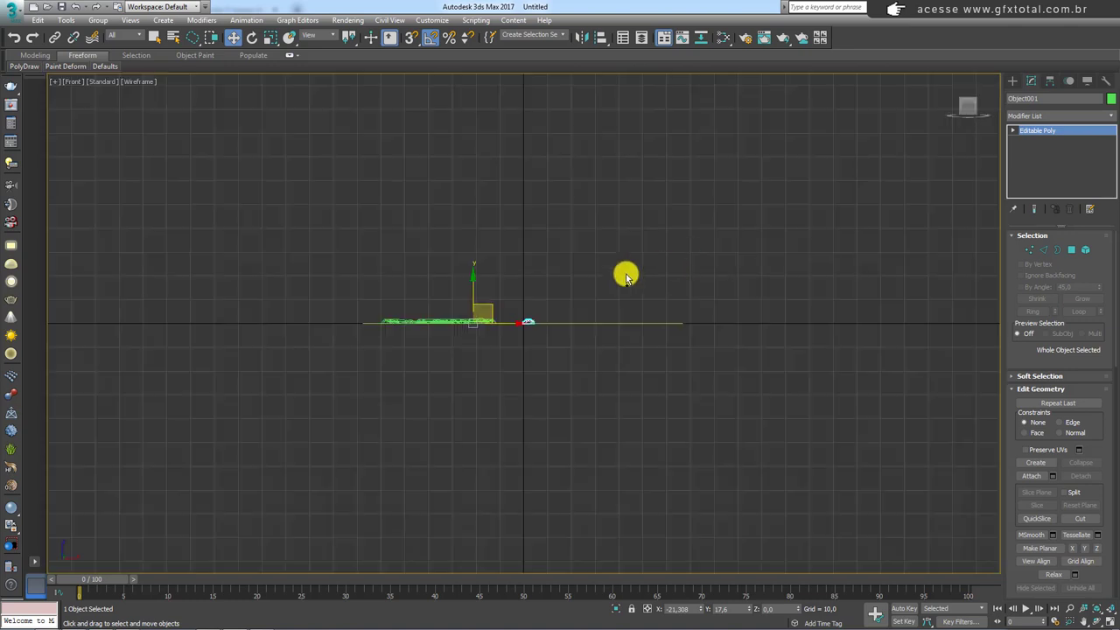
key("p")
middle_click_drag(533, 308, 543, 387, "alt")
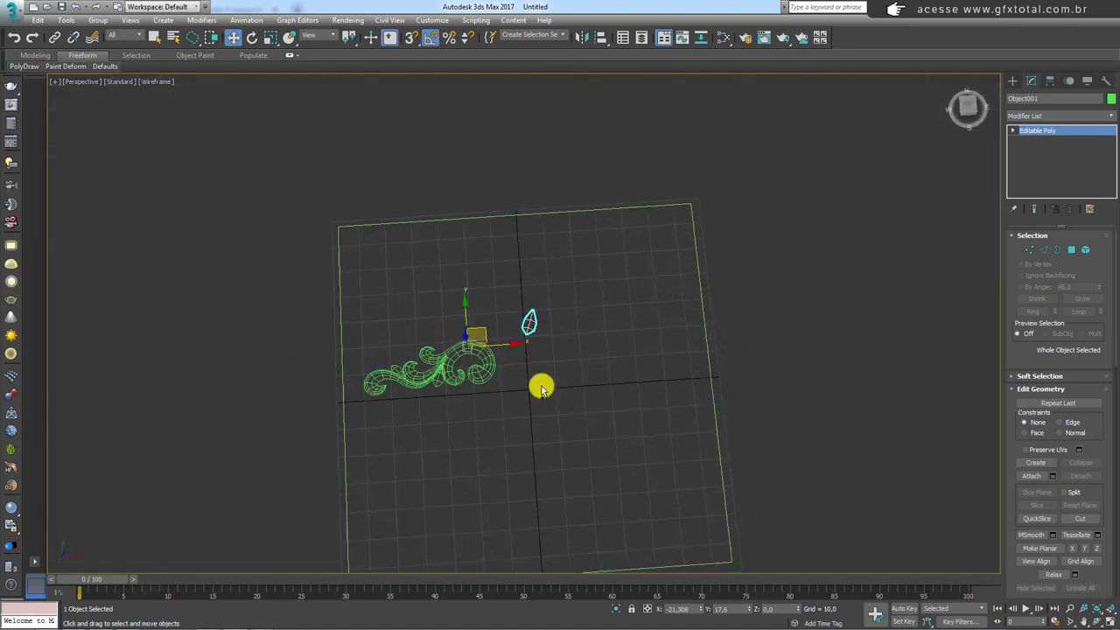
scroll(617, 333, "up", 3)
scroll(710, 341, "up", 4)
middle_click_drag(710, 342, 626, 363)
key("e")
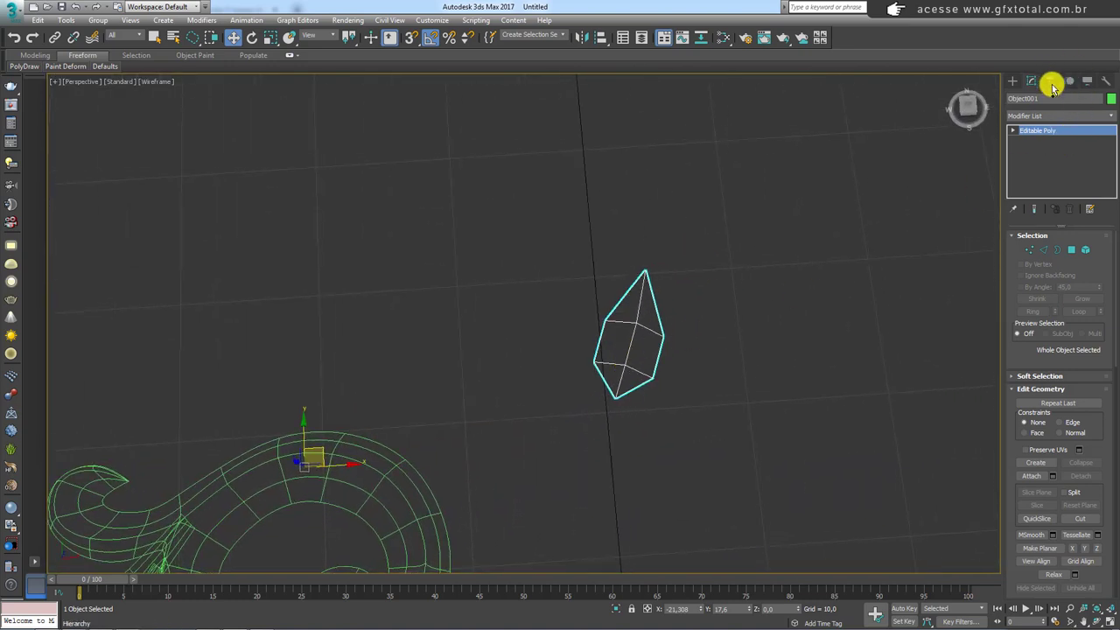
left_click(1085, 250)
left_click_drag(662, 340, 655, 315)
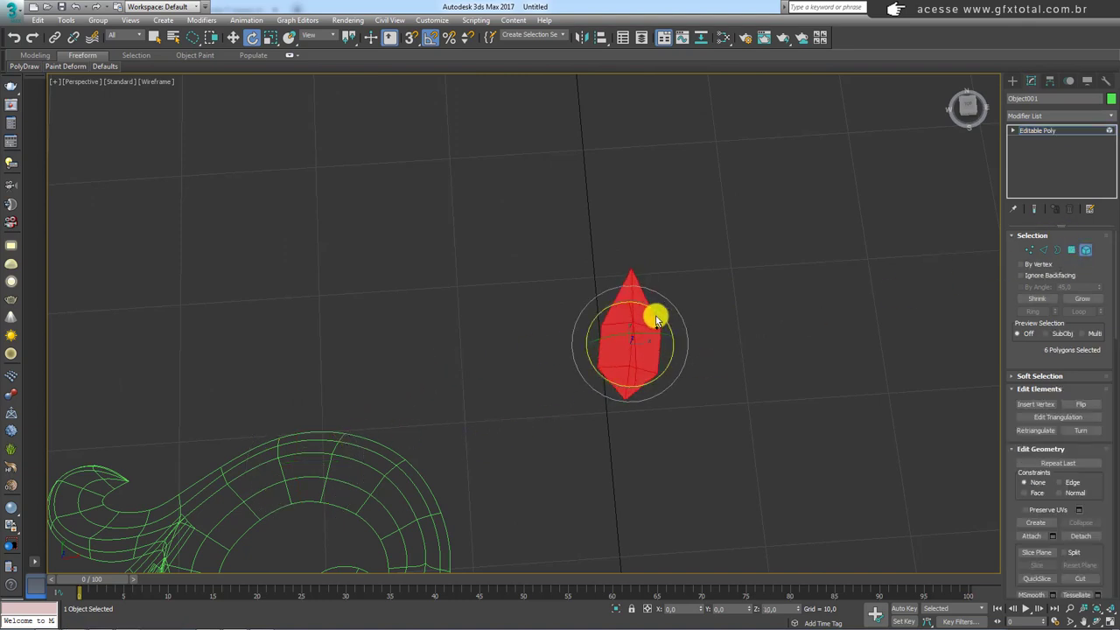
mouse_move(655, 315)
middle_mouse_down("alt")
mouse_move(691, 362)
mouse_move(651, 350)
middle_mouse_up("alt")
scroll(651, 349, "up", 3)
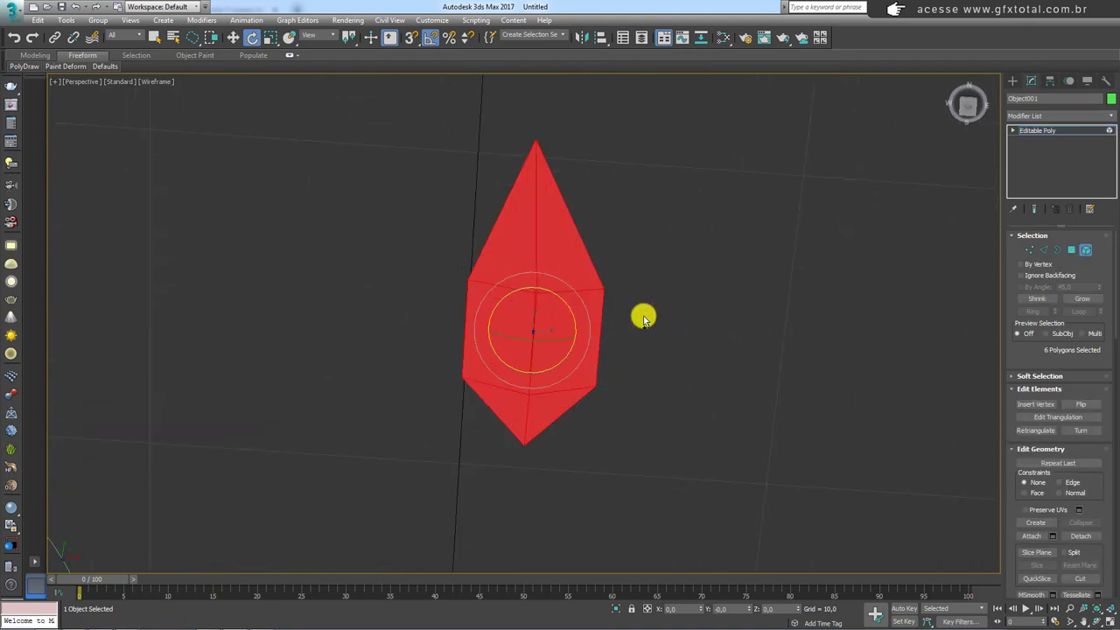
In Top view, select the leaf's bottom edge.
key("t")
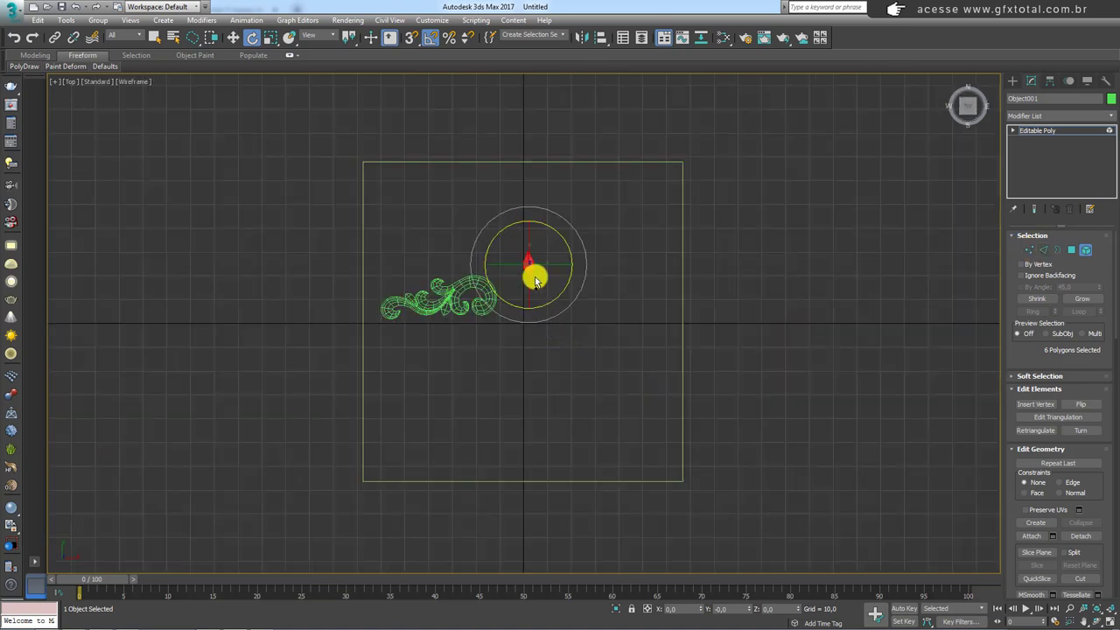
scroll(532, 283, "up", 3)
scroll(532, 292, "up", 4)
left_click(1044, 251)
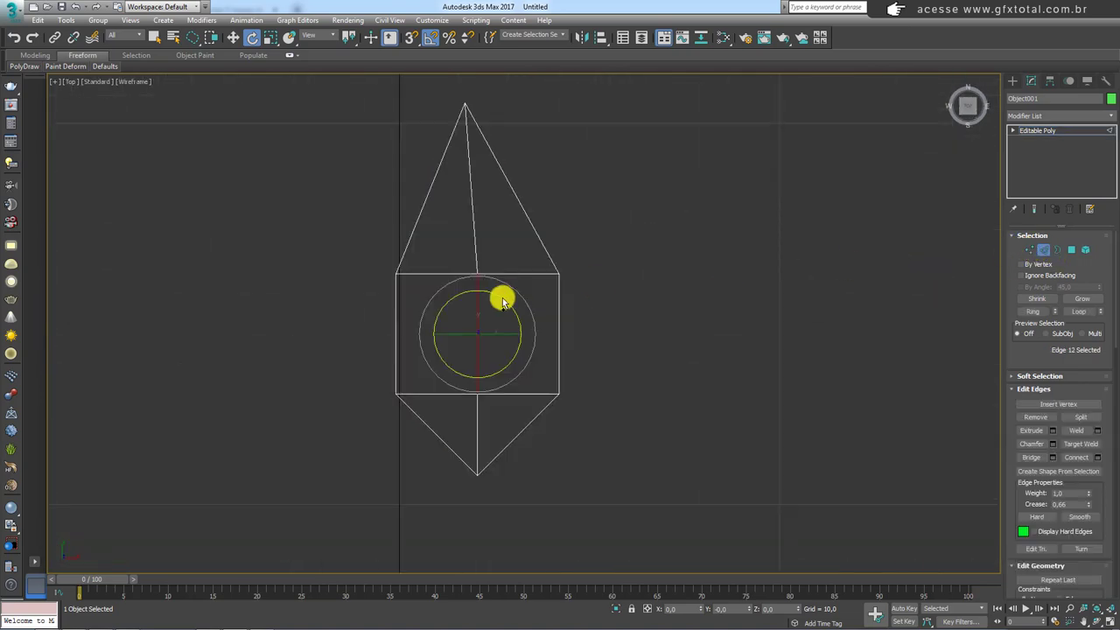
left_click(493, 394)
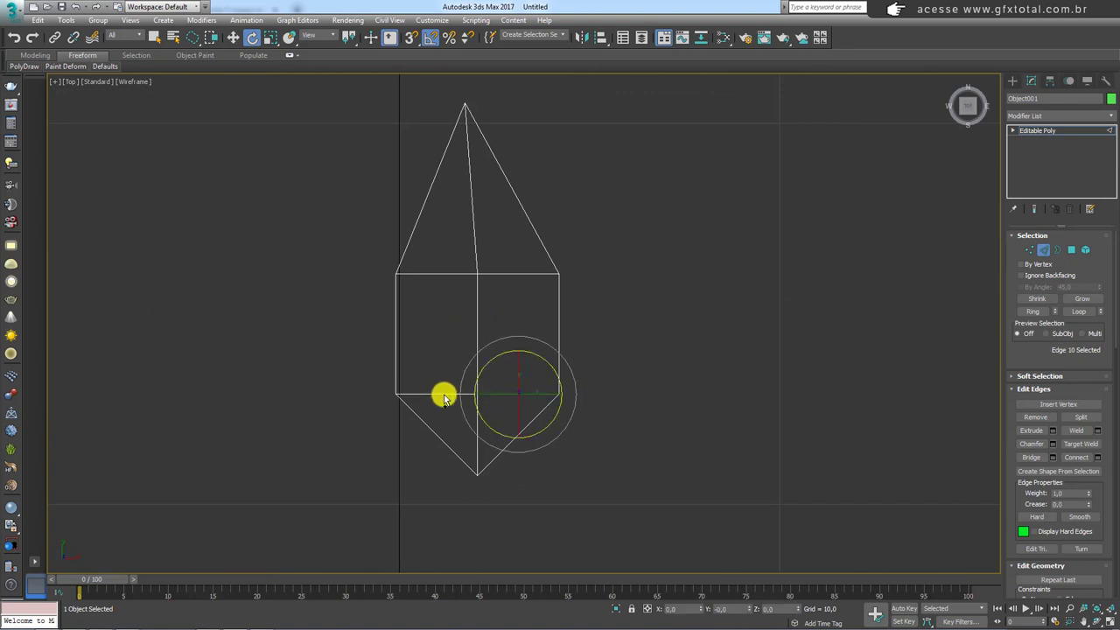
Add a Symmetry modifier to the leaf mirrored on the Y axis.
left_click(1110, 121)
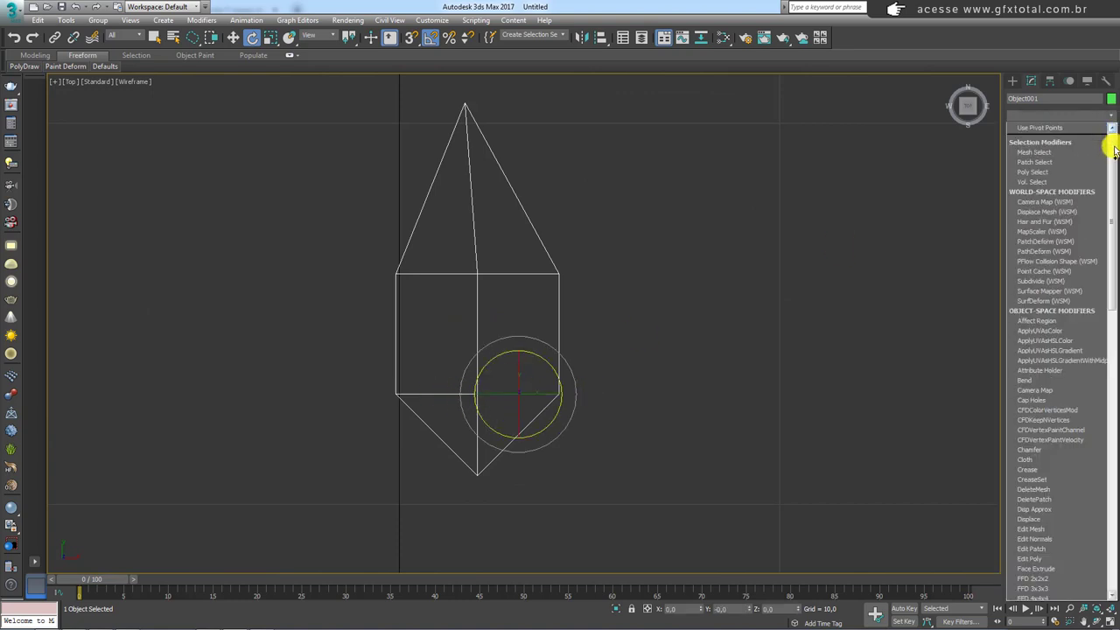
left_click_drag(1113, 150, 1108, 440)
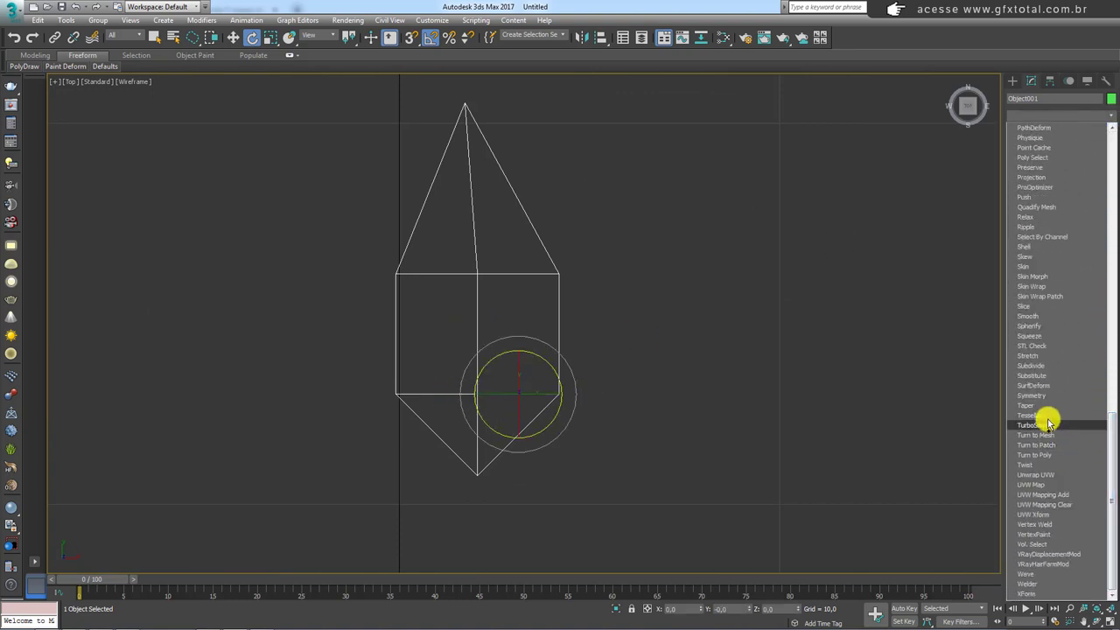
left_click(1032, 395)
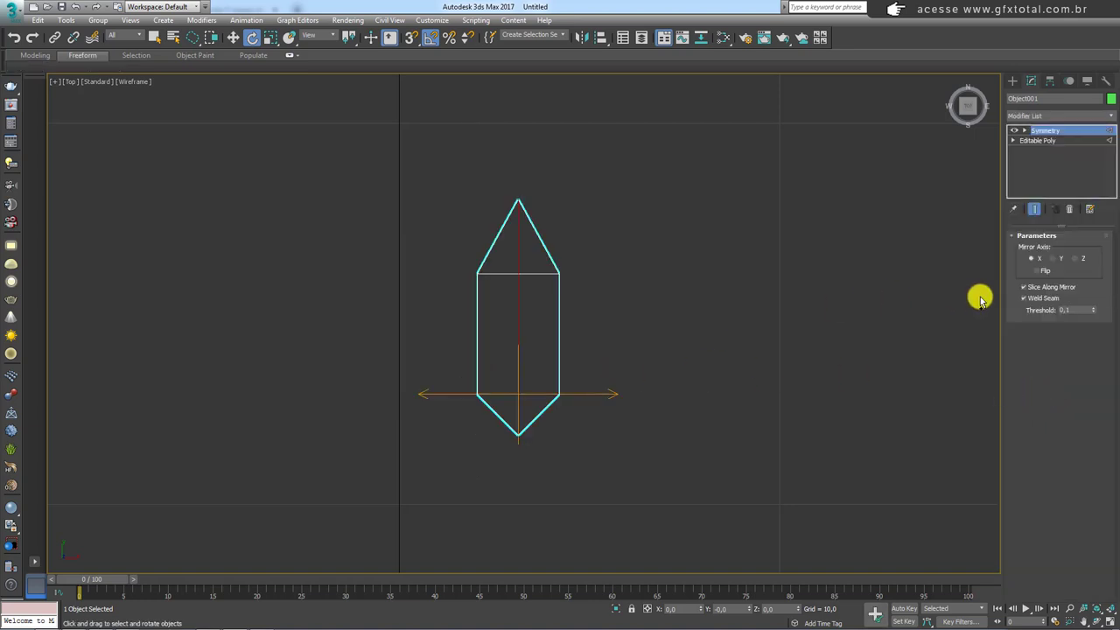
left_click(1051, 258)
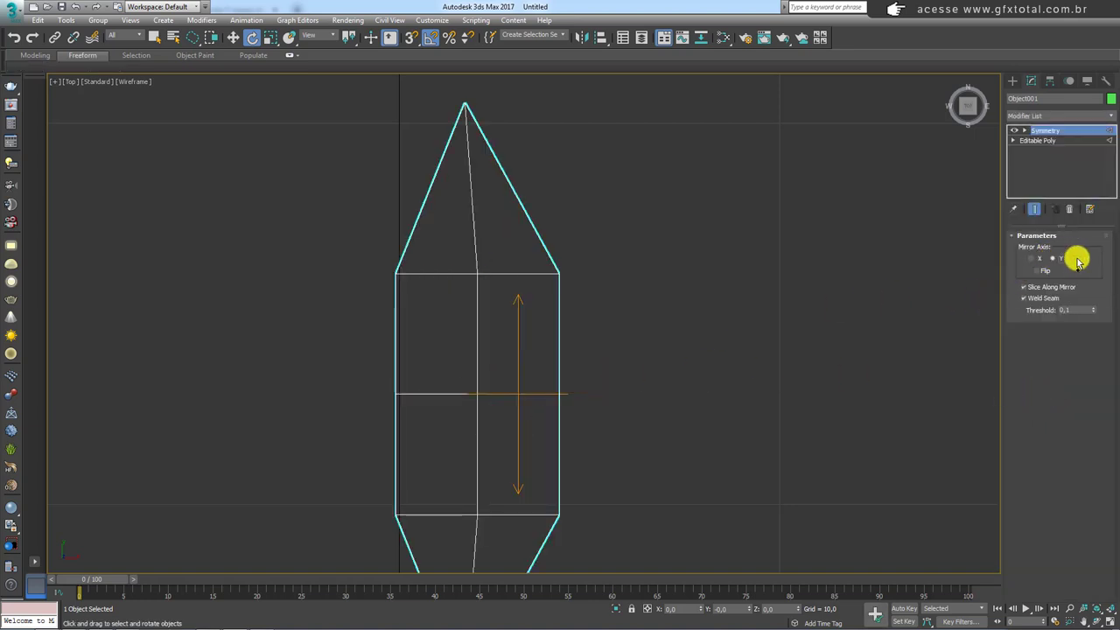
left_click(1076, 259)
left_click(1053, 258)
scroll(665, 274, "down", 2)
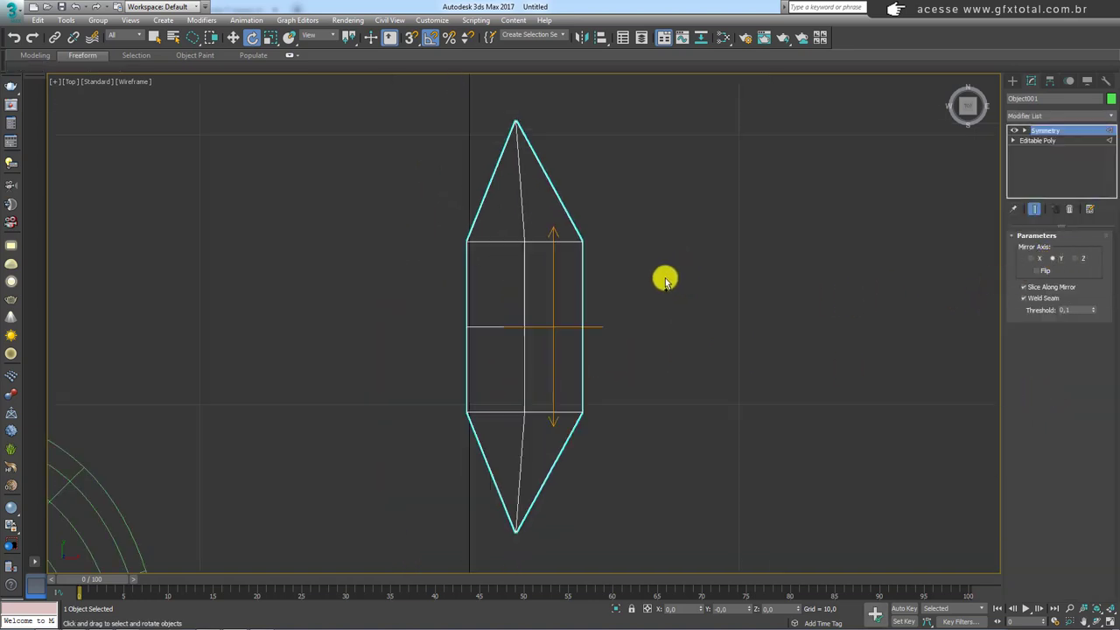
scroll(612, 273, "down", 1)
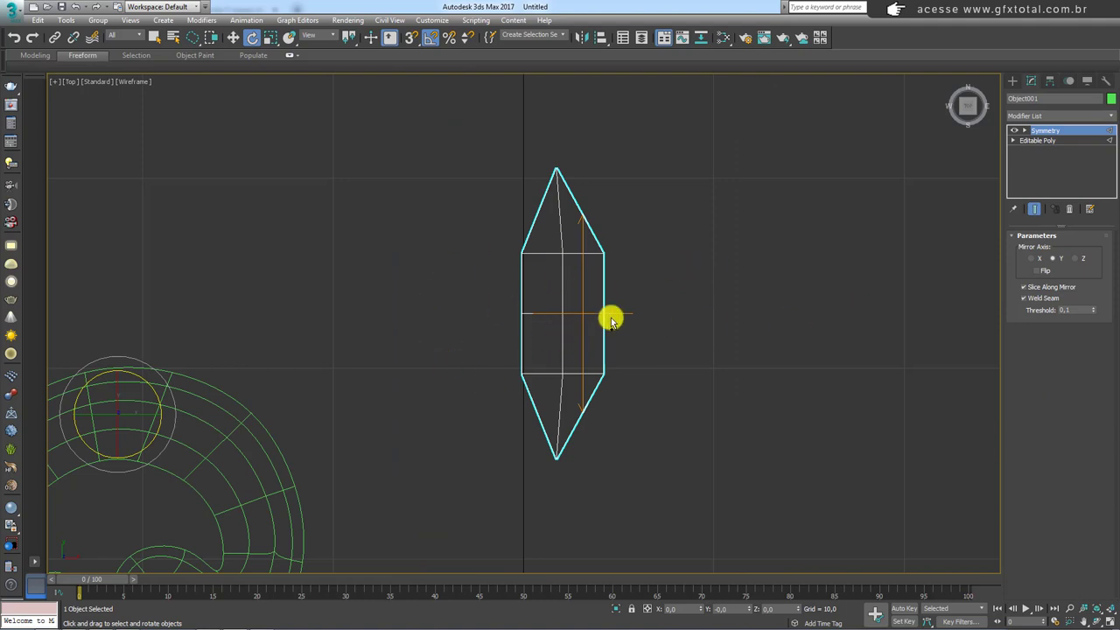
Collapse the mirrored leaf into an editable poly, undoing an accidental Editable Mesh conversion.
right_click(566, 319)
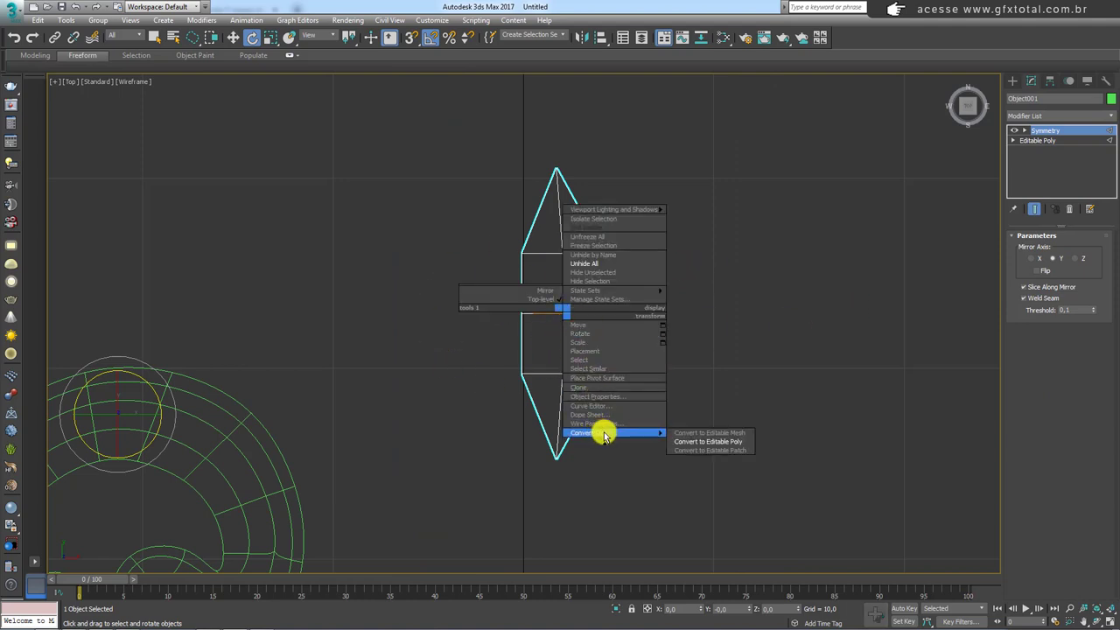
left_click(706, 438)
key("ctrl+z")
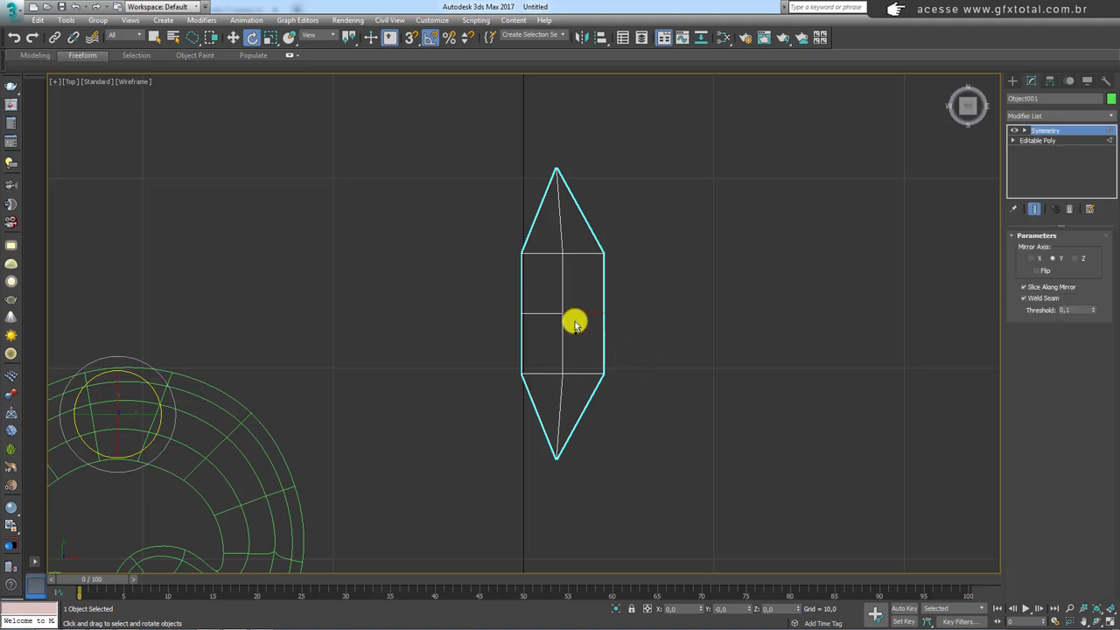
right_click(560, 310)
left_click(711, 442)
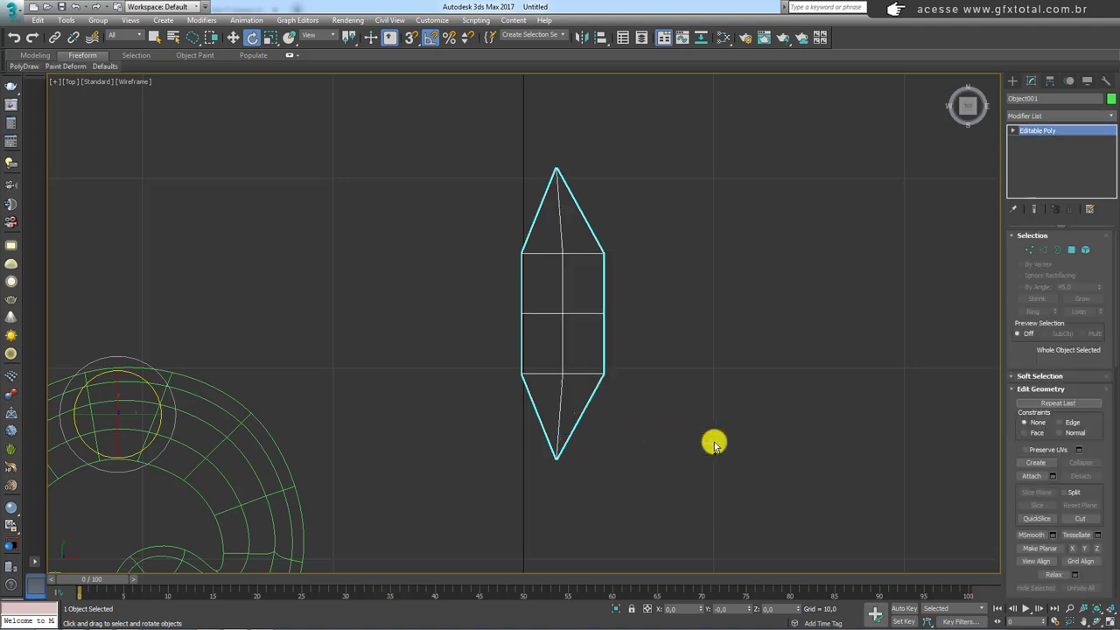
left_click(1112, 119)
left_click_drag(1107, 163, 1108, 180)
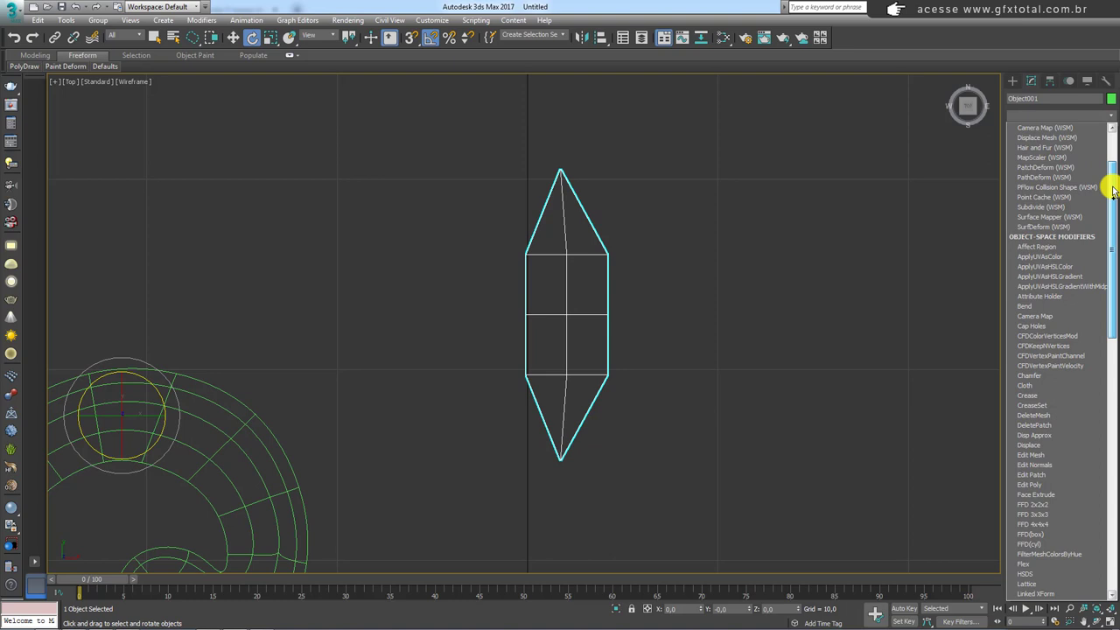
left_click(1042, 306)
mouse_move(1091, 258)
left_mouse_down()
mouse_move(1090, 181)
mouse_move(1092, 282)
mouse_move(1096, 206)
mouse_move(657, 380)
mouse_move(958, 265)
left_mouse_up()
left_click(1057, 302)
middle_click_drag(645, 350, 679, 313)
scroll(677, 313, "down", 3)
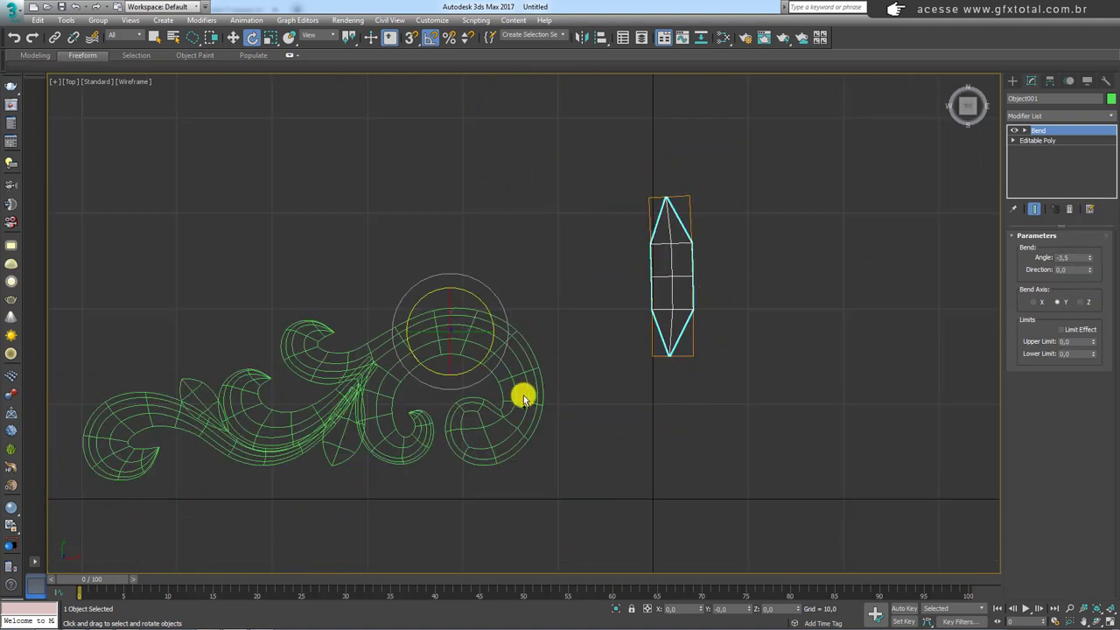
scroll(782, 295, "down", 1)
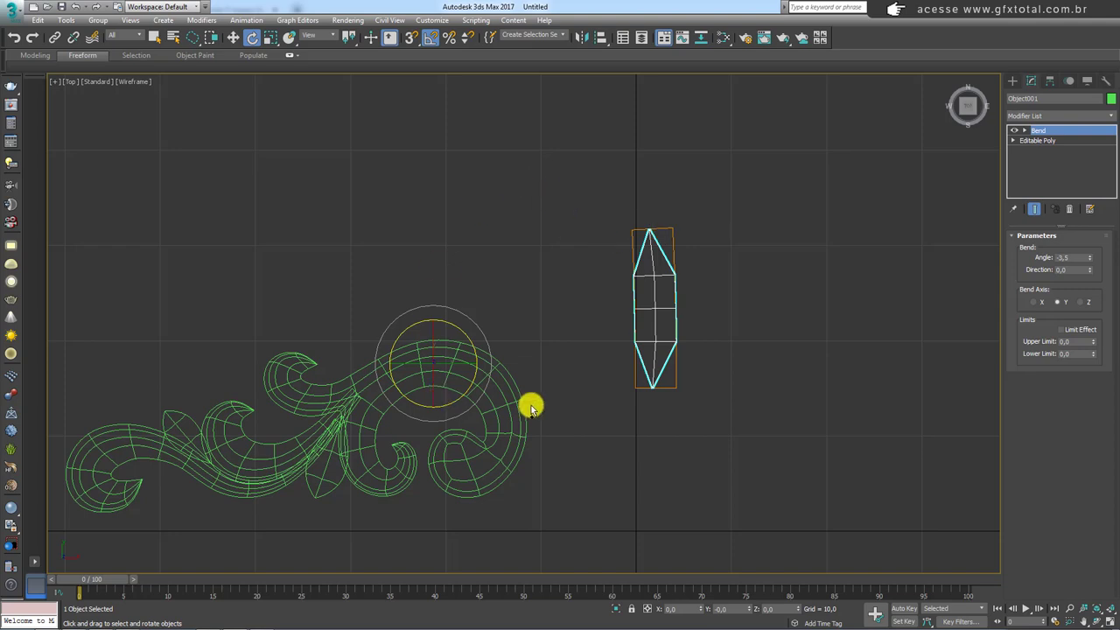
mouse_move(627, 166)
left_mouse_down()
mouse_move(650, 233)
mouse_move(651, 456)
left_mouse_up()
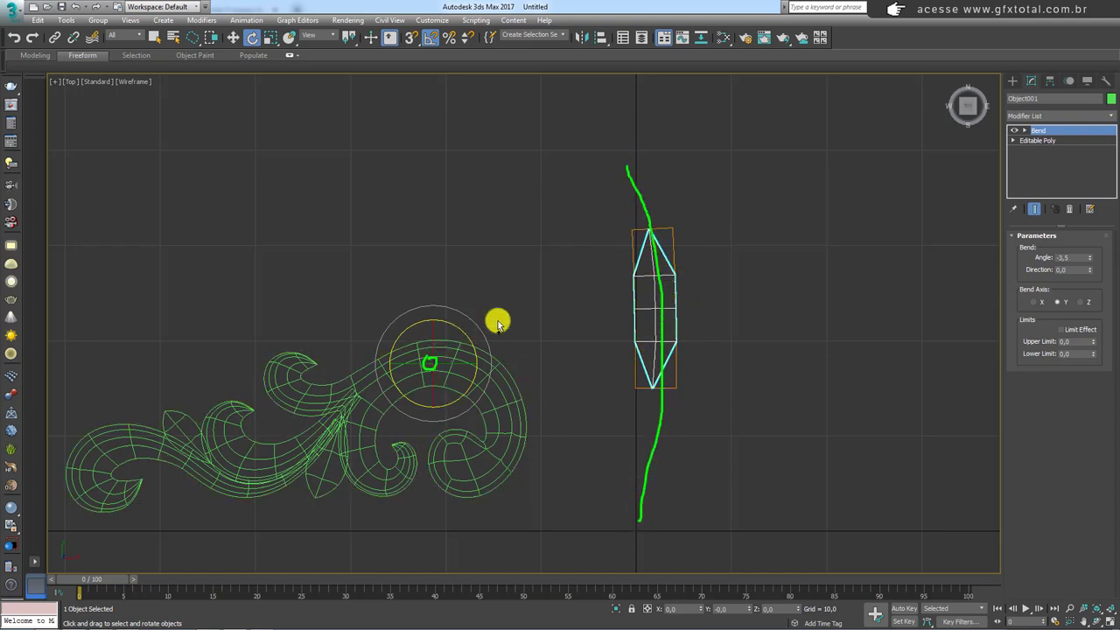
left_click_drag(448, 335, 620, 263)
left_click_drag(495, 338, 576, 362)
left_click_drag(490, 411, 554, 458)
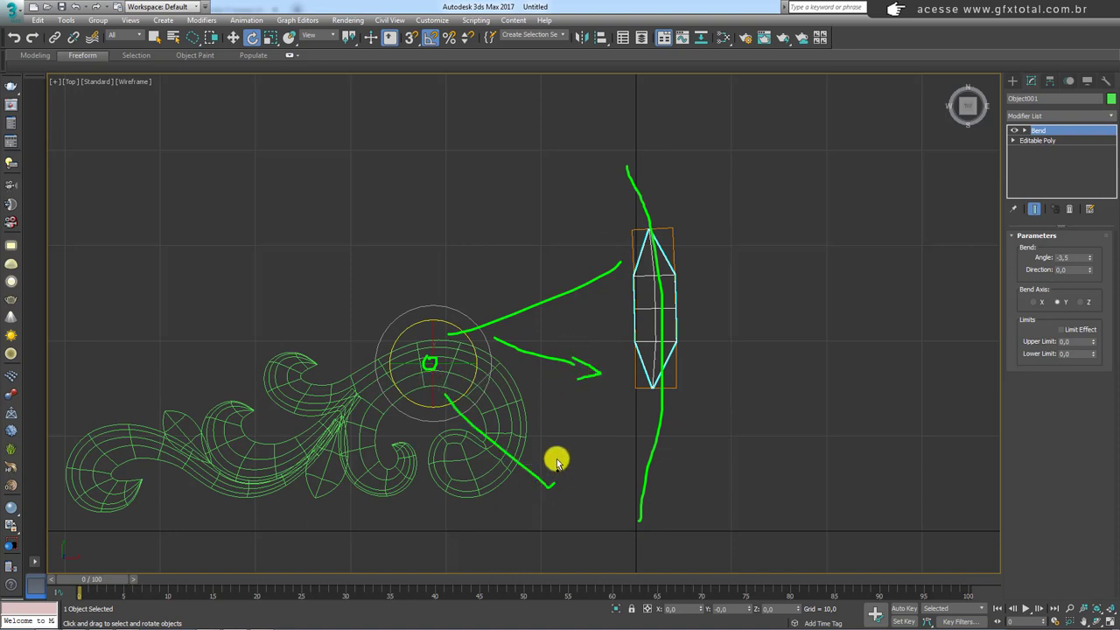
left_click_drag(525, 516, 570, 520)
key("Escape")
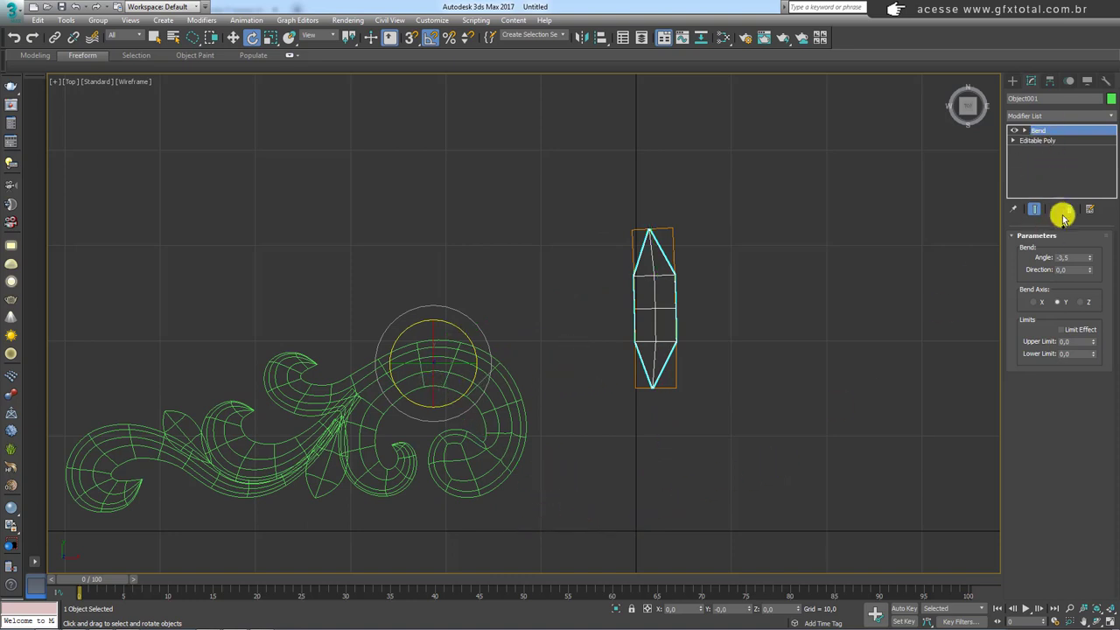
Remove the old Bend modifier and center the leaf's pivot on the object.
left_click(1064, 208)
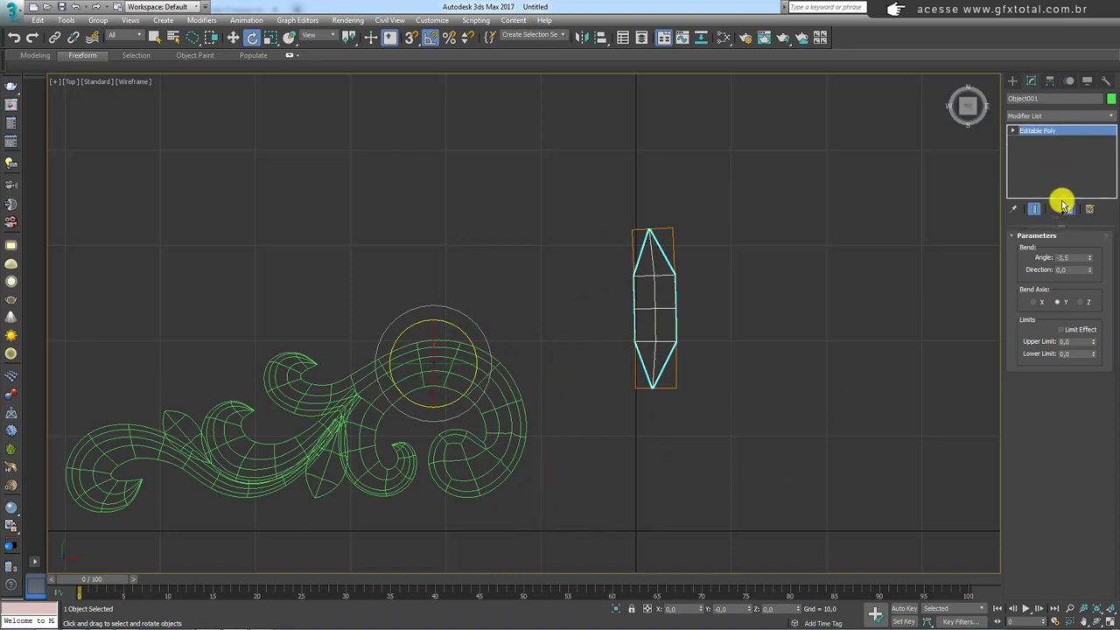
left_click(1050, 80)
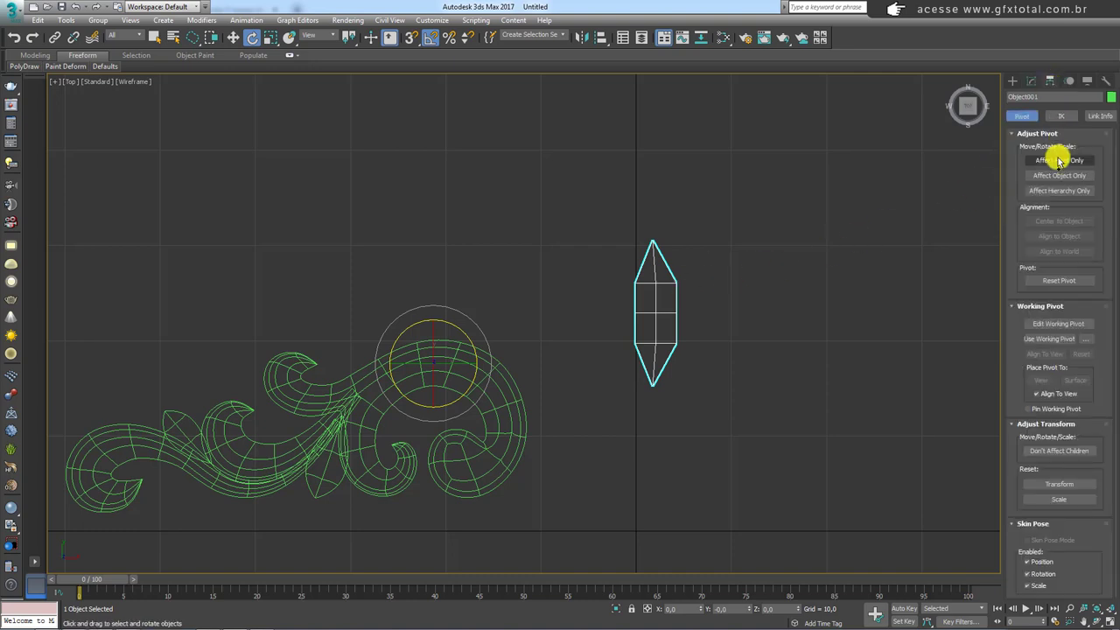
left_click(1059, 160)
left_click(1060, 221)
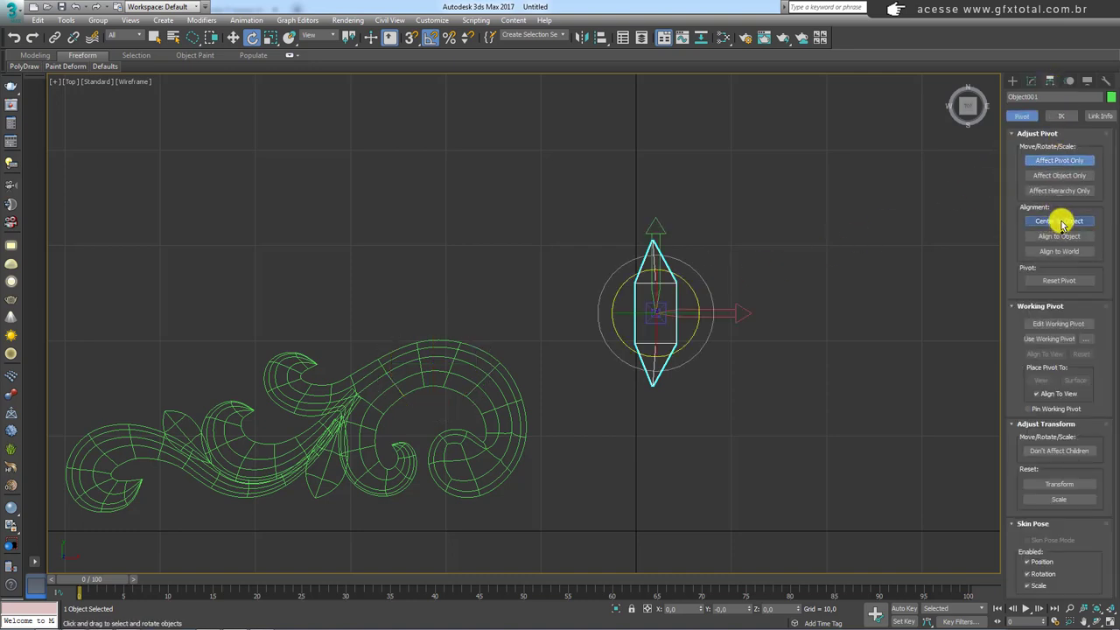
left_click(1058, 160)
left_click(1032, 82)
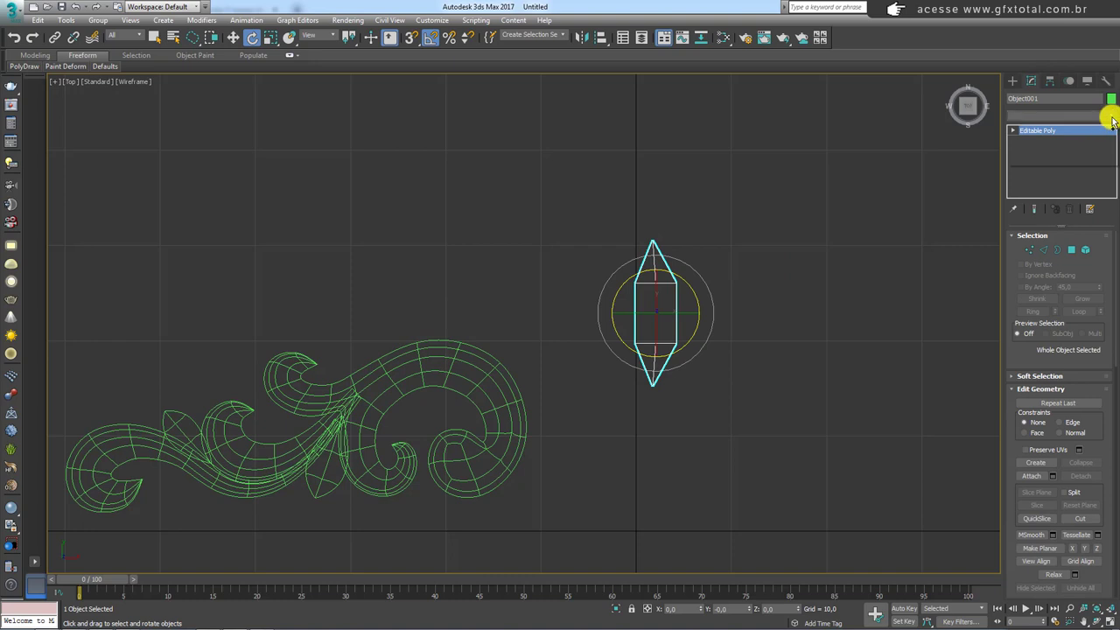
Add a Bend of -53 degrees on the Y axis and move the piece to the scroll's tip.
left_click(1112, 116)
left_click_drag(1114, 153, 1110, 180)
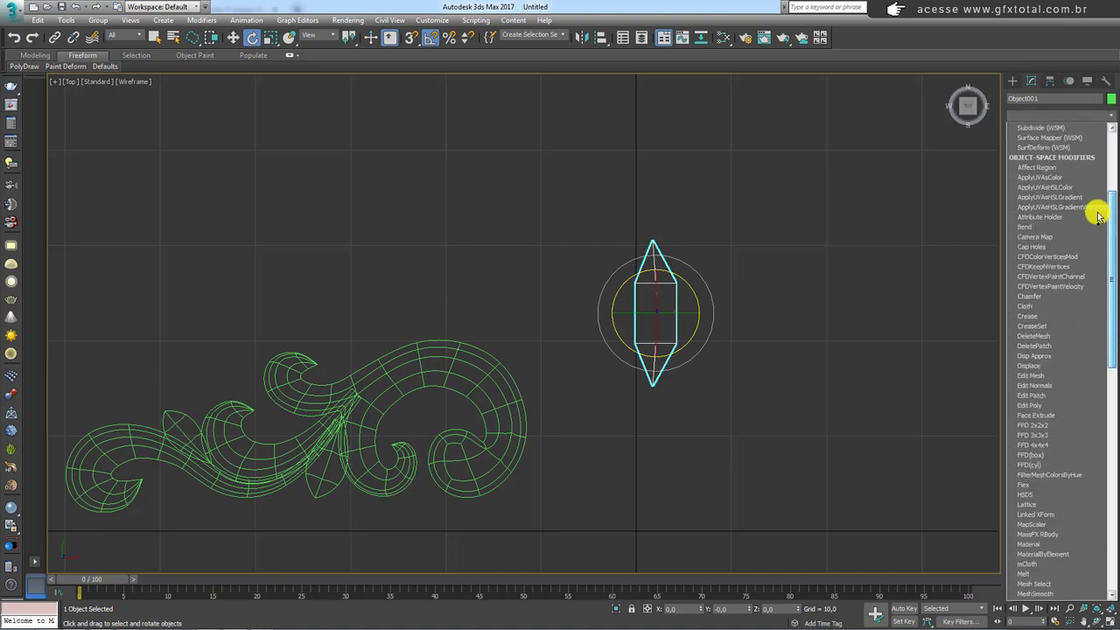
left_click(1032, 220)
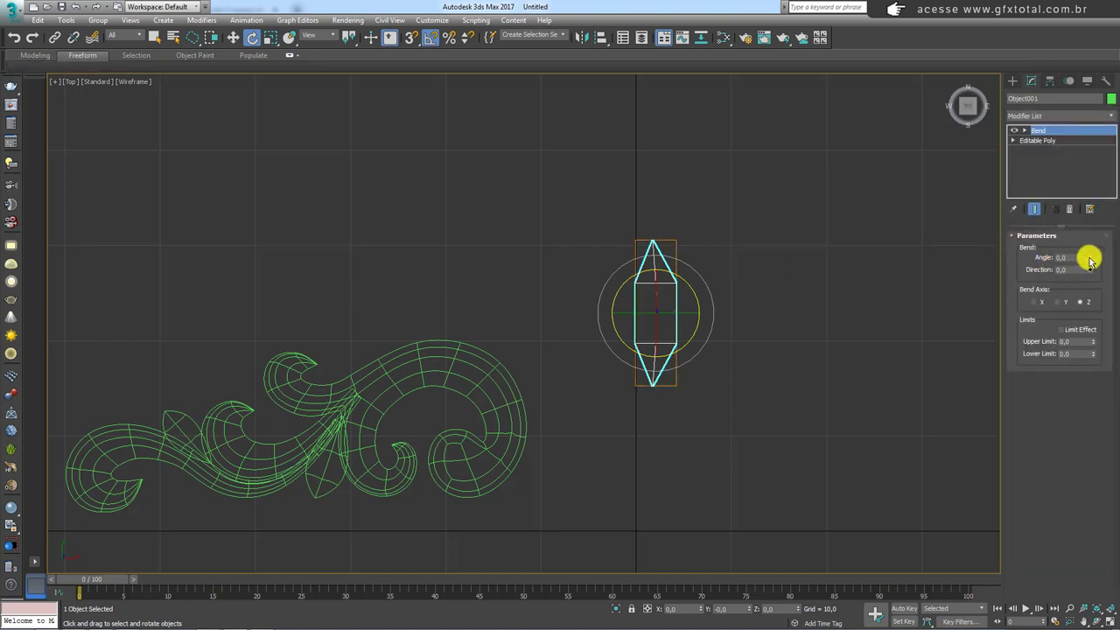
left_click_drag(1092, 261, 1088, 238)
left_click(1044, 302)
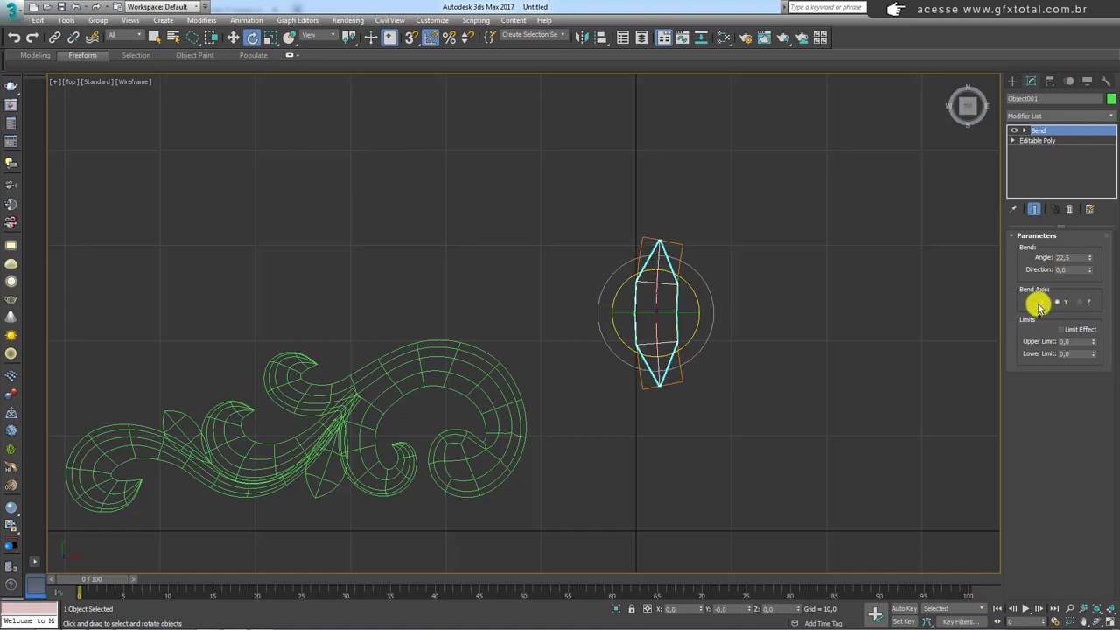
left_click(1057, 302)
scroll(678, 289, "up", 4)
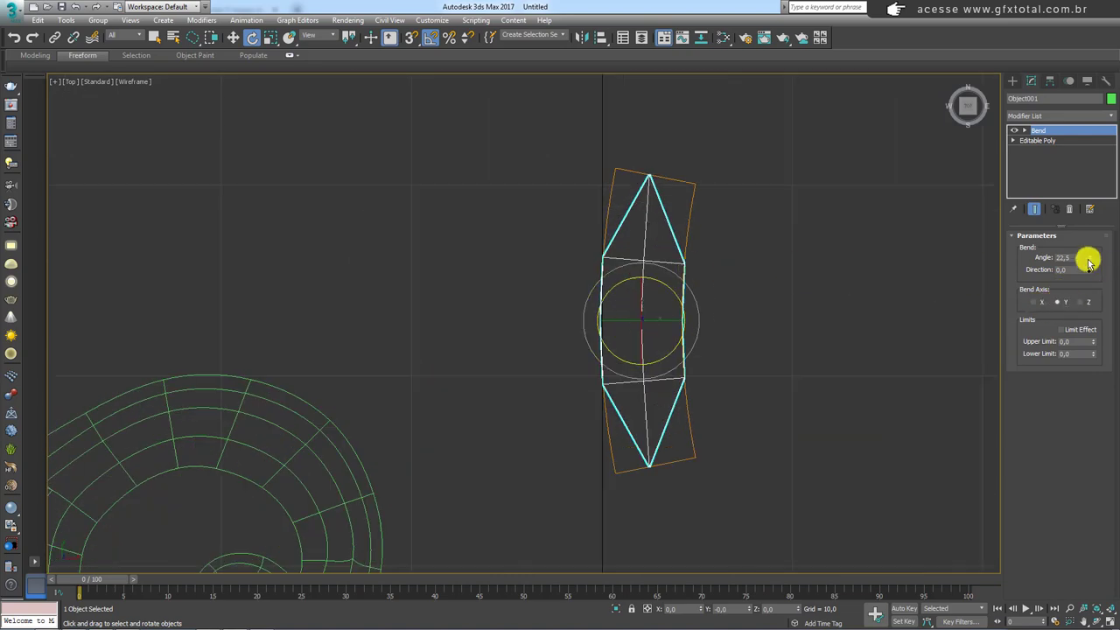
left_click_drag(1089, 262, 1057, 342)
scroll(592, 263, "down", 2)
key("w")
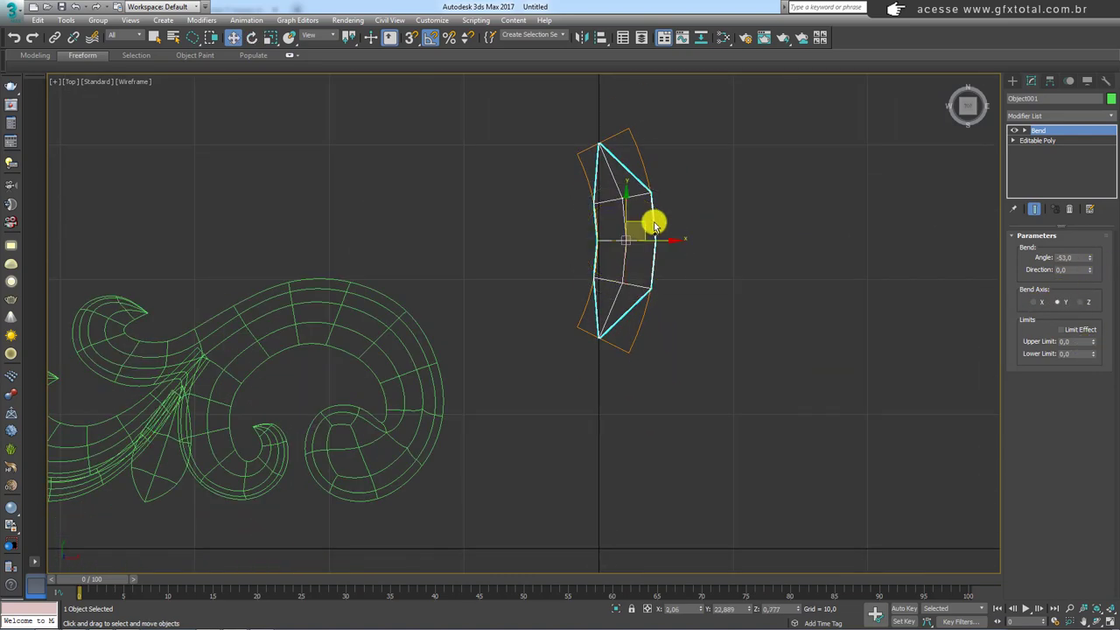
left_click_drag(654, 225, 482, 394)
Fit the piece against the scroll tip, deepen the bend to -77.5, and collapse to editable poly.
key("F3")
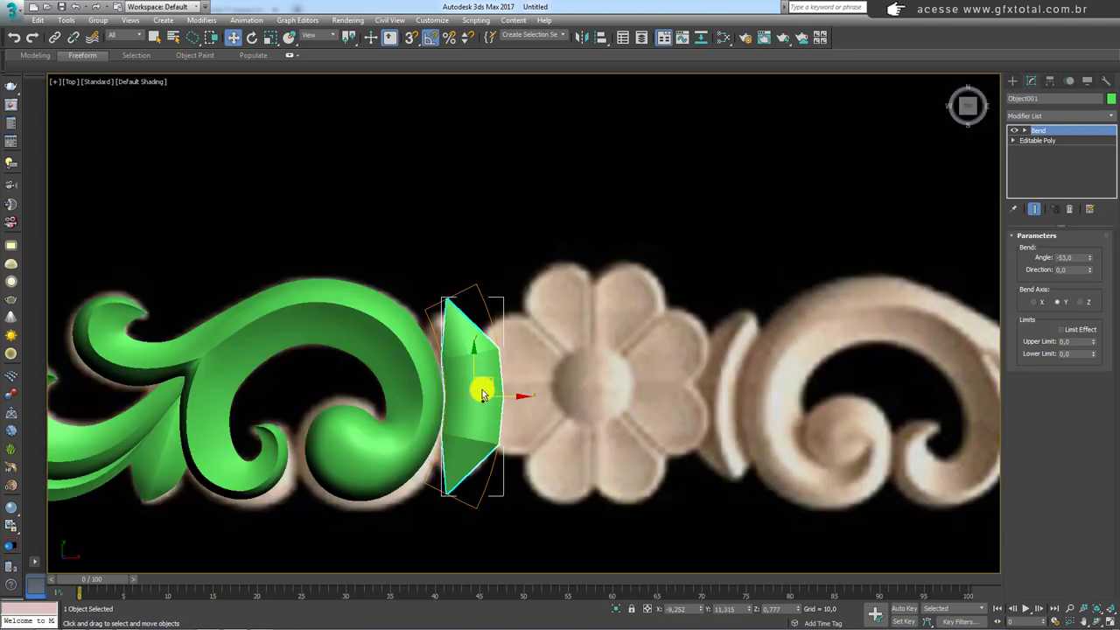
middle_click_drag(482, 393, 532, 341)
mouse_move(532, 341)
left_mouse_down()
mouse_move(523, 329)
mouse_move(536, 340)
left_mouse_up()
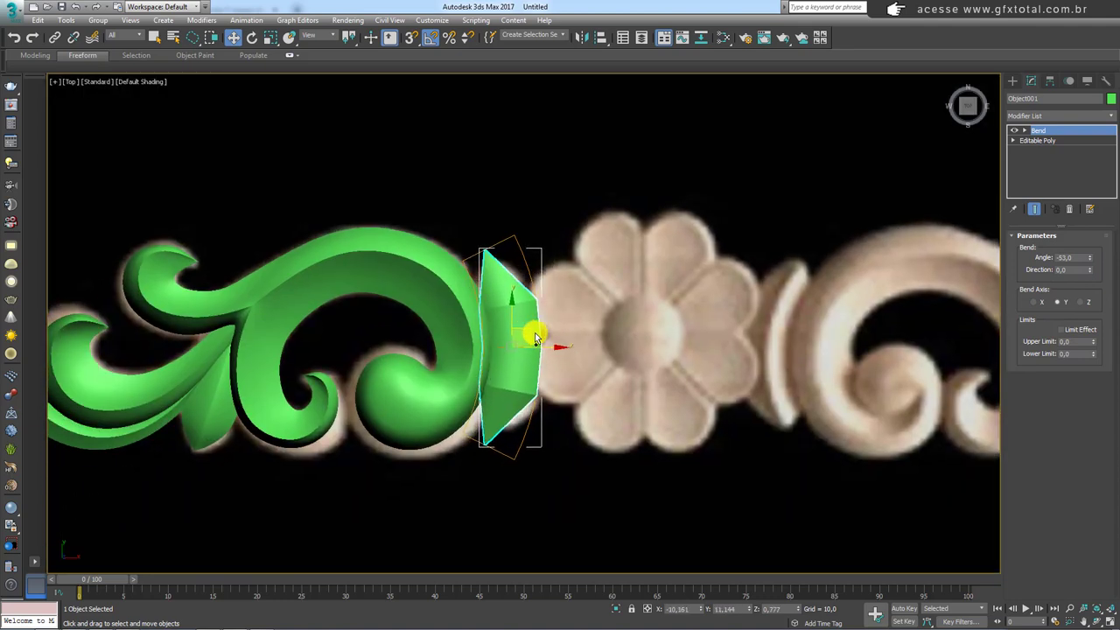
left_click_drag(1091, 262, 1080, 288)
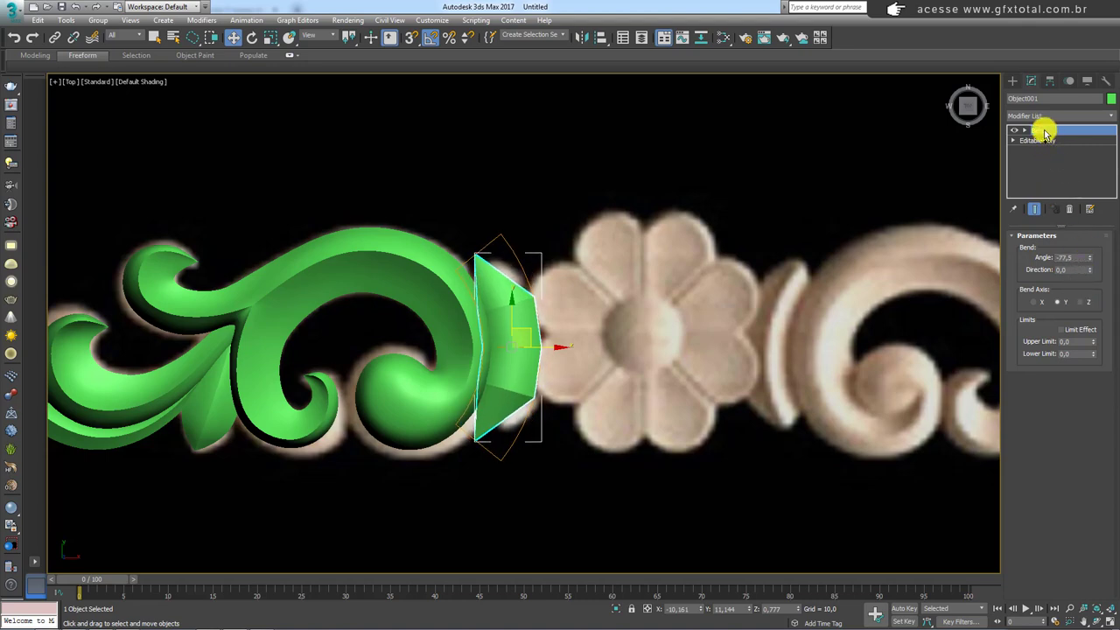
right_click(504, 294)
mouse_move(551, 414)
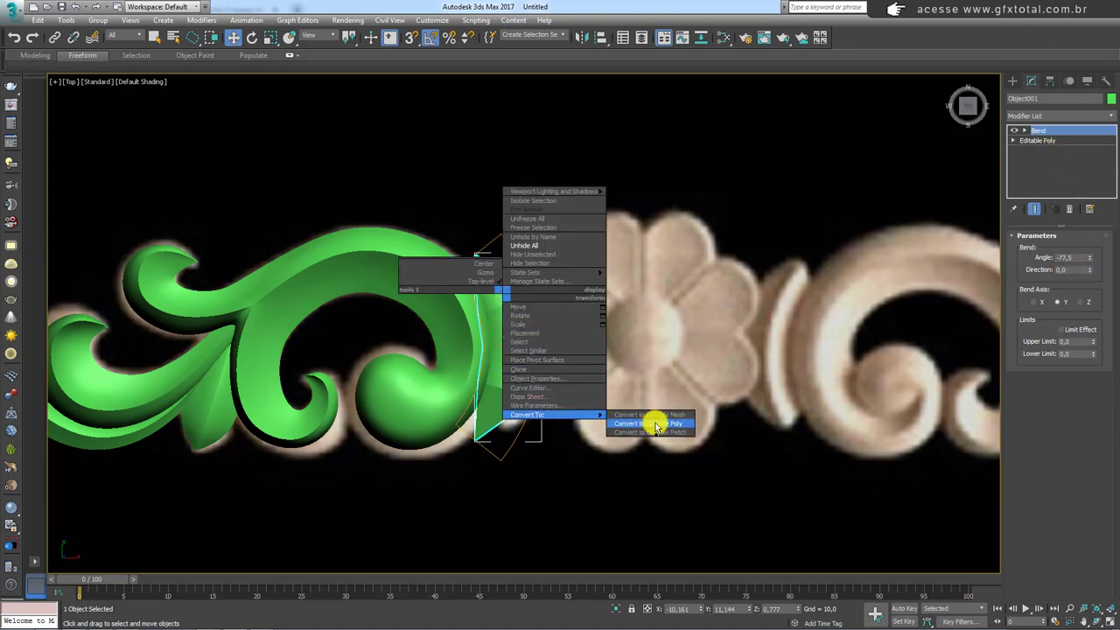
left_click(654, 424)
Scale the end piece's element smaller to fit the scroll.
left_click(1081, 251)
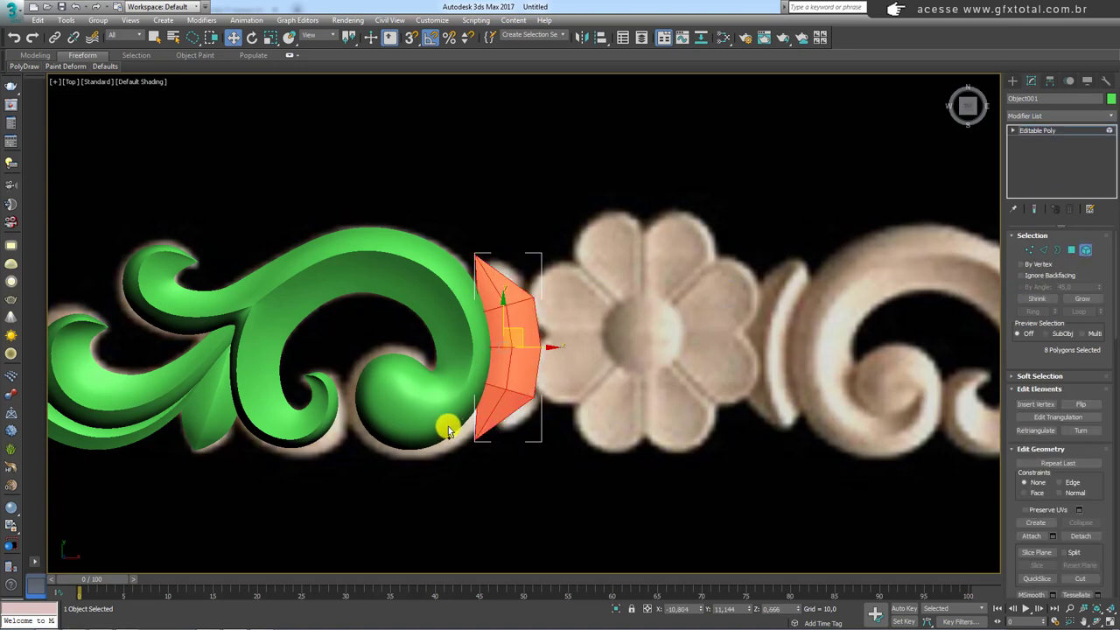
key("e")
key("r")
left_click_drag(525, 325, 524, 349)
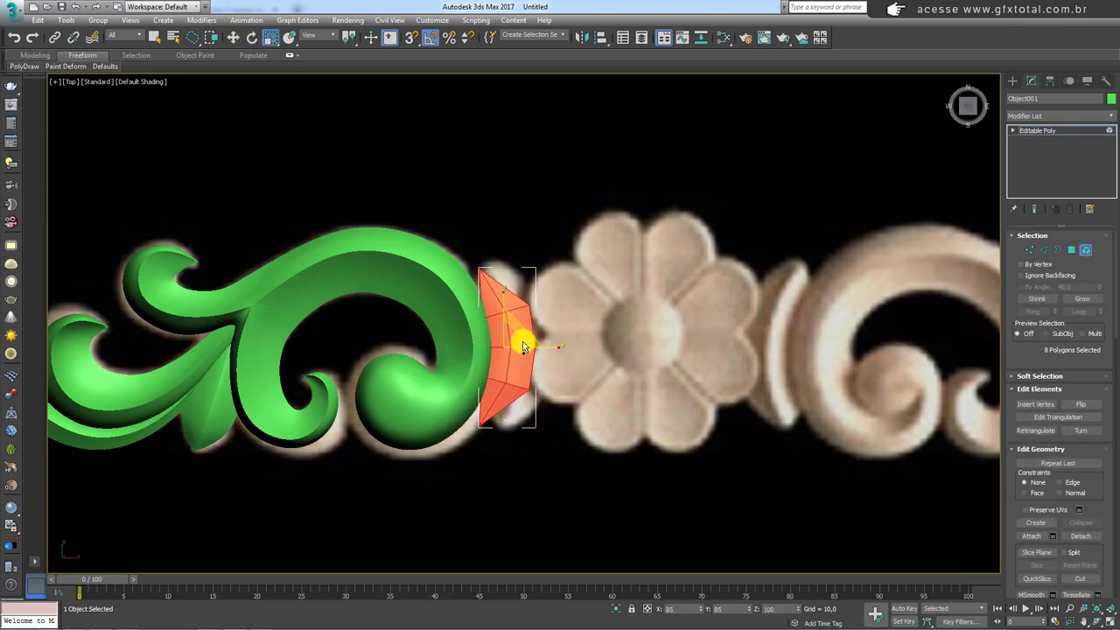
middle_click_drag(526, 350, 536, 352)
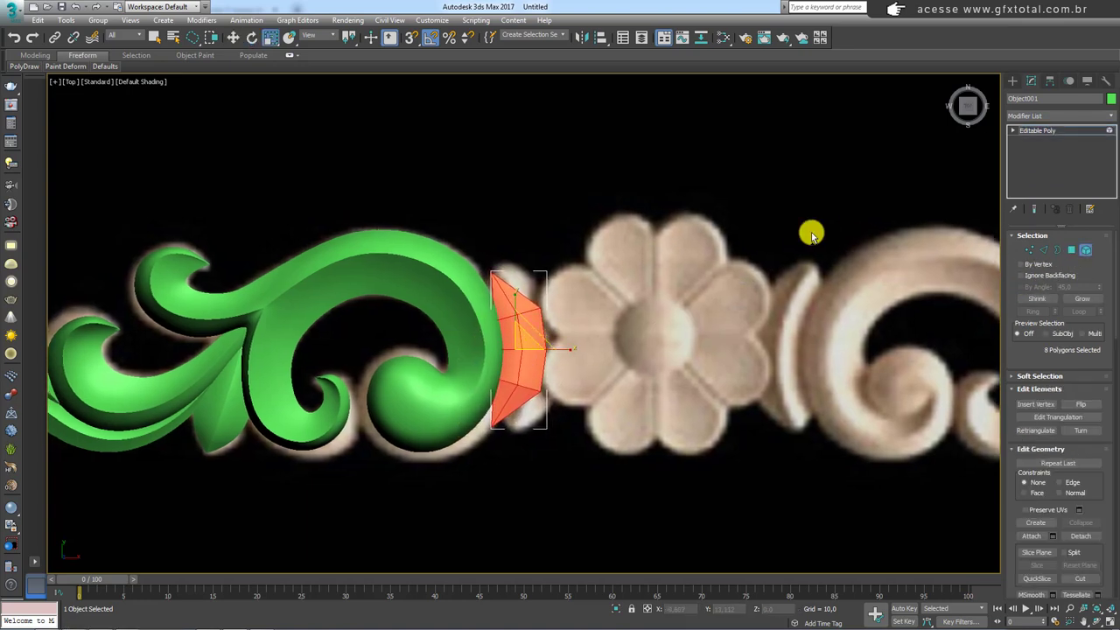
Move the top and bottom corner vertices outward to widen the cap.
left_click(1030, 250)
left_click(492, 273)
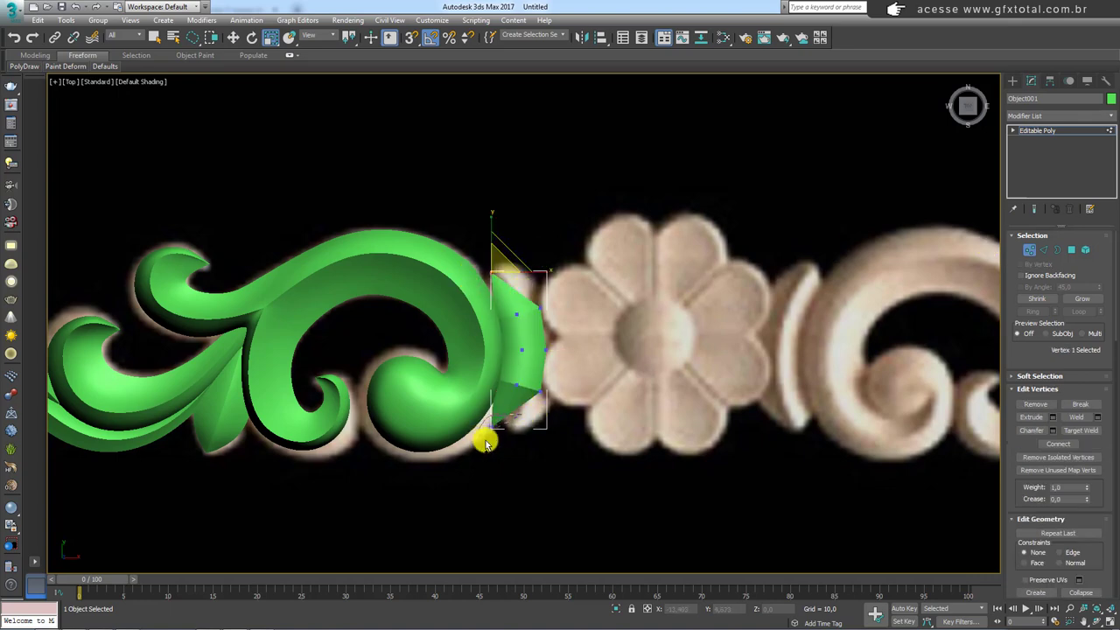
left_click(491, 427, "ctrl")
key("w")
left_click_drag(539, 354, 540, 334)
key("r")
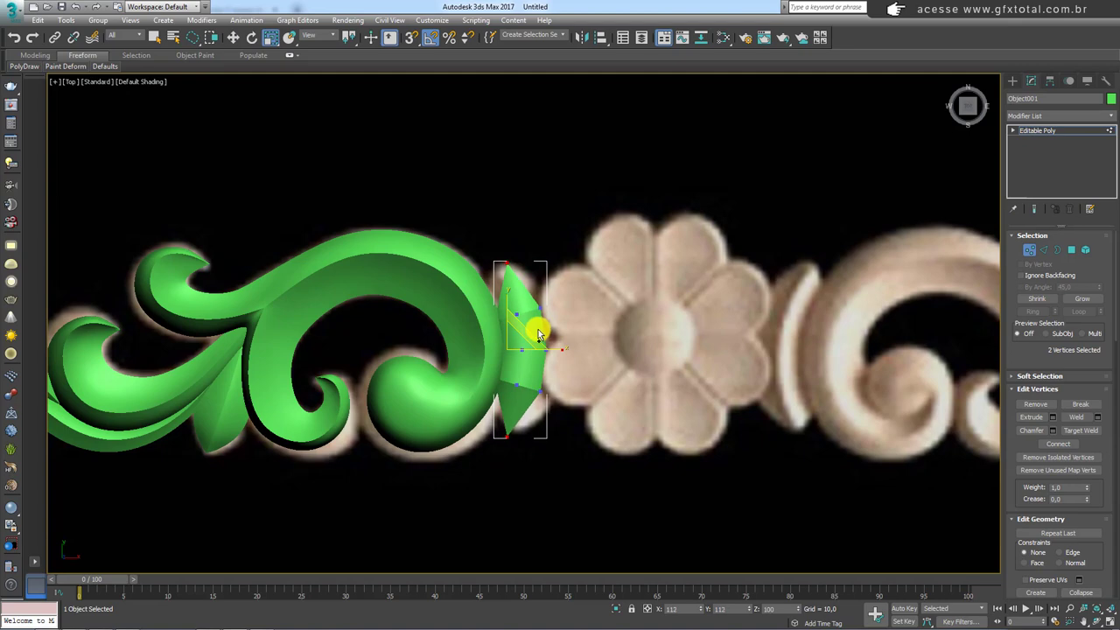
left_click(1077, 131)
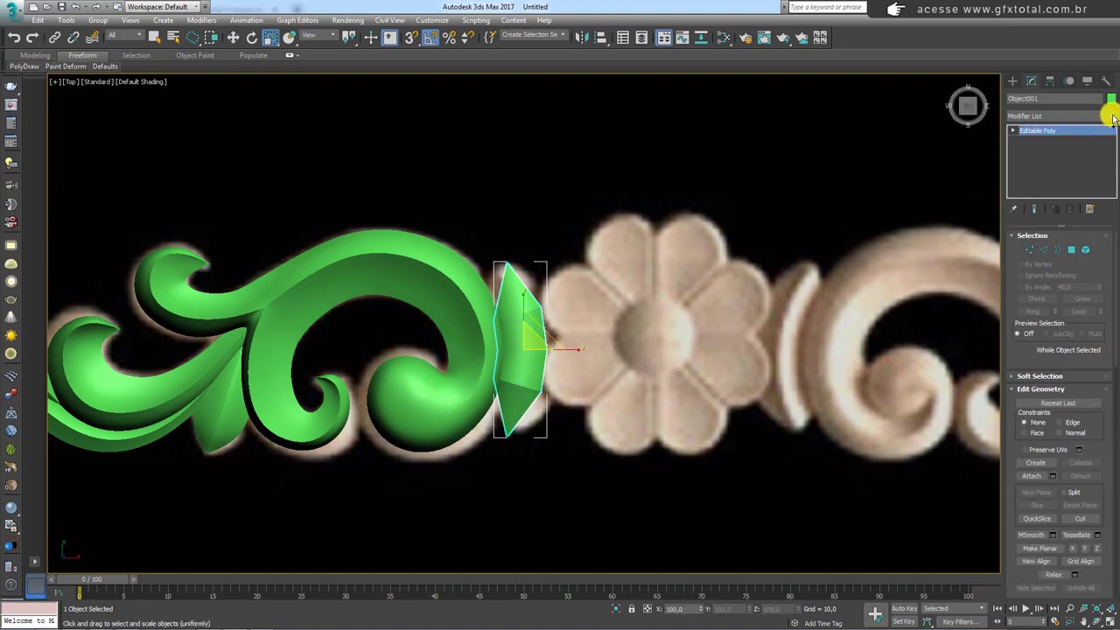
Add a TurboSmooth modifier to the end piece.
left_click(1113, 116)
scroll(1082, 525, "down", 10)
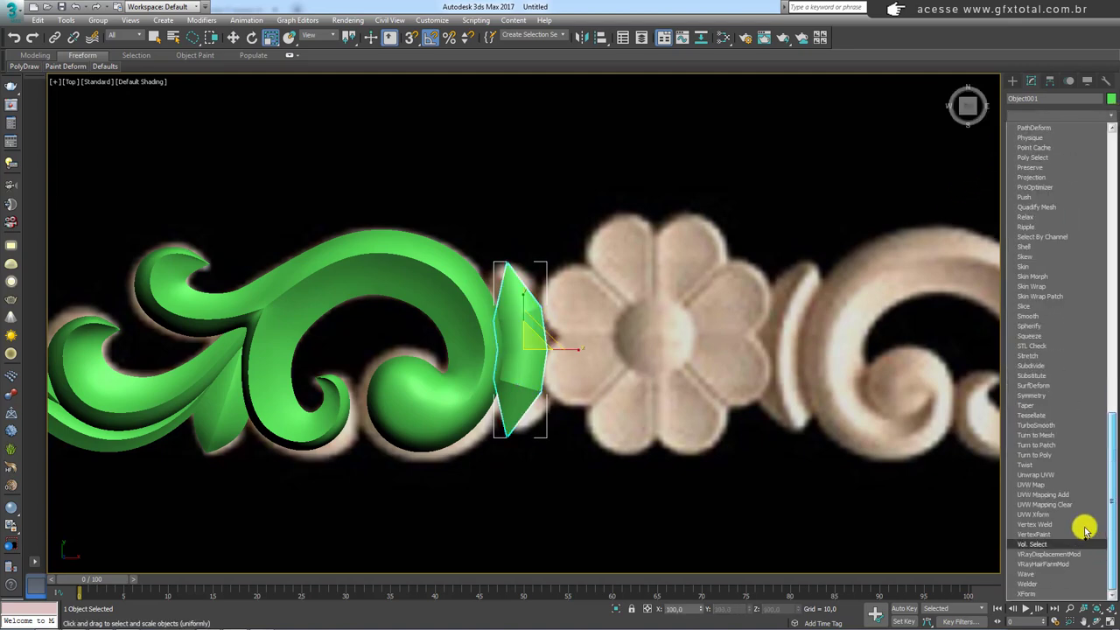
left_click(1057, 430)
mouse_move(546, 343)
middle_mouse_down("alt")
mouse_move(570, 320)
mouse_move(549, 291)
mouse_move(592, 250)
mouse_move(633, 265)
mouse_move(609, 357)
middle_mouse_up("alt")
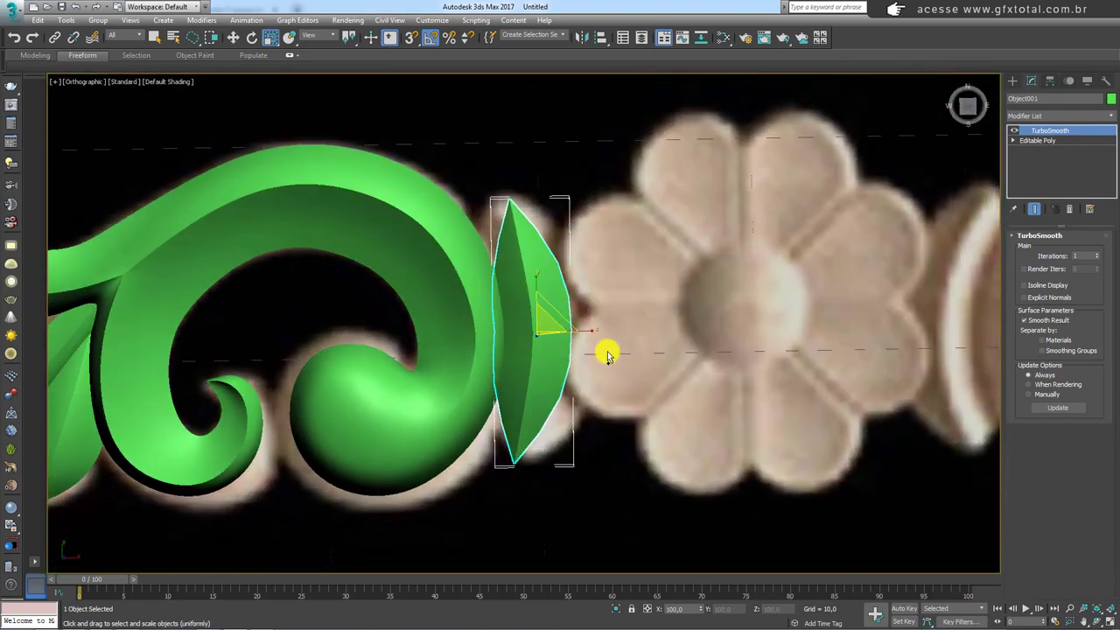
With Show End Result on, spread two right-edge vertices apart vertically.
left_click(1013, 141)
left_click(1035, 150)
left_click(562, 263)
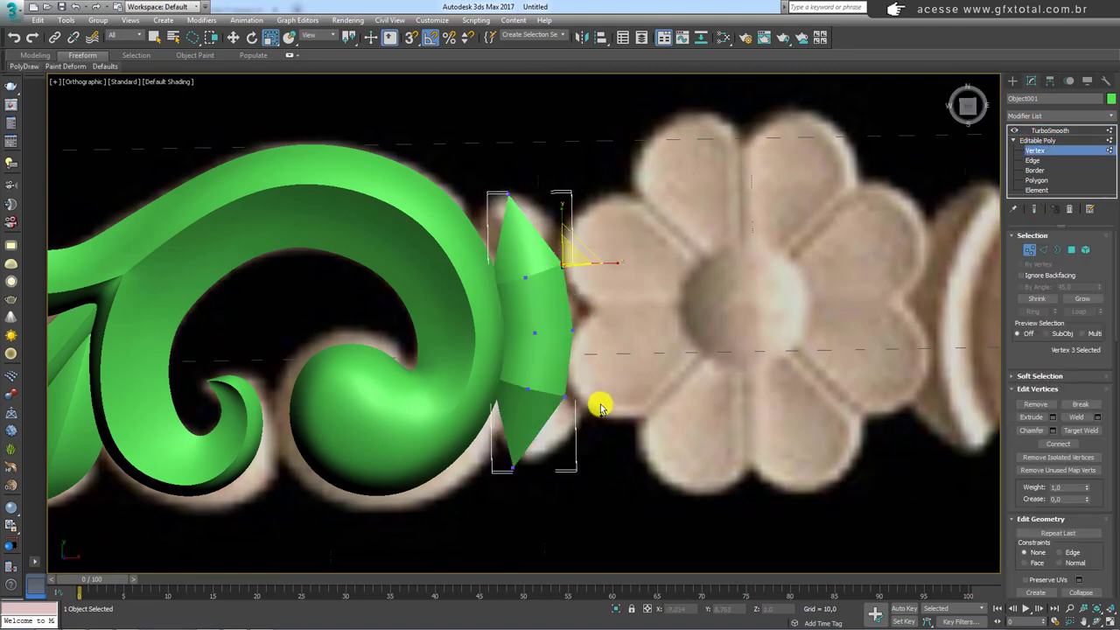
left_click(563, 413, "ctrl")
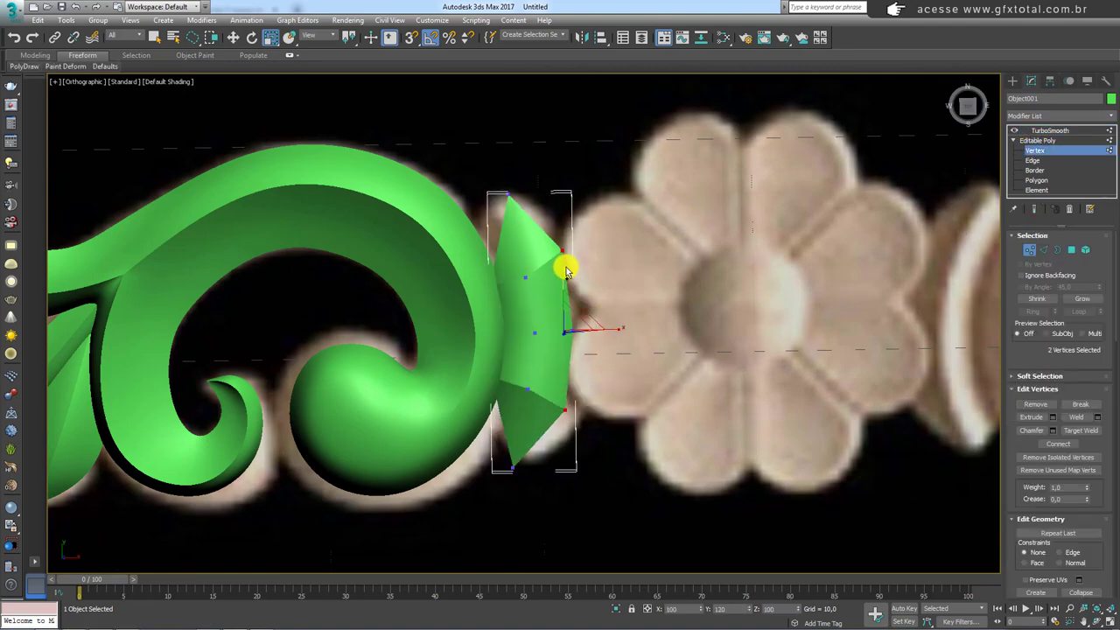
left_click(1032, 209)
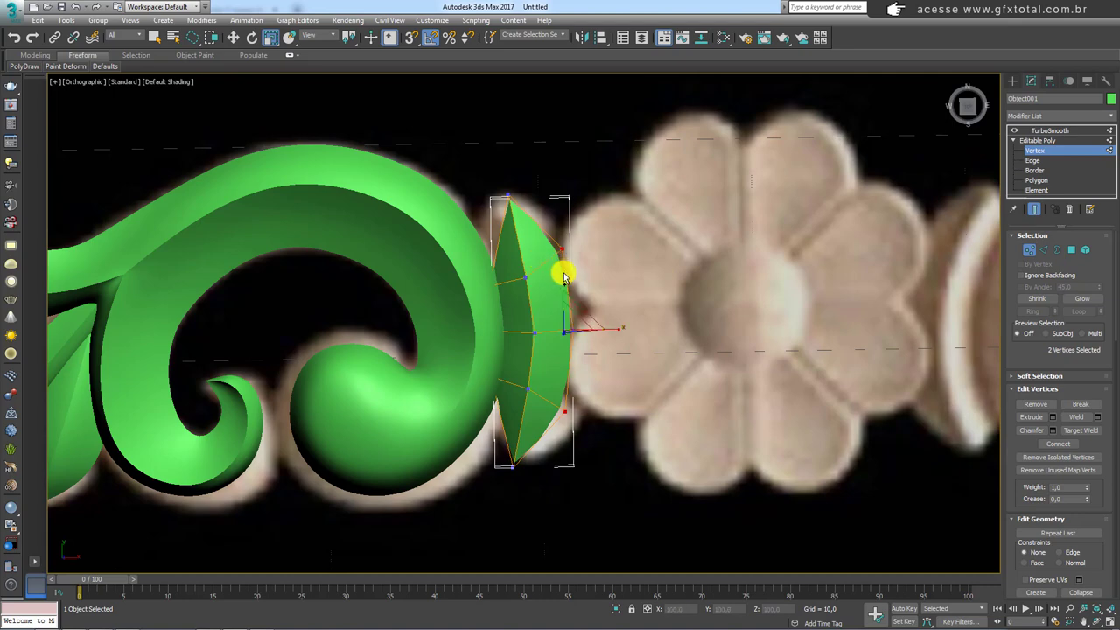
left_click_drag(592, 313, 599, 310)
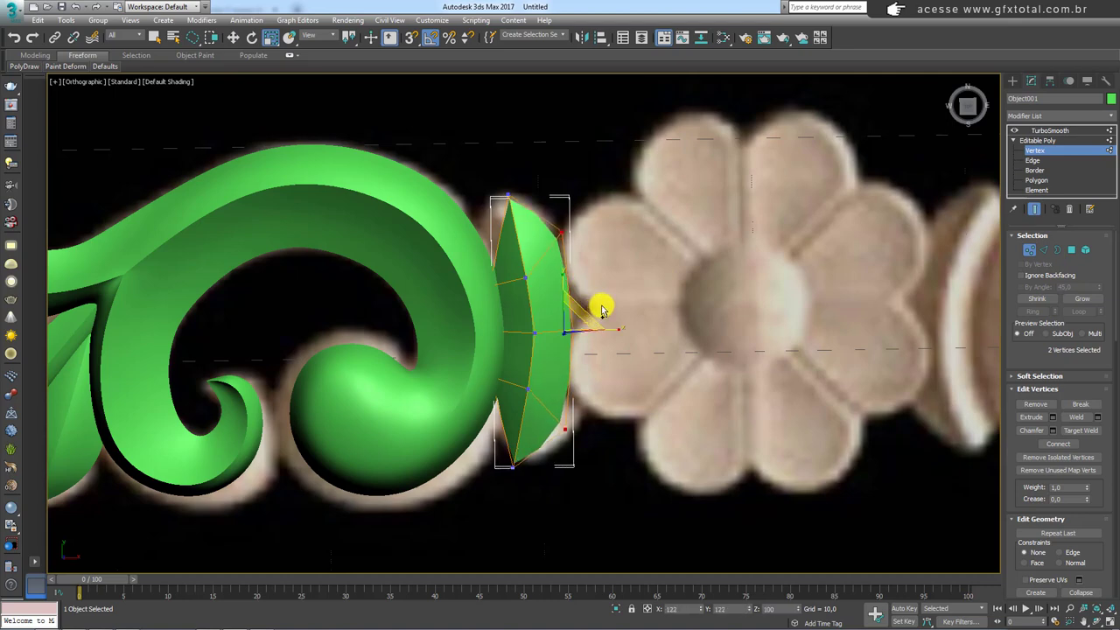
Select vertices along the cap's left edge and inspect the rounded shape.
left_click_drag(503, 298, 504, 385)
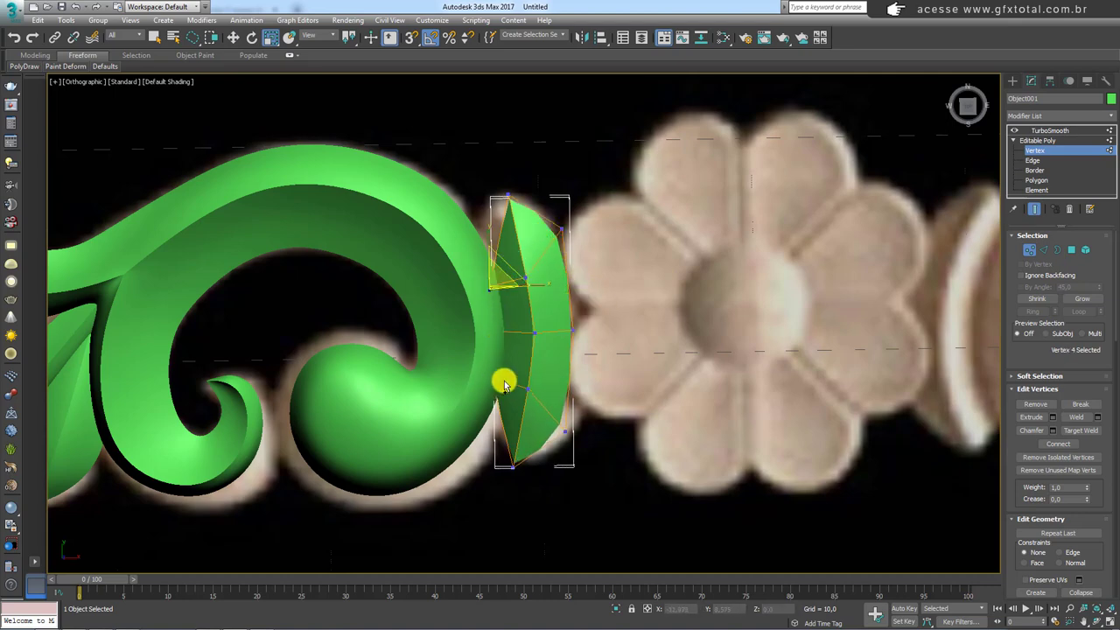
left_click_drag(501, 345, 482, 321)
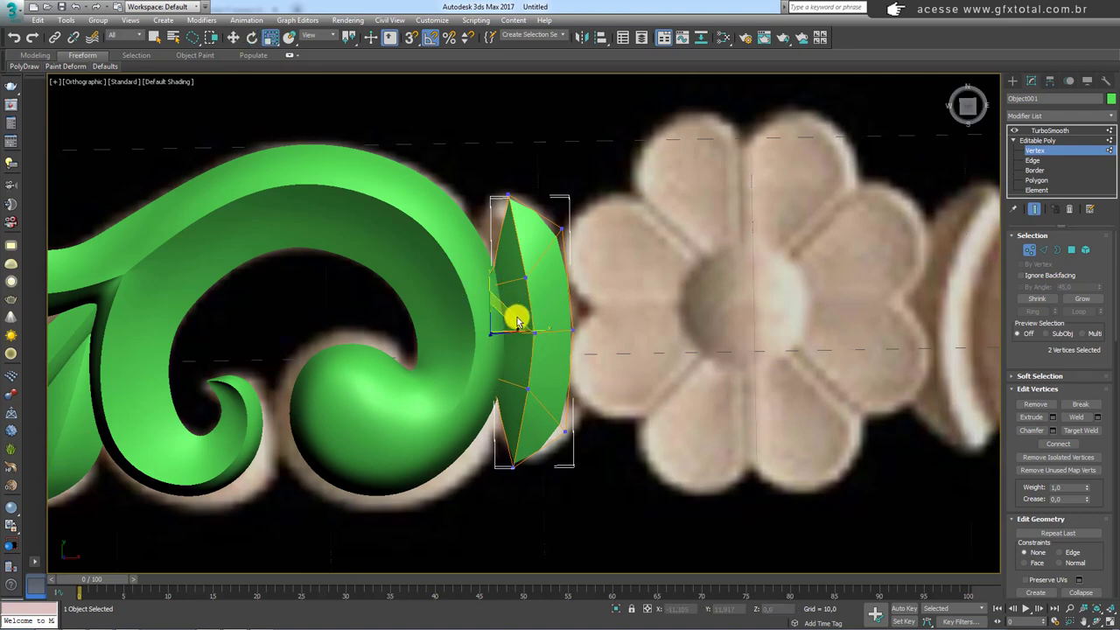
key("F3")
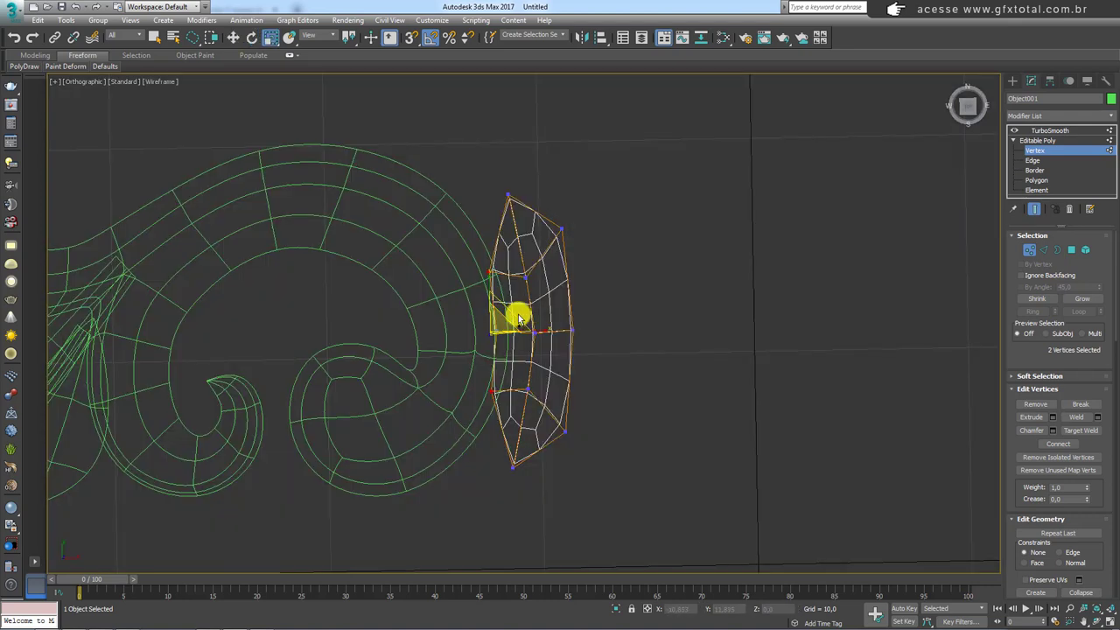
key("F3")
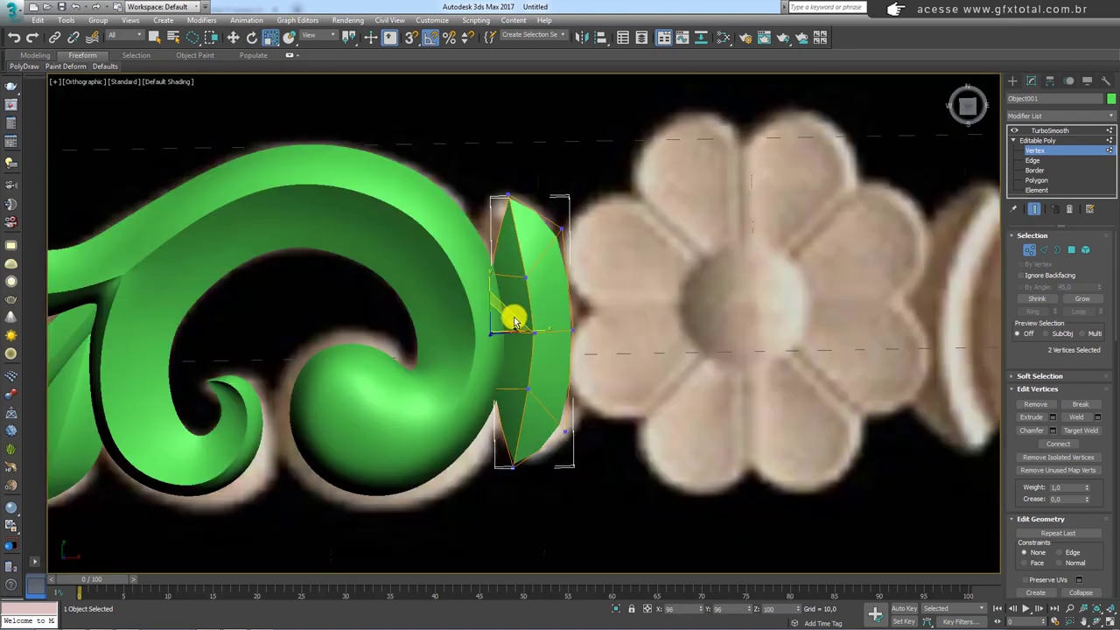
left_click(525, 277)
left_click(537, 389, "ctrl")
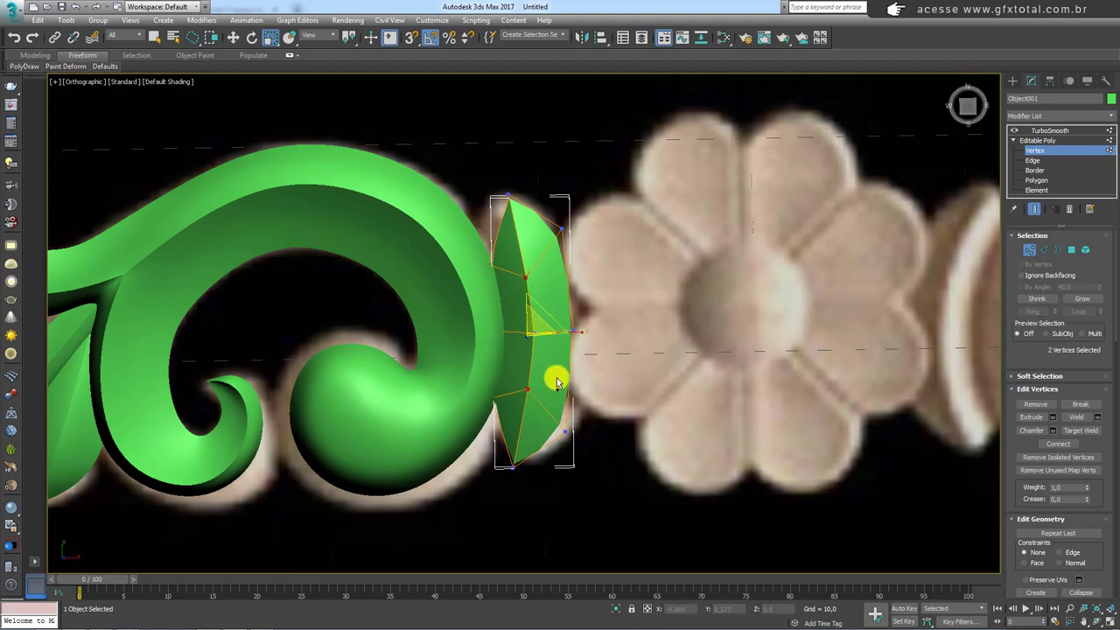
mouse_move(574, 324)
middle_mouse_down("alt")
mouse_move(600, 271)
mouse_move(779, 238)
middle_mouse_up("alt")
Select the large green scroll, Plane002, and step down to its editable poly.
left_click(1055, 131)
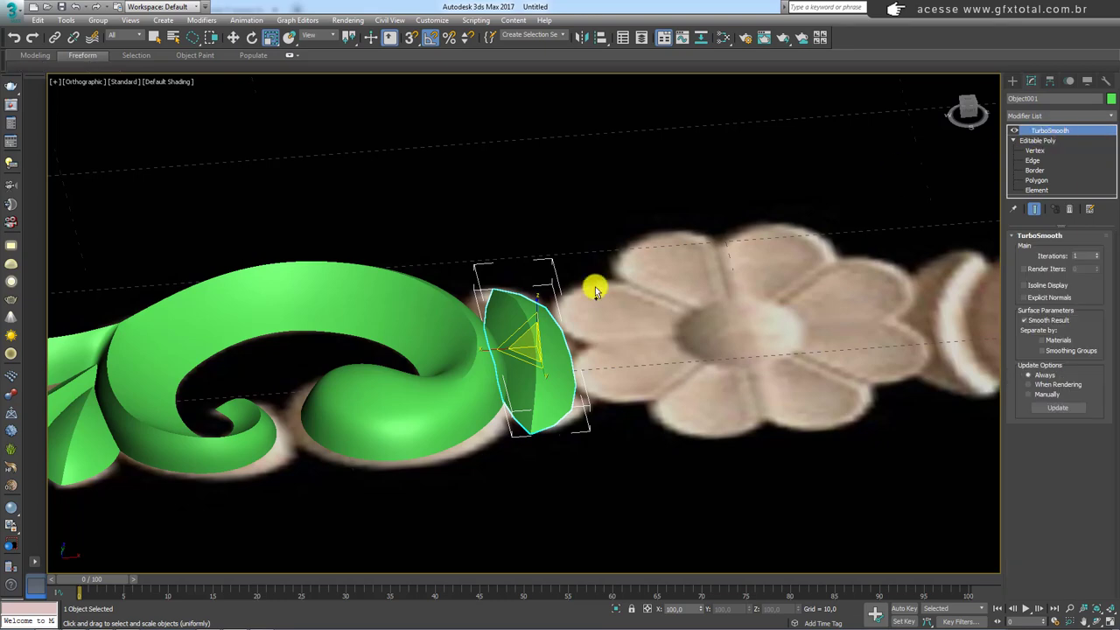
middle_click_drag(595, 283, 658, 277, "alt")
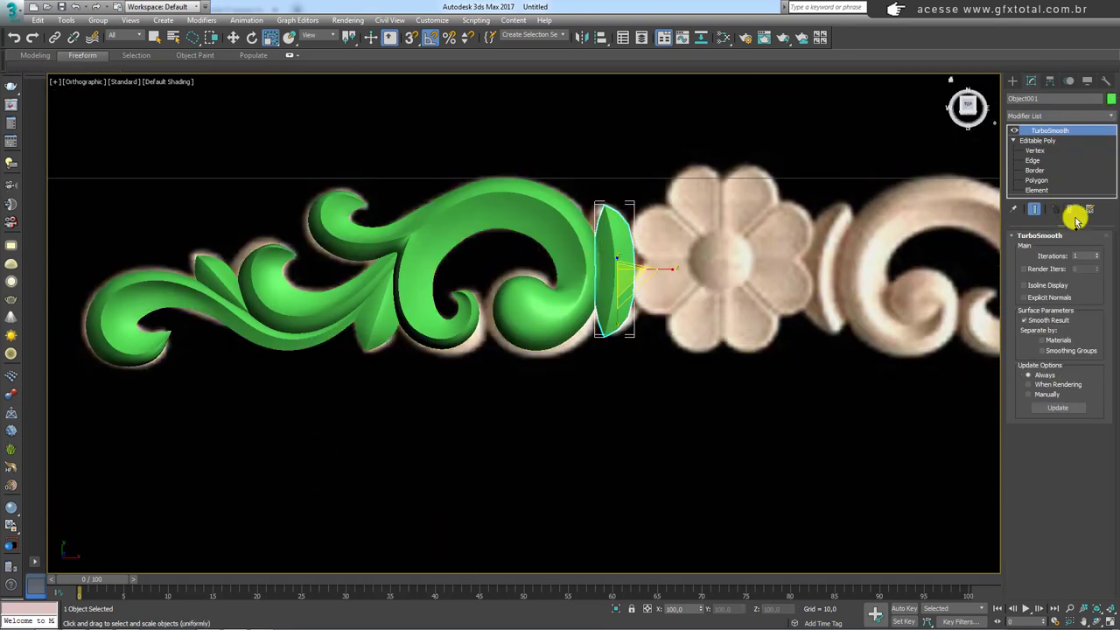
left_click(583, 237)
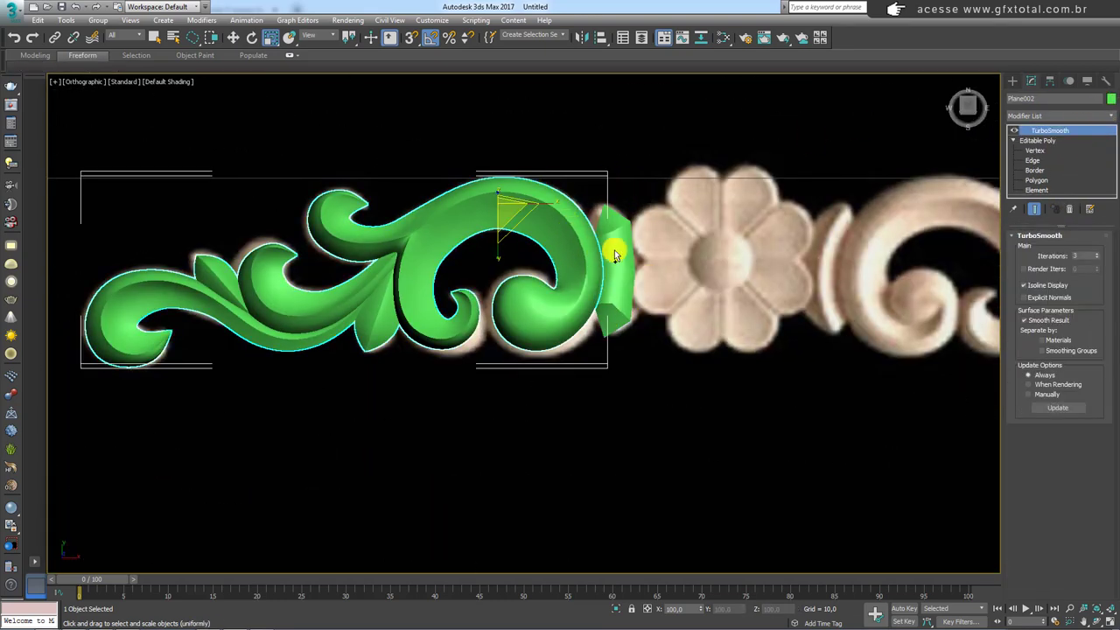
left_click(1063, 140)
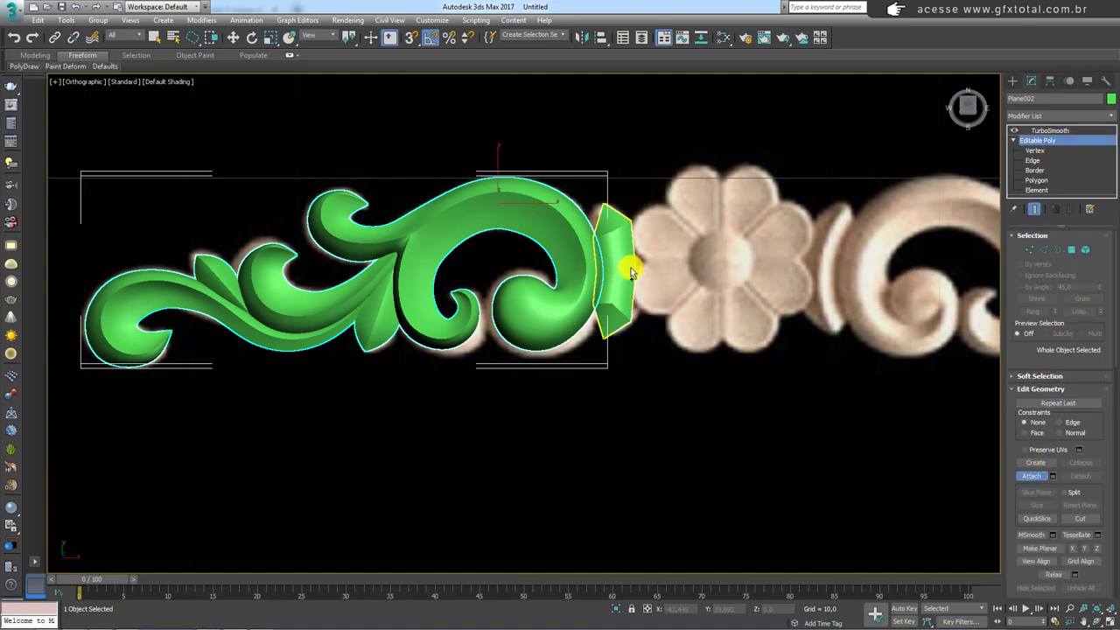
key("w")
mouse_move(700, 225)
middle_mouse_down("alt")
mouse_move(711, 285)
mouse_move(552, 253)
mouse_move(645, 292)
mouse_move(755, 273)
middle_mouse_up("alt")
View the flower straight from above in Top view, zoomed in.
scroll(728, 271, "up", 2)
scroll(643, 310, "up", 2)
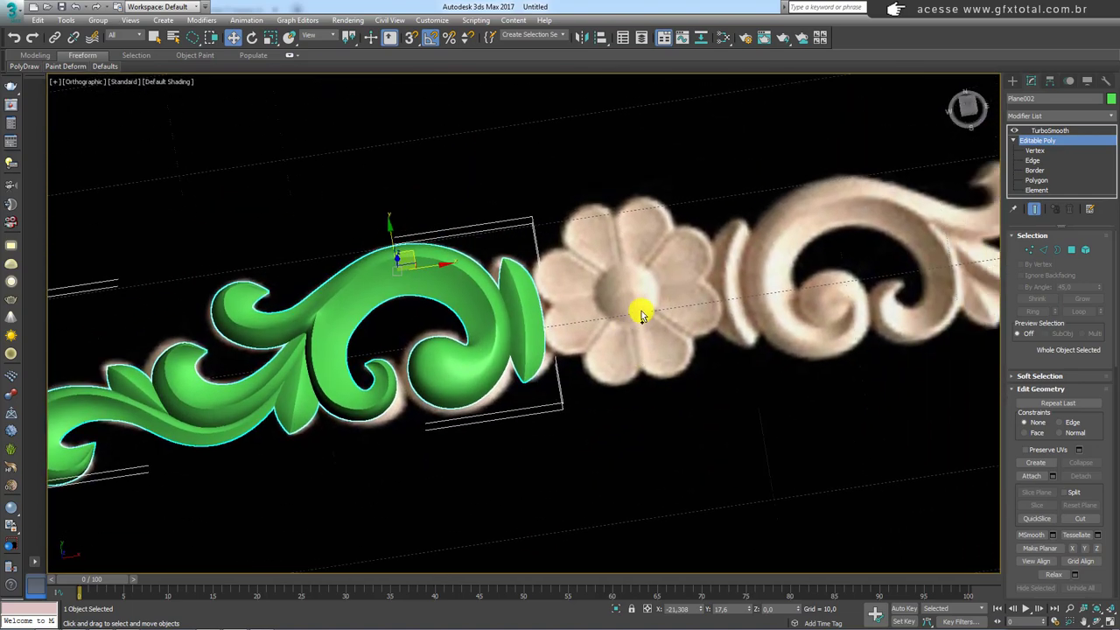
scroll(676, 280, "up", 3)
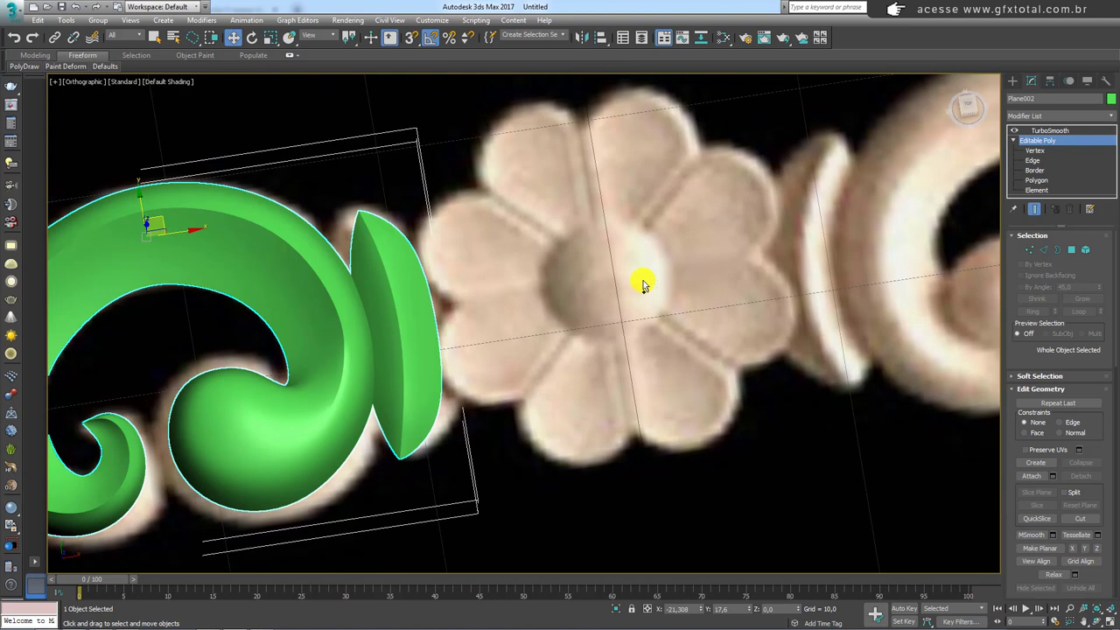
key("t")
scroll(554, 292, "up", 3)
scroll(580, 253, "up", 3)
Create a cylinder at the flower's centre, radius 2.843 and height 2.145.
scroll(580, 253, "up", 2)
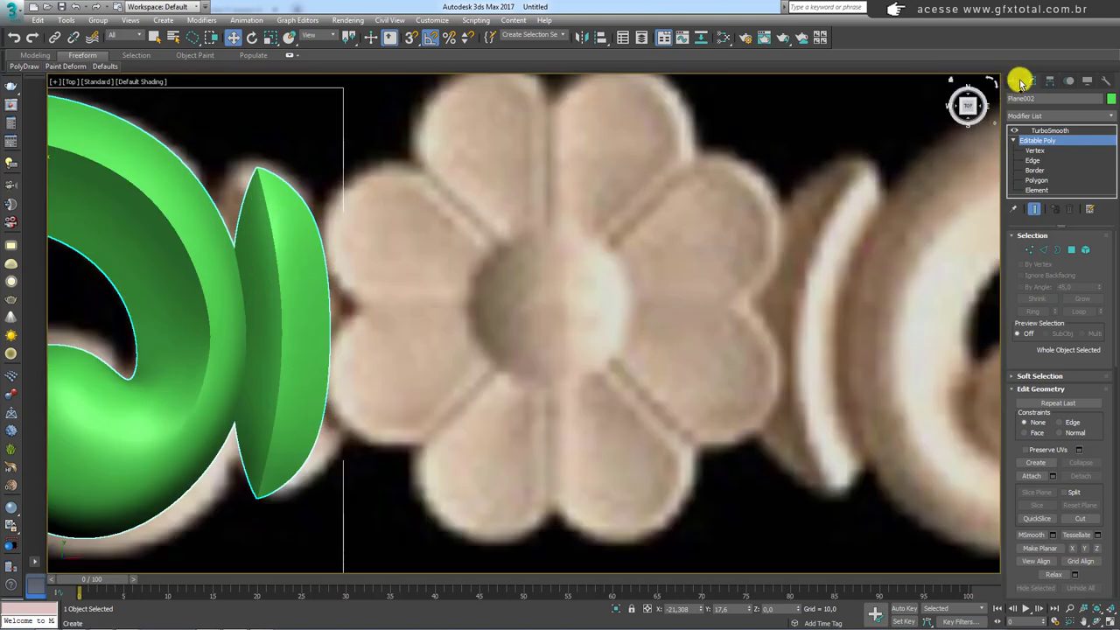
left_click(1012, 80)
middle_click_drag(794, 235, 732, 258)
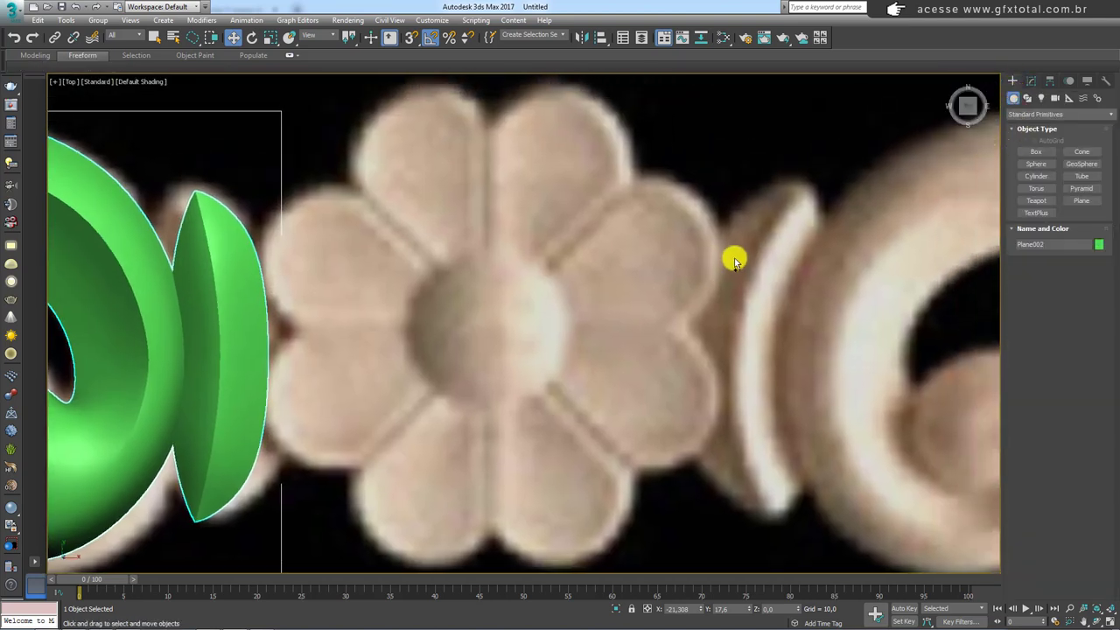
left_click(1034, 151)
left_click(1036, 177)
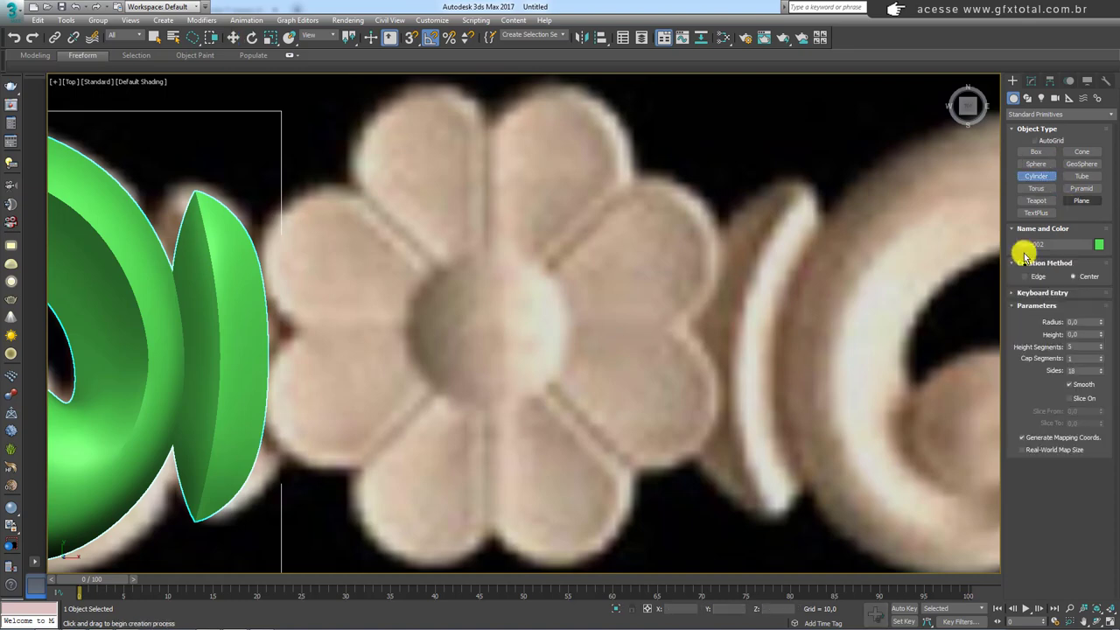
left_click_drag(487, 327, 545, 373)
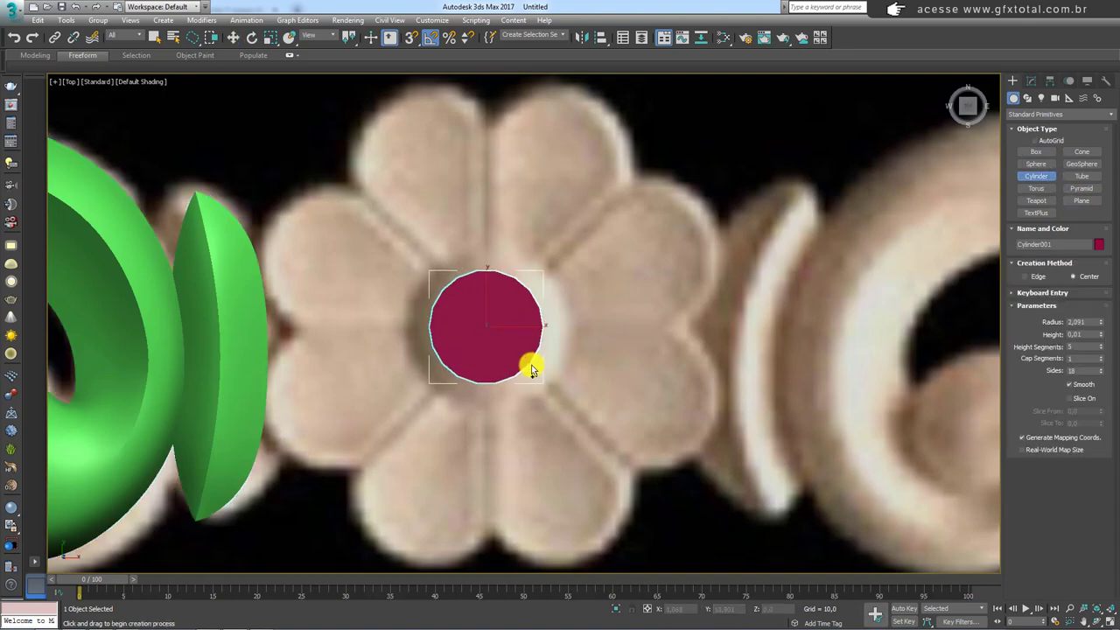
left_click(898, 320)
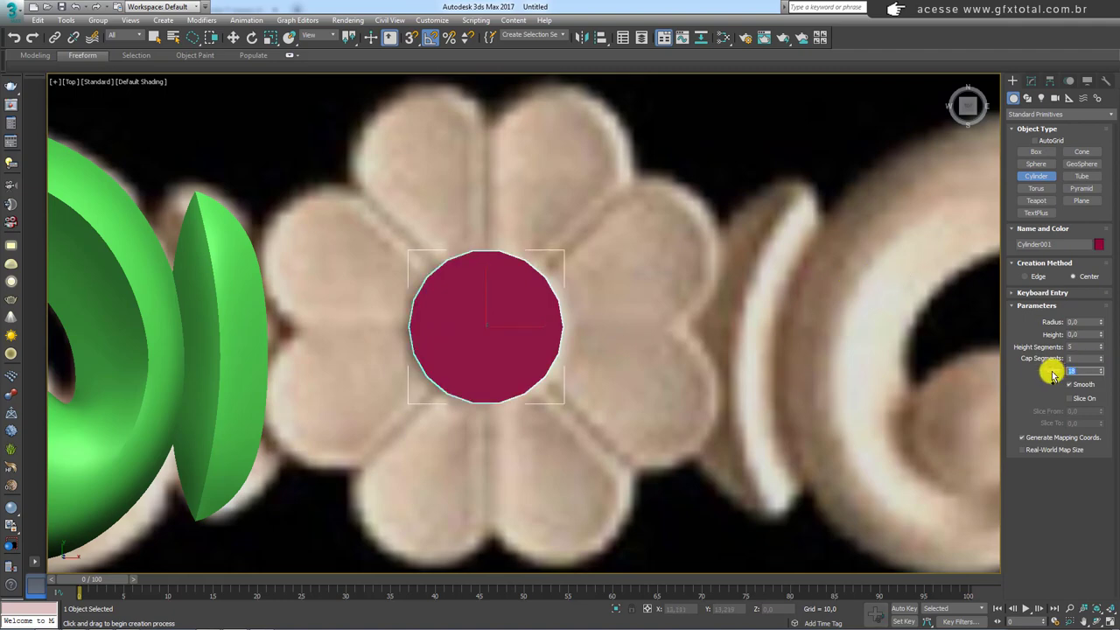
type("8")
Give the cylinder 8 sides and turn on Edged Faces.
mouse_move(549, 362)
middle_mouse_down("alt")
mouse_move(597, 300)
mouse_move(622, 321)
mouse_move(1093, 337)
middle_mouse_up("alt")
key("w")
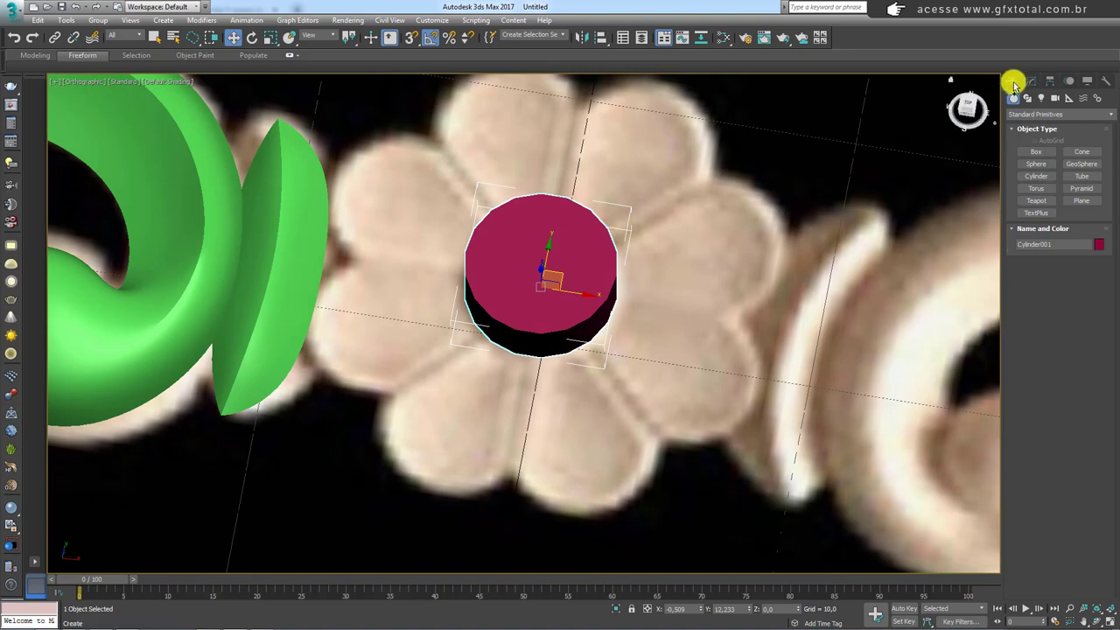
left_click(1031, 81)
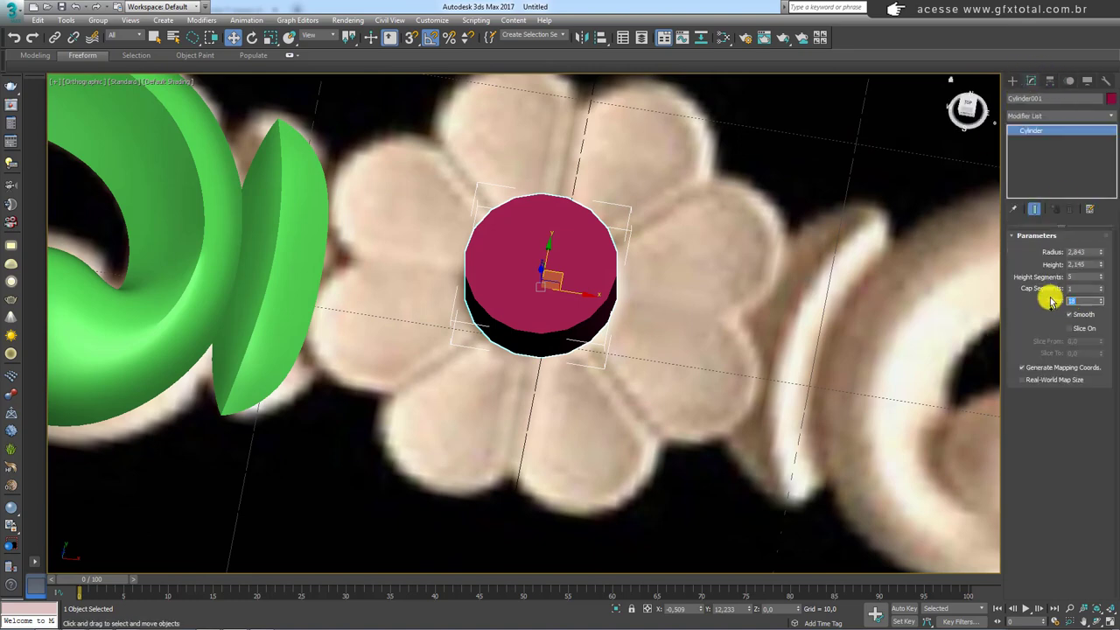
type("8")
key("Return")
mouse_move(618, 322)
middle_mouse_down("alt")
mouse_move(604, 302)
mouse_move(640, 312)
mouse_move(611, 295)
middle_mouse_up("alt")
key("F4")
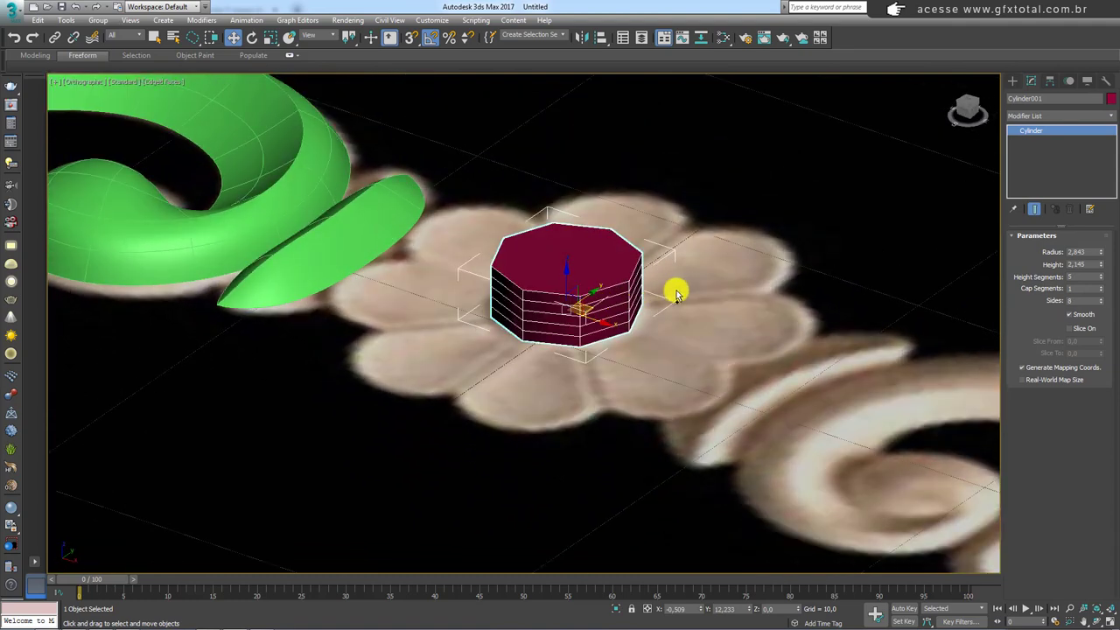
Set height segments to 1, convert the cylinder to editable poly, and lower its top face.
right_click(1101, 277)
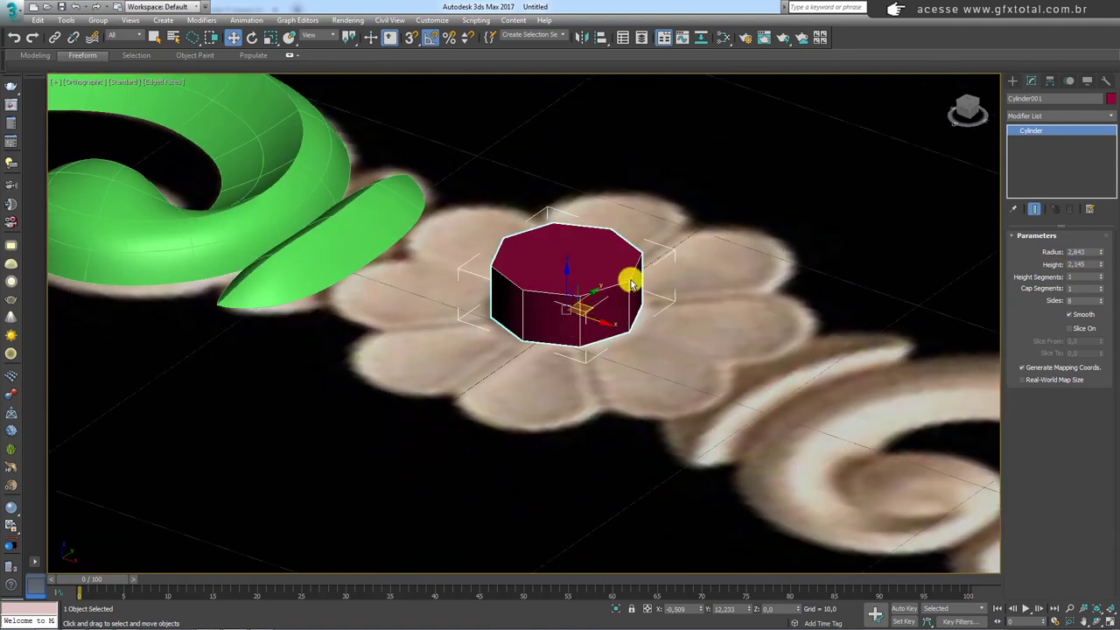
mouse_move(630, 280)
middle_mouse_down("alt")
mouse_move(587, 280)
mouse_move(607, 288)
middle_mouse_up("alt")
right_click(578, 275)
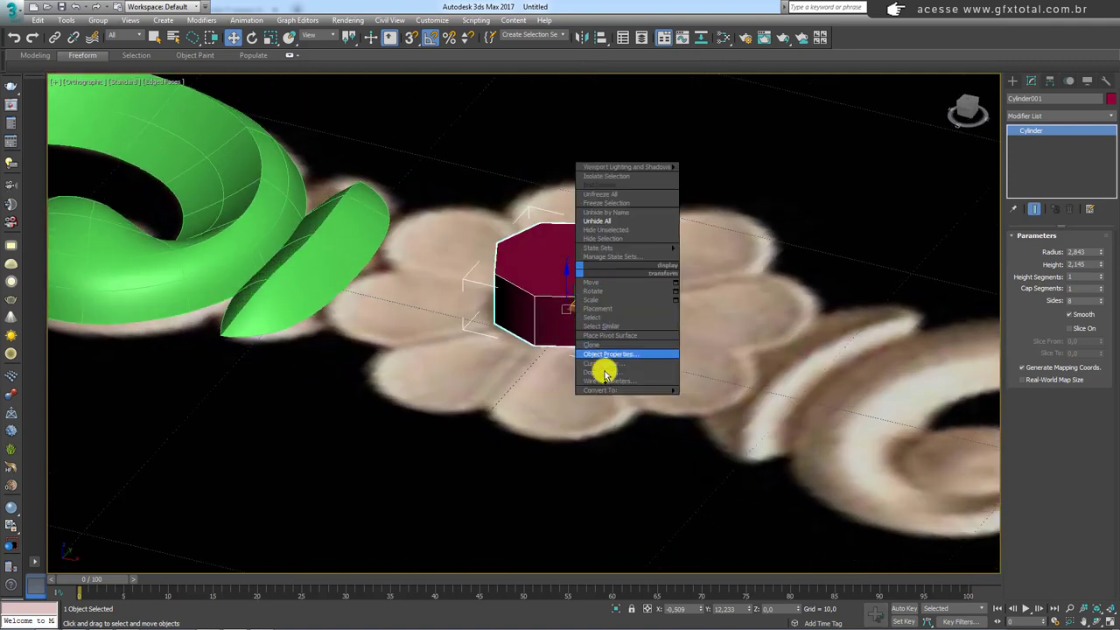
left_click(717, 400)
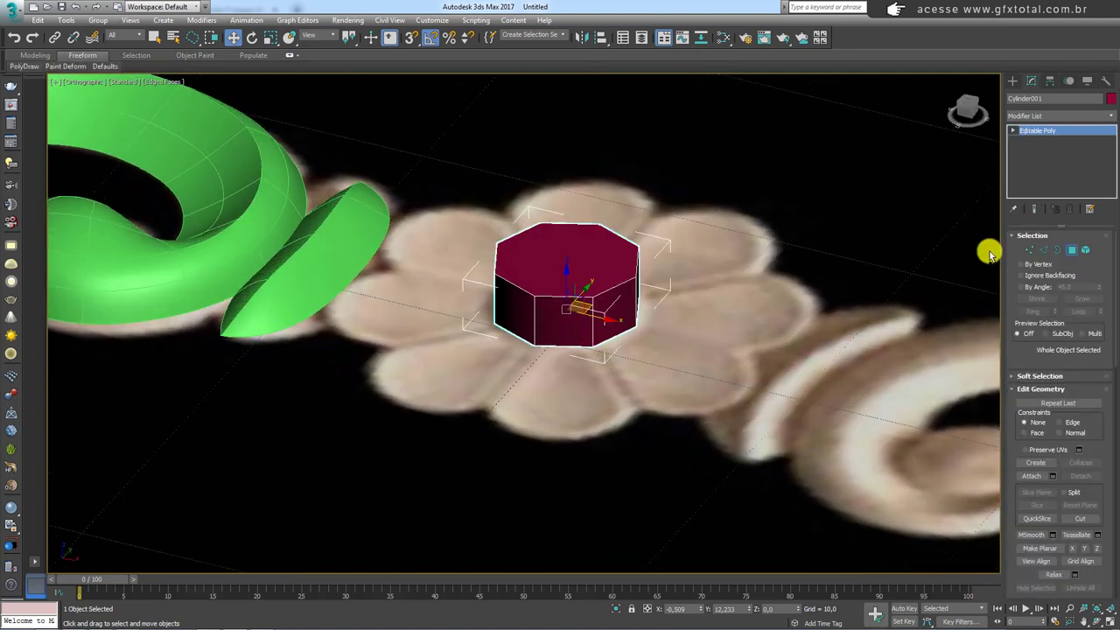
key("4")
left_click(578, 255)
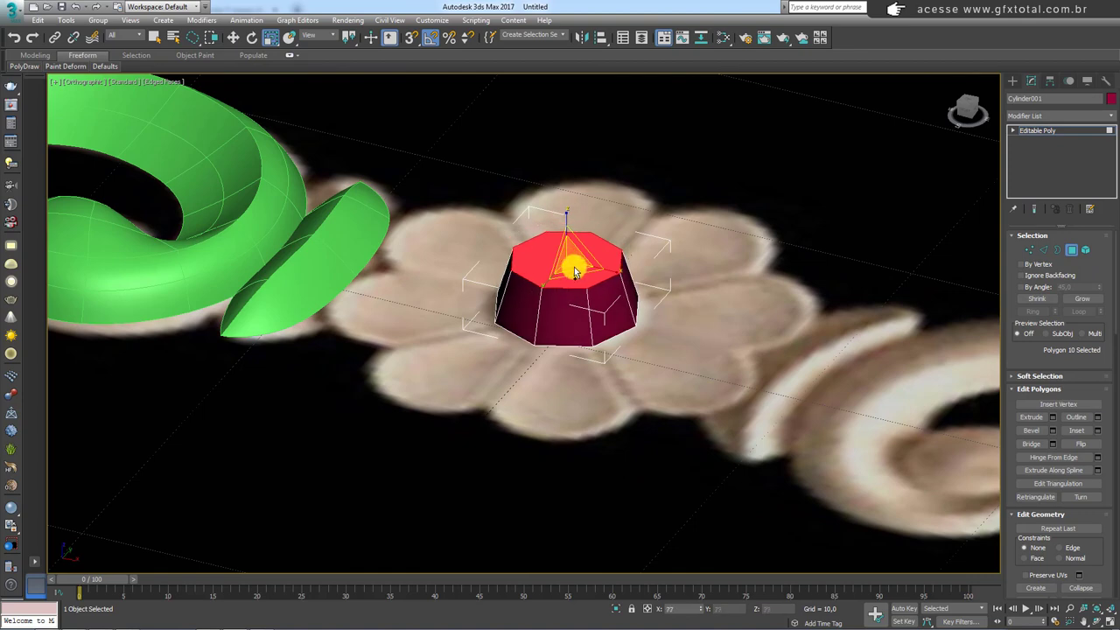
key("w")
left_click_drag(568, 225, 570, 257)
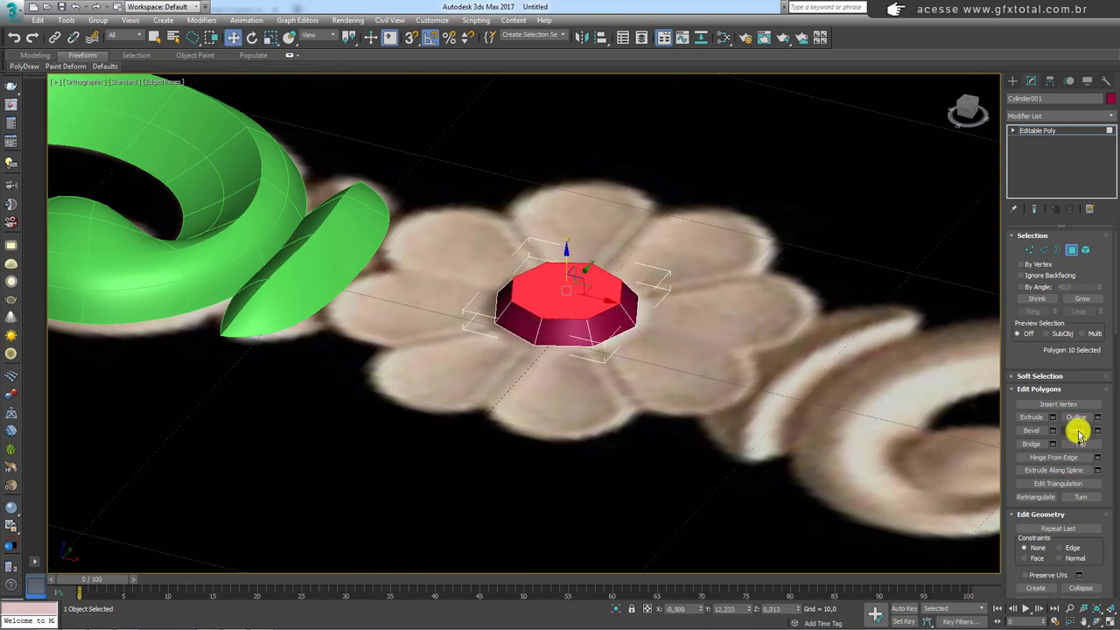
Inset the top face twice, raising each inset into a faceted dome.
left_click(1076, 430)
left_click_drag(577, 317, 563, 291)
key("w")
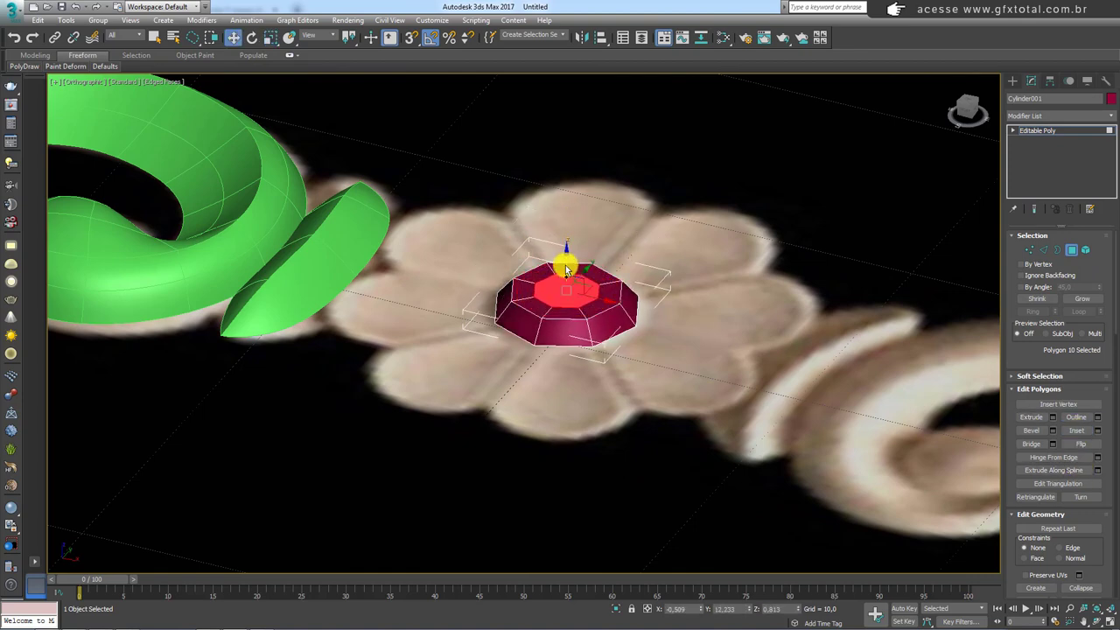
middle_click_drag(563, 251, 570, 250, "alt")
left_click_drag(569, 254, 569, 252)
middle_click_drag(569, 252, 610, 295, "alt")
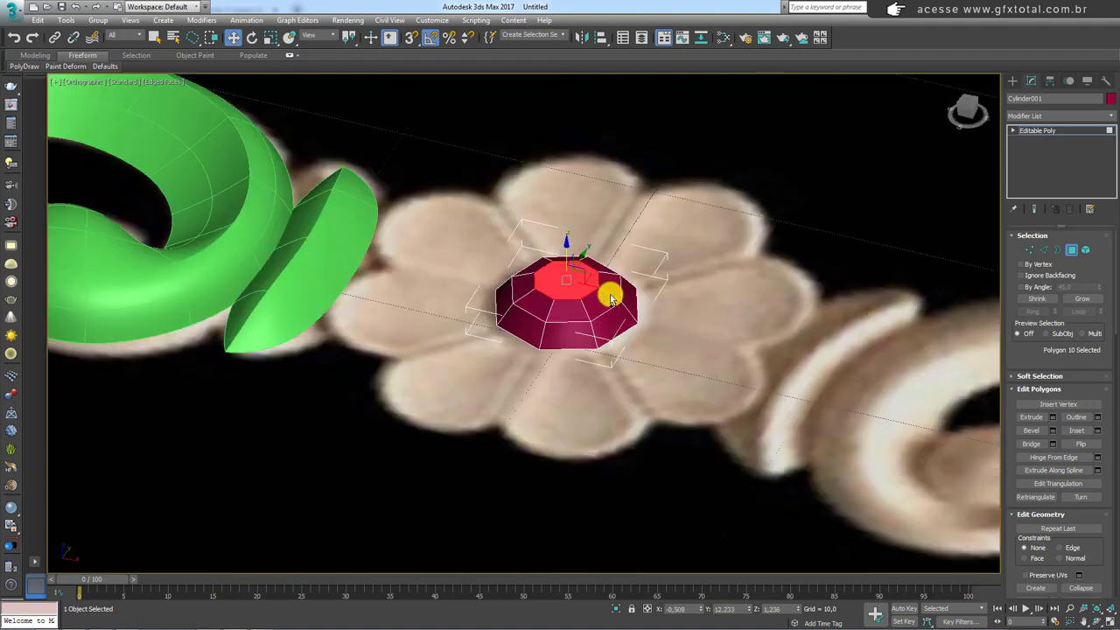
left_click(1077, 430)
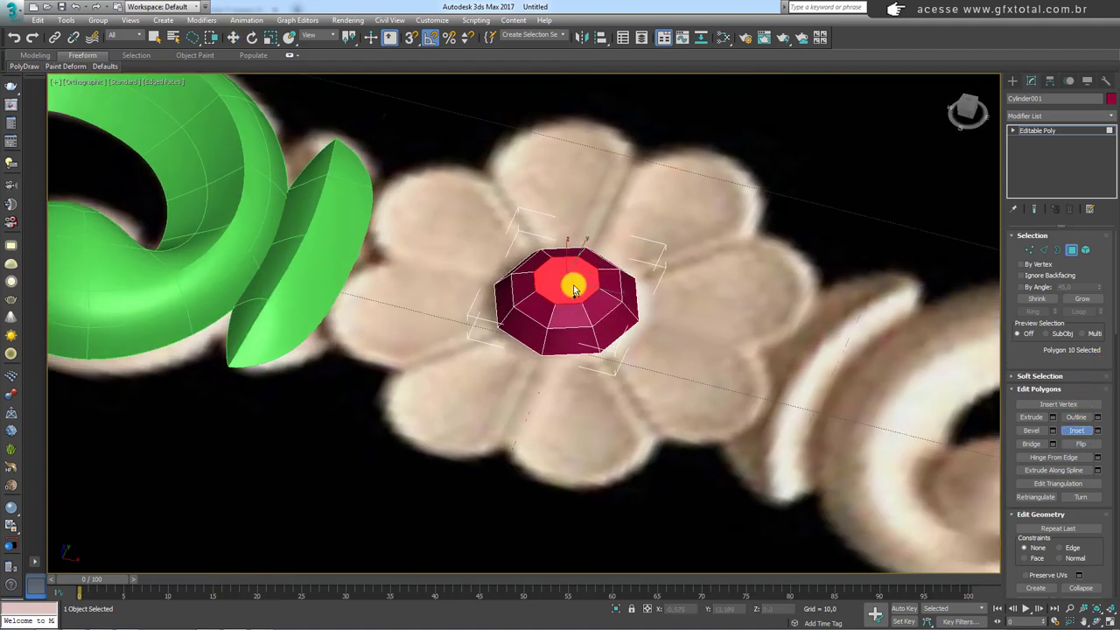
key("w")
middle_click_drag(571, 277, 566, 256, "alt")
scroll(566, 255, "up", 3)
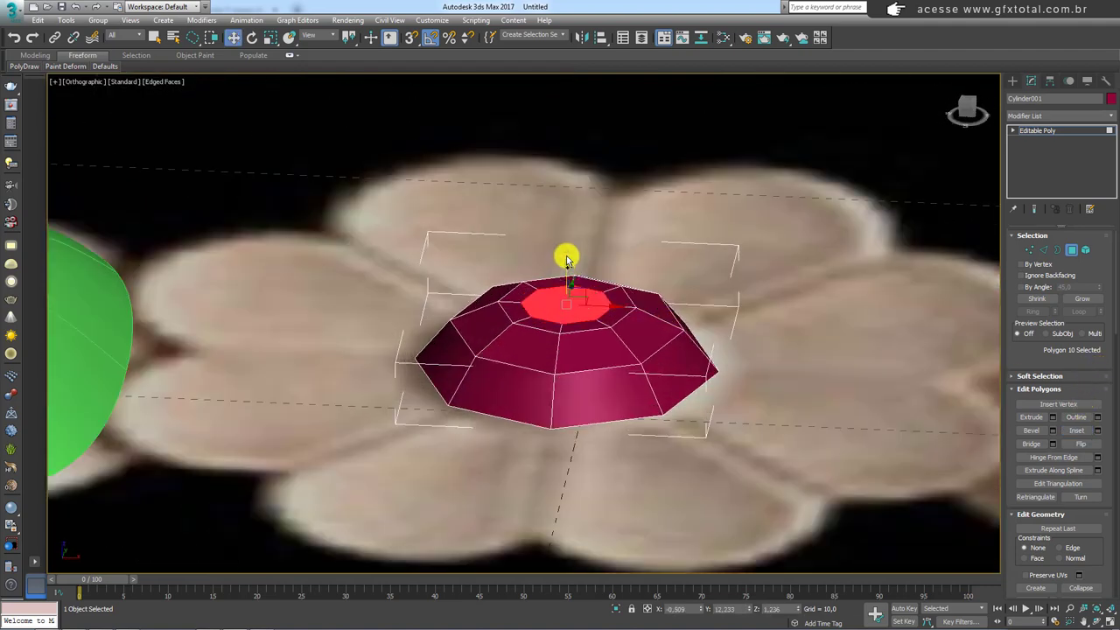
Connect the dome's opposite inner vertices top-bottom and left-right with edges across its centre face.
key("t")
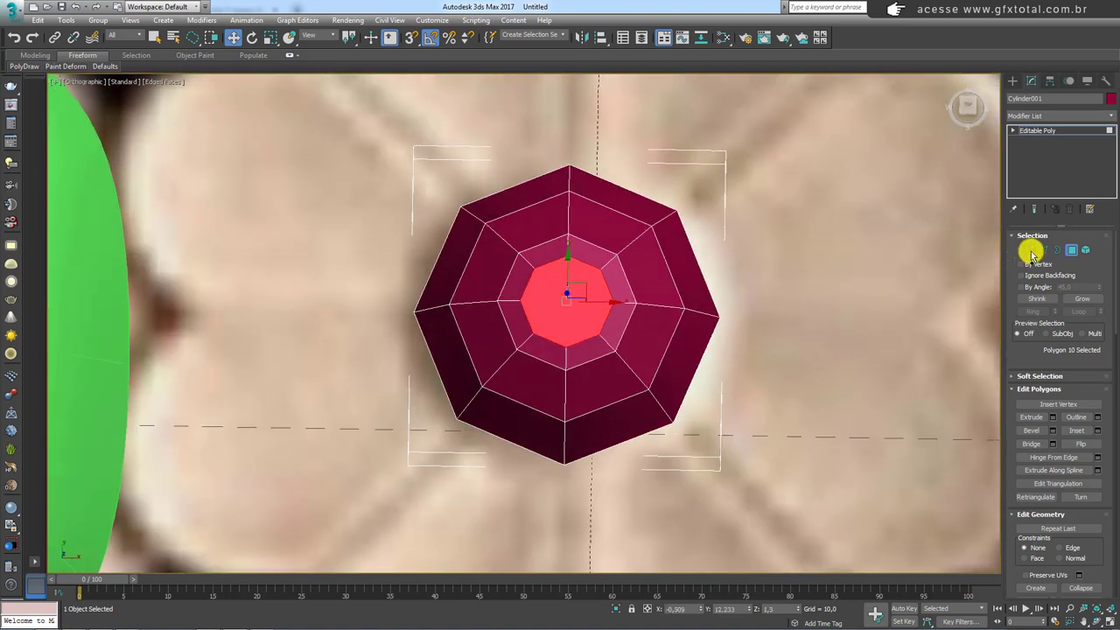
left_click(1030, 250)
left_click(568, 237)
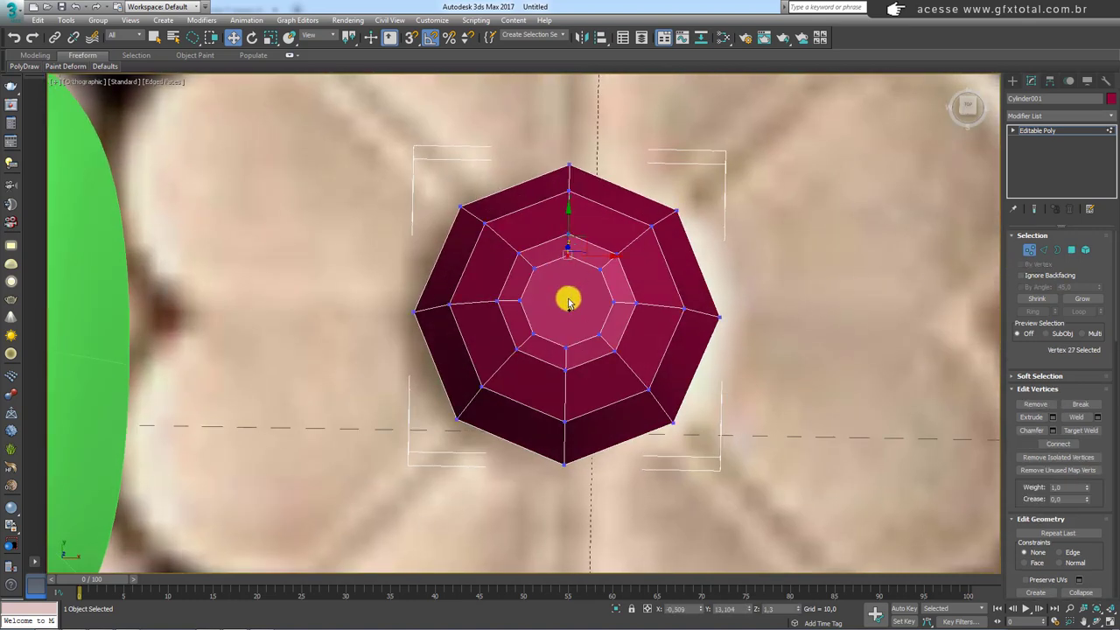
left_click(564, 349, "ctrl")
left_click(1055, 444)
scroll(586, 320, "up", 3)
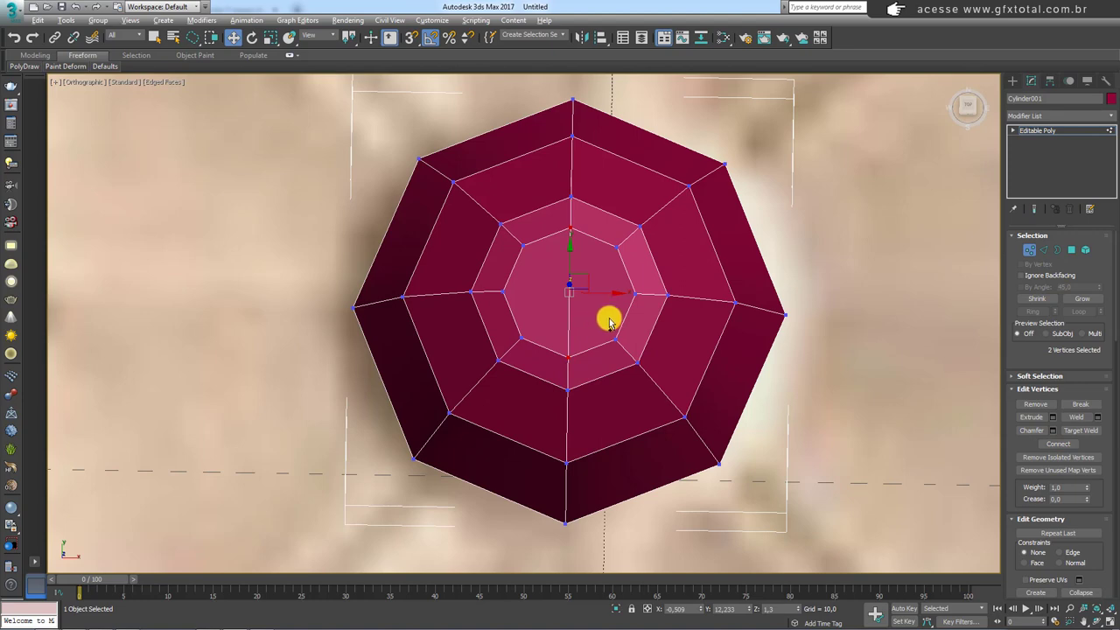
left_click(505, 293)
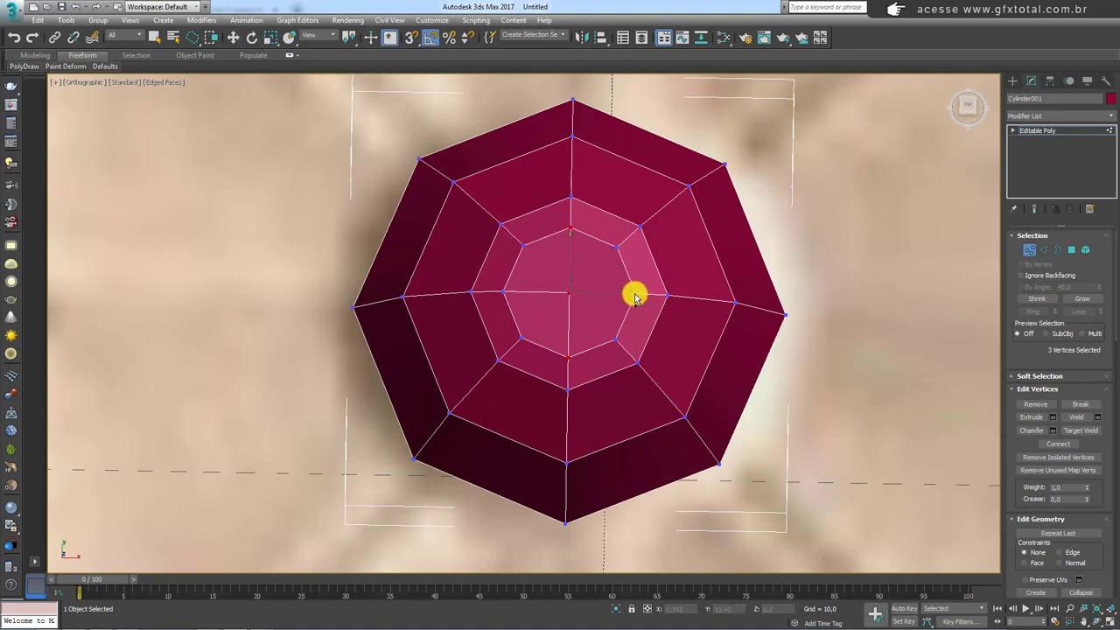
Exit vertex editing and return to the top view of the flower.
left_click(1037, 130)
scroll(657, 263, "down", 3)
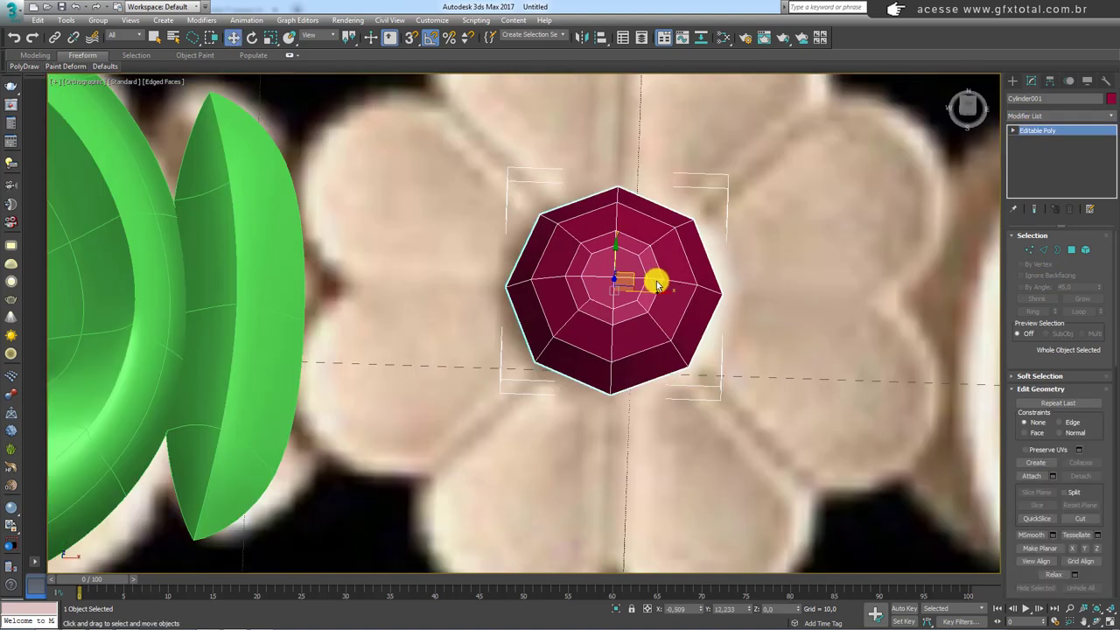
scroll(658, 277, "down", 3)
scroll(655, 229, "up", 1)
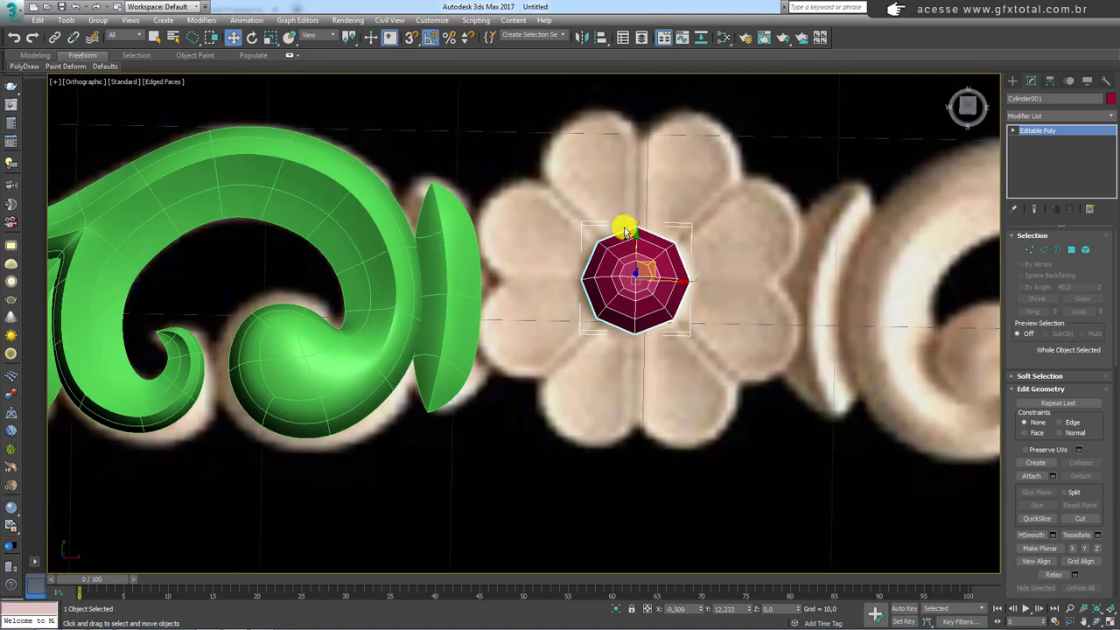
key("f")
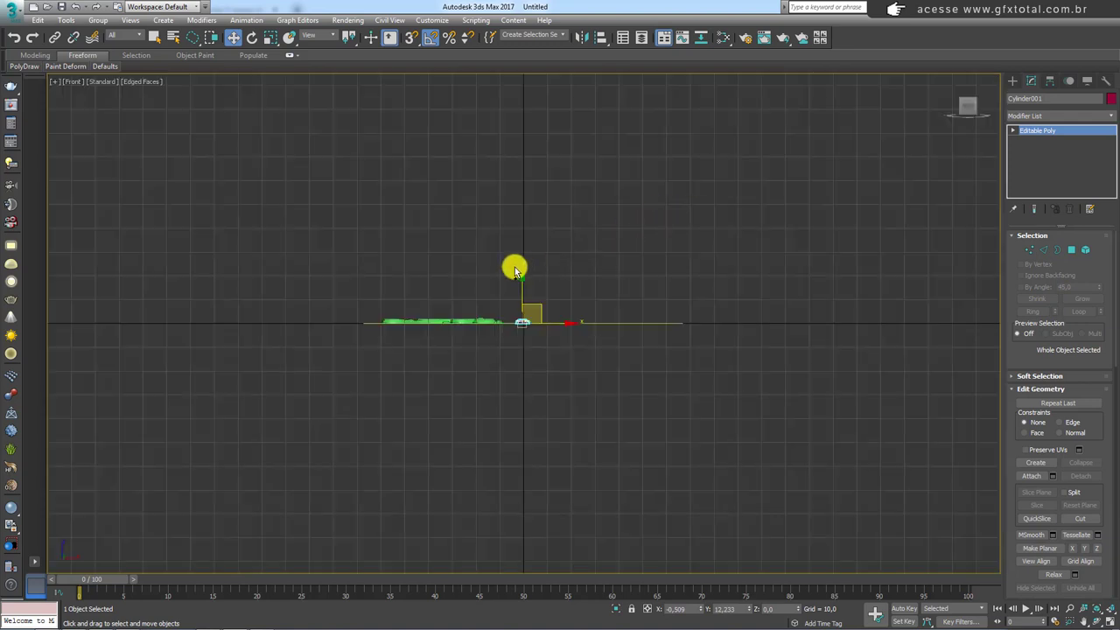
key("t")
scroll(525, 350, "up", 5)
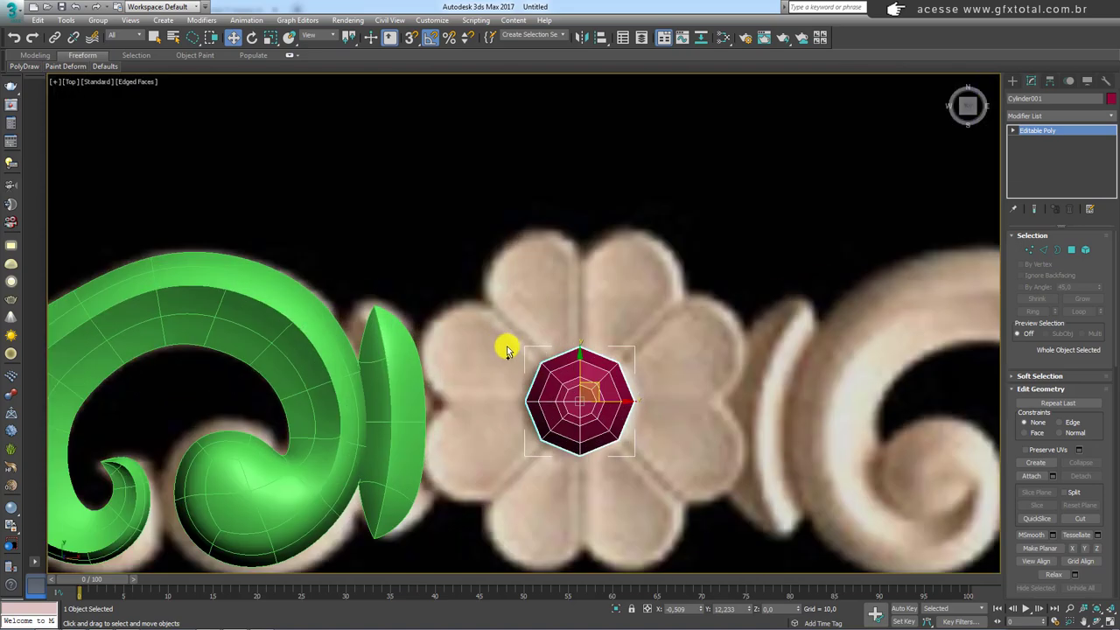
left_click(1013, 80)
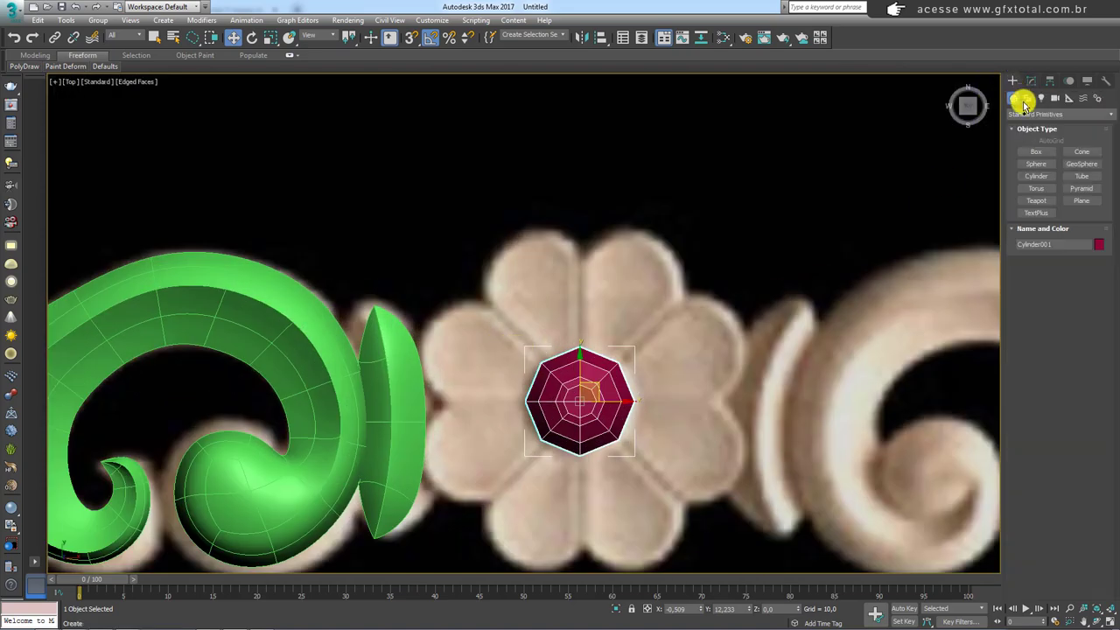
Draw a plane over the flower's upper petal and pick the dome as its alignment target.
left_click(1081, 200)
left_click_drag(604, 234, 683, 367)
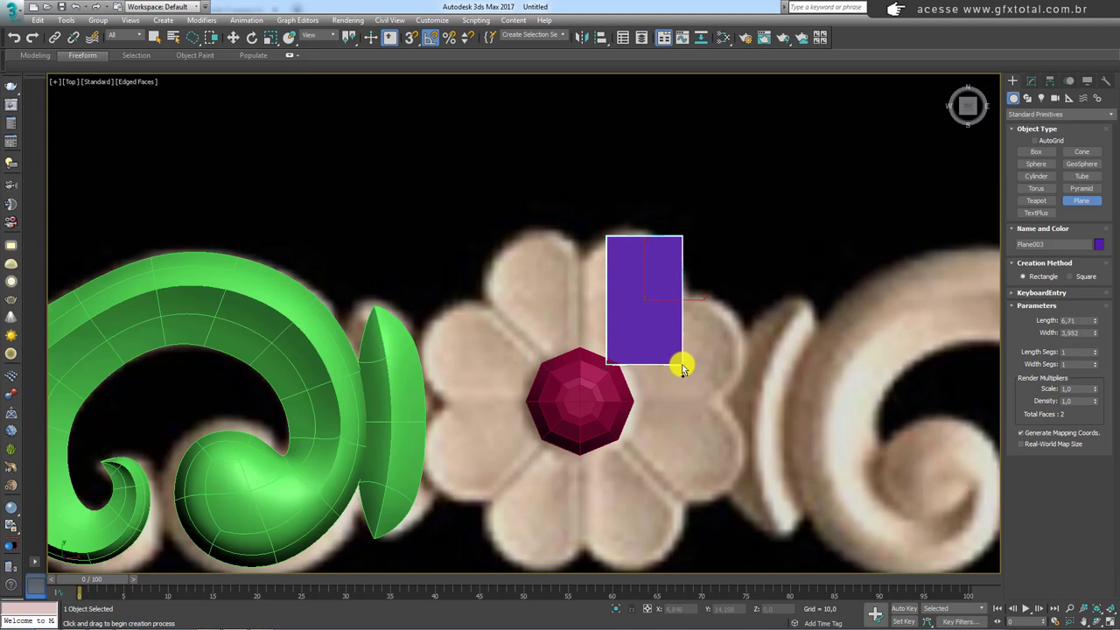
left_click(601, 38)
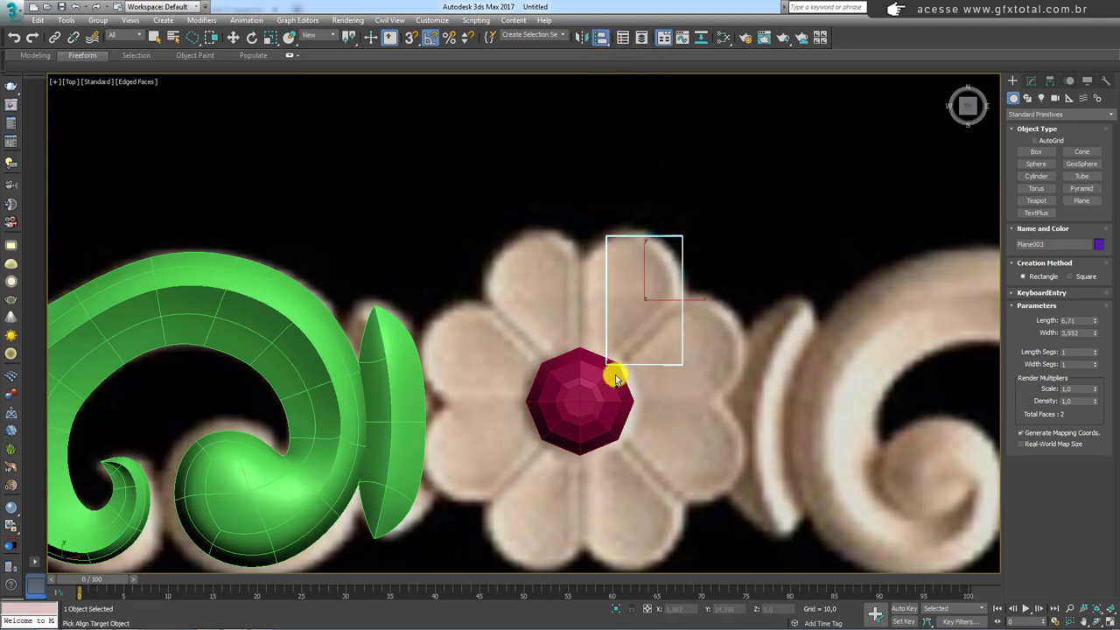
left_click(615, 378)
Align only the plane's X position, pivot to pivot, centring it over the red gem.
left_click_drag(565, 197, 800, 131)
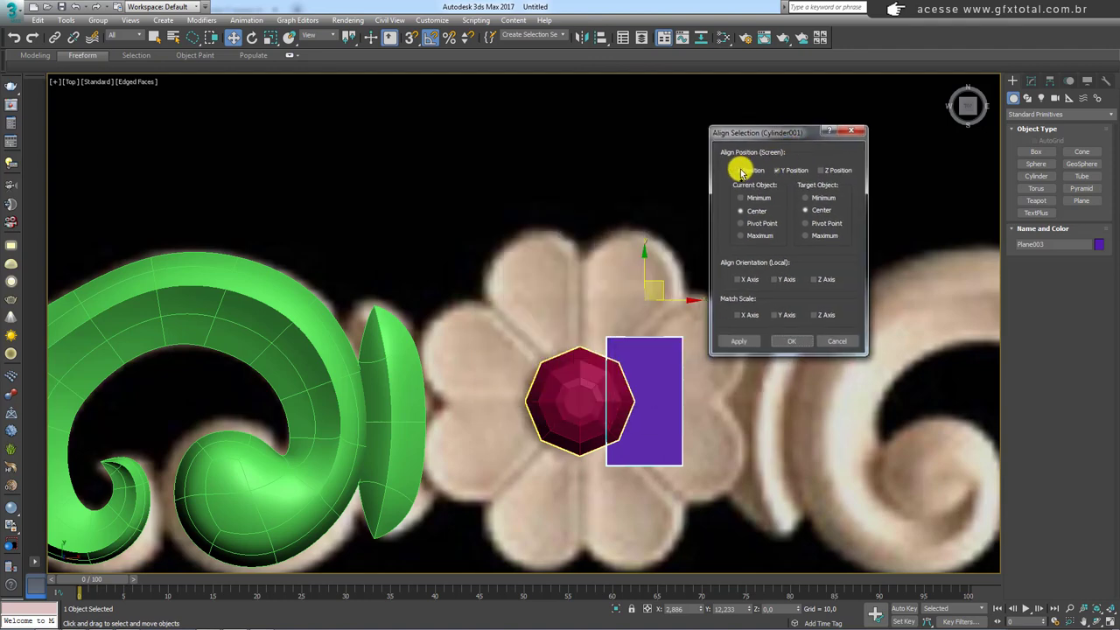
left_click(737, 171)
left_click(741, 223)
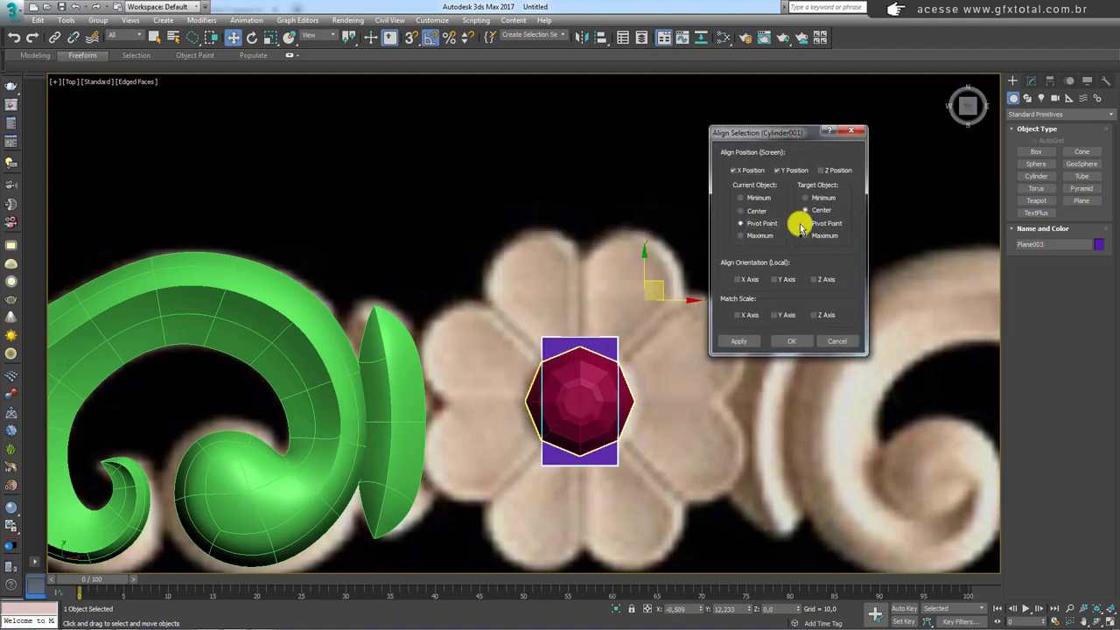
left_click(740, 172)
left_click(778, 170)
left_click(748, 173)
left_click(746, 171)
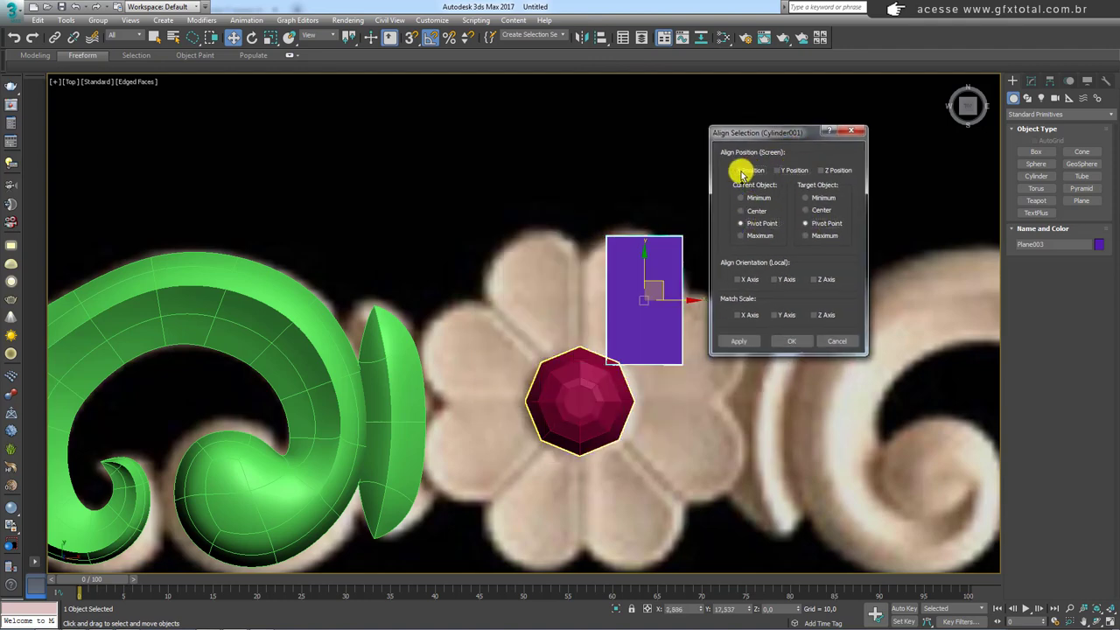
left_click(742, 171)
left_click(742, 170)
left_click(742, 170)
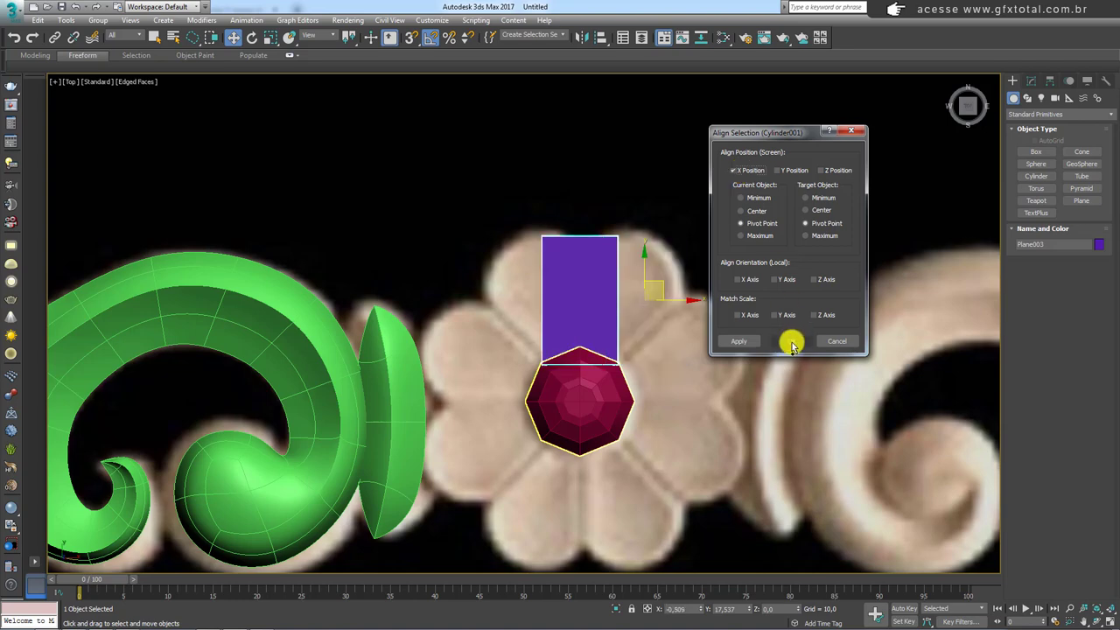
left_click(792, 343)
Convert the plane to editable poly, narrowing its bottom edge and widening its top edge.
right_click(586, 295)
mouse_move(609, 407)
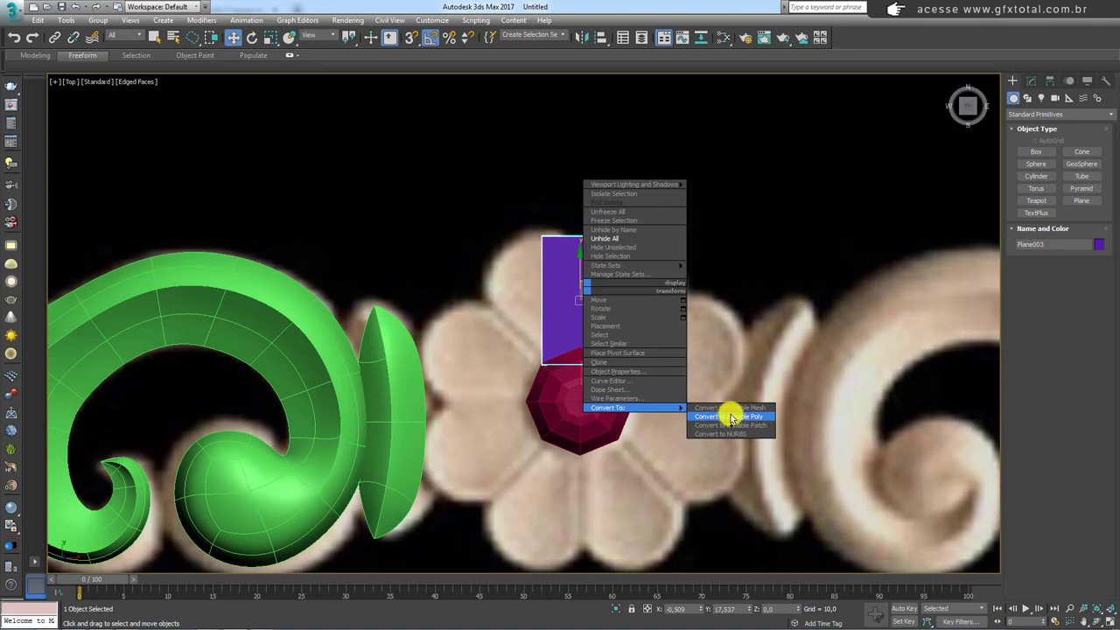
left_click(732, 418)
left_click(1043, 250)
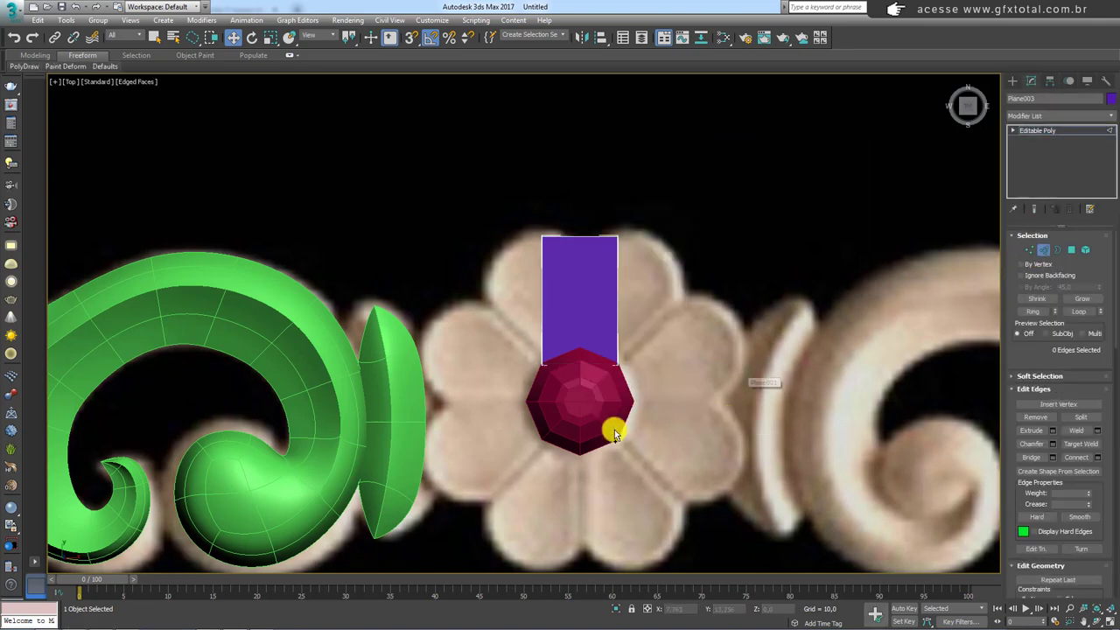
left_click(570, 362)
key("r")
left_click_drag(638, 370, 560, 369)
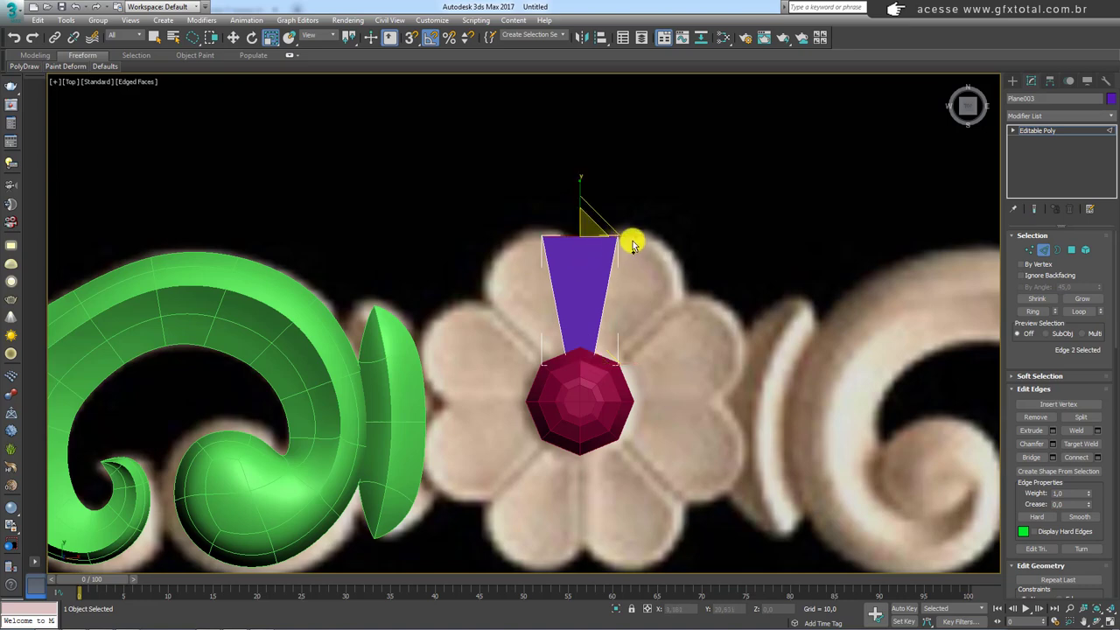
left_click_drag(633, 240, 681, 283)
Connect the two side edges with a new cross edge and slide it near the top.
left_click_drag(470, 308, 473, 306)
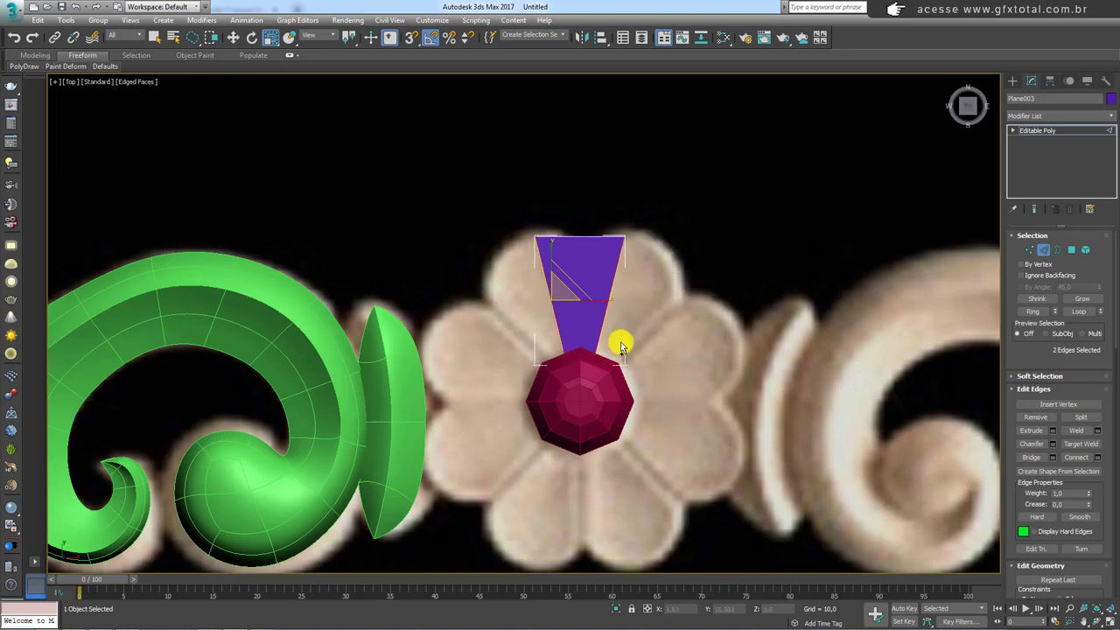
left_click(1079, 456)
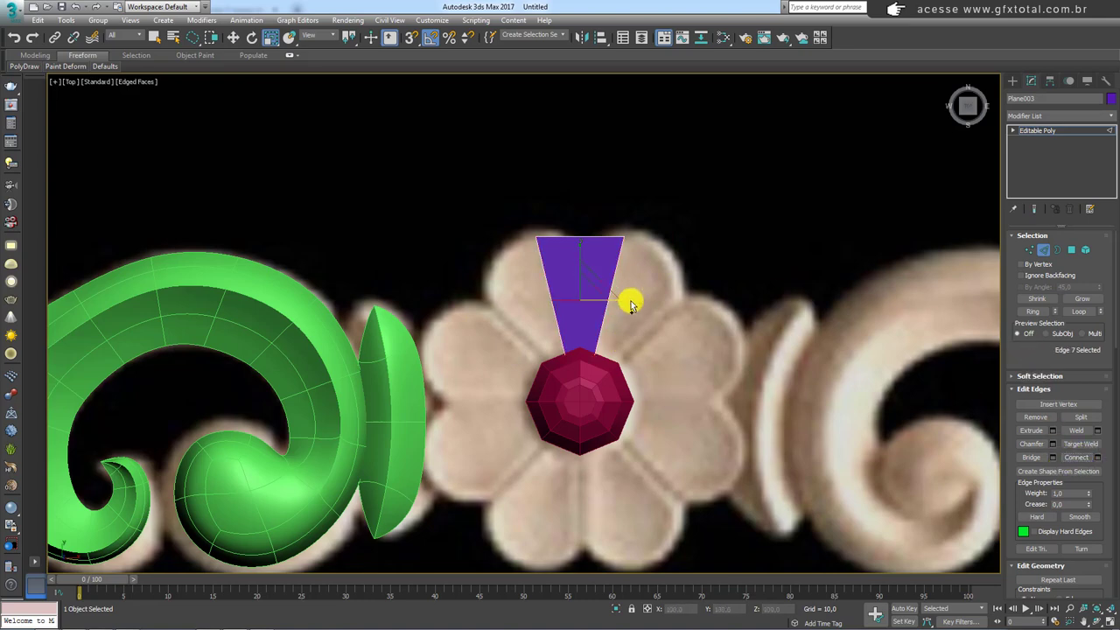
key("r")
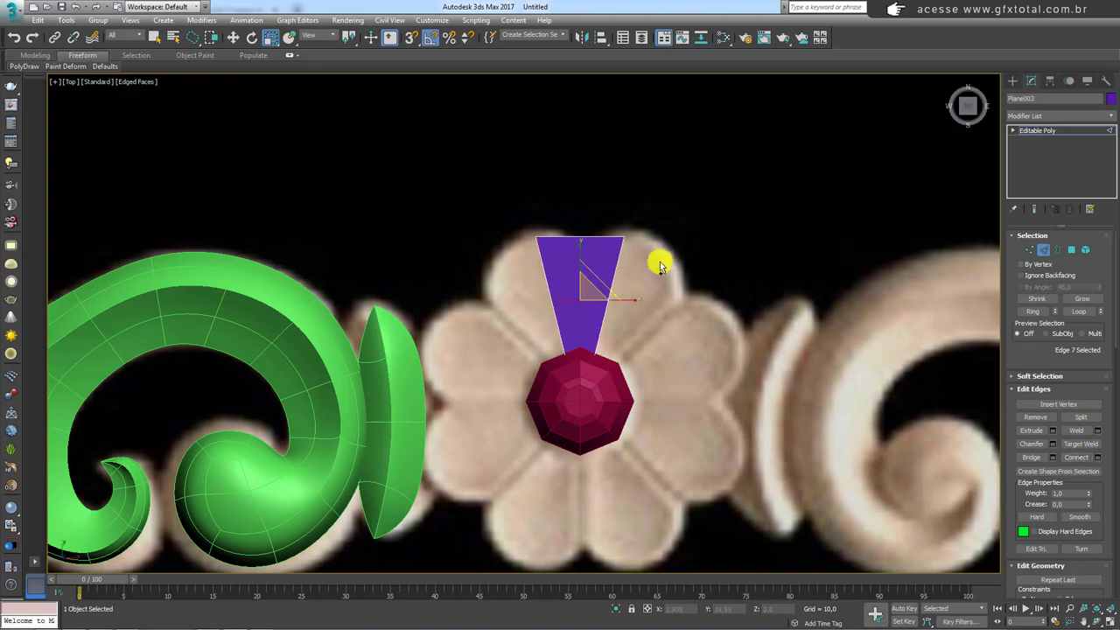
key("ctrl+z")
left_click(1097, 457)
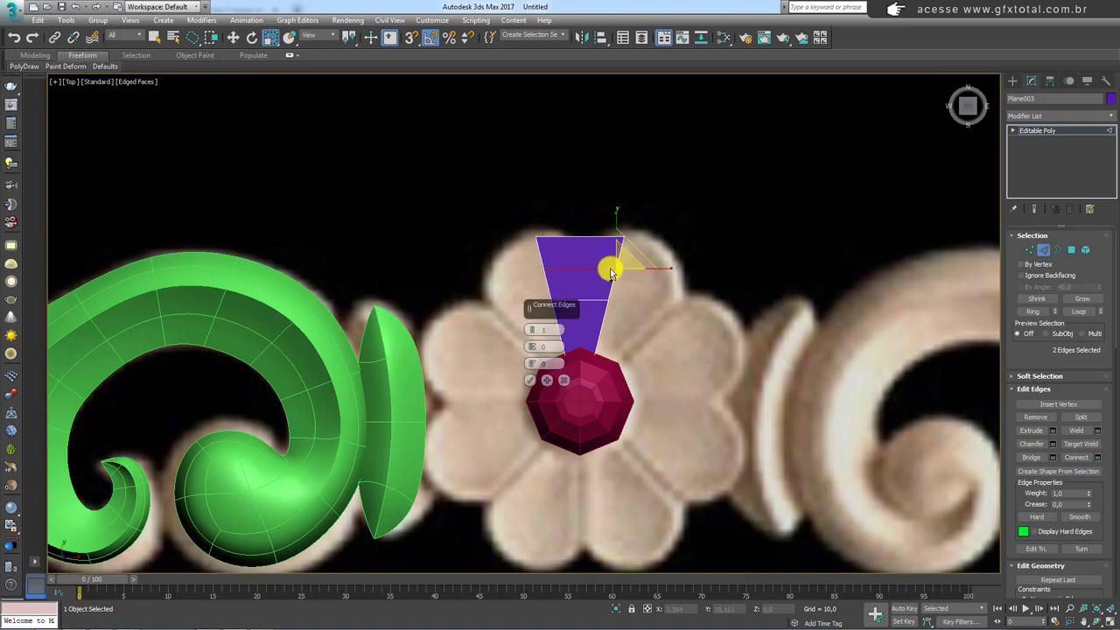
left_click(530, 378)
key("w")
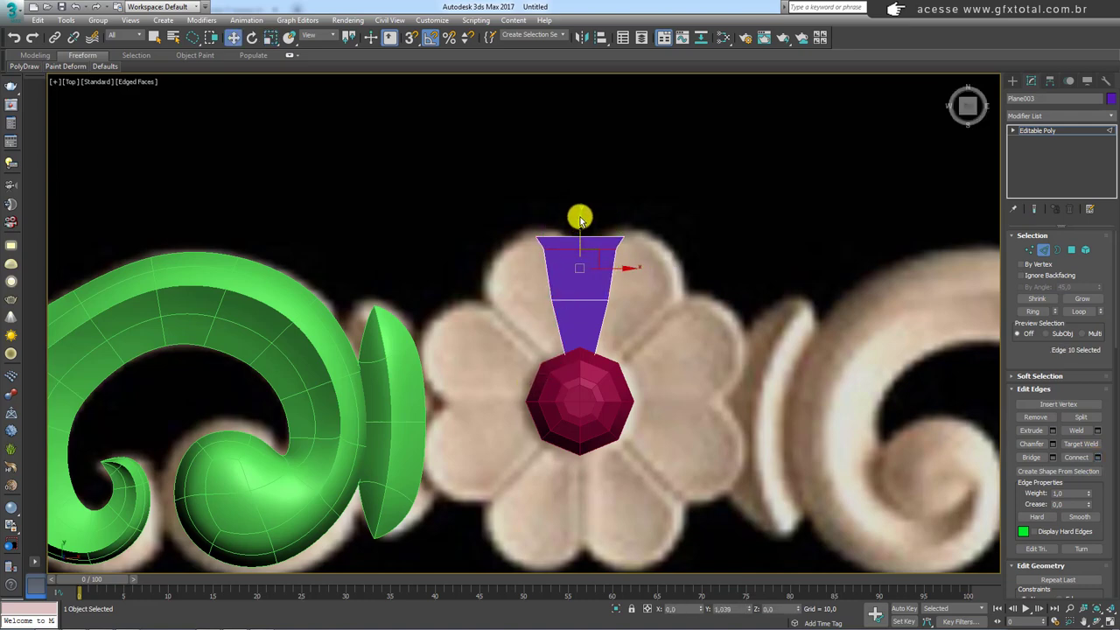
left_click_drag(577, 238, 581, 241)
Narrow the top edge and widen the upper cross edge to refine the trapezoid shape.
key("r")
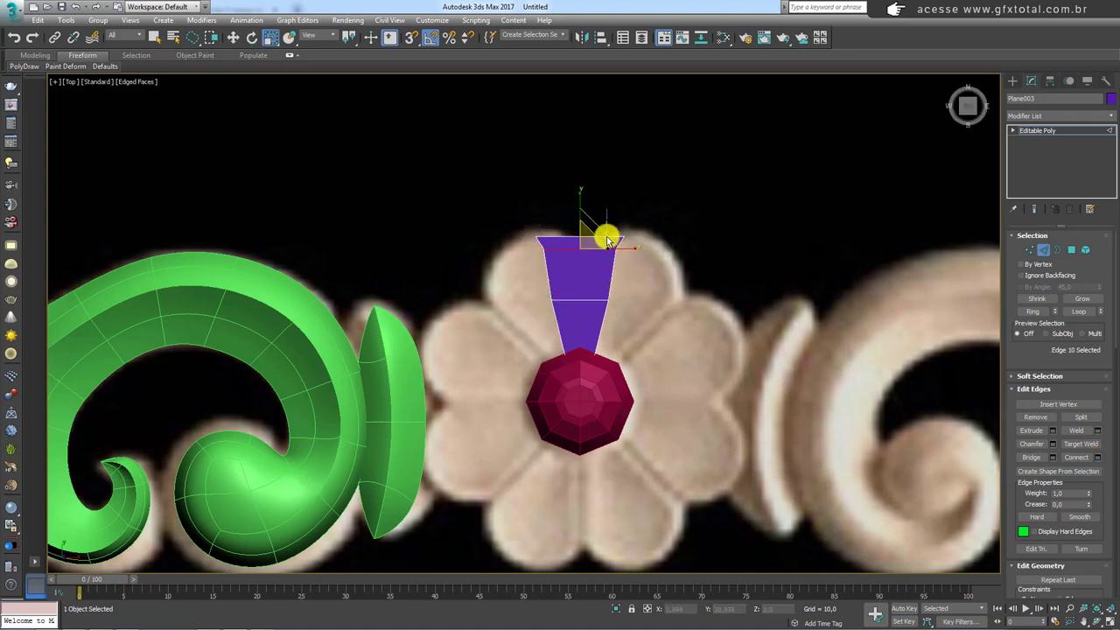
left_click(645, 246)
left_click(587, 239)
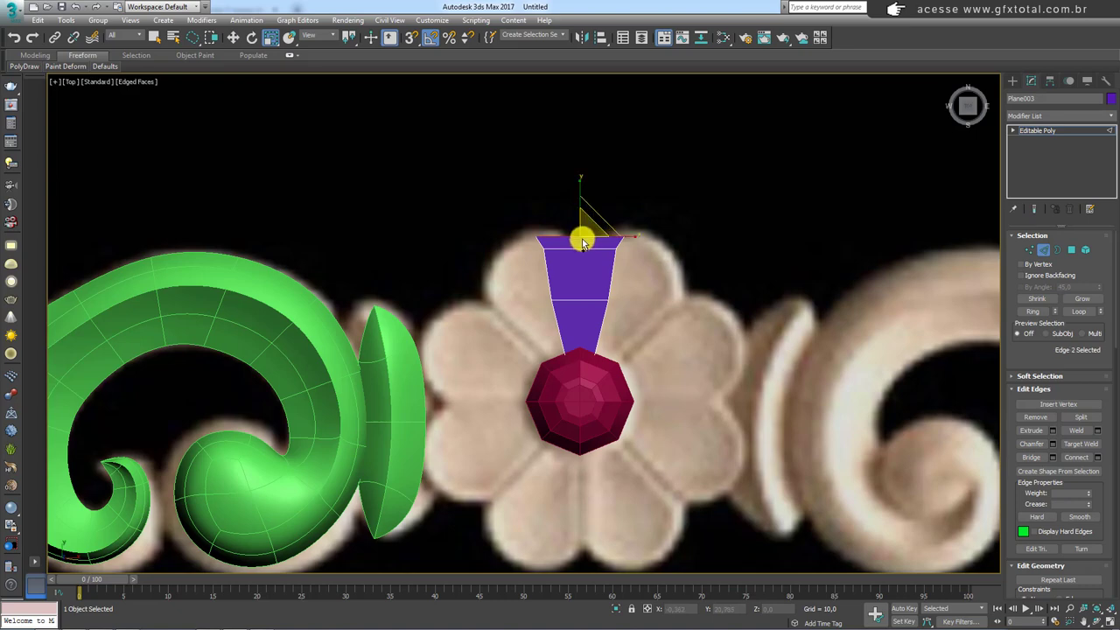
left_click_drag(583, 237, 573, 256)
left_click(592, 250)
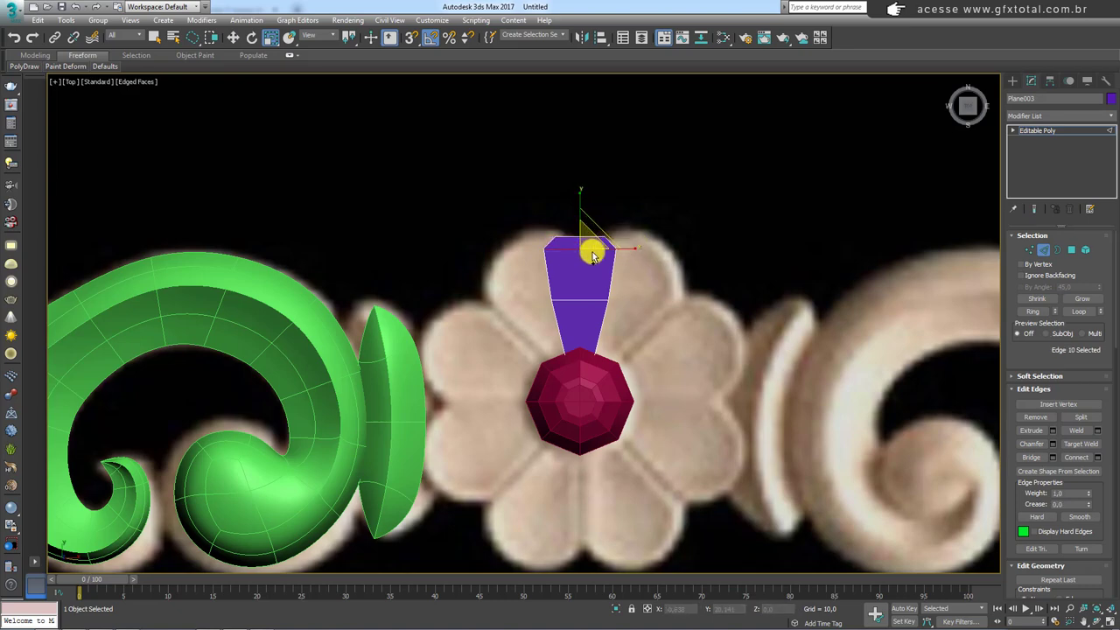
left_click_drag(644, 251, 602, 296)
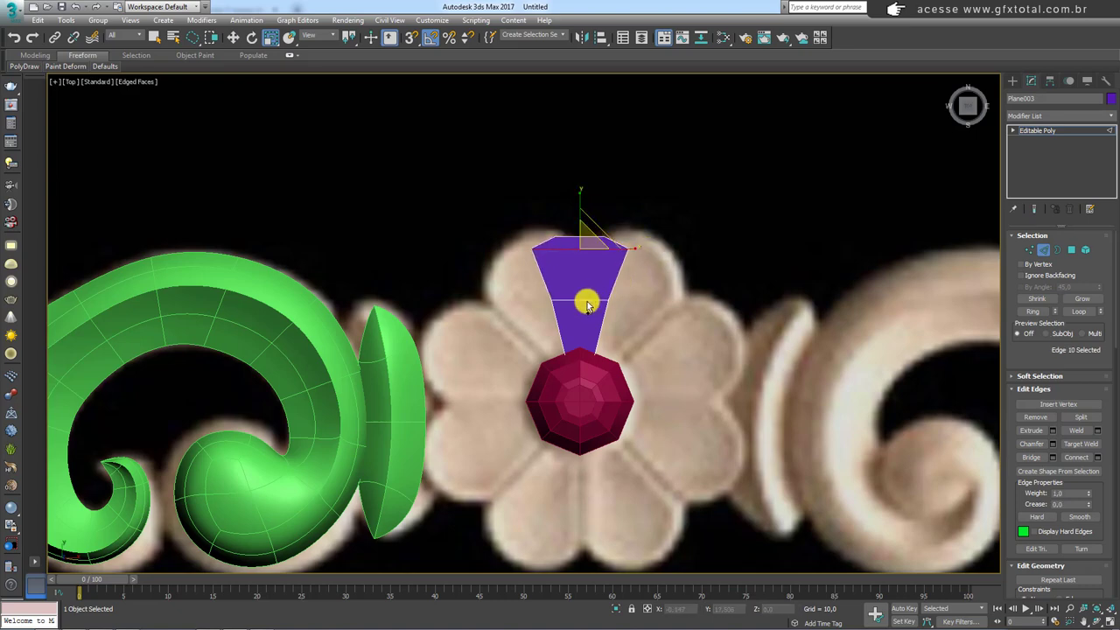
left_click(586, 302)
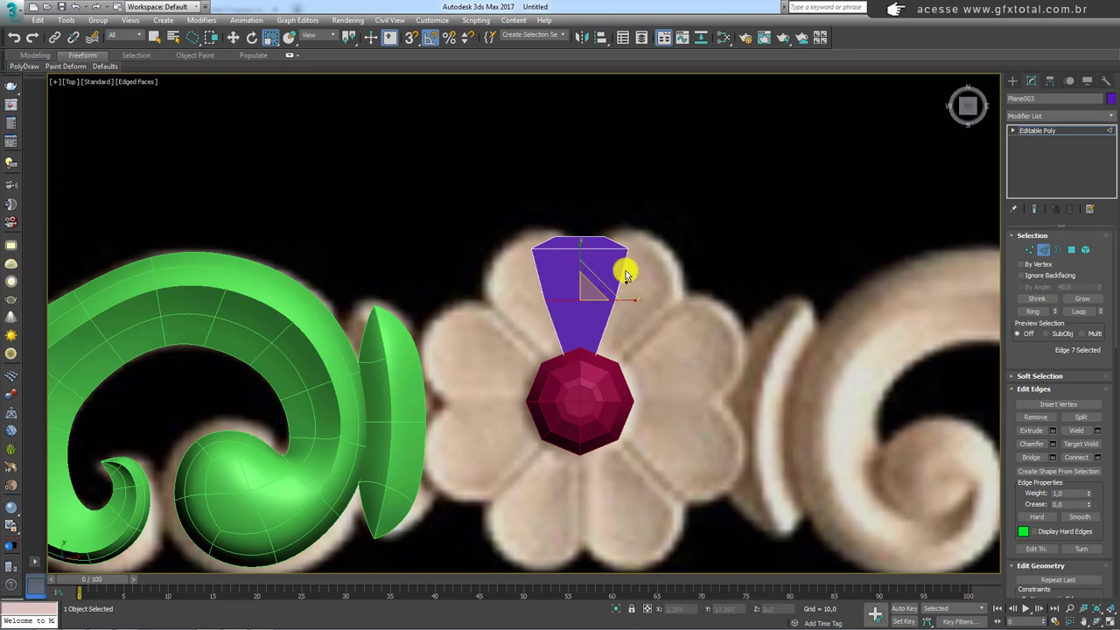
middle_click_drag(600, 288, 619, 257)
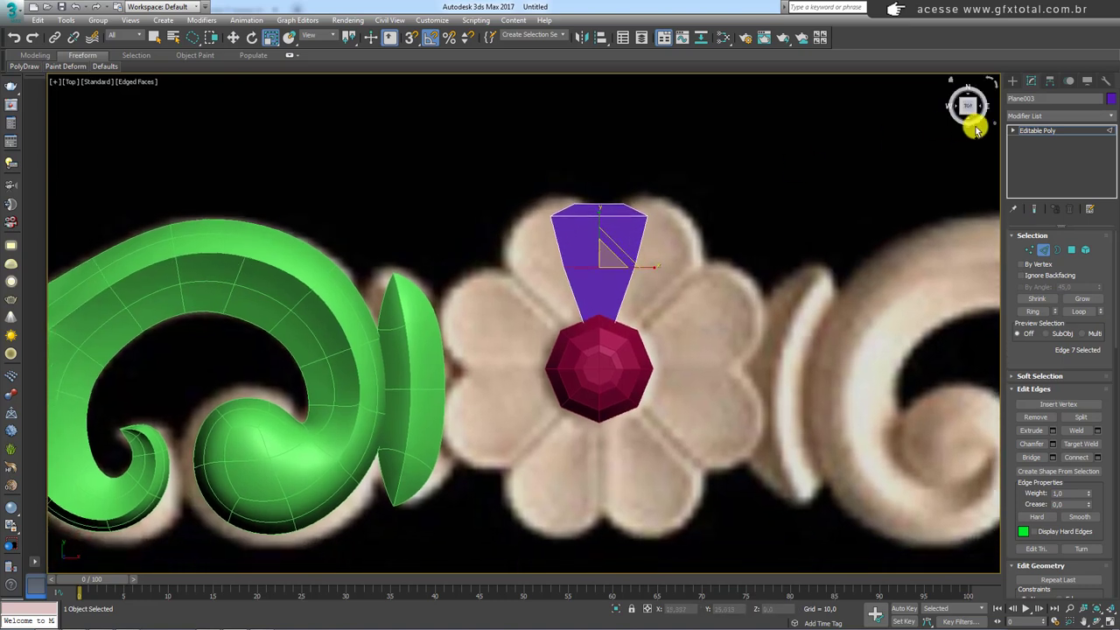
key("2")
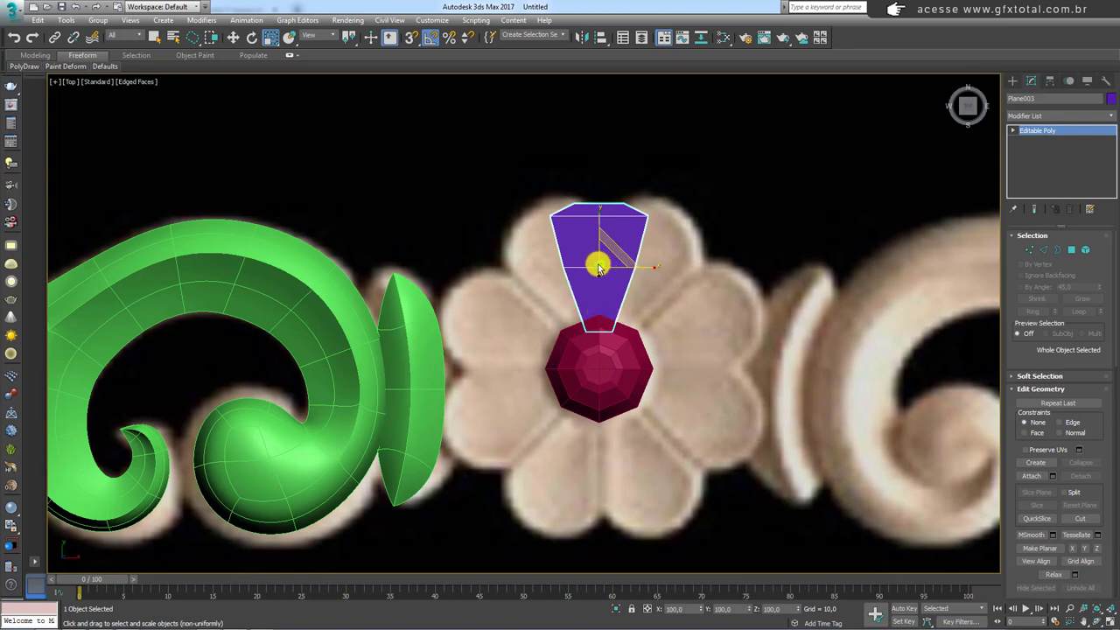
left_click_drag(598, 268, 594, 357)
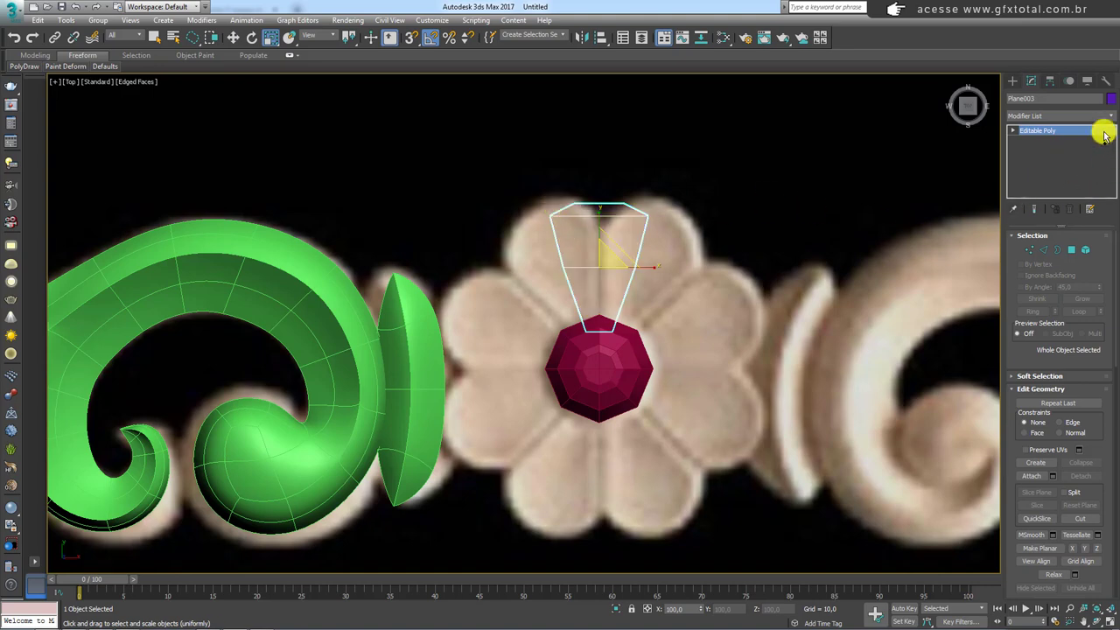
Align the trapezoid's pivot to the gem on X, Y and Z, then test-rotate it around the gem.
left_click(1051, 81)
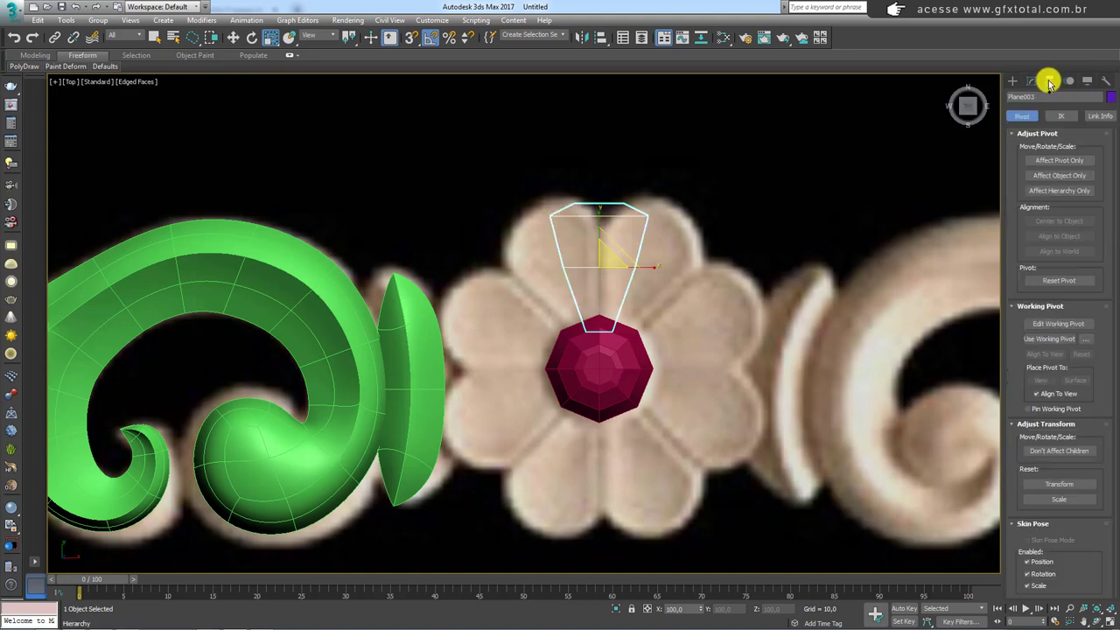
left_click(1062, 163)
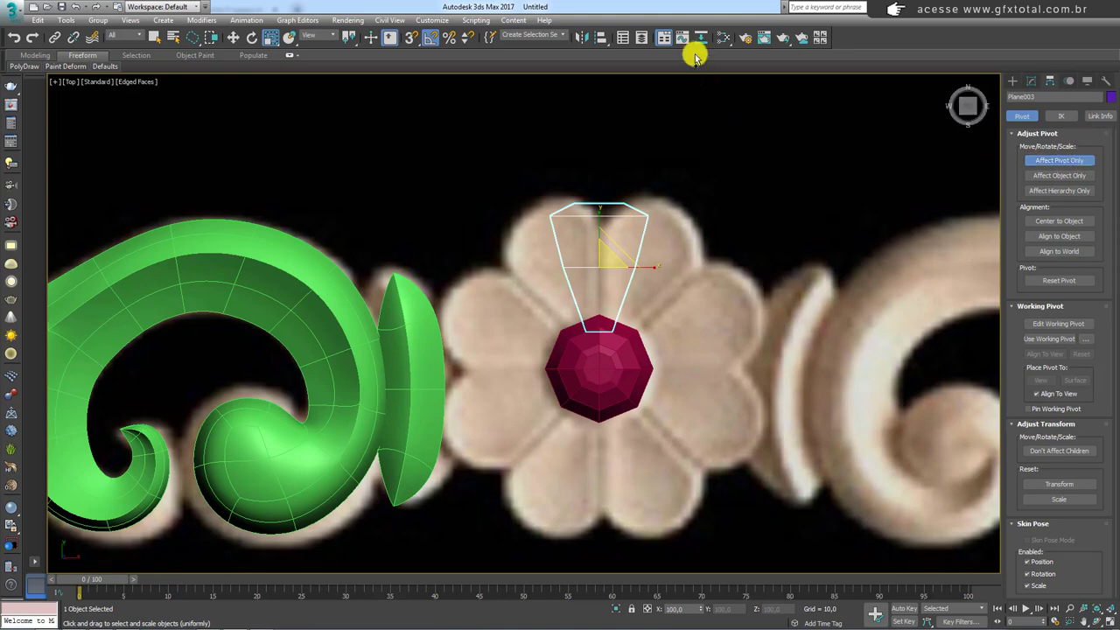
left_click(602, 37)
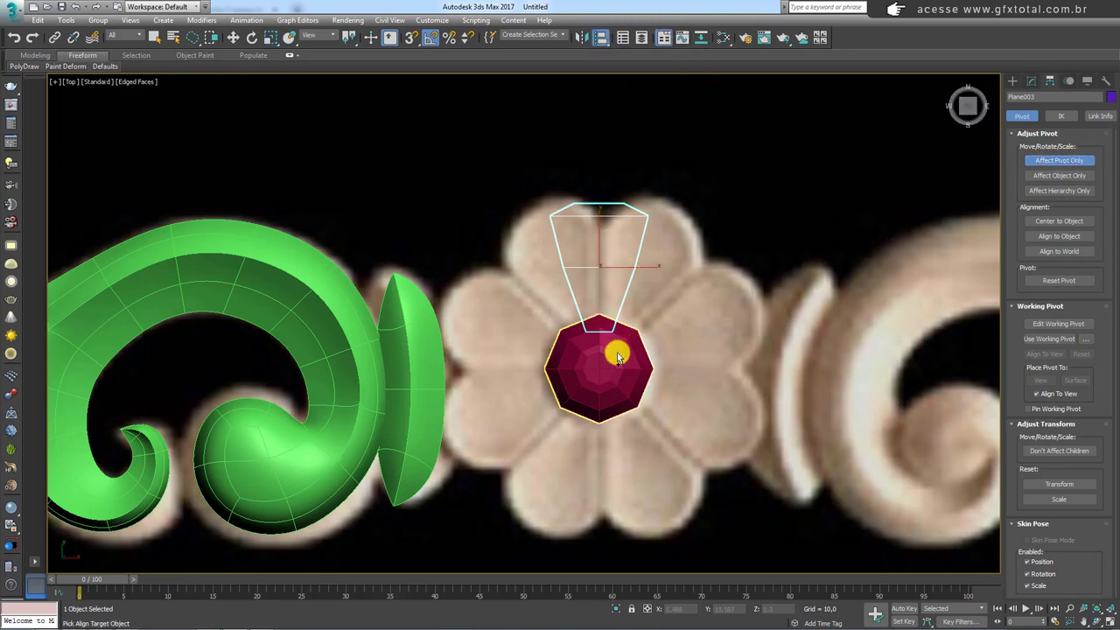
left_click(617, 360)
left_click(790, 170)
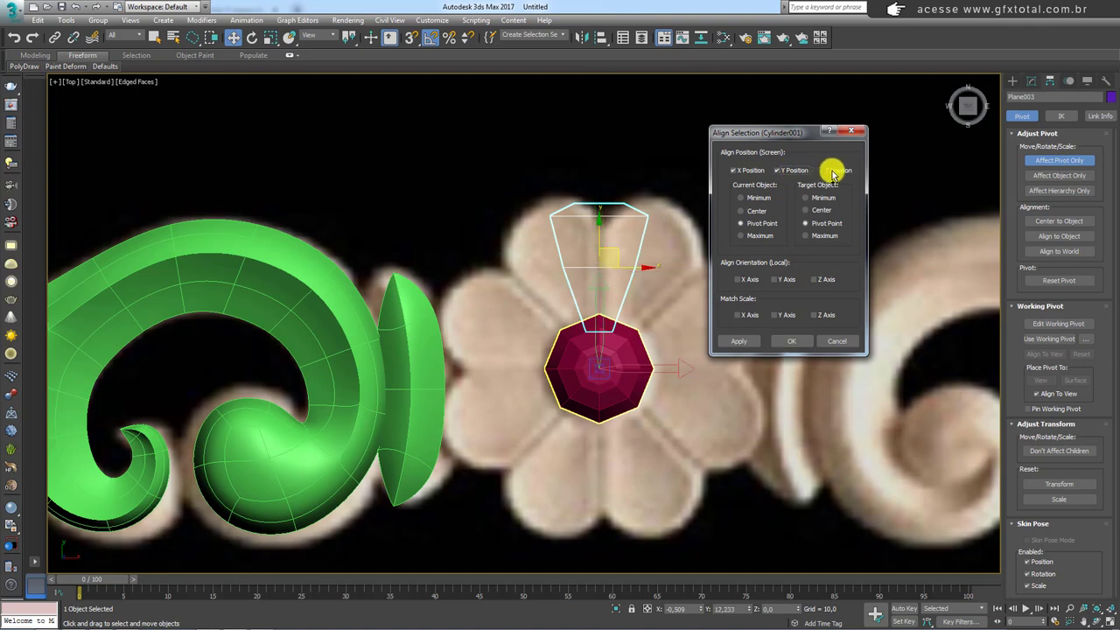
left_click(828, 170)
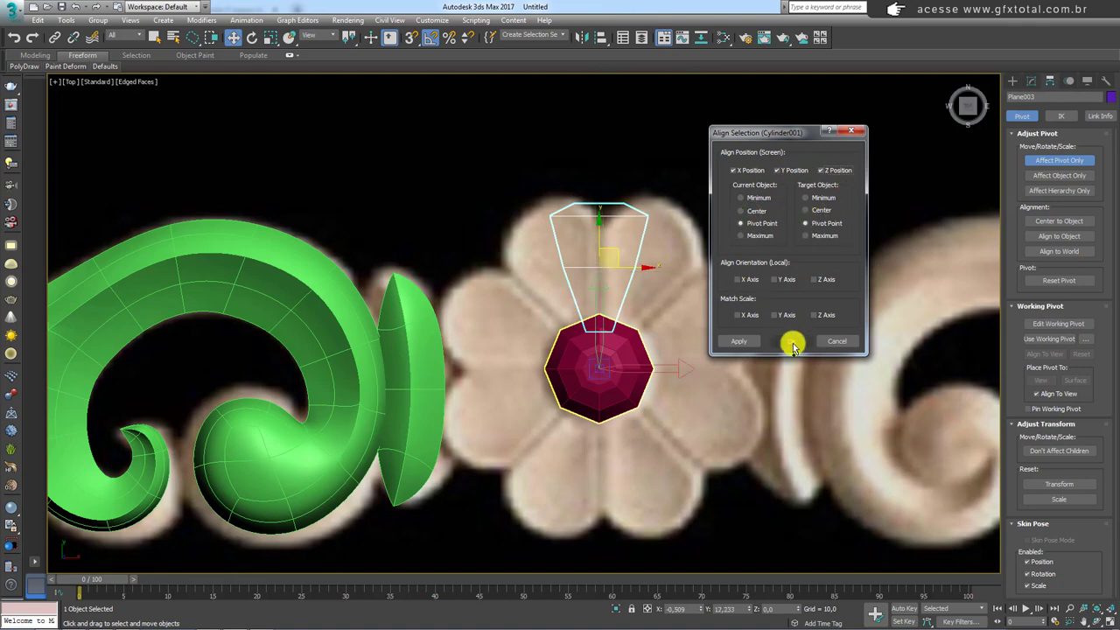
left_click(790, 341)
left_click(1058, 160)
key("e")
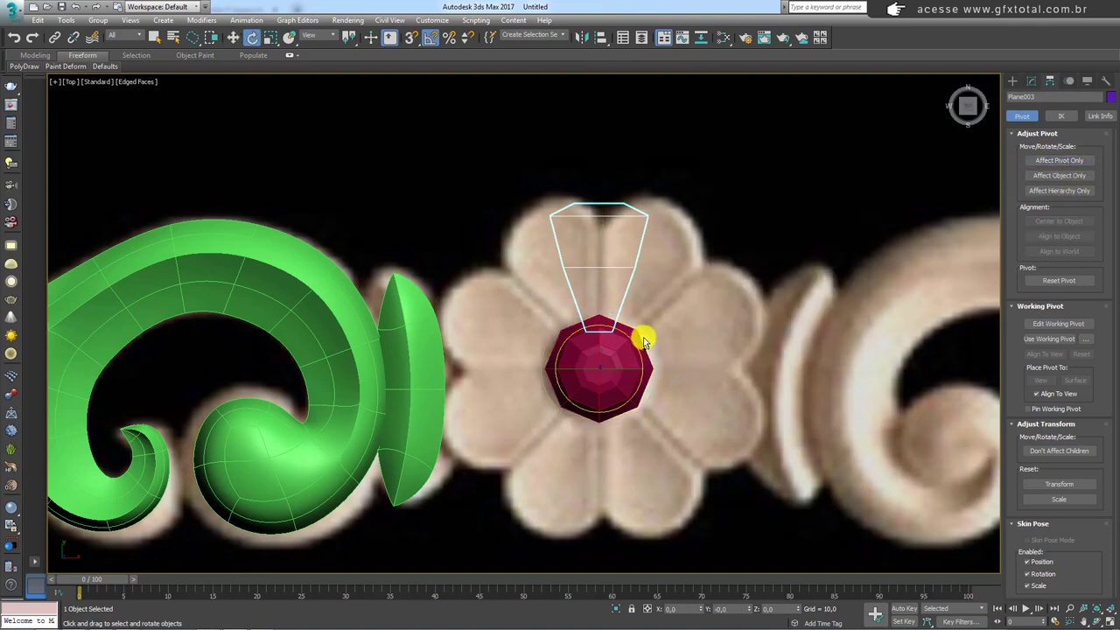
mouse_move(638, 336)
left_mouse_down()
mouse_move(678, 479)
mouse_move(593, 268)
mouse_move(680, 476)
mouse_move(612, 295)
mouse_move(681, 433)
mouse_move(616, 292)
mouse_move(665, 354)
left_mouse_up()
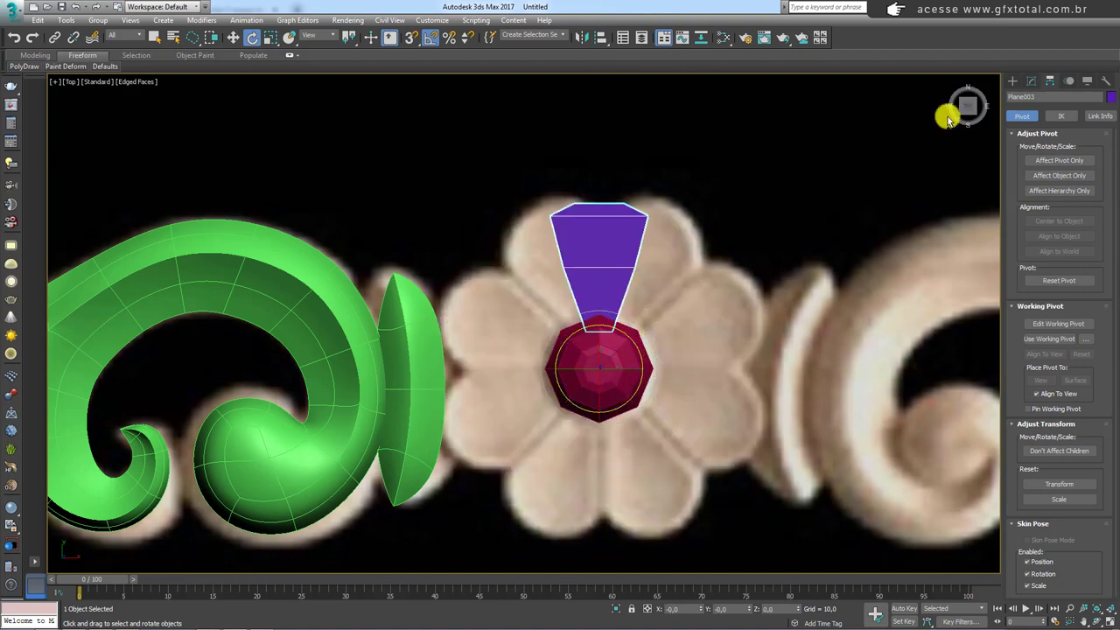
Select all the trapezoid's polygons and inset a border inside them.
left_click(1031, 81)
left_click(1071, 249)
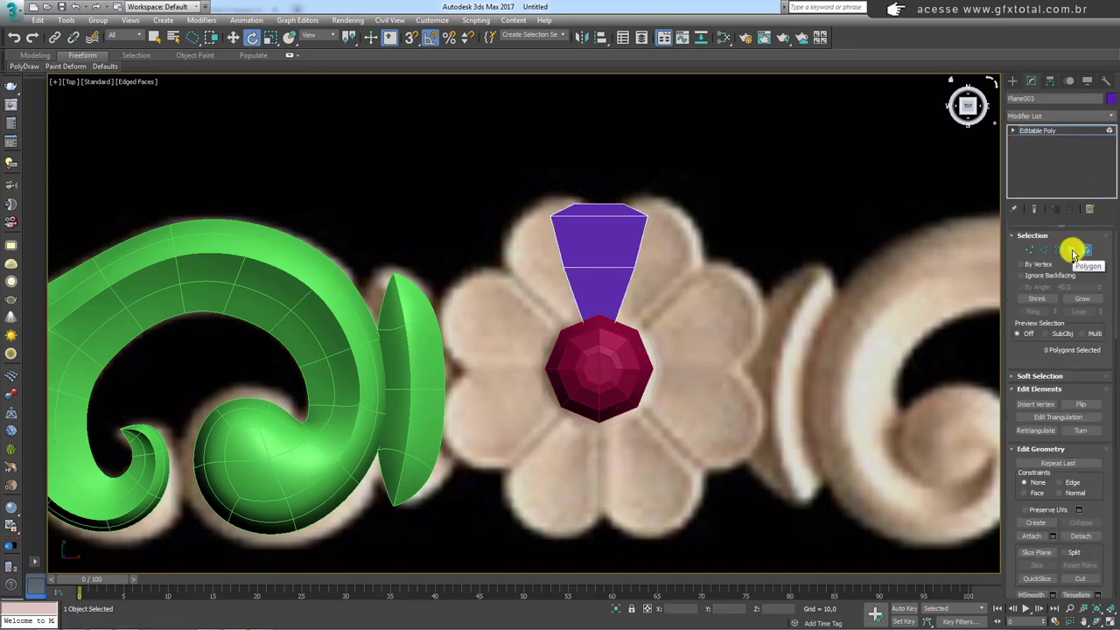
left_click(602, 347)
mouse_move(560, 376)
left_mouse_down()
mouse_move(681, 138)
mouse_move(692, 144)
left_mouse_up()
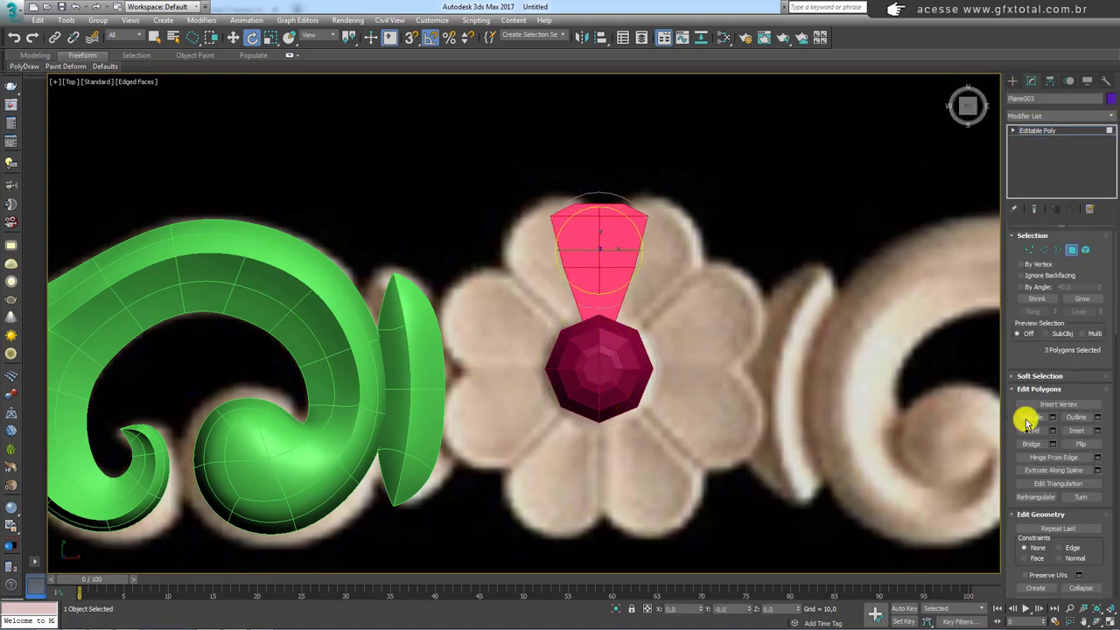
left_click(1076, 429)
left_click_drag(612, 288, 612, 284)
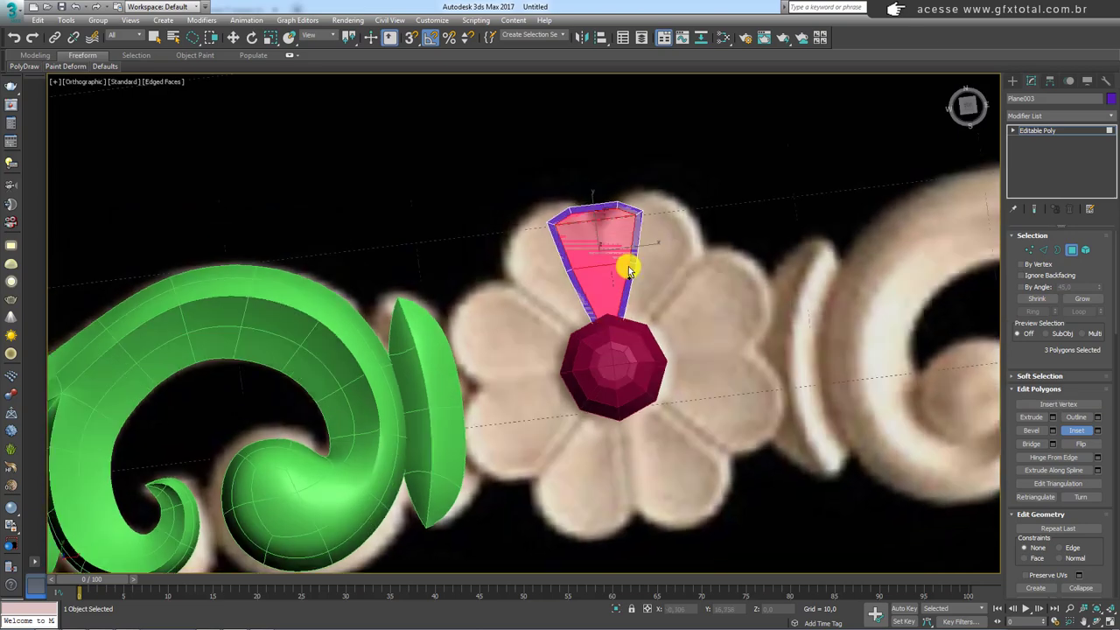
middle_click_drag(612, 284, 600, 195, "alt")
scroll(599, 244, "up", 4)
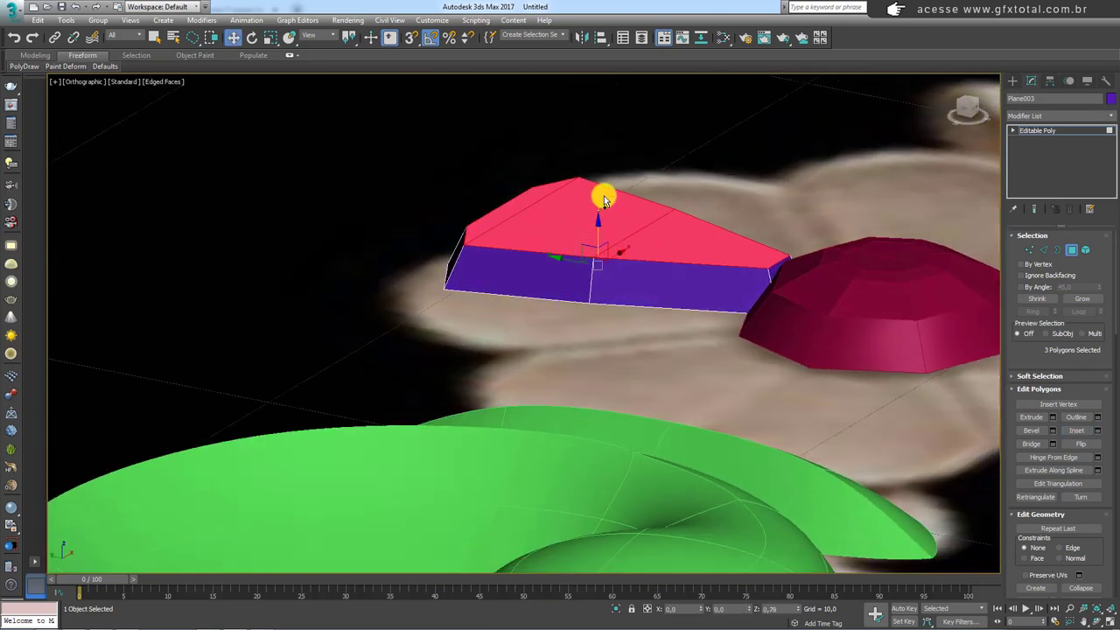
Inset the faces again and push the inner faces down into a recess.
left_click(1076, 430)
left_click_drag(711, 248, 699, 236)
key("w")
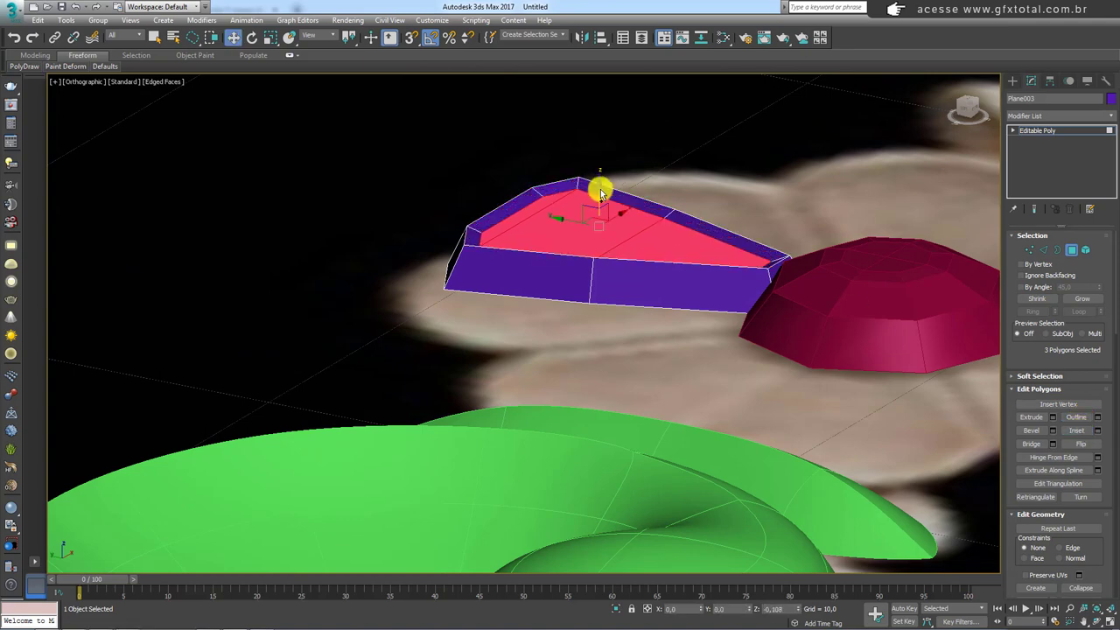
left_click_drag(601, 180, 600, 200)
mouse_move(750, 227)
middle_mouse_down("alt")
mouse_move(750, 292)
mouse_move(707, 300)
mouse_move(996, 168)
middle_mouse_up("alt")
left_click(1048, 133)
scroll(671, 213, "down", 5)
mouse_move(670, 212)
middle_mouse_down("alt")
mouse_move(688, 252)
mouse_move(581, 184)
middle_mouse_up("alt")
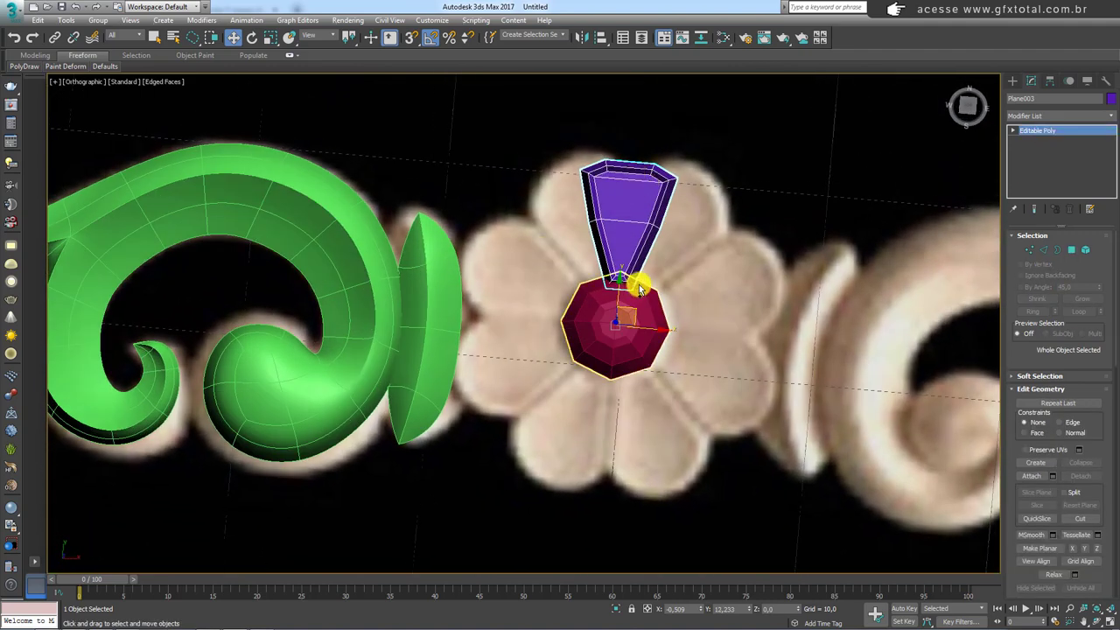
Array the petal into 8 instances with a 360° total Z rotation around the gem.
left_click(66, 20)
left_click(88, 228)
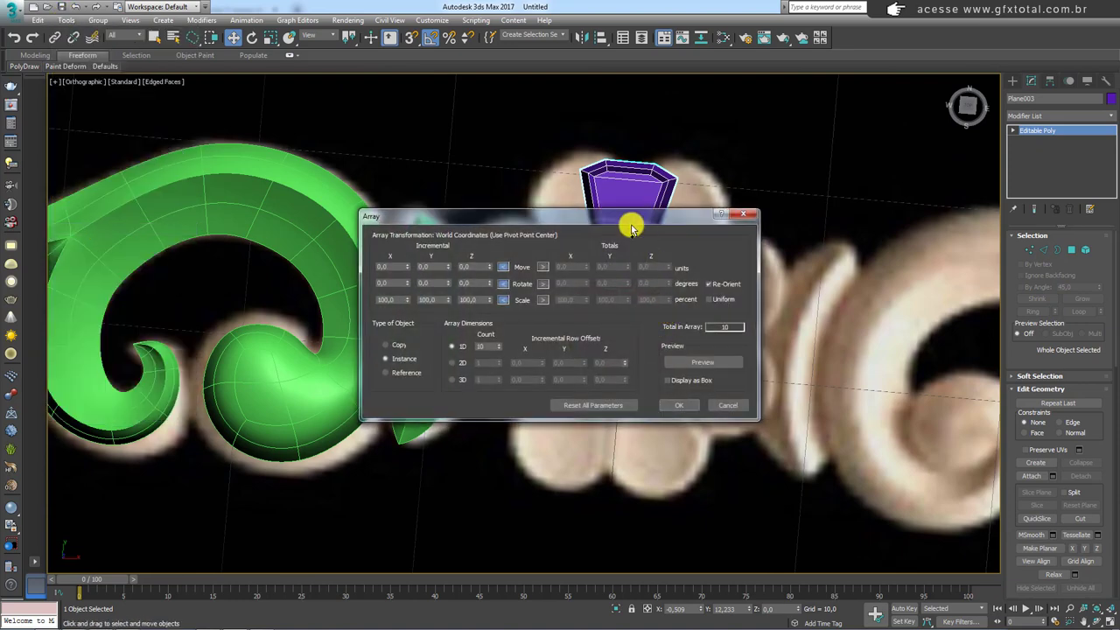
left_click_drag(630, 228, 372, 177)
type("8")
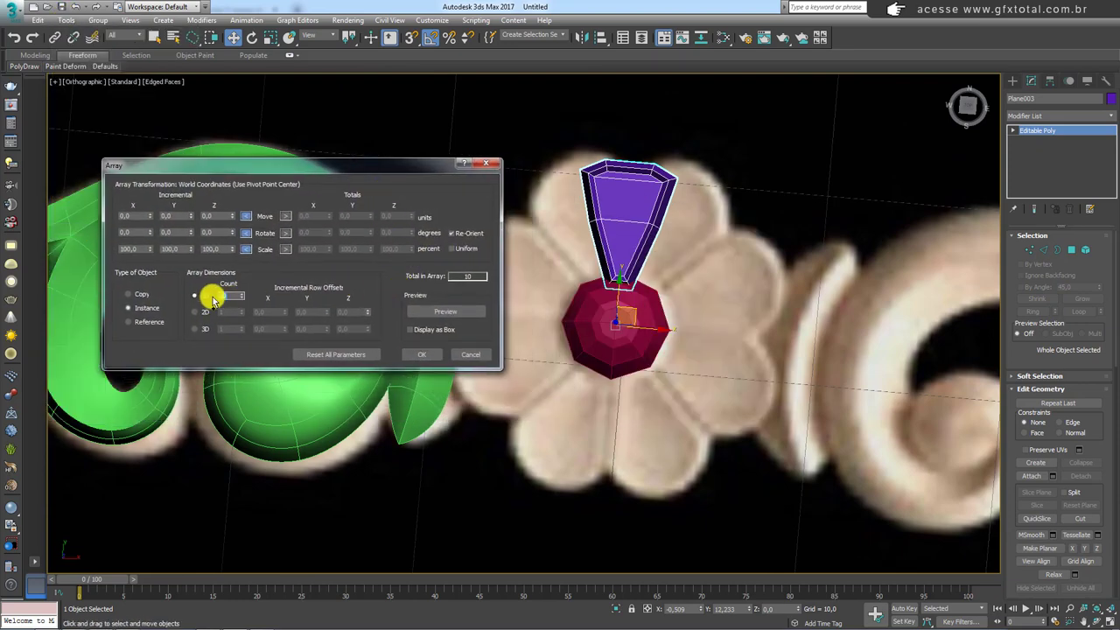
left_click(285, 233)
type("360")
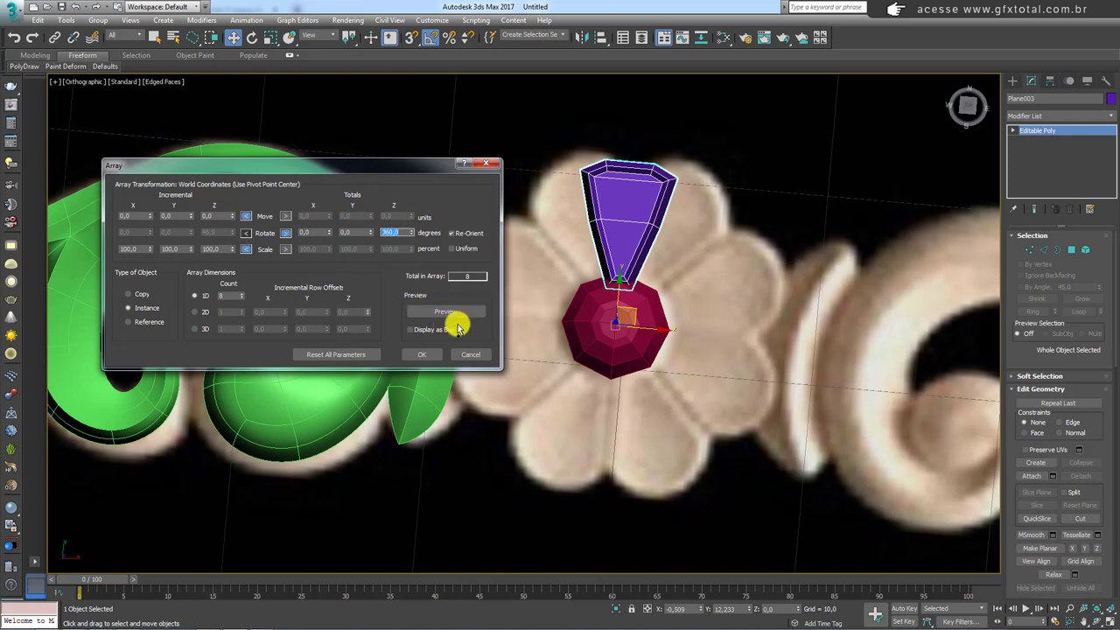
left_click(437, 312)
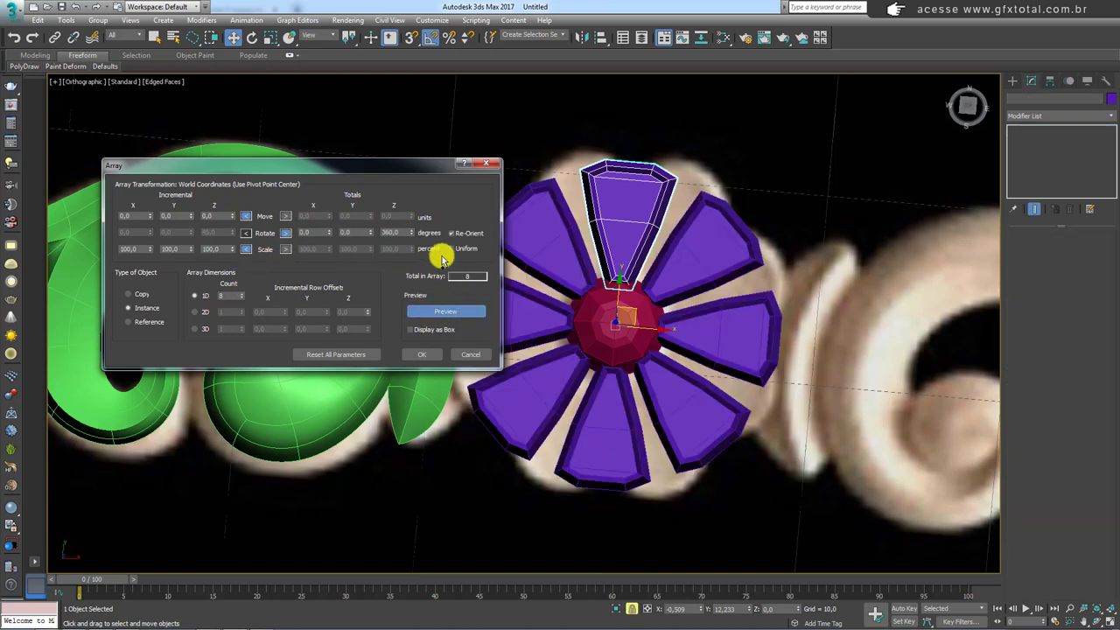
mouse_move(411, 232)
left_mouse_down()
mouse_move(429, 260)
mouse_move(413, 243)
left_mouse_up()
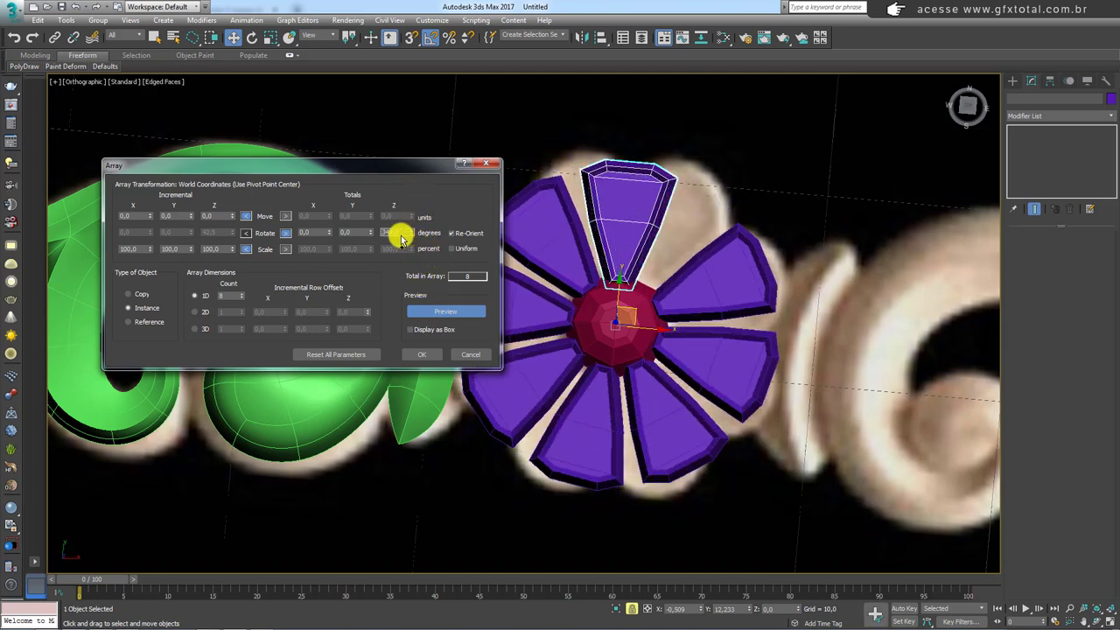
type("360")
key("Return")
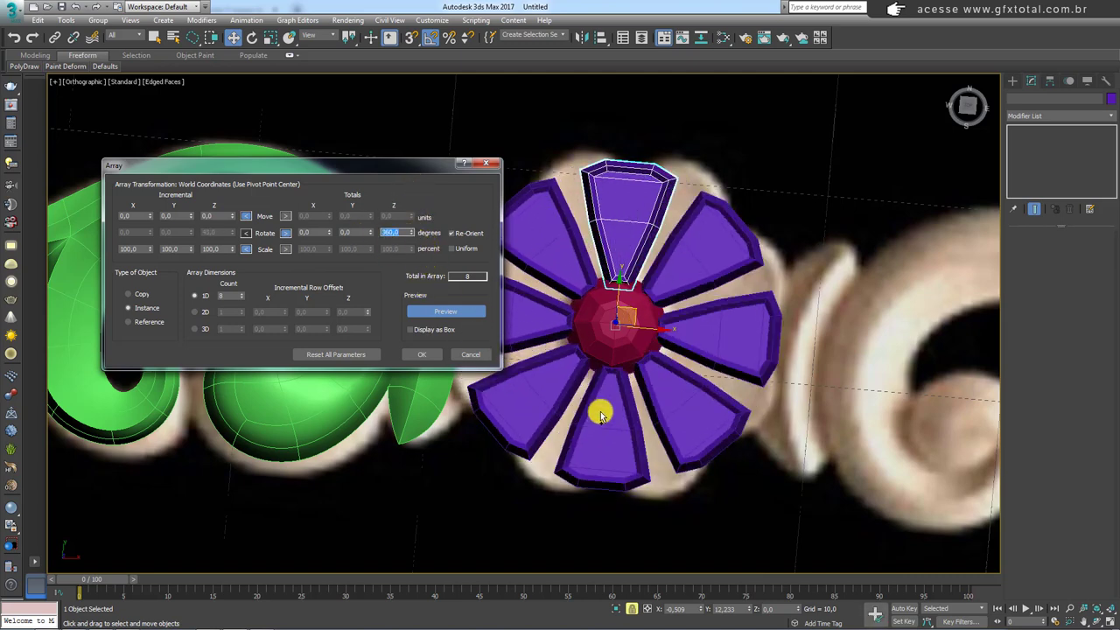
left_click(243, 297)
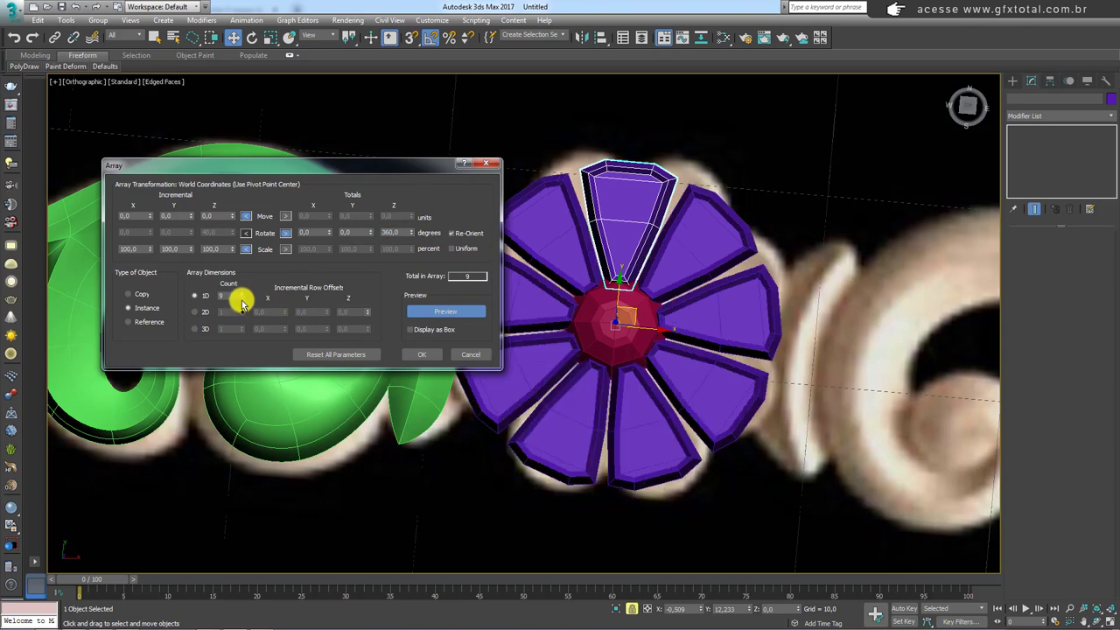
left_click(242, 301)
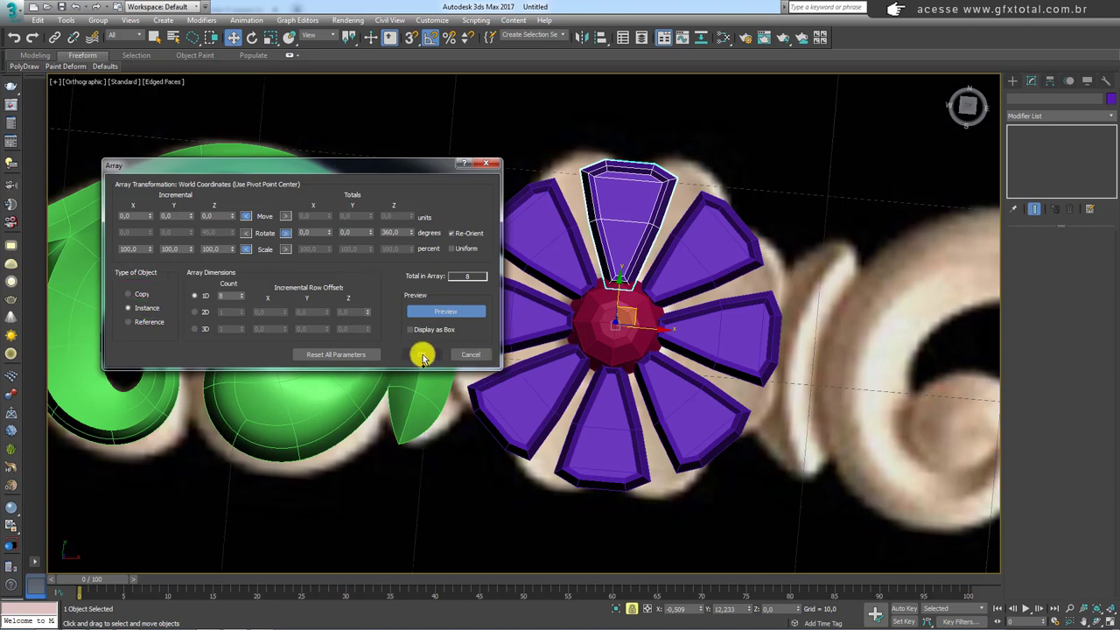
left_click(423, 357)
scroll(668, 251, "up", 2)
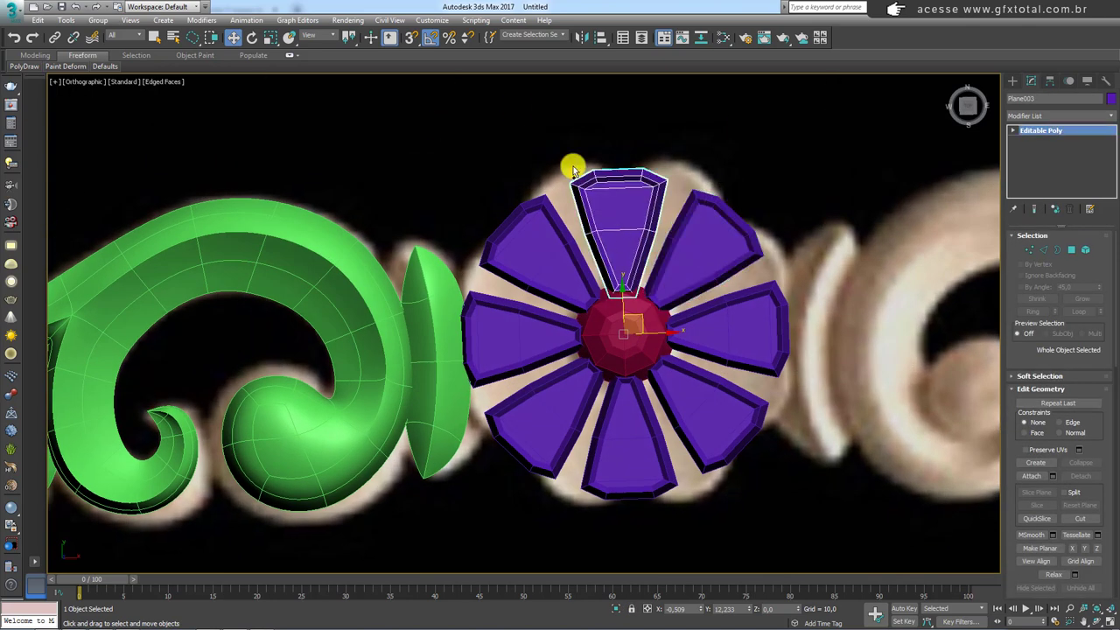
In the top view, scale the petal's middle vertices outward to widen it.
key("t")
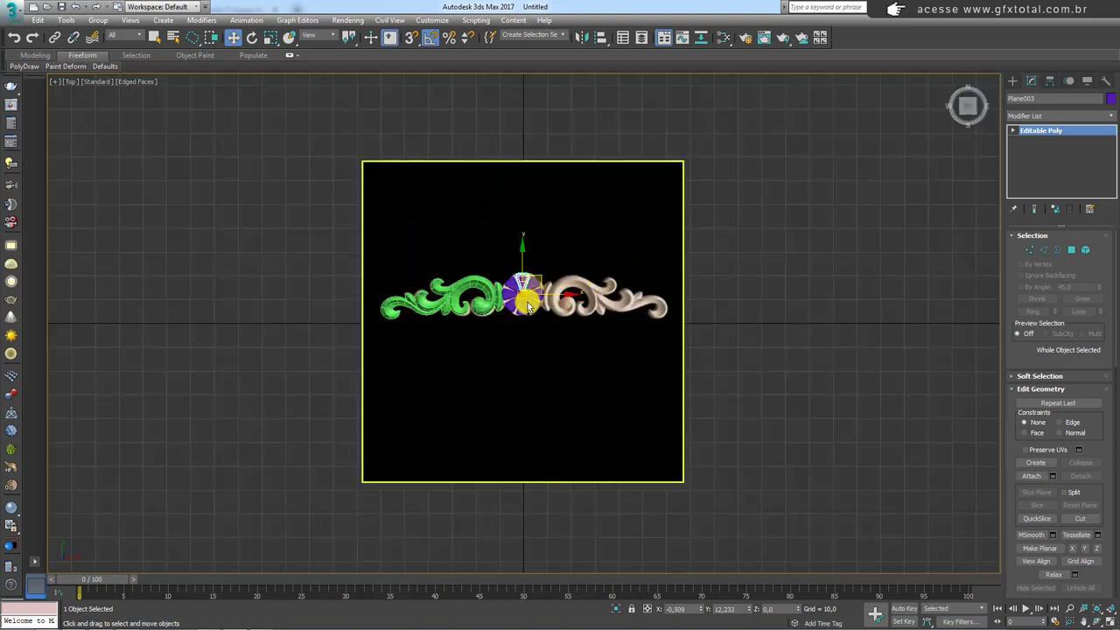
key("z")
left_click(1029, 251)
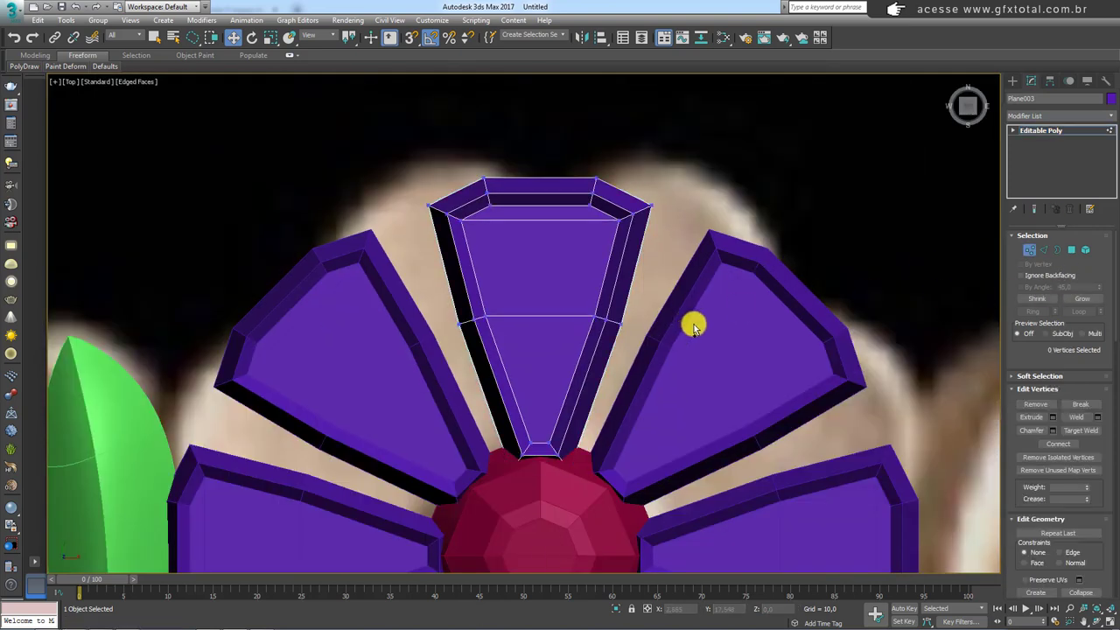
left_click_drag(540, 316, 445, 345)
key("r")
left_click_drag(604, 325, 598, 322)
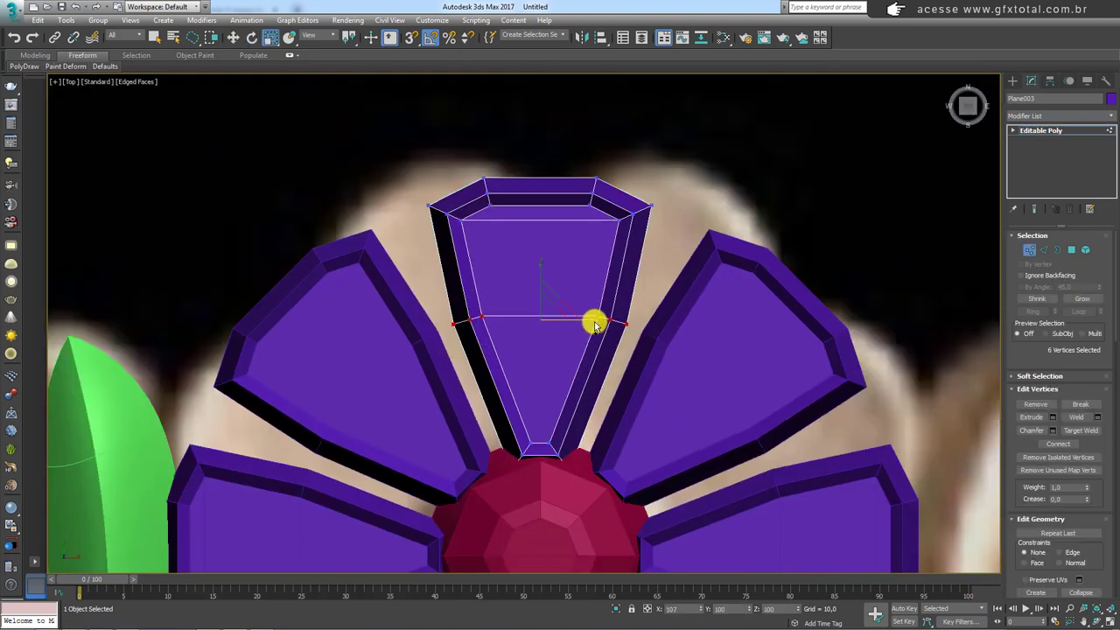
Pull the petal's bottom vertices down to the centre and pinch them narrower.
left_click_drag(477, 457, 603, 472)
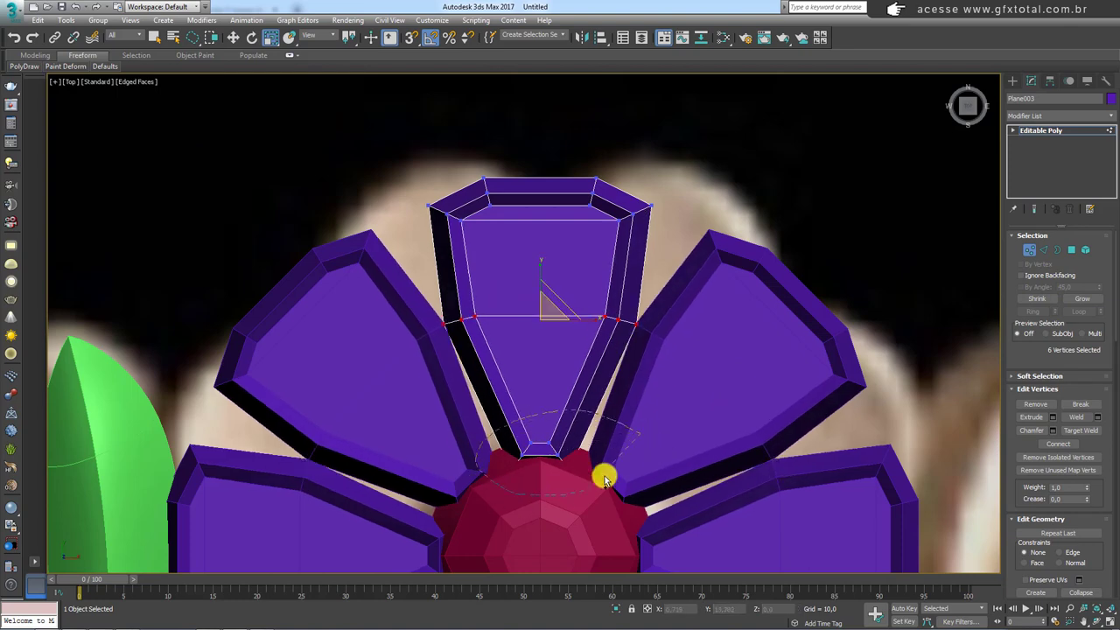
key("w")
left_click_drag(556, 438, 537, 443)
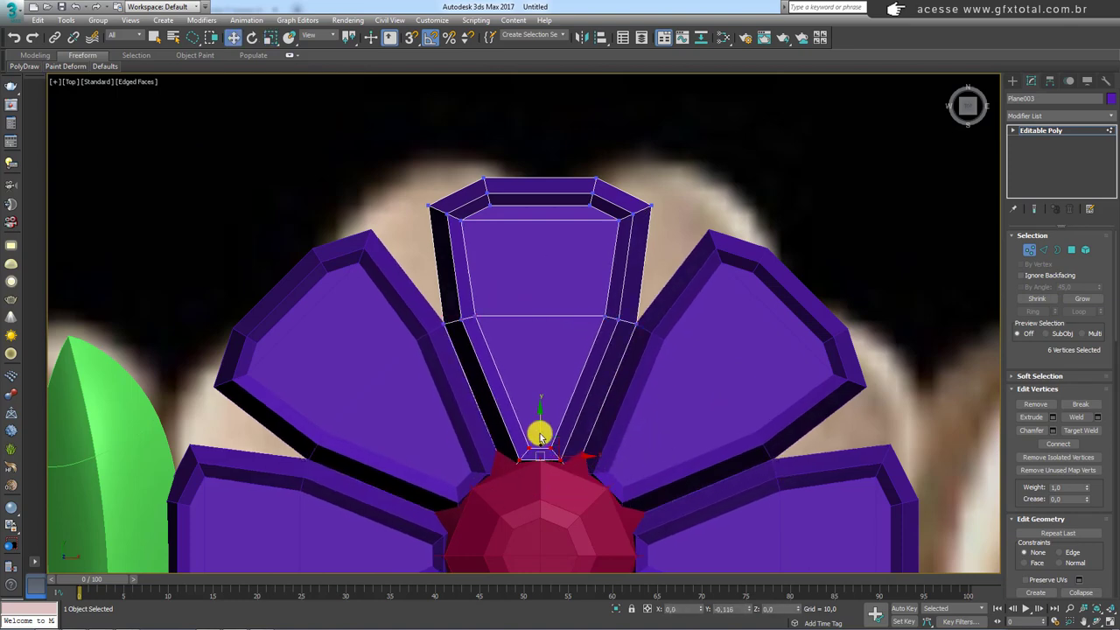
key("r")
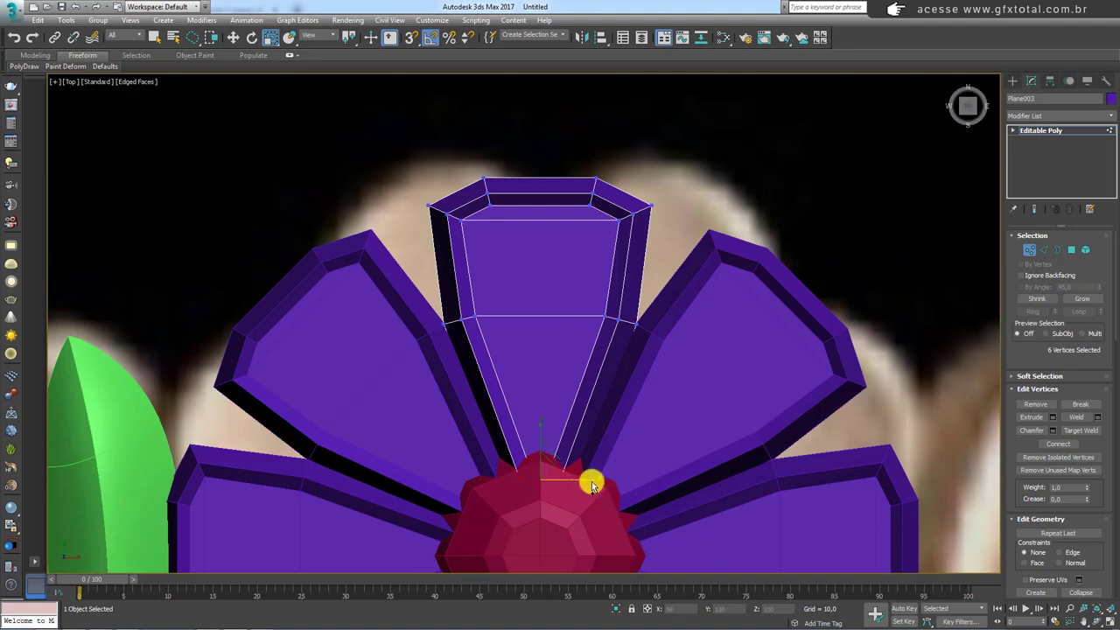
left_click_drag(591, 486, 590, 483)
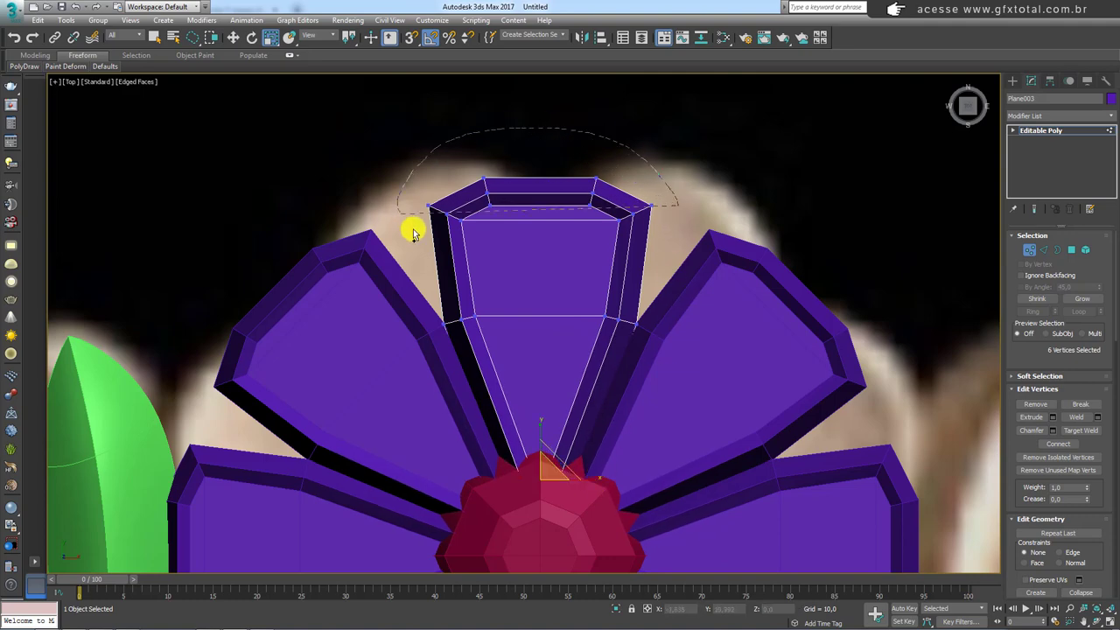
Widen the petal's top vertices and raise the tip vertices upward.
left_click_drag(414, 232, 667, 245)
left_click_drag(588, 208, 600, 208)
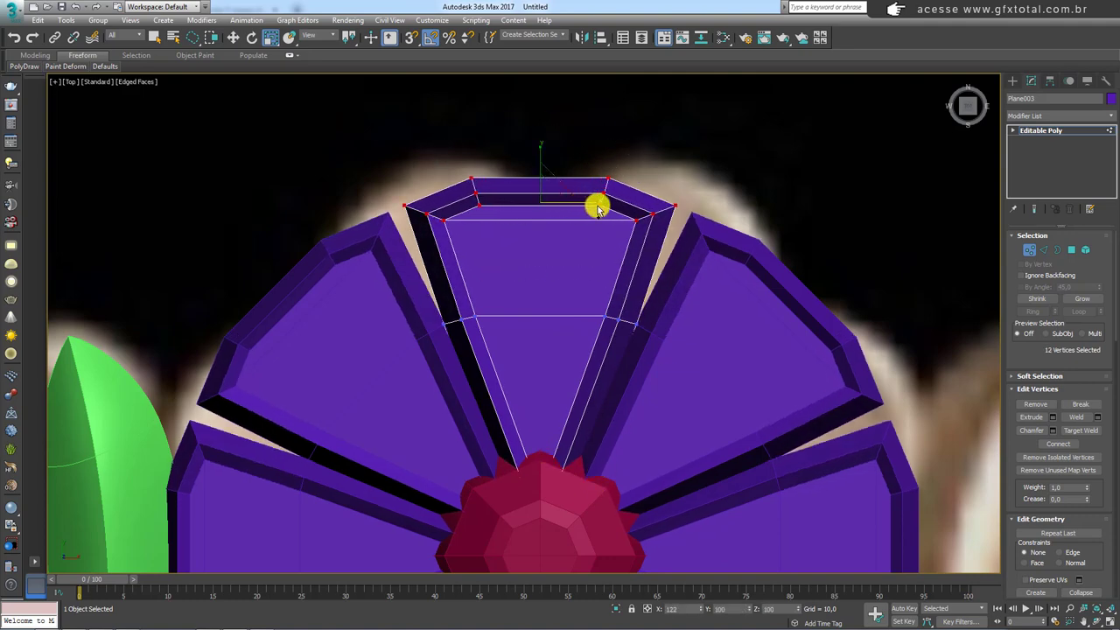
left_click_drag(628, 149, 488, 223)
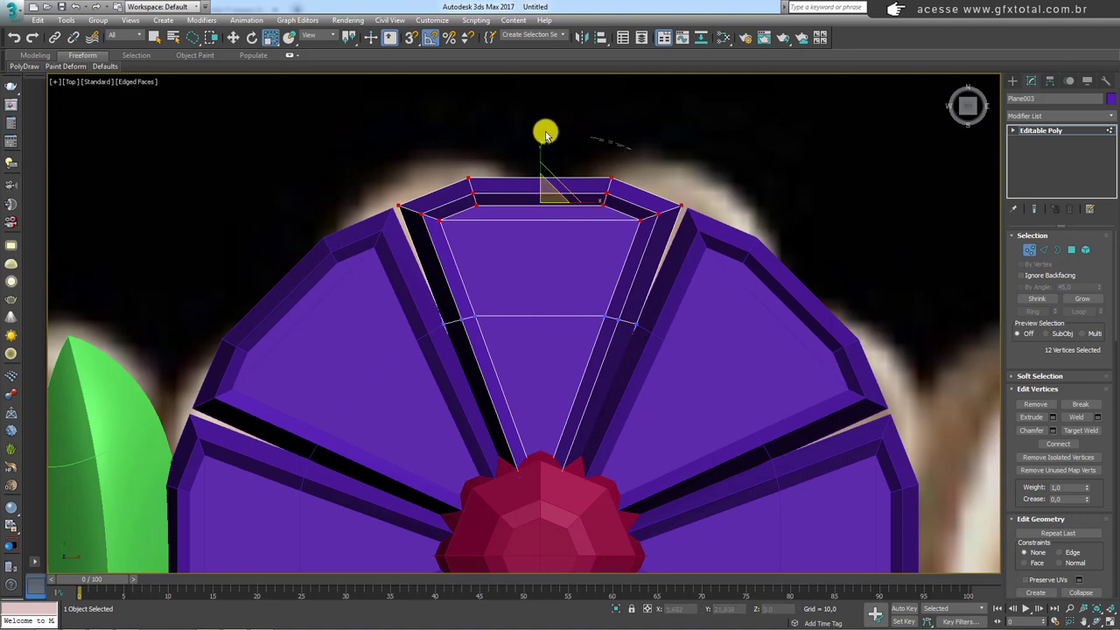
left_click_drag(649, 197, 646, 193)
key("w")
left_click_drag(537, 158, 537, 117)
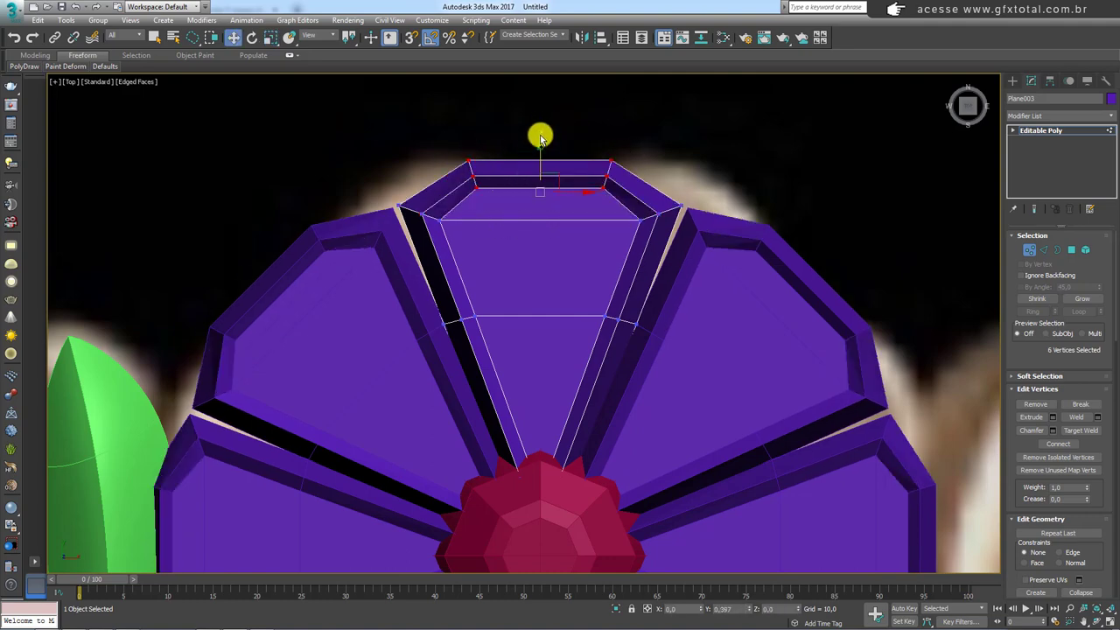
scroll(542, 155, "down", 5)
scroll(527, 198, "up", 2)
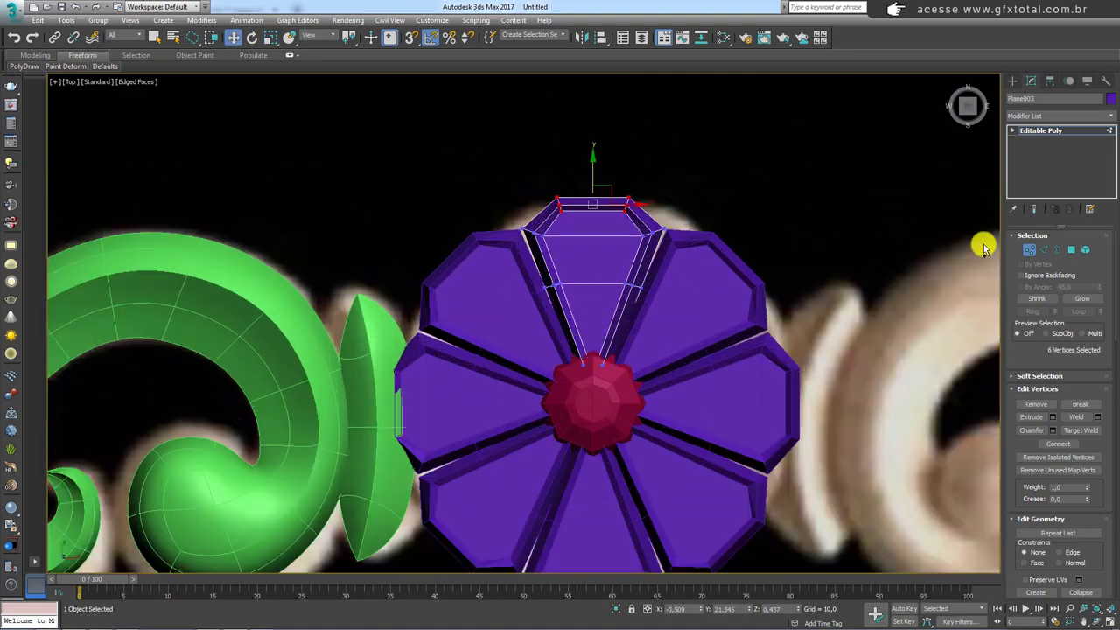
Select the petal's outline edge loop and set its crease to 1.0.
left_click(1043, 251)
scroll(595, 275, "up", 3)
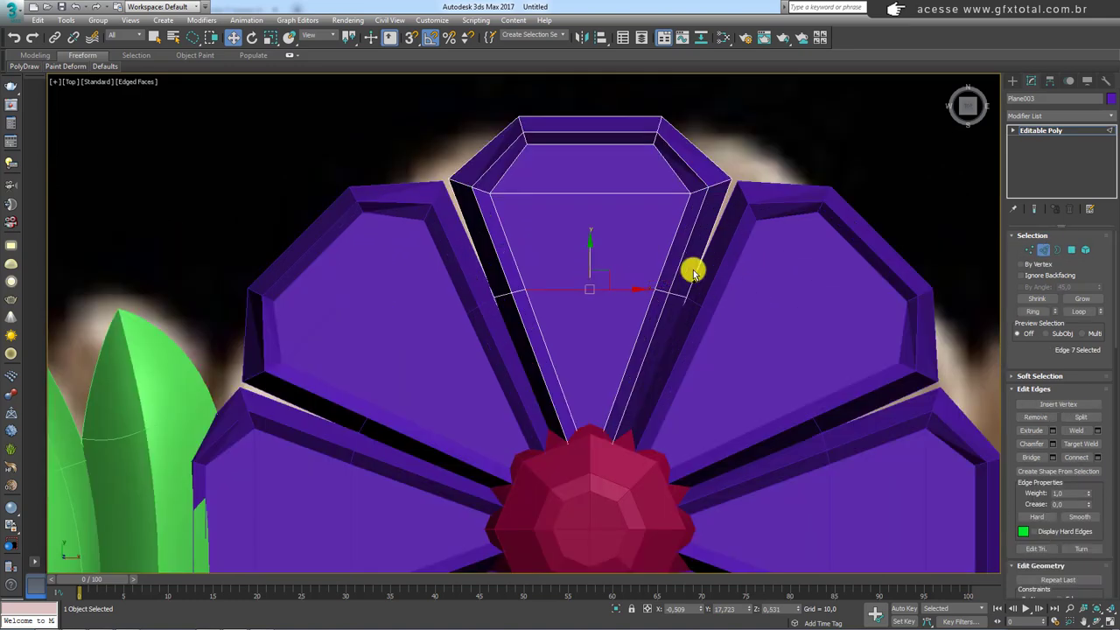
double_click(676, 275)
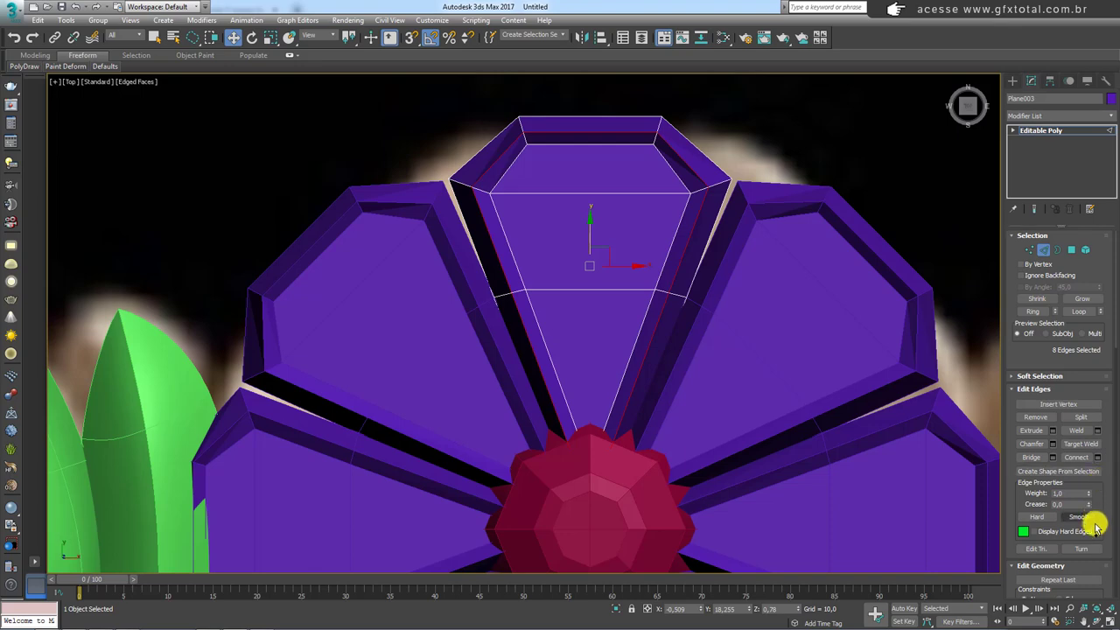
left_click_drag(1089, 507, 1088, 300)
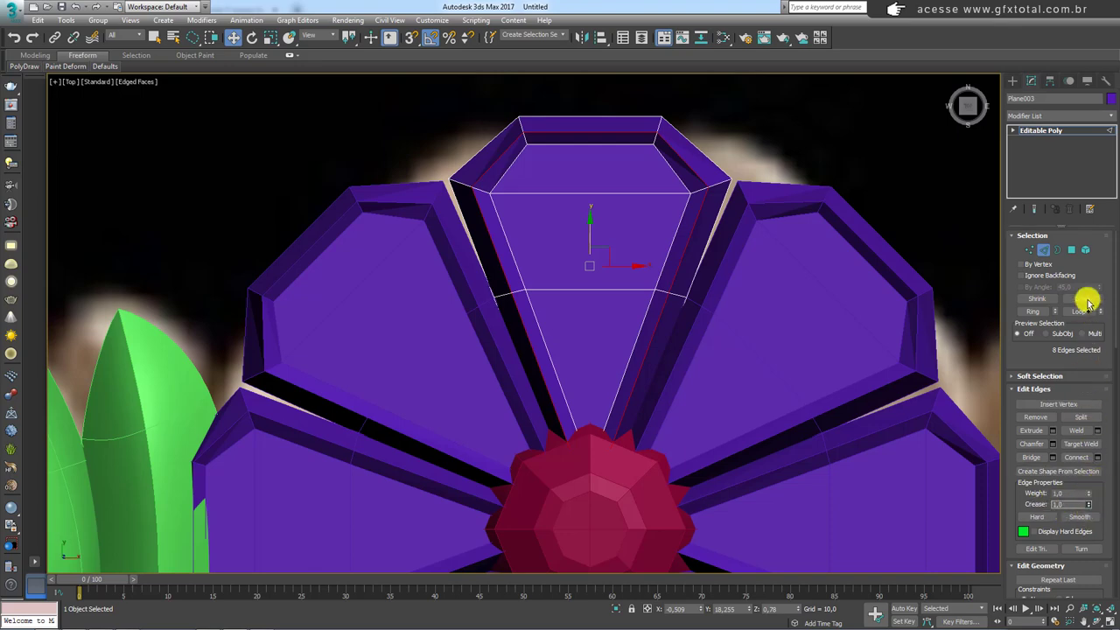
scroll(753, 253, "down", 3)
scroll(753, 253, "down", 2)
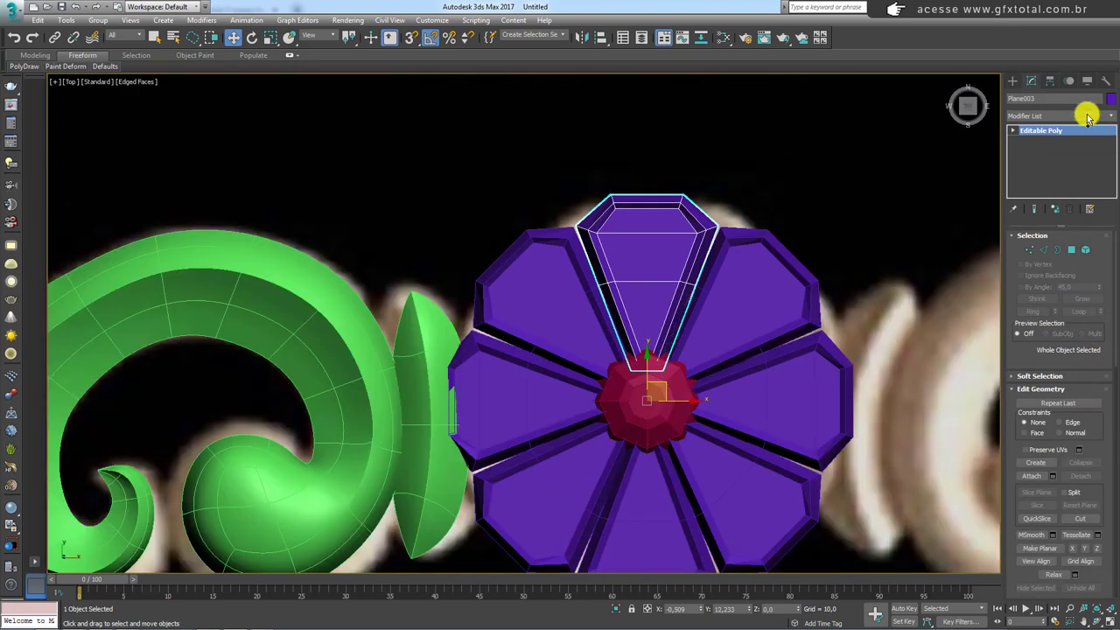
Add TurboSmooth with 3 iterations and isoline display to round the petals.
left_click(1085, 115)
left_click_drag(1115, 306, 1110, 513)
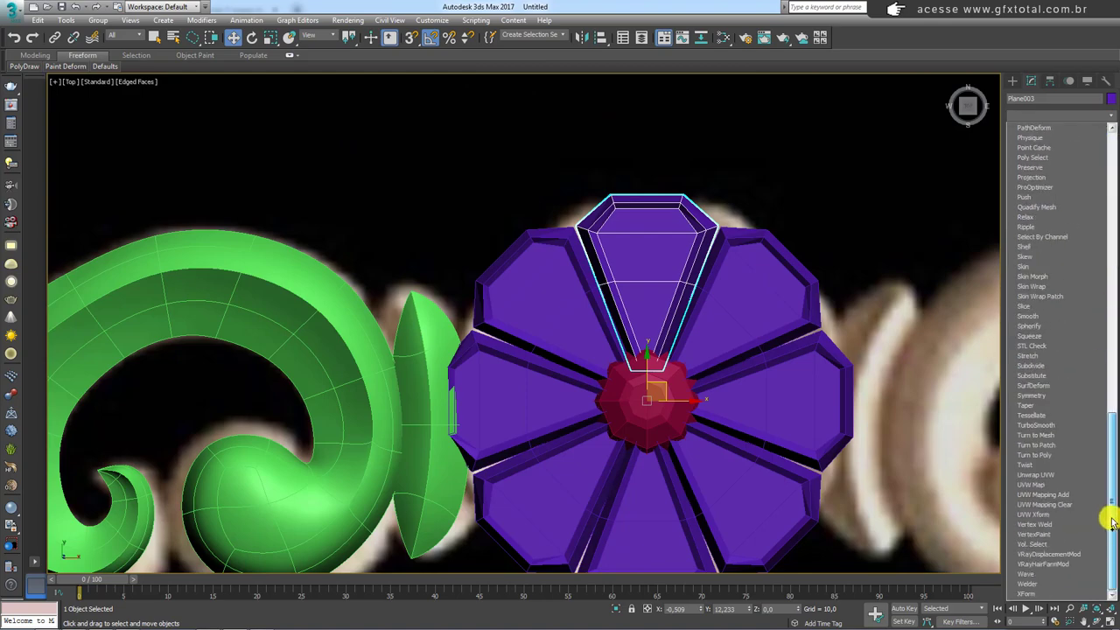
left_click(1050, 430)
mouse_move(743, 322)
middle_mouse_down("alt")
mouse_move(685, 290)
mouse_move(727, 317)
middle_mouse_up("alt")
left_click(1096, 253)
left_click(1096, 253)
key("F4")
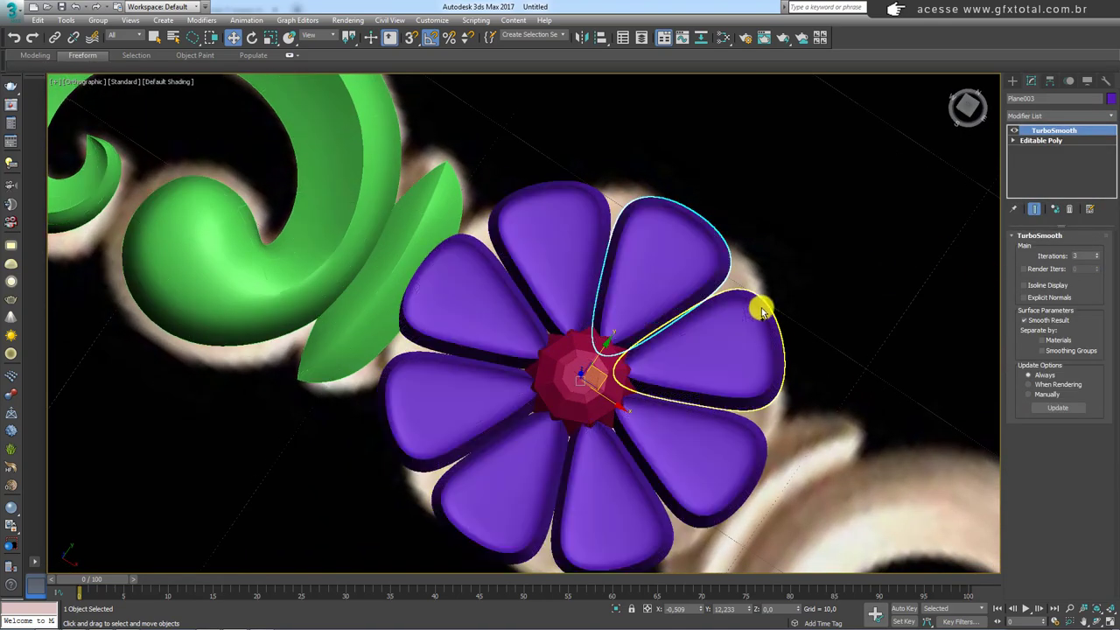
left_click(1027, 286)
mouse_move(590, 265)
middle_mouse_down("alt")
mouse_move(569, 266)
mouse_move(583, 325)
mouse_move(606, 295)
middle_mouse_up("alt")
left_click(533, 221)
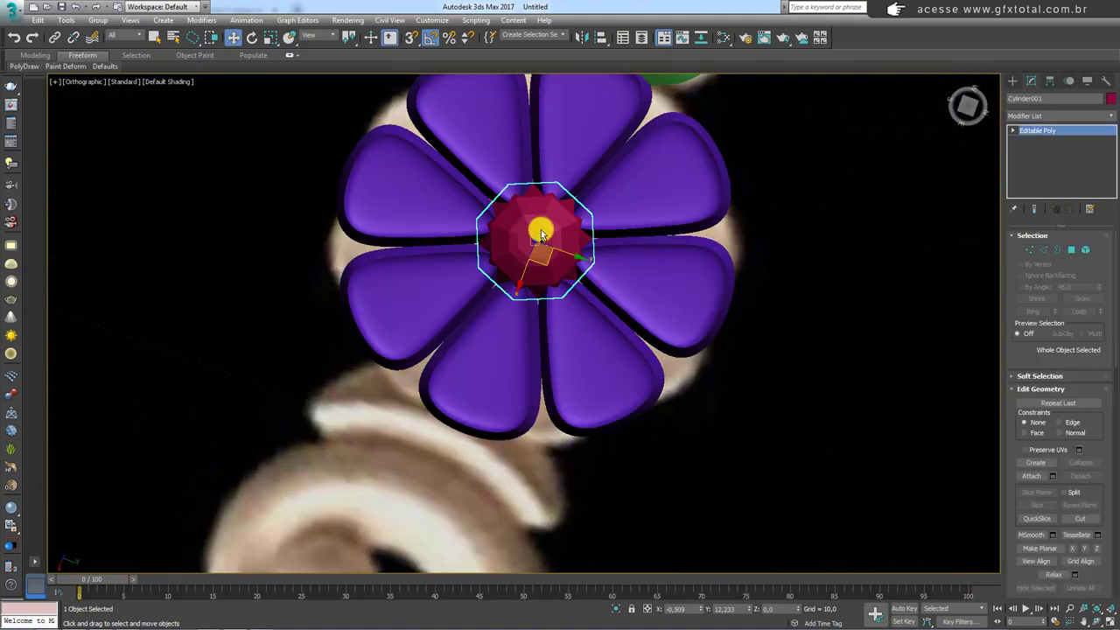
Inspect an edge on the red centre piece and turn on edged-faces display.
scroll(560, 217, "up", 4)
scroll(572, 212, "up", 1)
left_click(1042, 251)
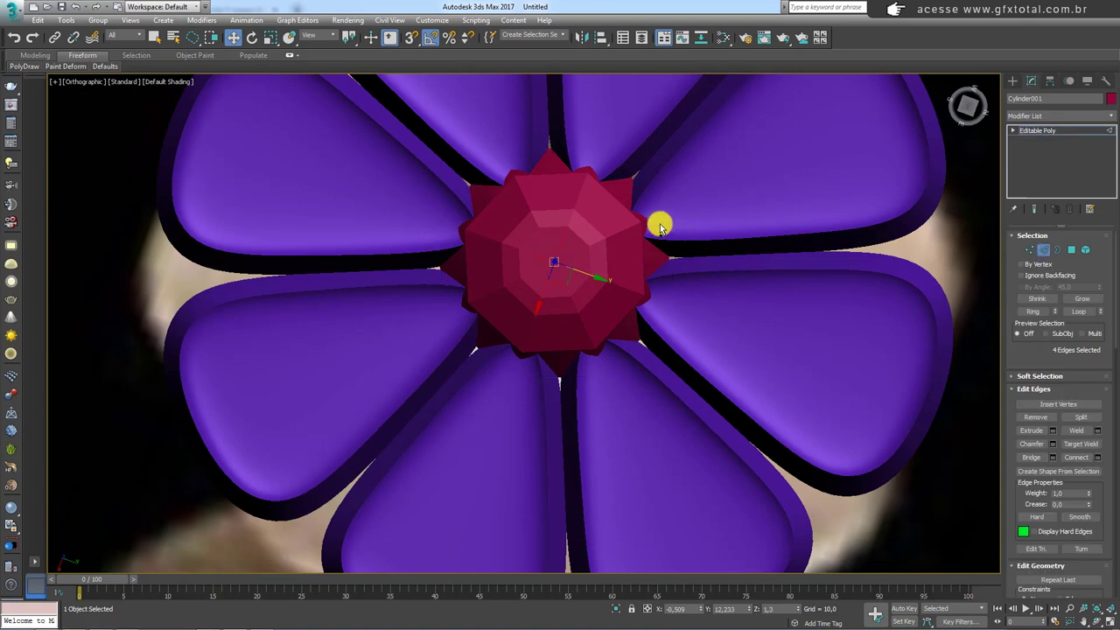
left_click(646, 219)
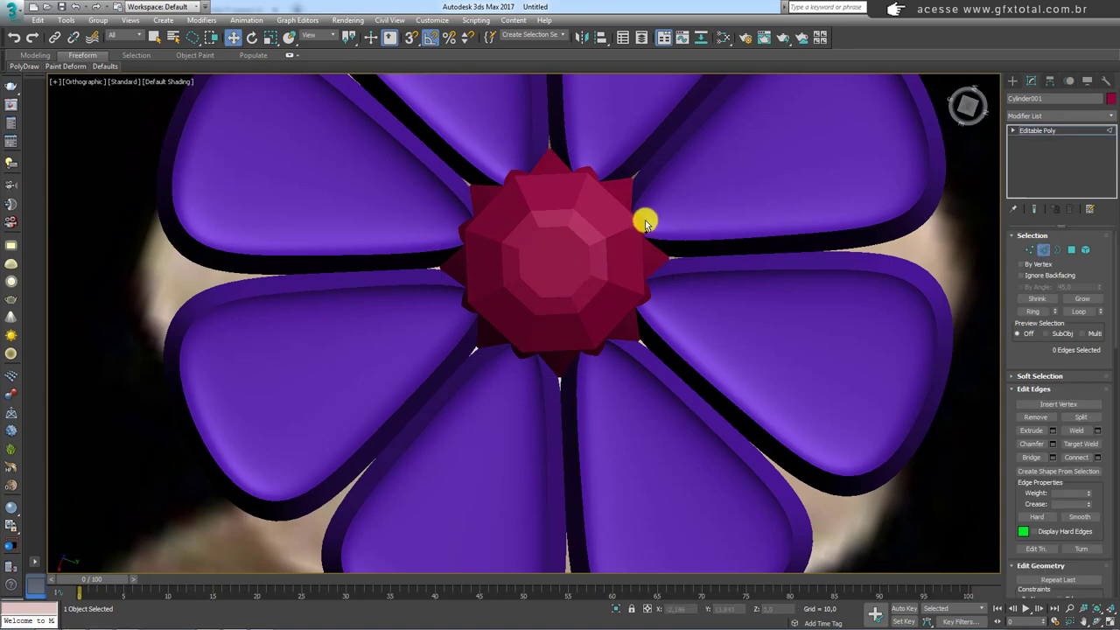
left_click(1043, 131)
key("F4")
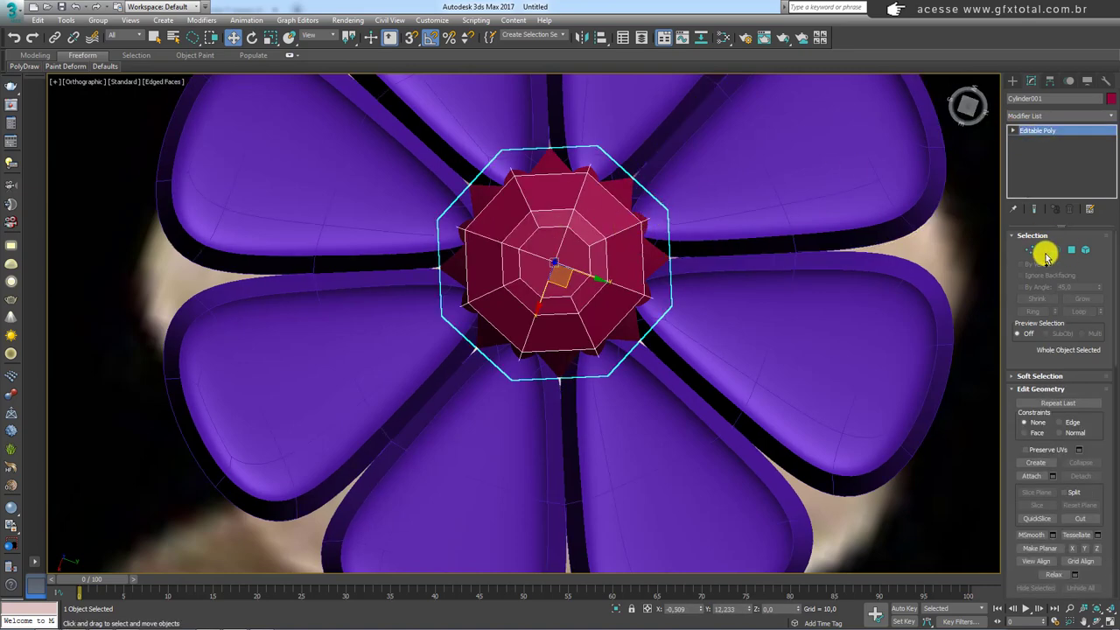
Select an eight-edge loop on the red centre and flatten and widen it.
left_click(1043, 250)
mouse_move(646, 241)
middle_mouse_down("alt")
mouse_move(657, 300)
mouse_move(630, 230)
middle_mouse_up("alt")
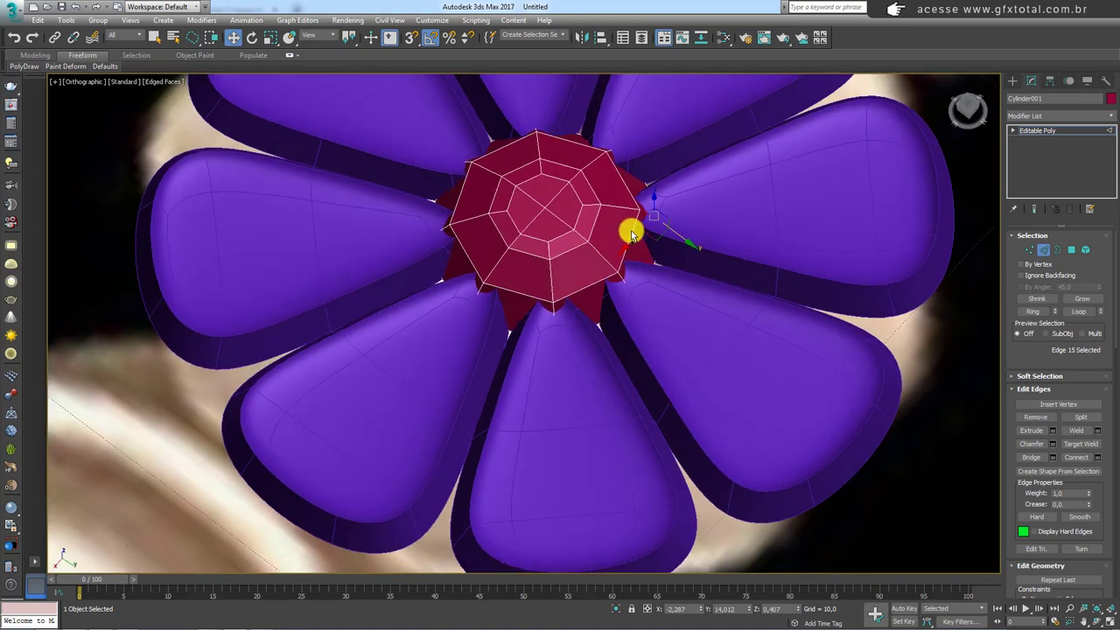
left_click(1034, 311)
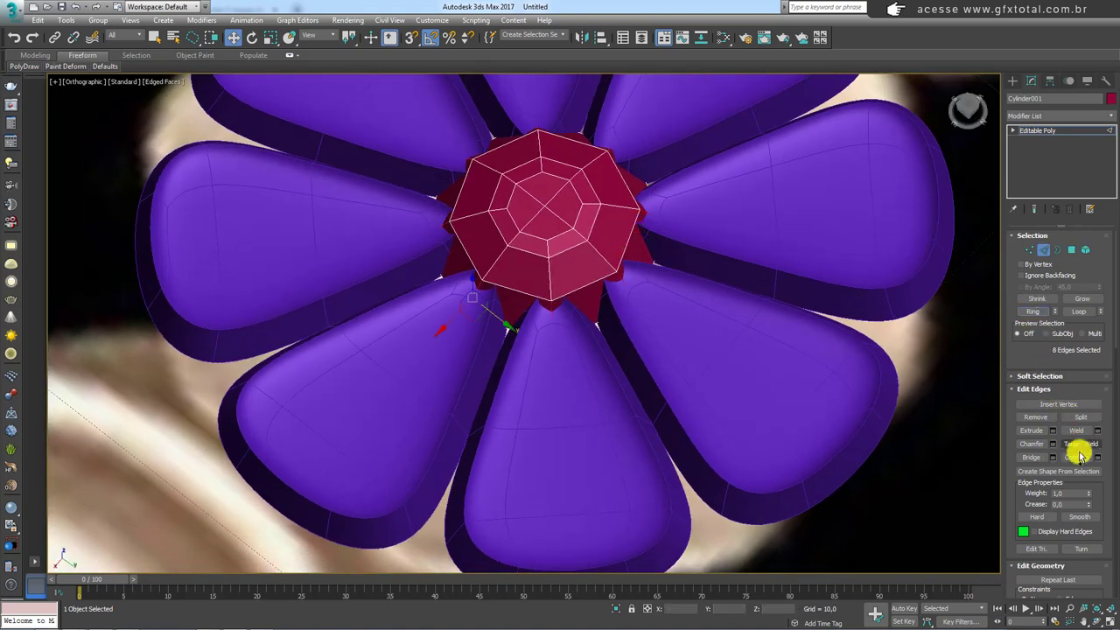
middle_click_drag(605, 333, 563, 240, "alt")
left_click_drag(546, 191, 544, 178)
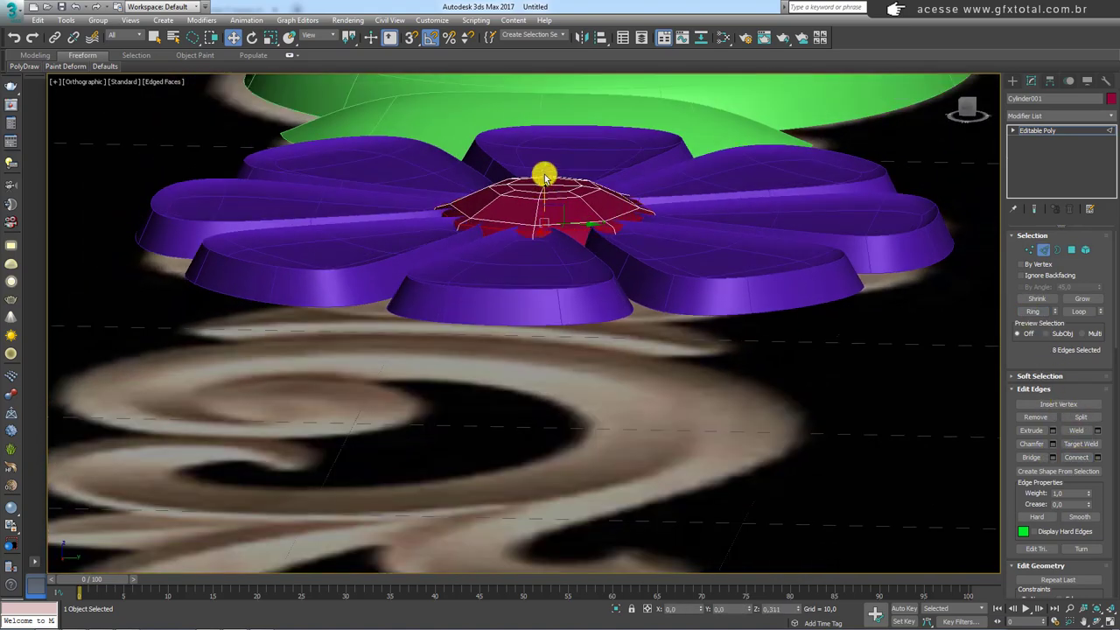
middle_click_drag(543, 178, 563, 253, "alt")
key("e")
key("r")
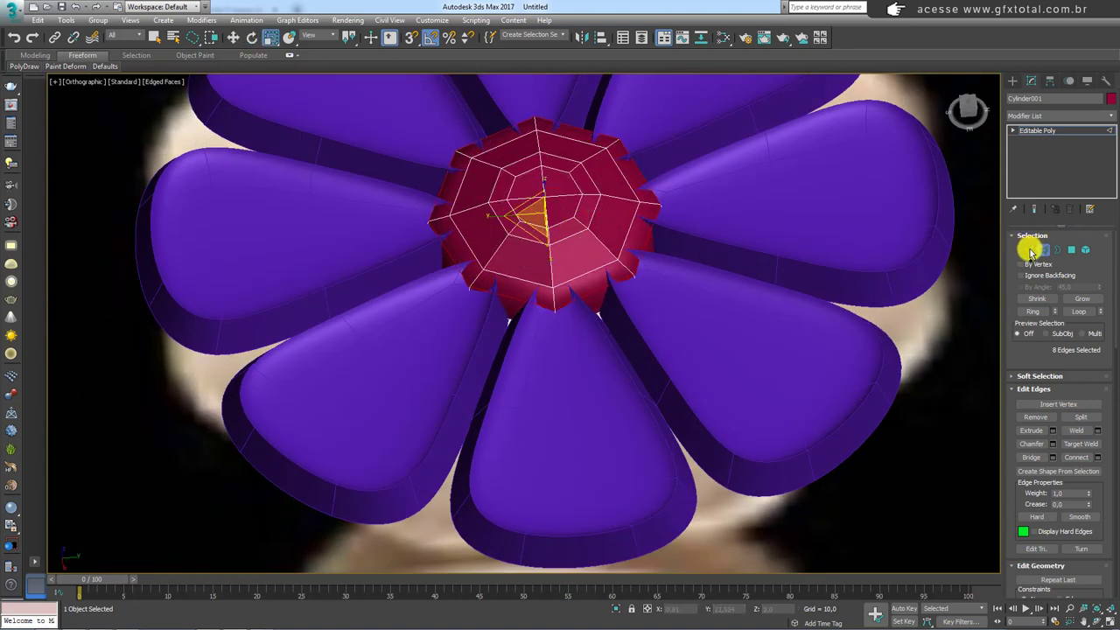
Select the centre's faces, growing then shrinking to 28 faces, ready to move.
left_click(1030, 251)
left_click(544, 199)
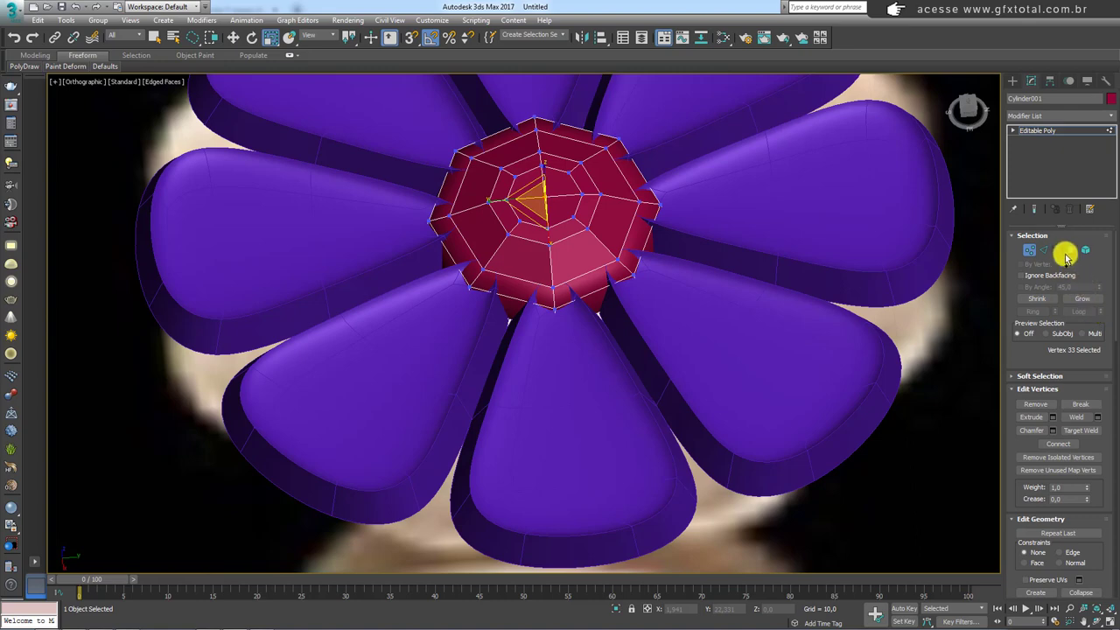
left_click(1070, 252)
left_click(1080, 297)
left_click(1080, 298)
mouse_move(600, 287)
middle_mouse_down("alt")
mouse_move(623, 267)
mouse_move(560, 192)
mouse_move(745, 243)
middle_mouse_up("alt")
left_click(1037, 298)
key("w")
Isolate the upper-right petal at its Editable Poly level for vertex editing.
scroll(744, 243, "up", 2)
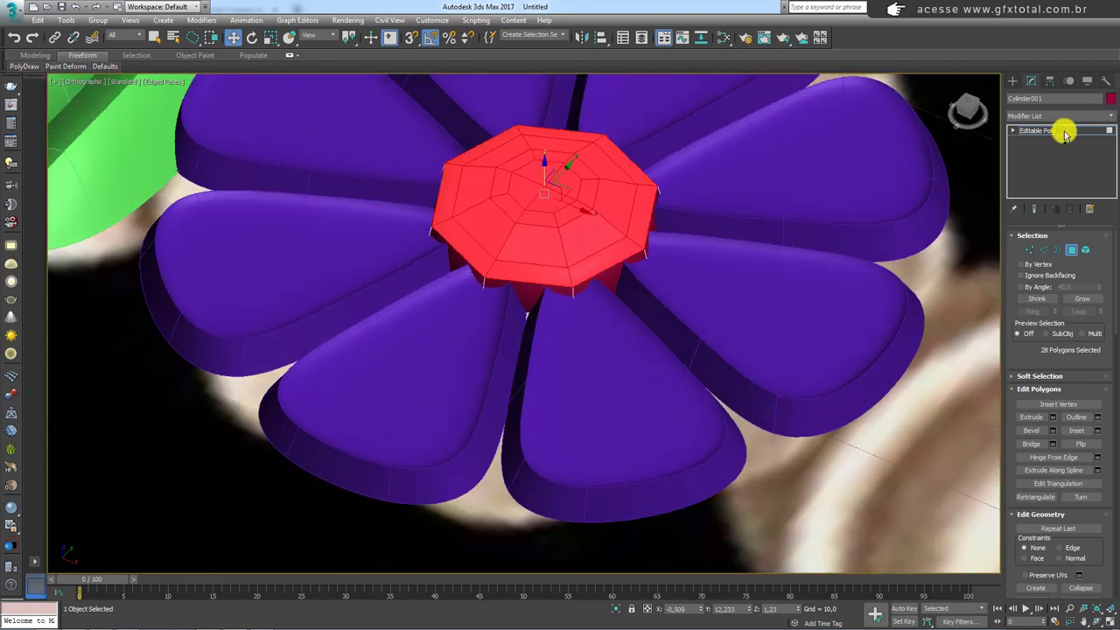
left_click(843, 157)
left_click(1037, 140)
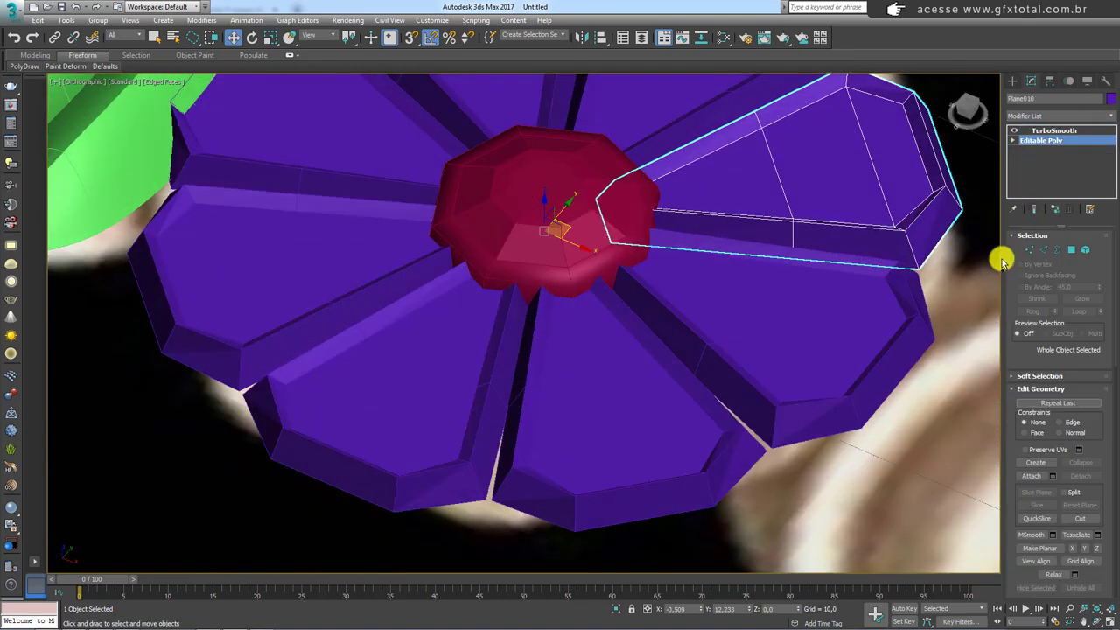
left_click(616, 608)
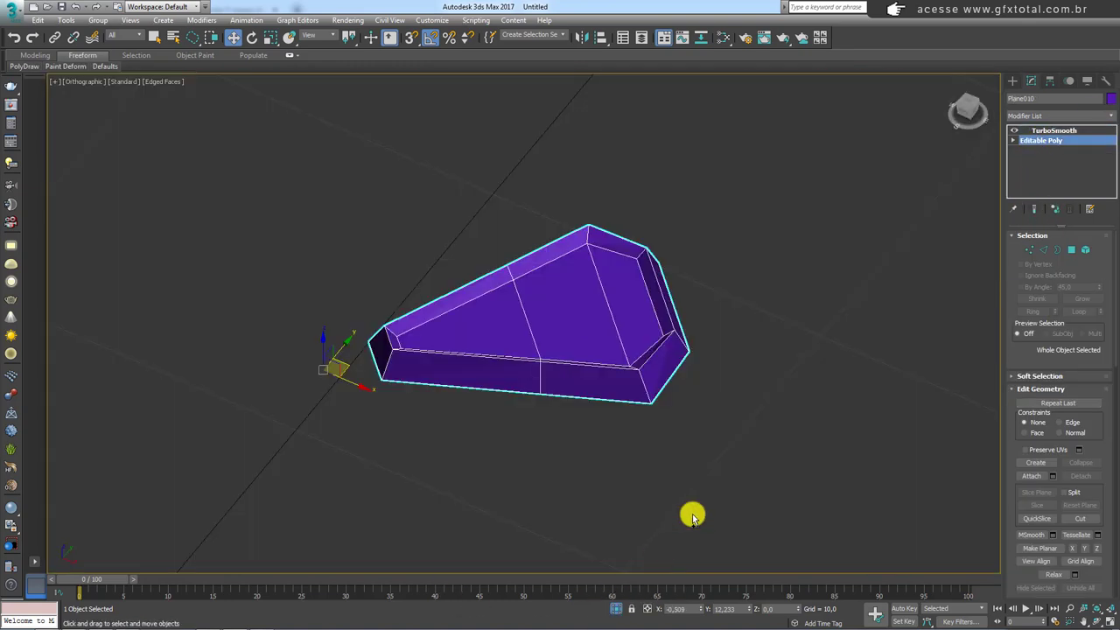
left_click(1029, 249)
mouse_move(394, 365)
middle_mouse_down("alt")
mouse_move(362, 268)
mouse_move(343, 256)
middle_mouse_up("alt")
Adjust the four vertices at the petal's narrow end, then show the TurboSmooth result again.
left_click_drag(343, 255, 343, 263)
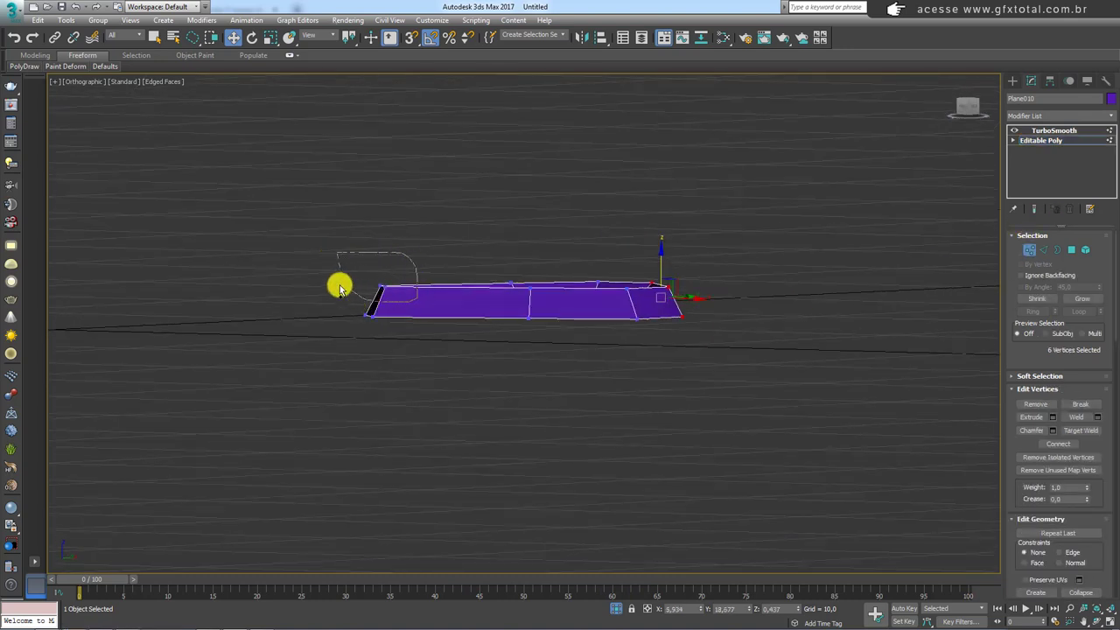
middle_click_drag(389, 266, 388, 275, "alt")
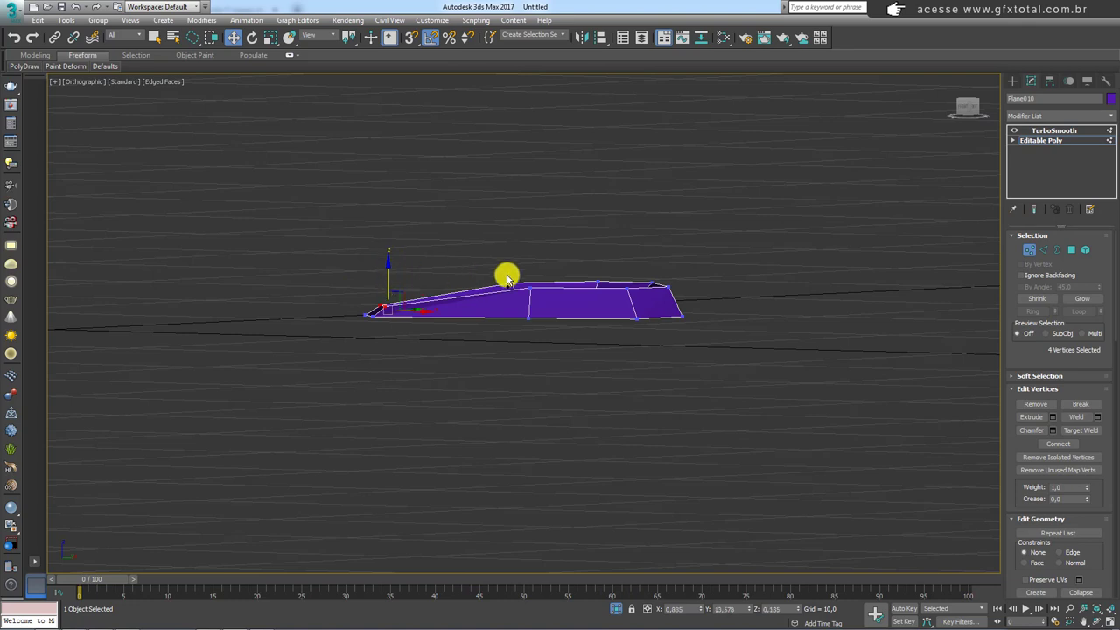
mouse_move(507, 272)
middle_mouse_down("alt")
mouse_move(504, 344)
mouse_move(515, 327)
mouse_move(480, 283)
middle_mouse_up("alt")
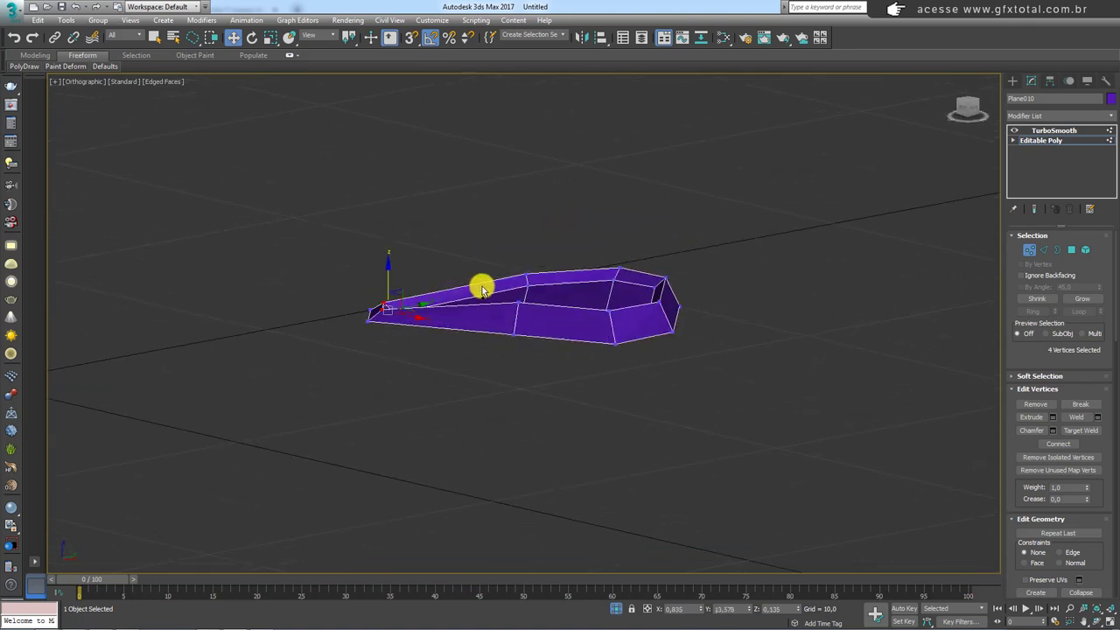
left_click_drag(386, 265, 388, 325)
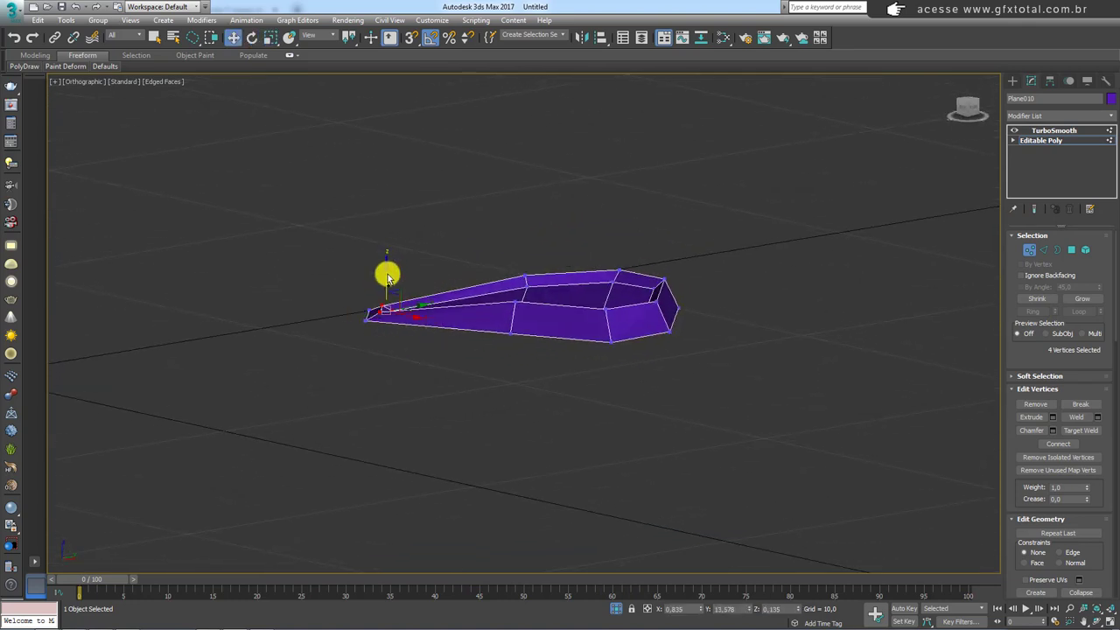
key("ctrl+z")
key("w")
left_click(1053, 132)
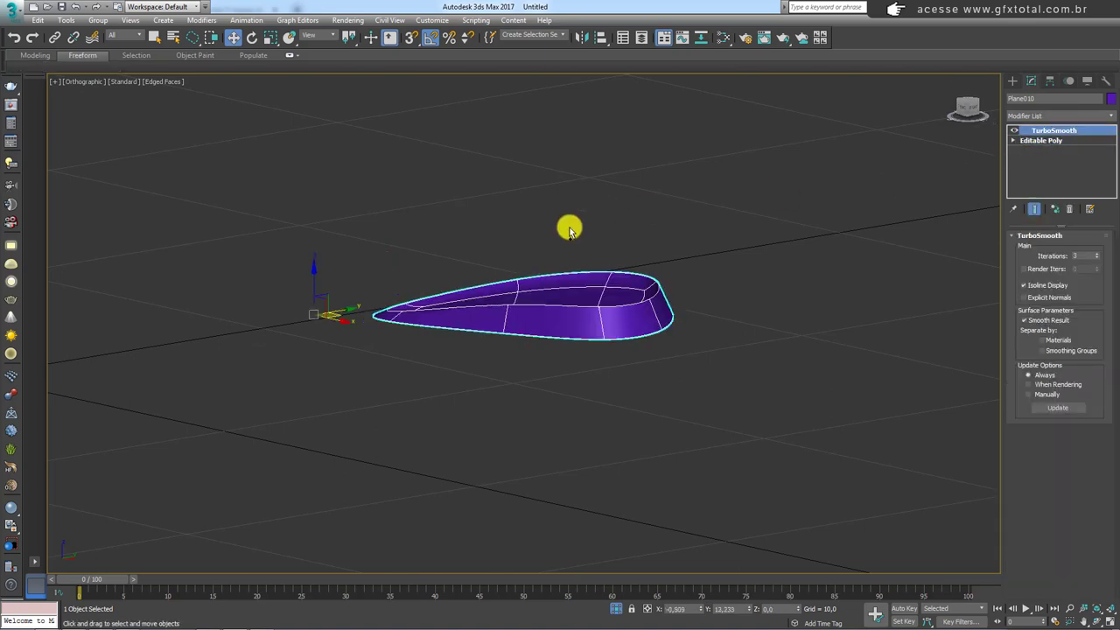
middle_click_drag(570, 225, 674, 604, "alt")
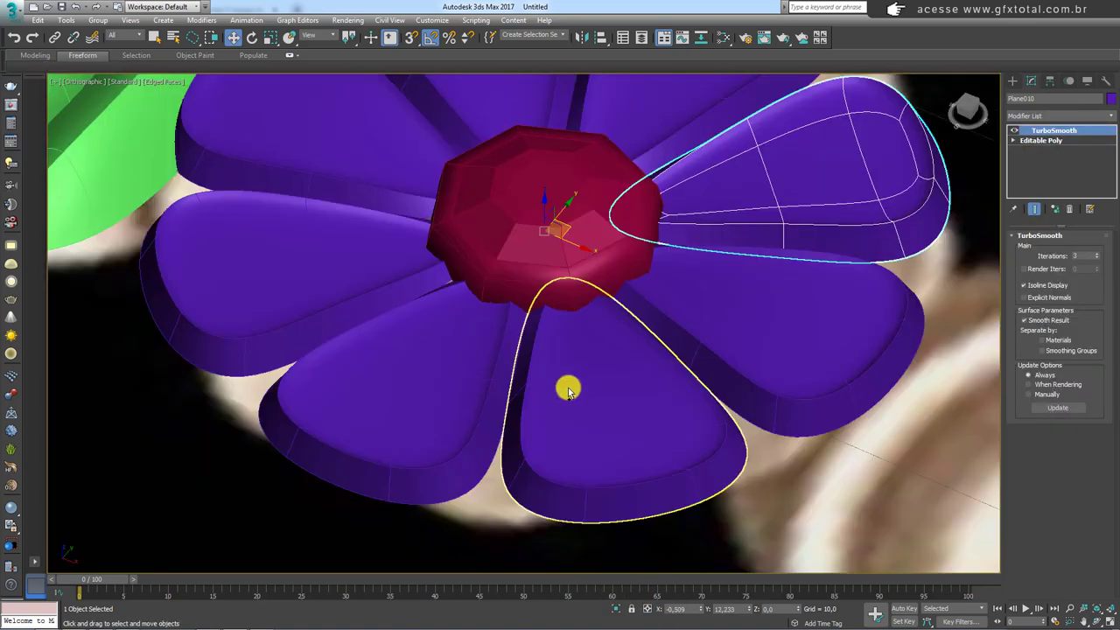
Bring the whole flower into view and select all eight petals.
mouse_move(567, 388)
middle_mouse_down("alt")
mouse_move(595, 393)
mouse_move(707, 368)
middle_mouse_up("alt")
scroll(641, 321, "up", 2)
scroll(641, 321, "down", 4)
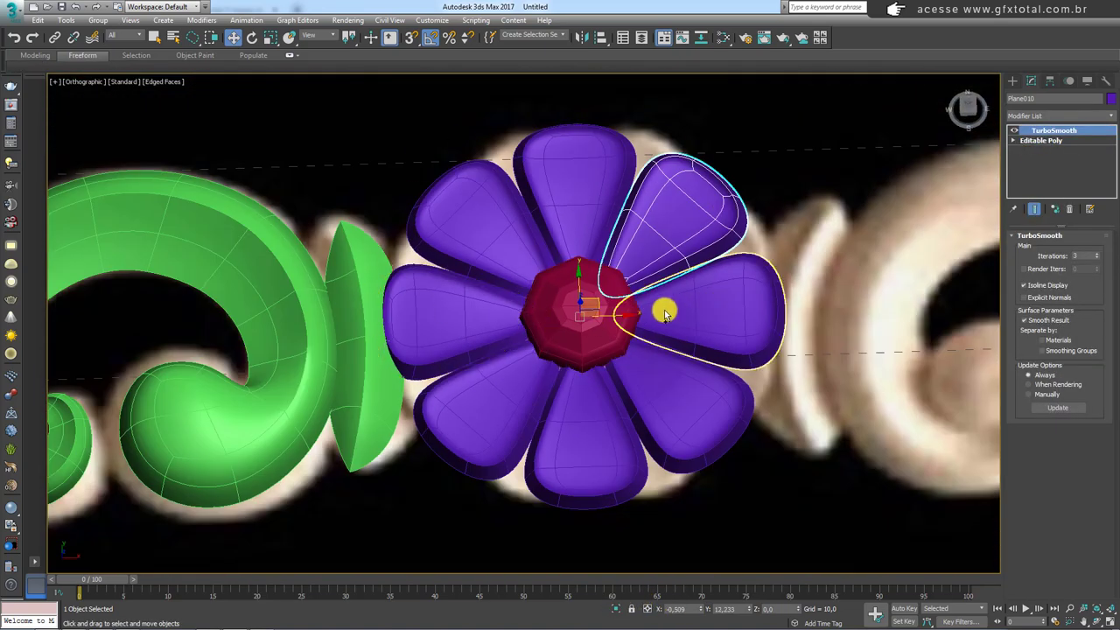
scroll(665, 310, "down", 4)
scroll(636, 305, "up", 1)
scroll(640, 305, "up", 2)
scroll(670, 360, "up", 1)
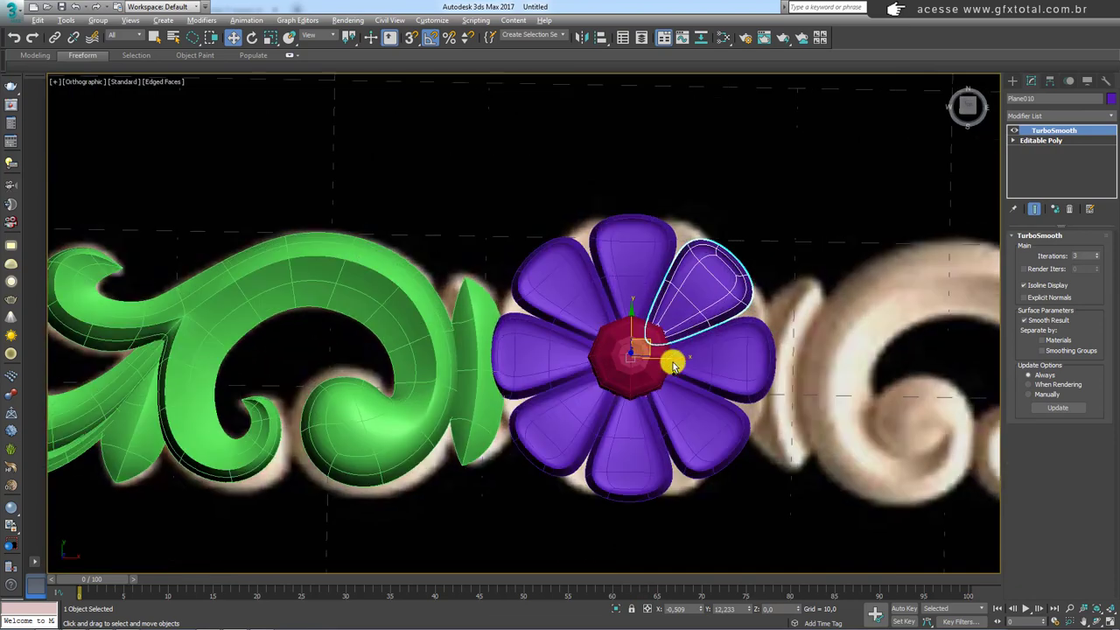
scroll(705, 375, "down", 1)
scroll(689, 285, "up", 2)
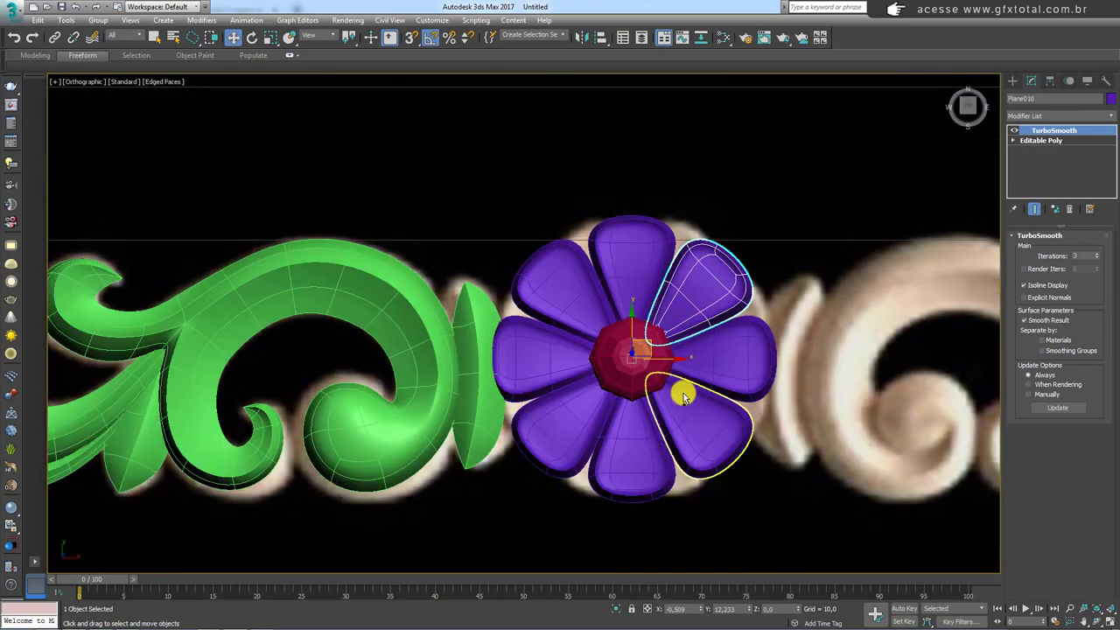
middle_click_drag(680, 387, 705, 275)
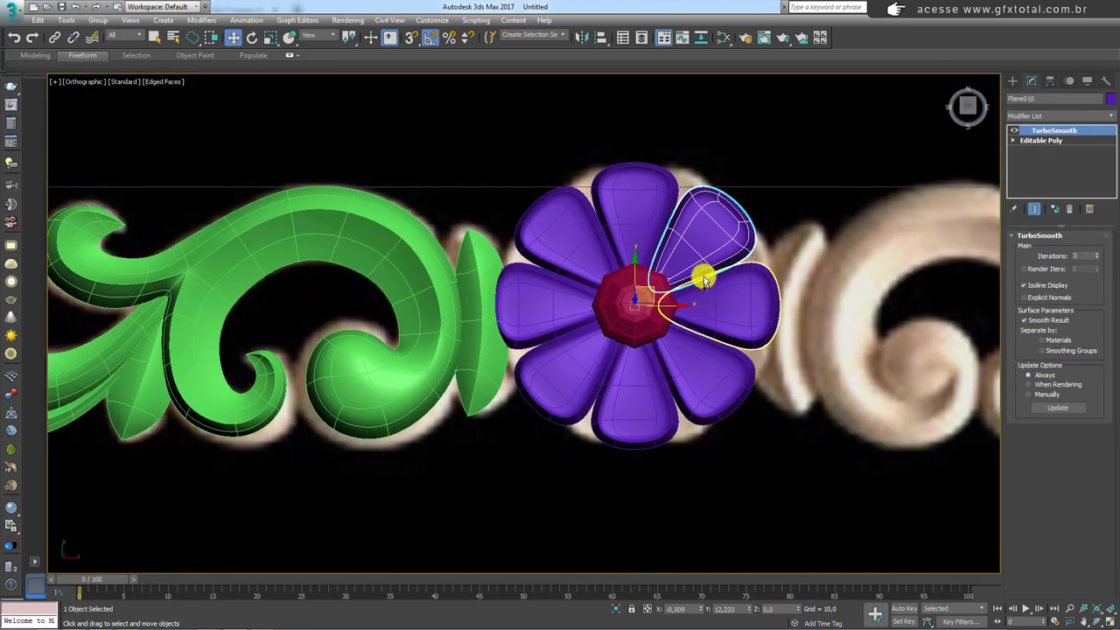
left_click(645, 233, "ctrl")
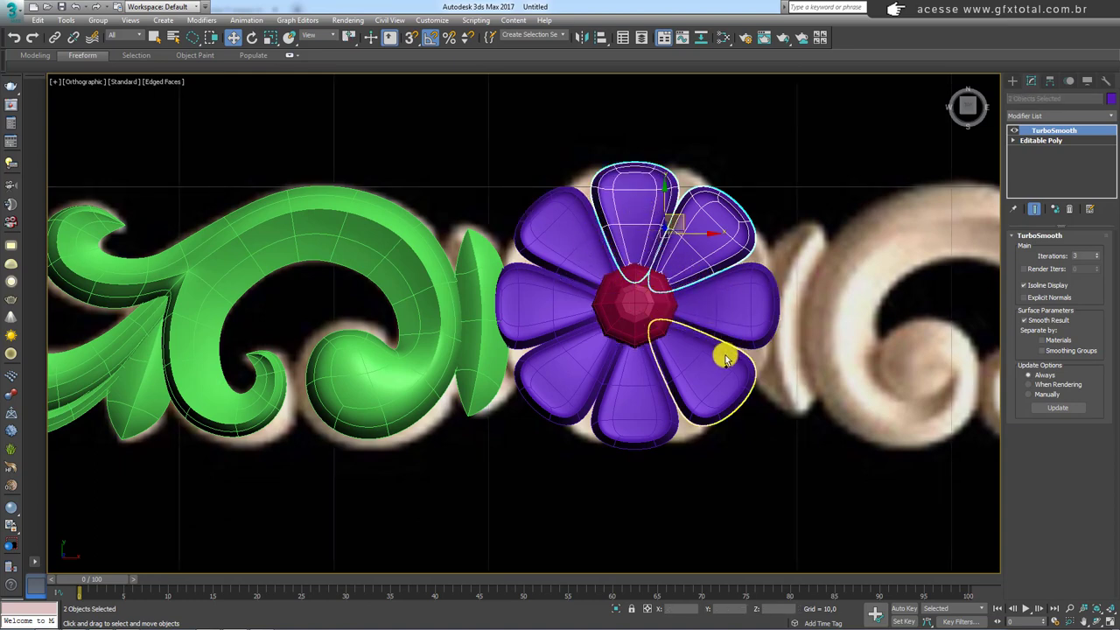
left_click(720, 322, "ctrl")
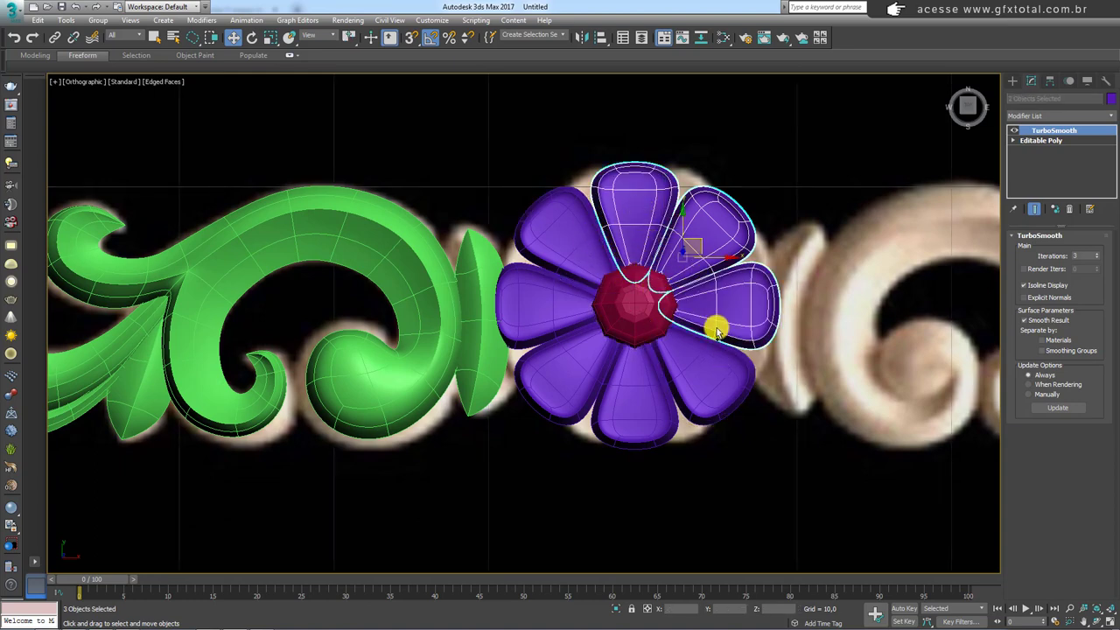
left_click(700, 372, "ctrl")
left_click(641, 388, "ctrl")
left_click(573, 371, "ctrl")
left_click(532, 298, "ctrl")
left_click(555, 250, "ctrl")
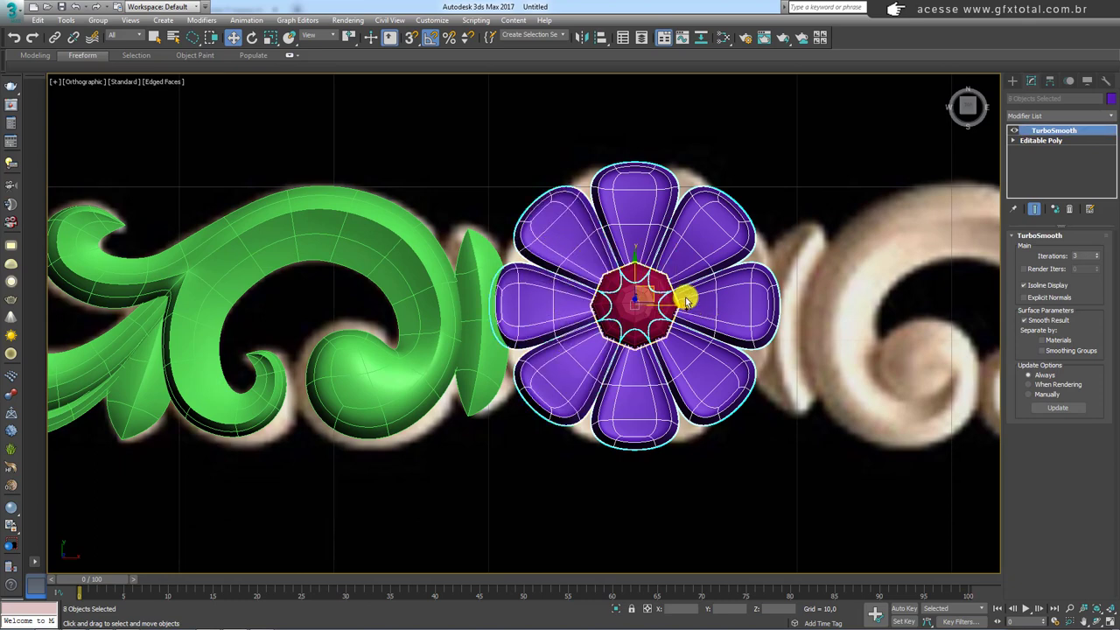
Rotate the eight petals 20° around the centre and view them from the top.
key("e")
left_click_drag(658, 345, 667, 339)
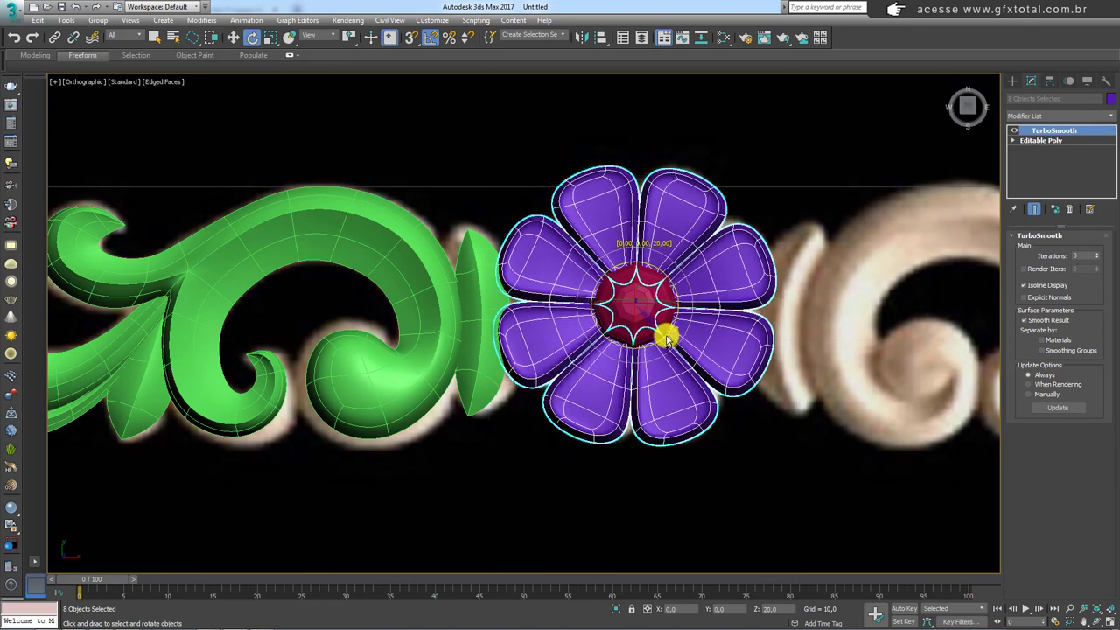
key("t")
key("z")
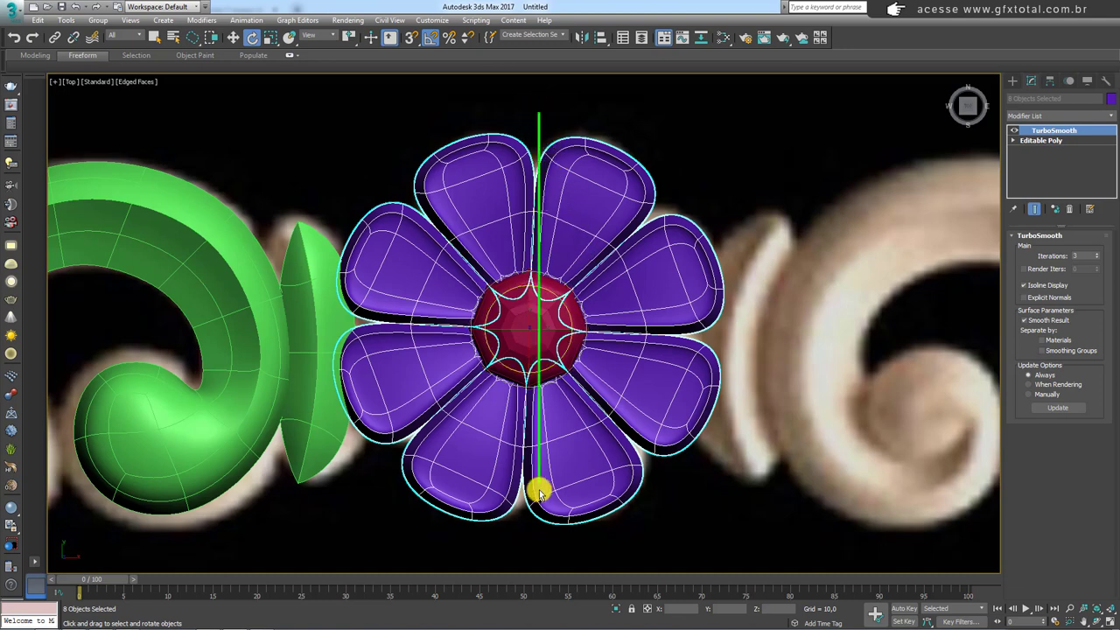
Remove TurboSmooth from the petals, bringing up the Make Unique prompt.
scroll(639, 337, "down", 1)
scroll(642, 324, "down", 4)
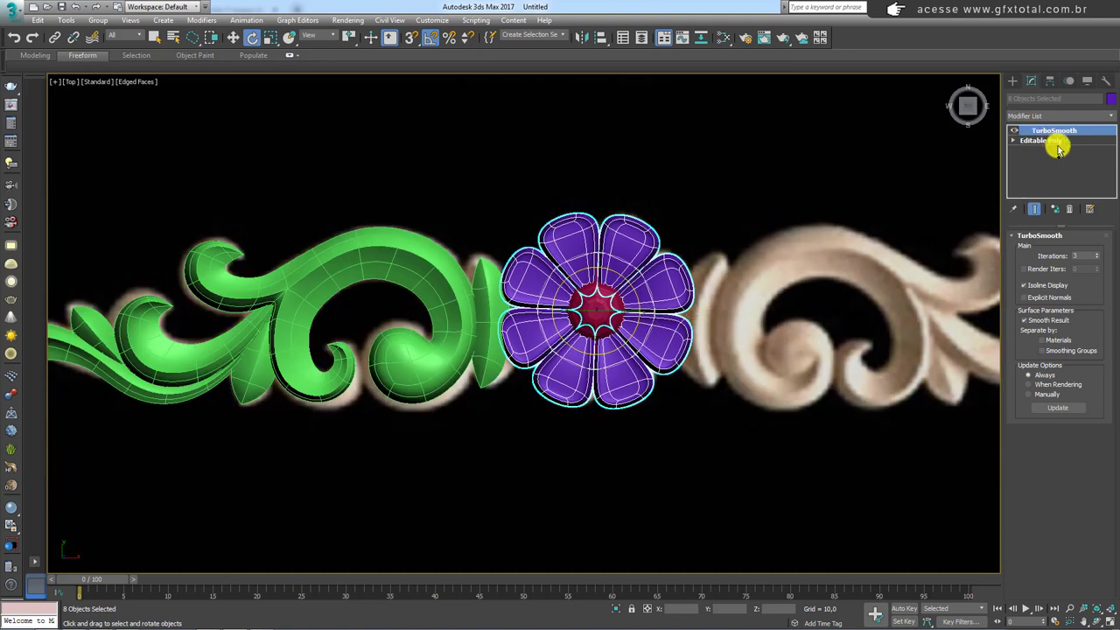
left_click(1070, 208)
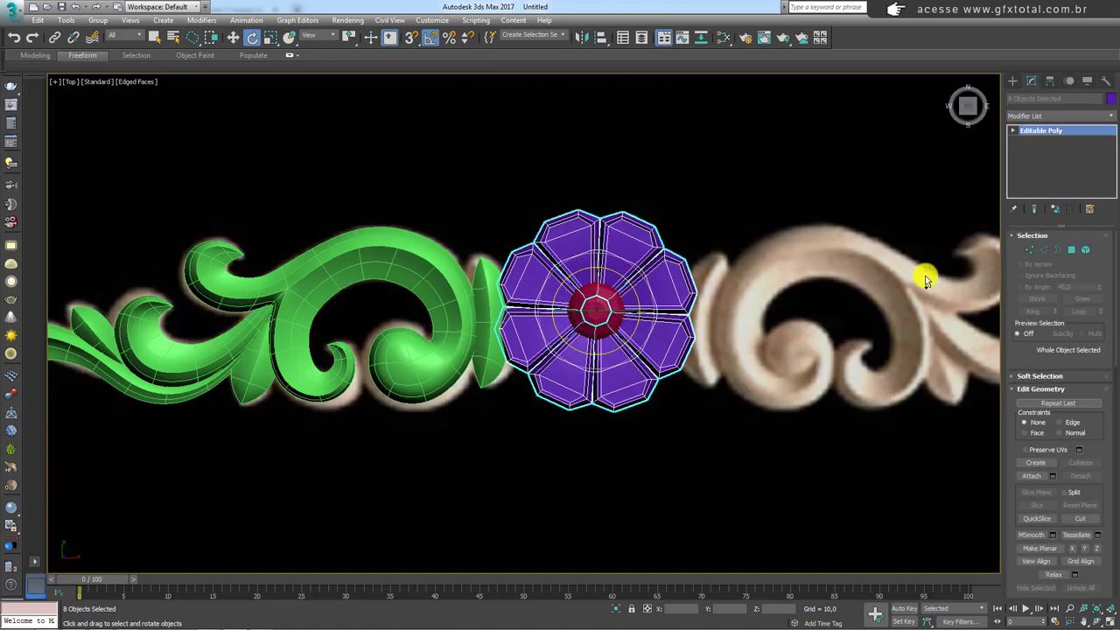
left_click(1055, 209)
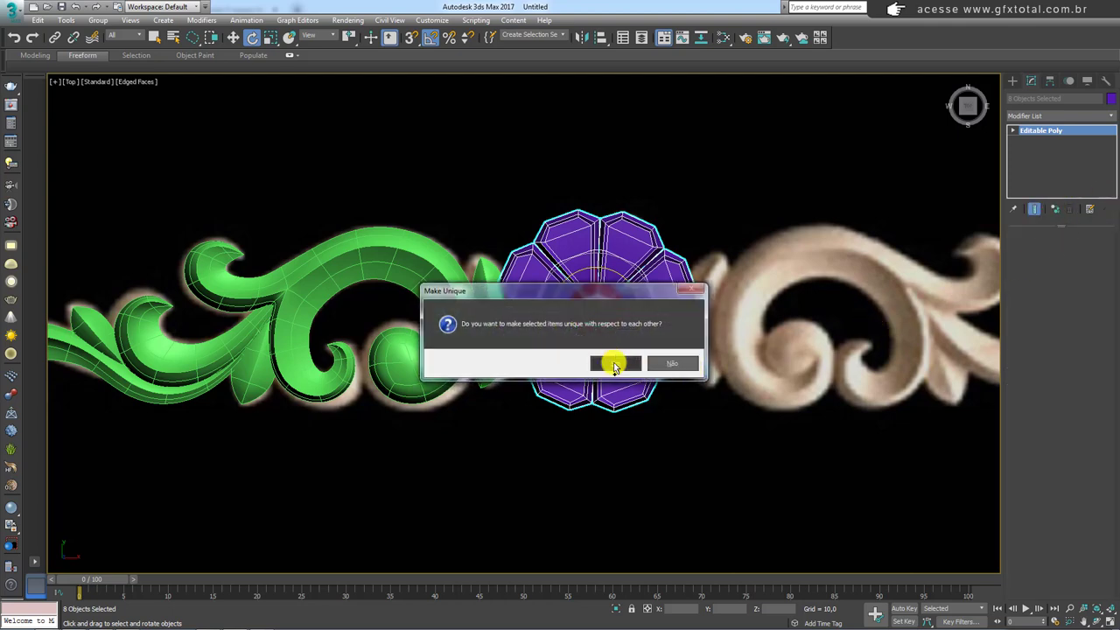
Make the petals unique, then attach the other seven petals and the red centre to one petal.
left_click(615, 366)
left_click(663, 387)
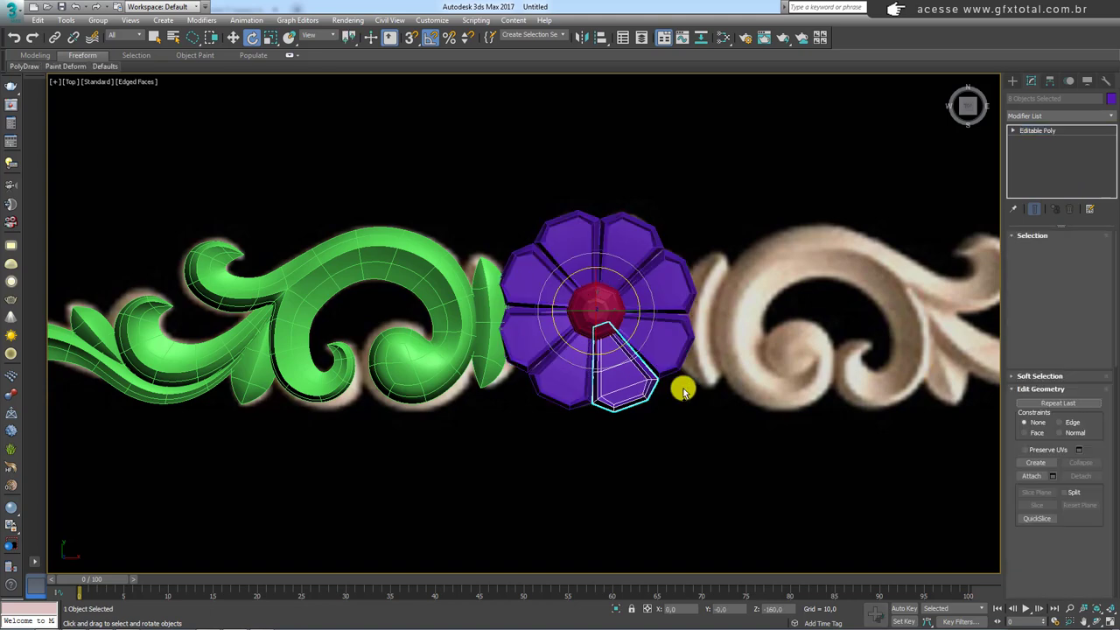
left_click(1031, 475)
left_click(657, 341)
left_click(658, 296)
left_click(634, 259)
left_click(617, 238)
left_click(560, 275)
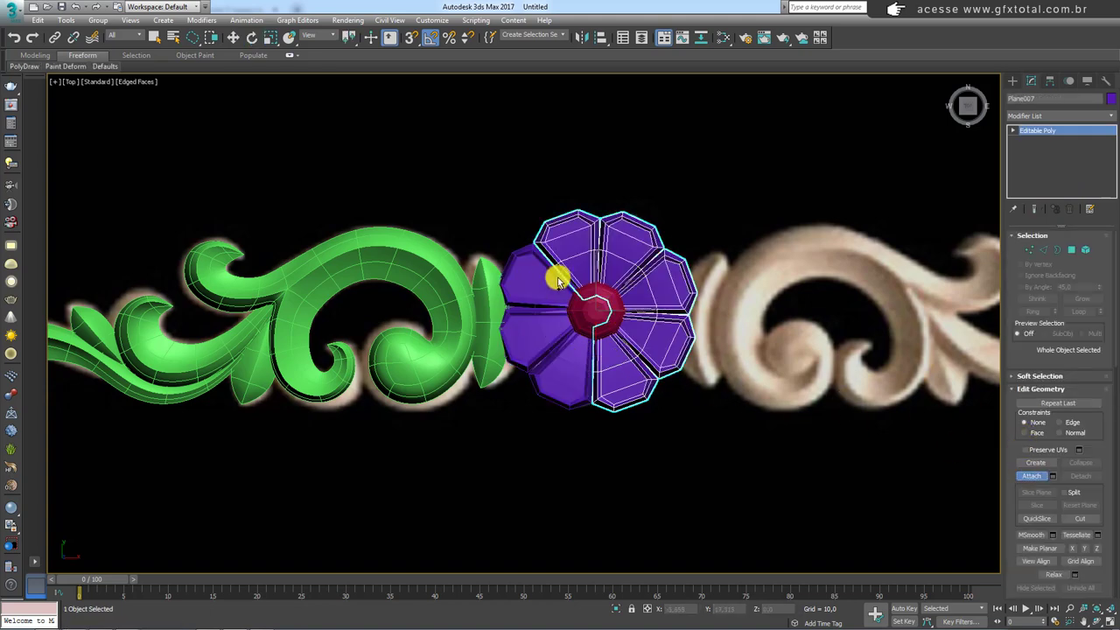
left_click(556, 282)
left_click(542, 338)
left_click(560, 382)
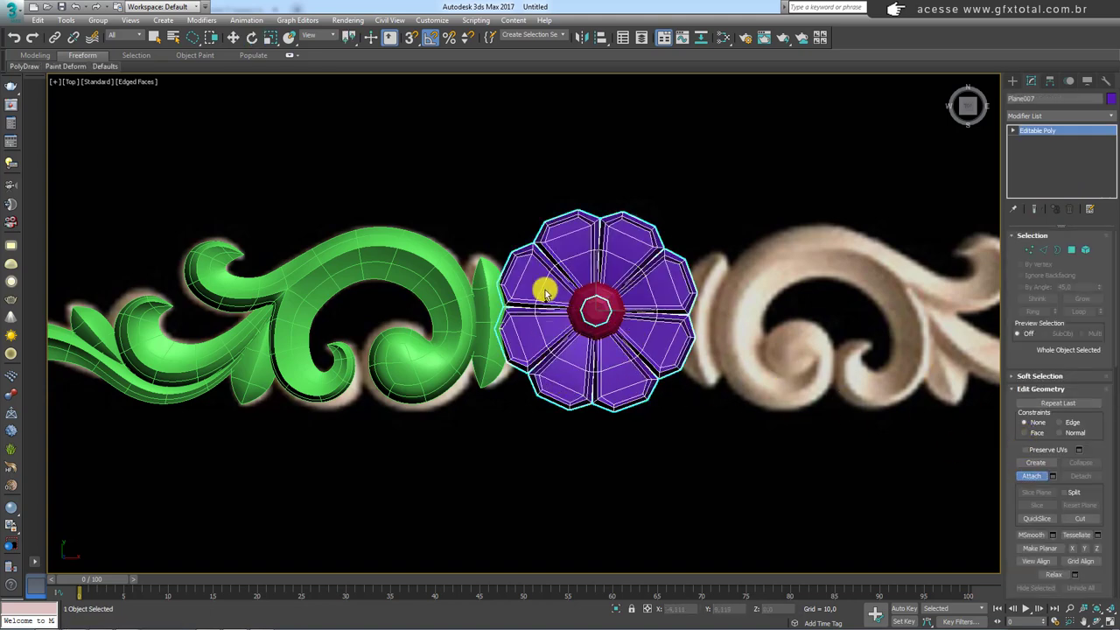
left_click(600, 304)
Select the green scroll and maximize the viewport around it.
key("w")
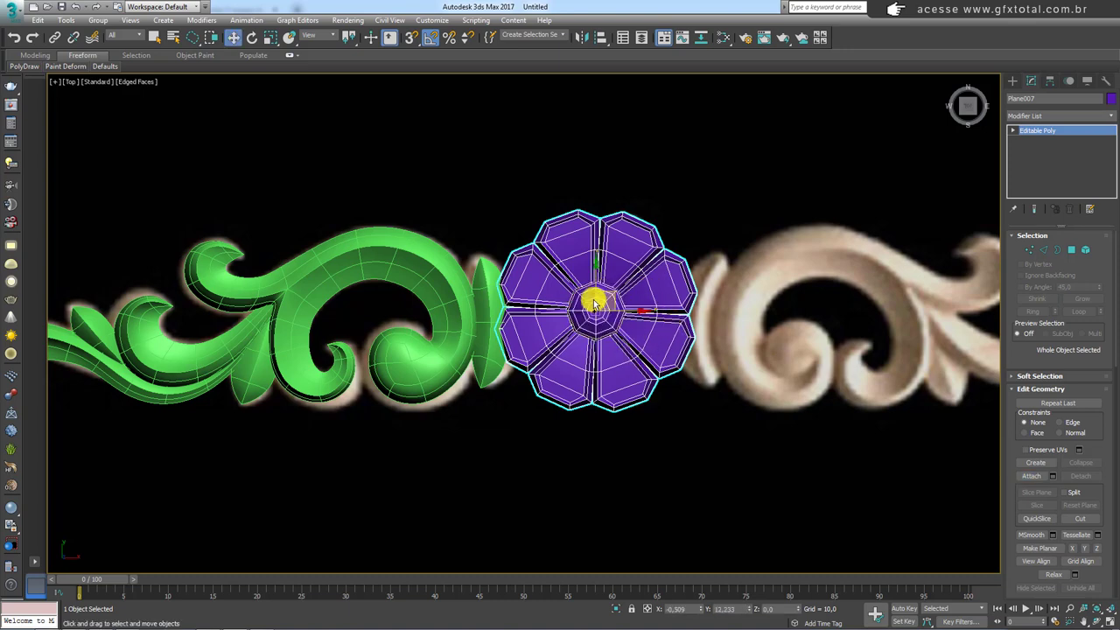
scroll(501, 348, "down", 2)
left_click(607, 262)
key("alt+w")
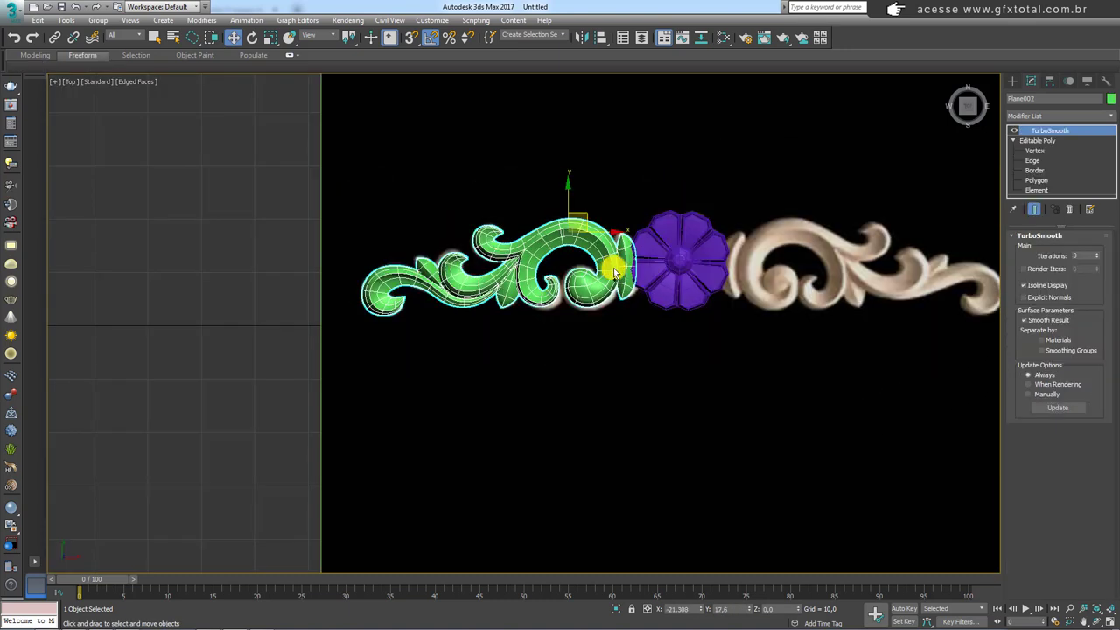
mouse_move(630, 229)
left_mouse_down()
mouse_move(333, 313)
mouse_move(607, 315)
left_mouse_up()
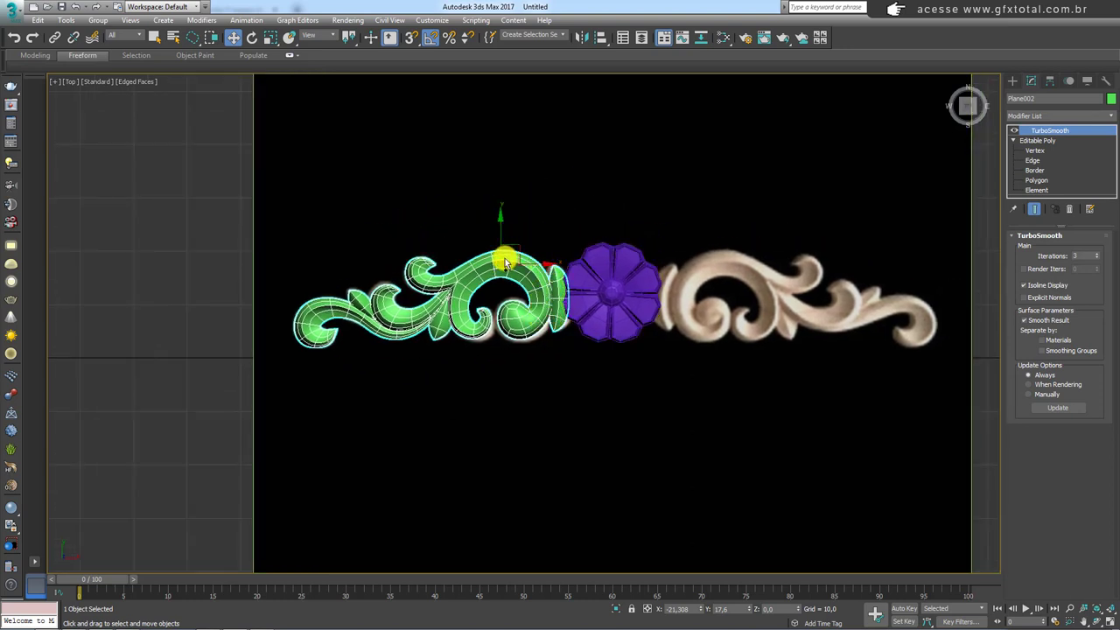
mouse_move(506, 262)
left_mouse_down()
mouse_move(601, 238)
mouse_move(605, 455)
left_mouse_up()
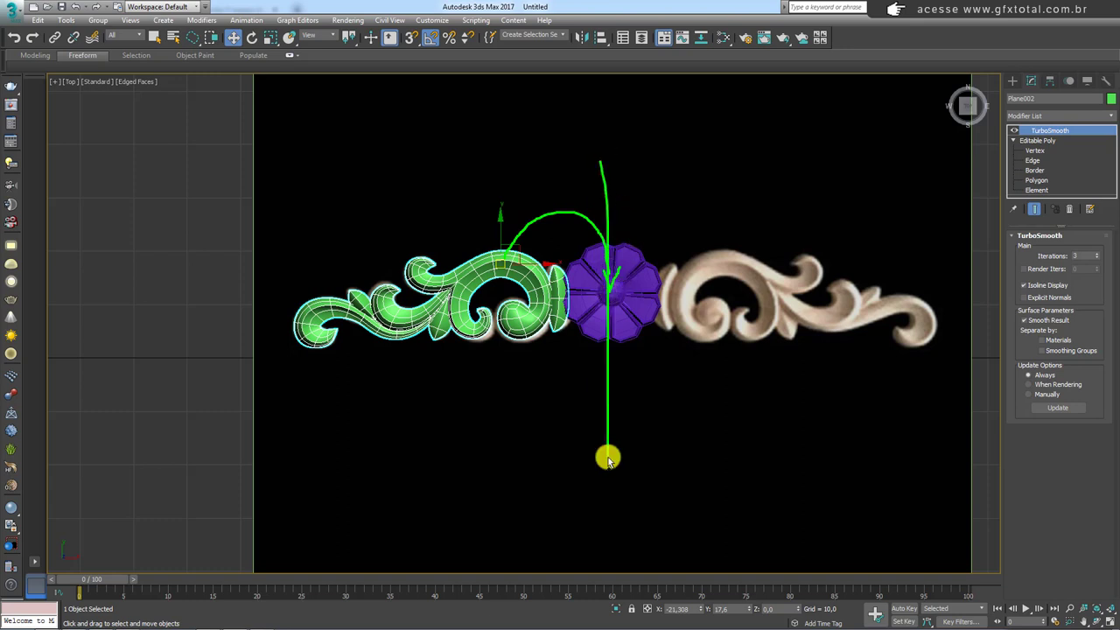
Align the left scroll's pivot to the flower's centre with Affect Pivot Only.
left_click(1051, 82)
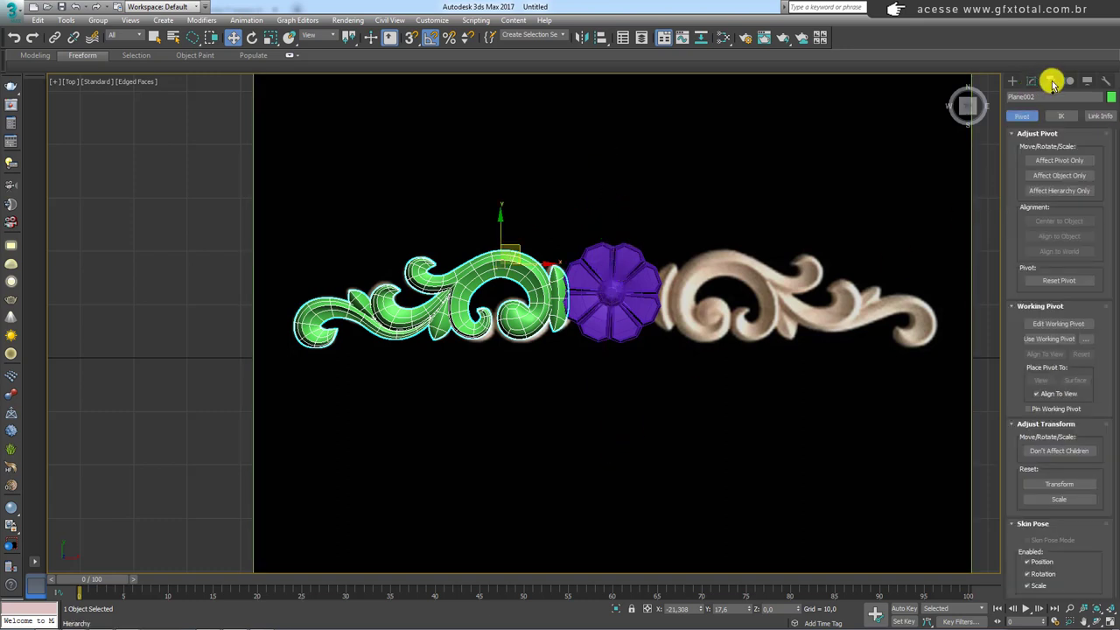
left_click(1059, 161)
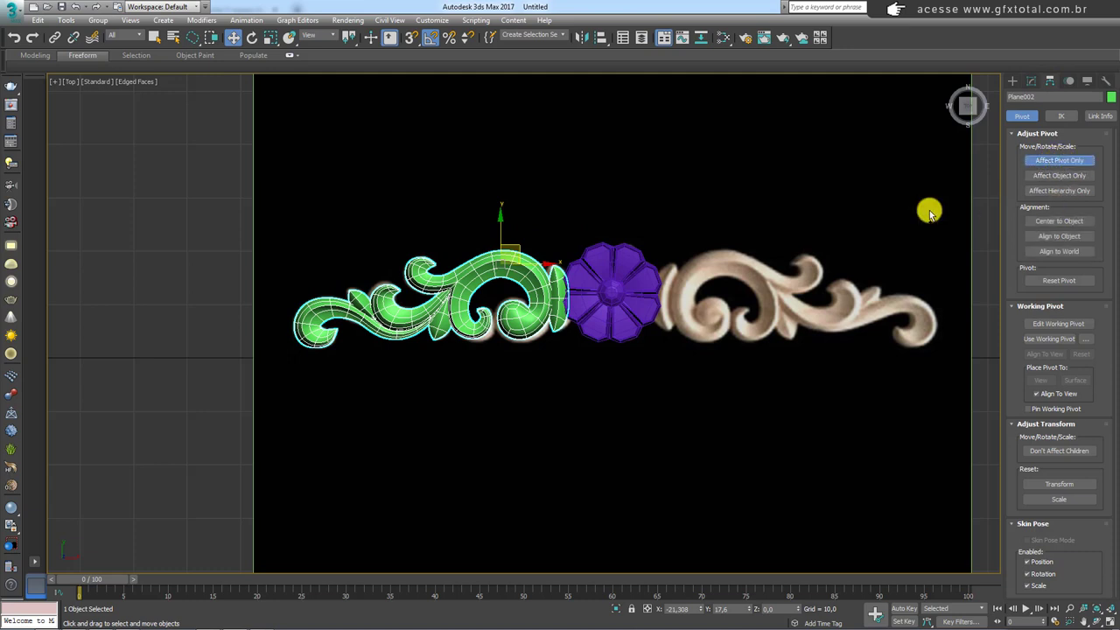
left_click(601, 40)
left_click(626, 269)
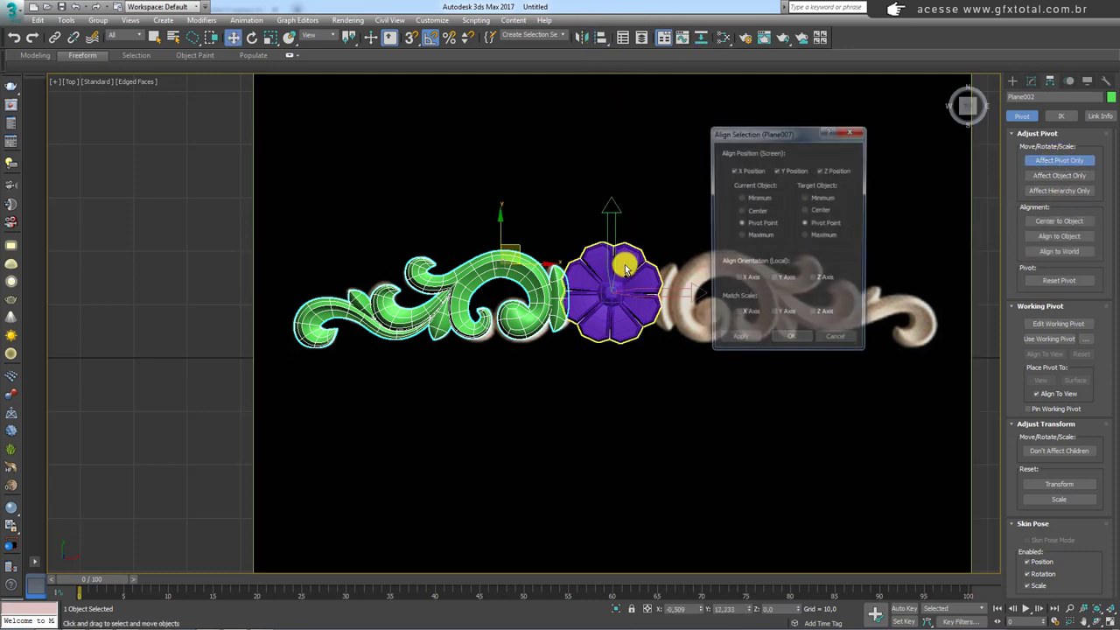
left_click(801, 342)
left_click(1061, 161)
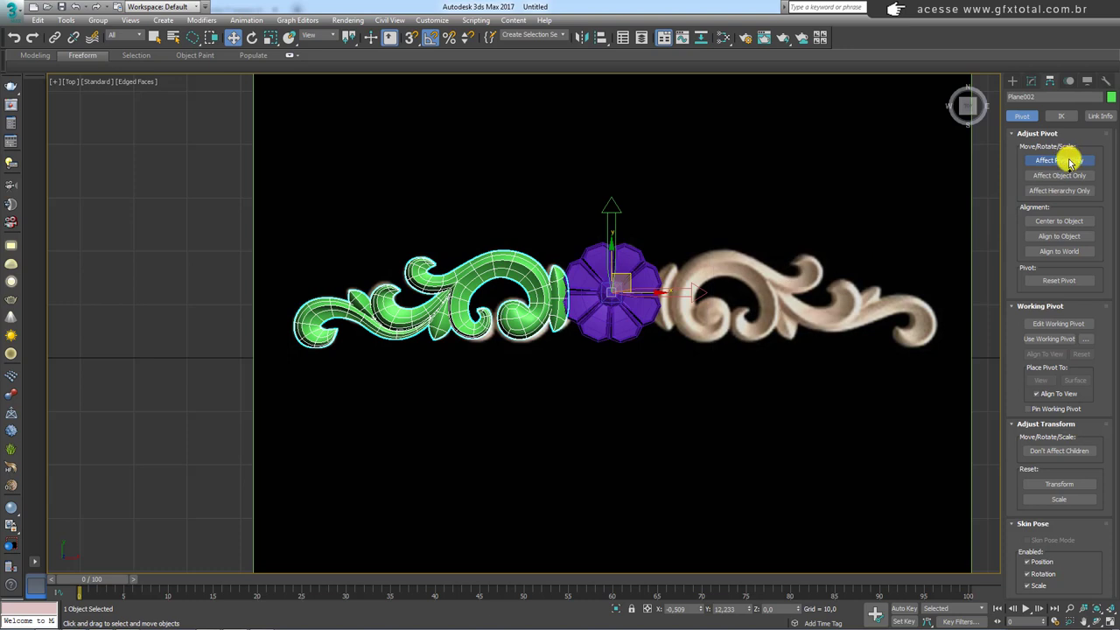
Mirror the scroll across the X axis as a Copy.
left_click(584, 37)
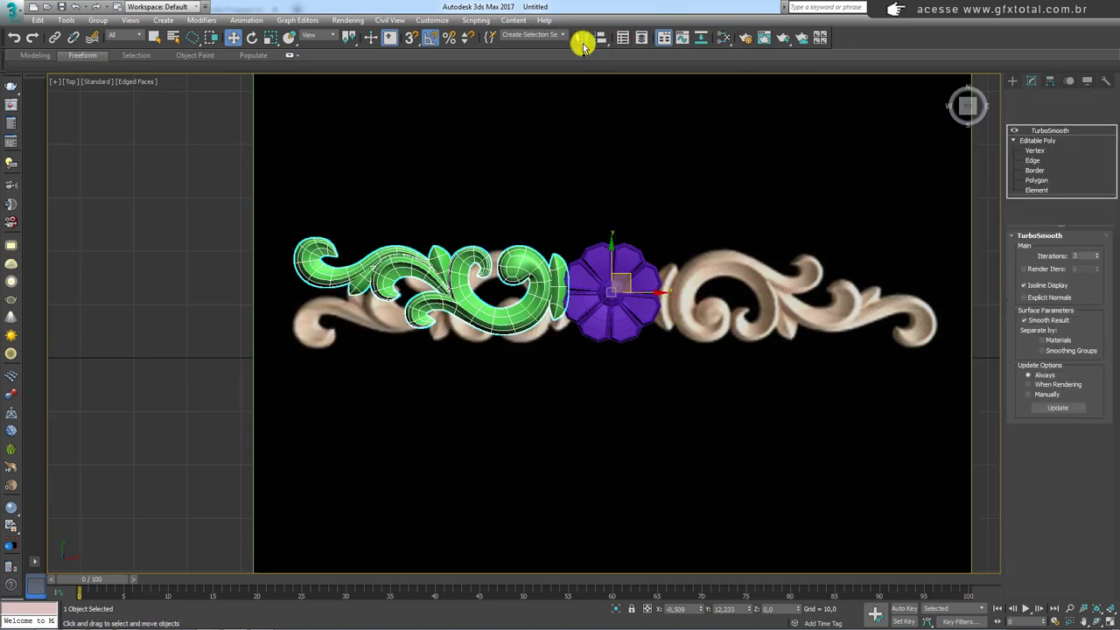
left_click_drag(545, 210, 645, 131)
left_click(633, 206)
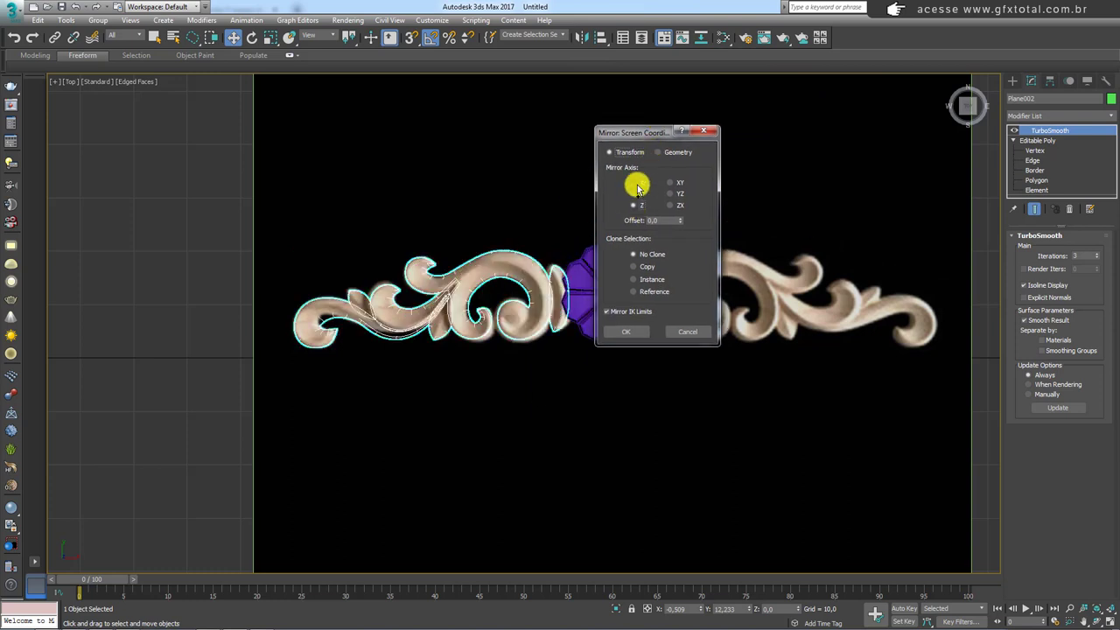
left_click(633, 182)
left_click(636, 267)
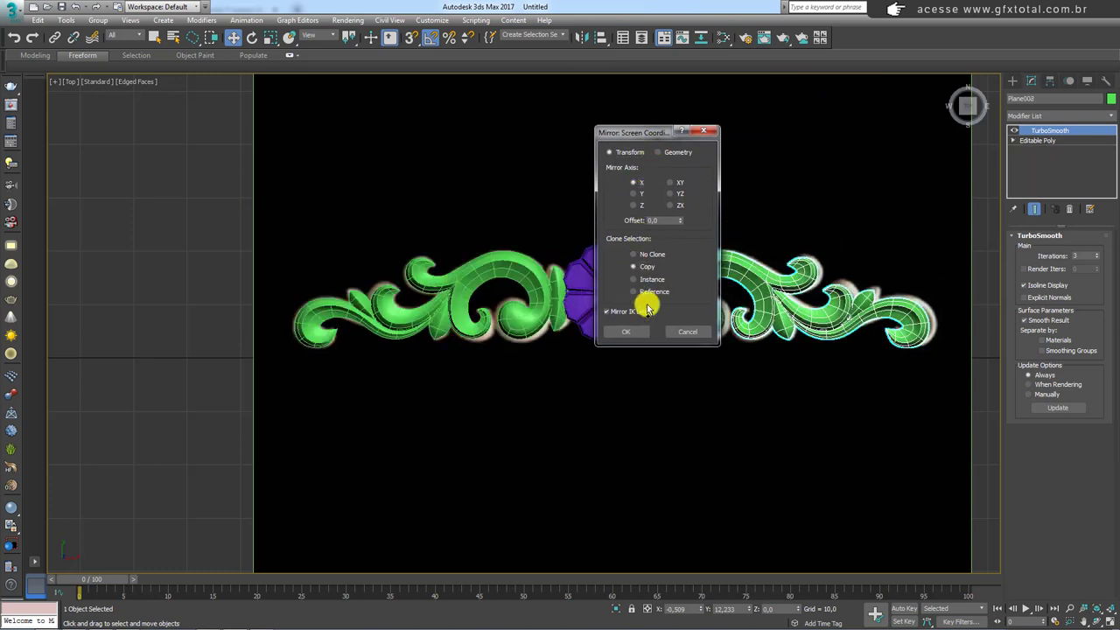
left_click(631, 332)
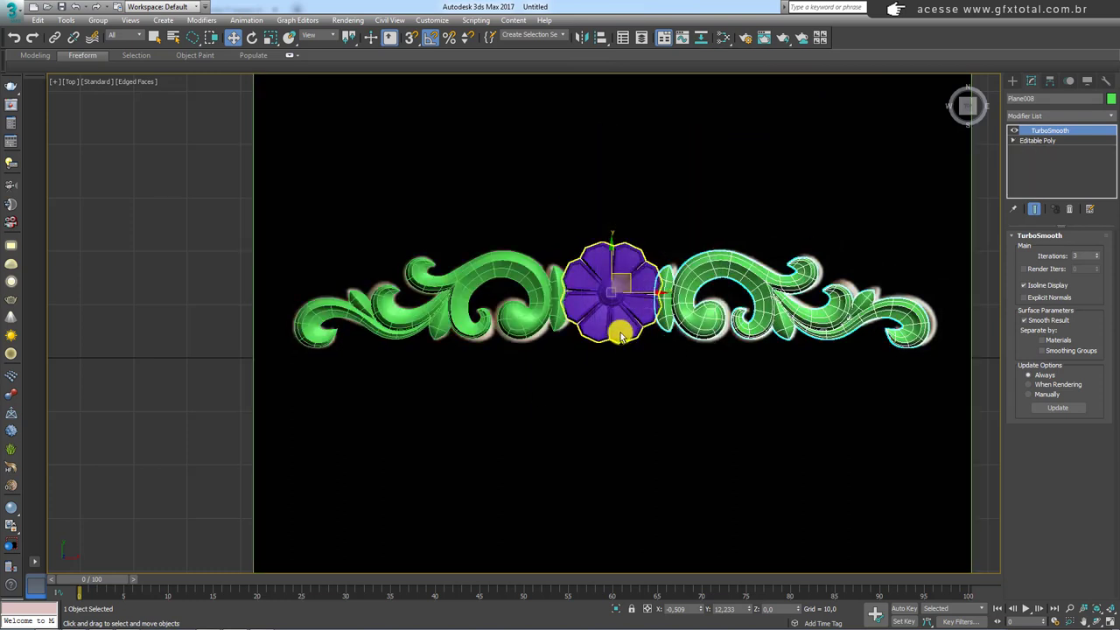
scroll(667, 321, "up", 3)
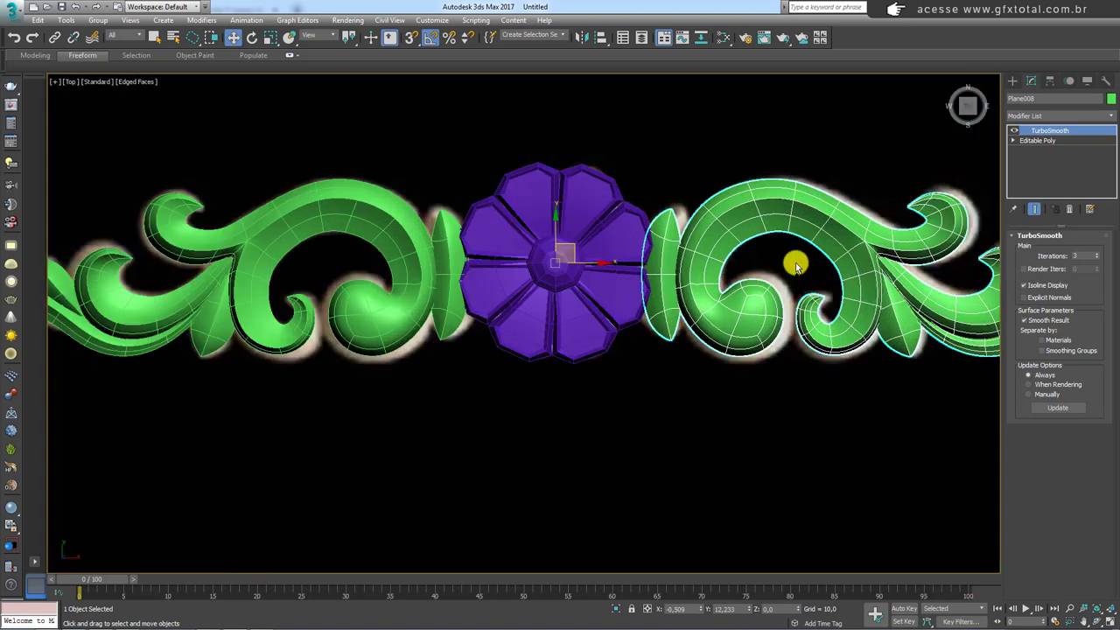
Remove TurboSmooth from the copy and attach the flower and right scroll to the left scroll.
left_click(1069, 212)
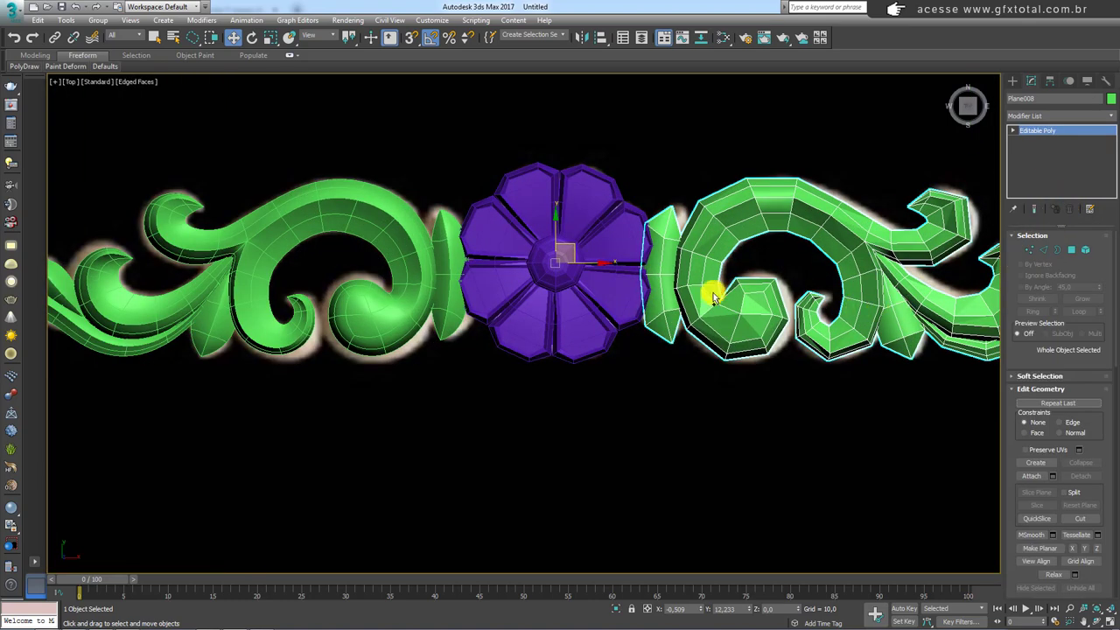
left_click(442, 276)
middle_click_drag(640, 288, 778, 371, "alt")
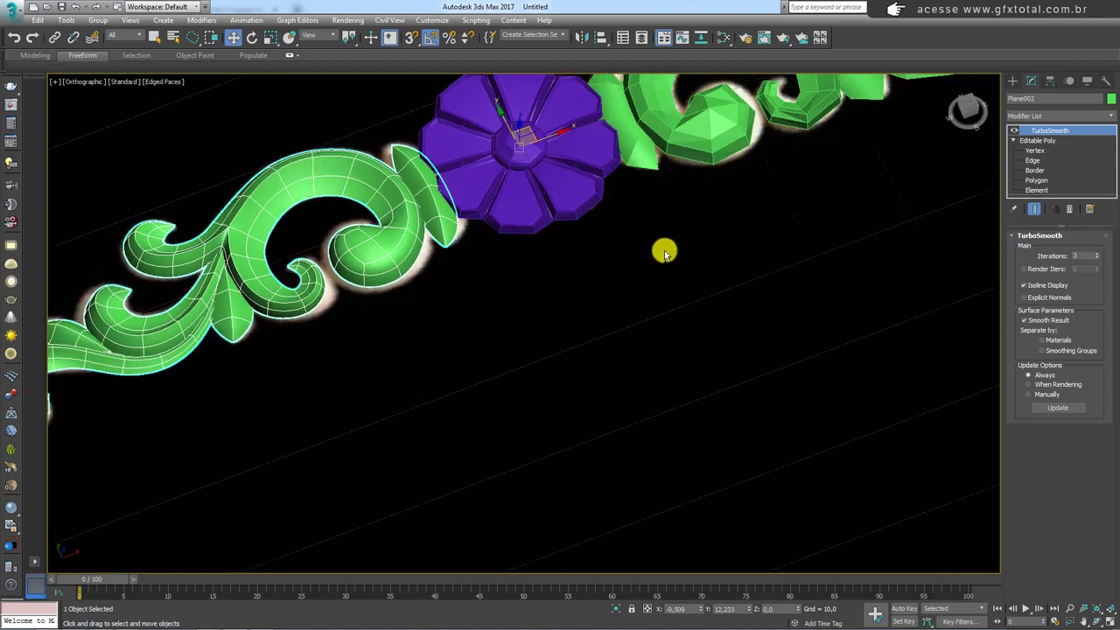
scroll(778, 368, "up", 3)
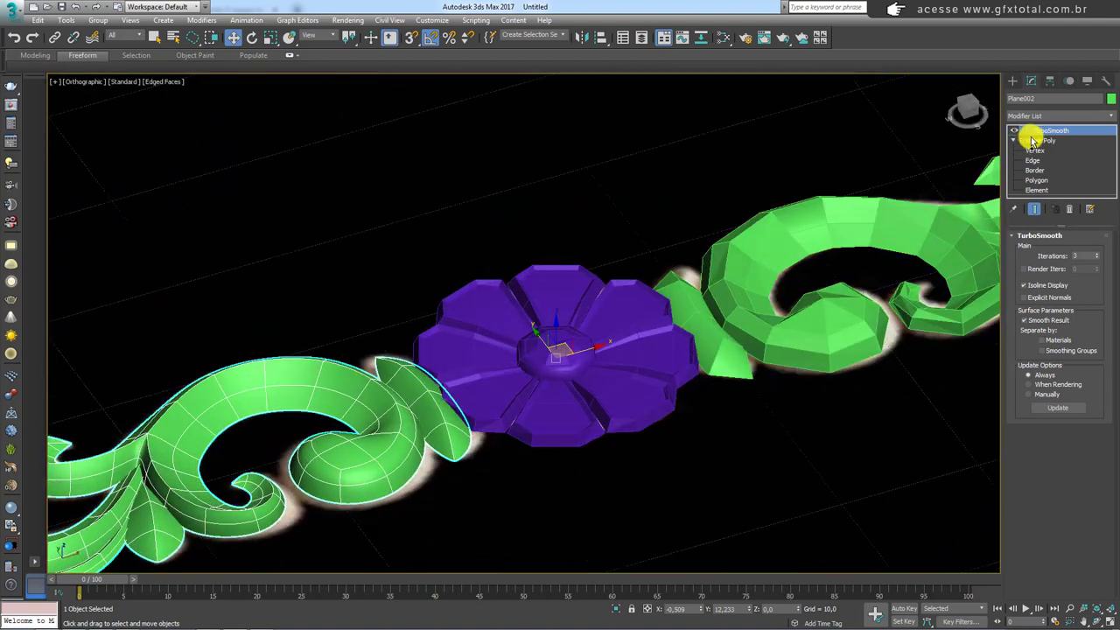
left_click(1037, 140)
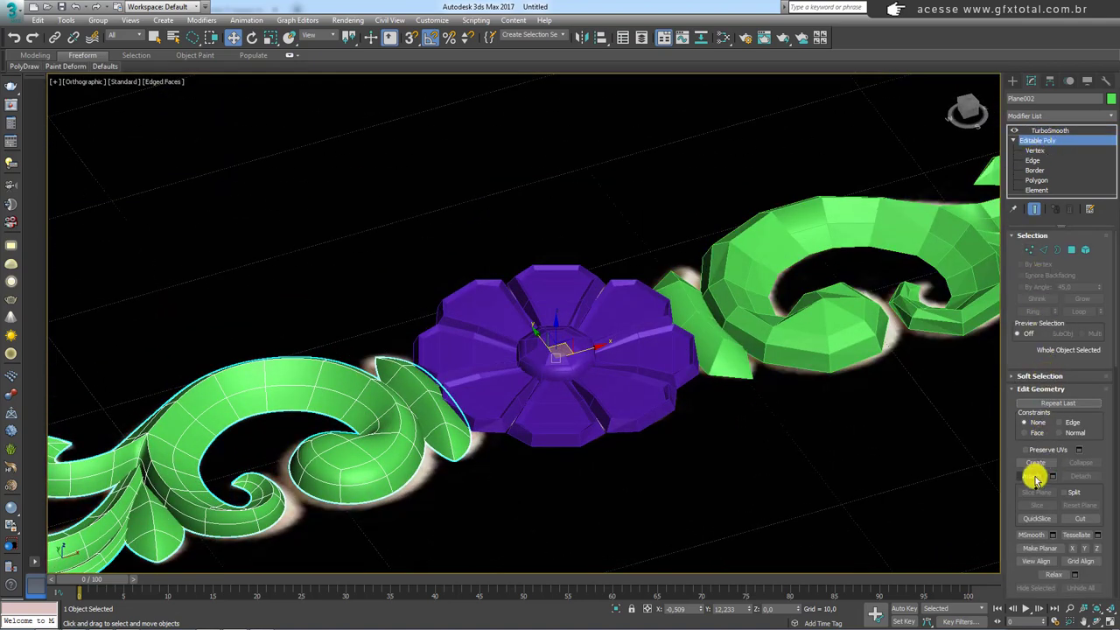
left_click(1033, 476)
left_click(635, 358)
left_click(740, 305)
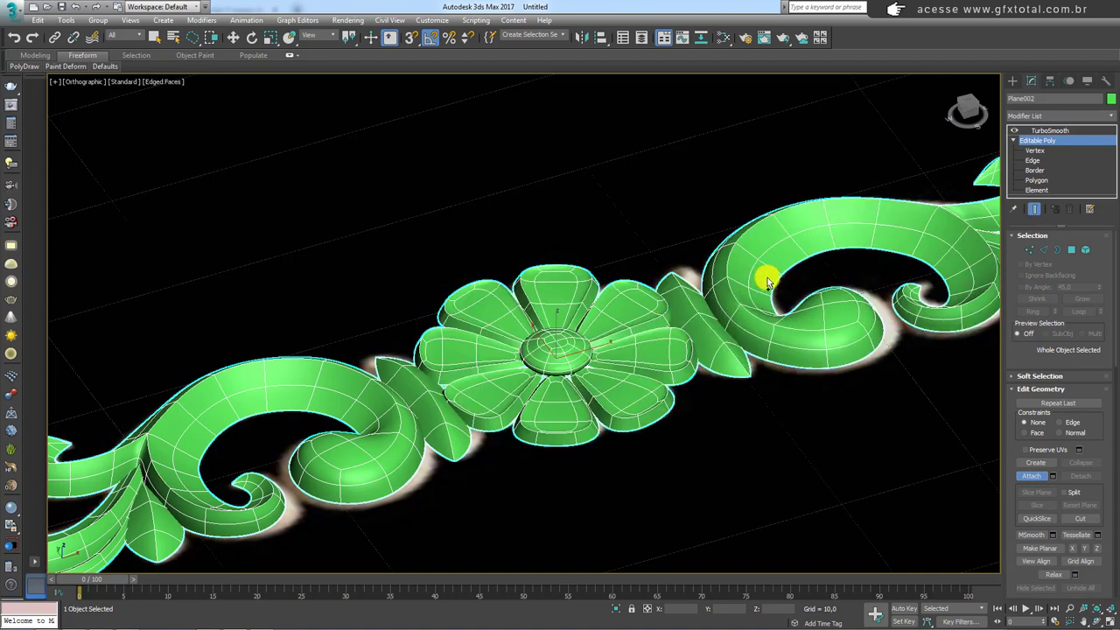
right_click(766, 282)
Set the ornament's object colour to grey and hide the edged faces.
scroll(770, 271, "down", 5)
middle_click_drag(782, 260, 779, 302, "alt")
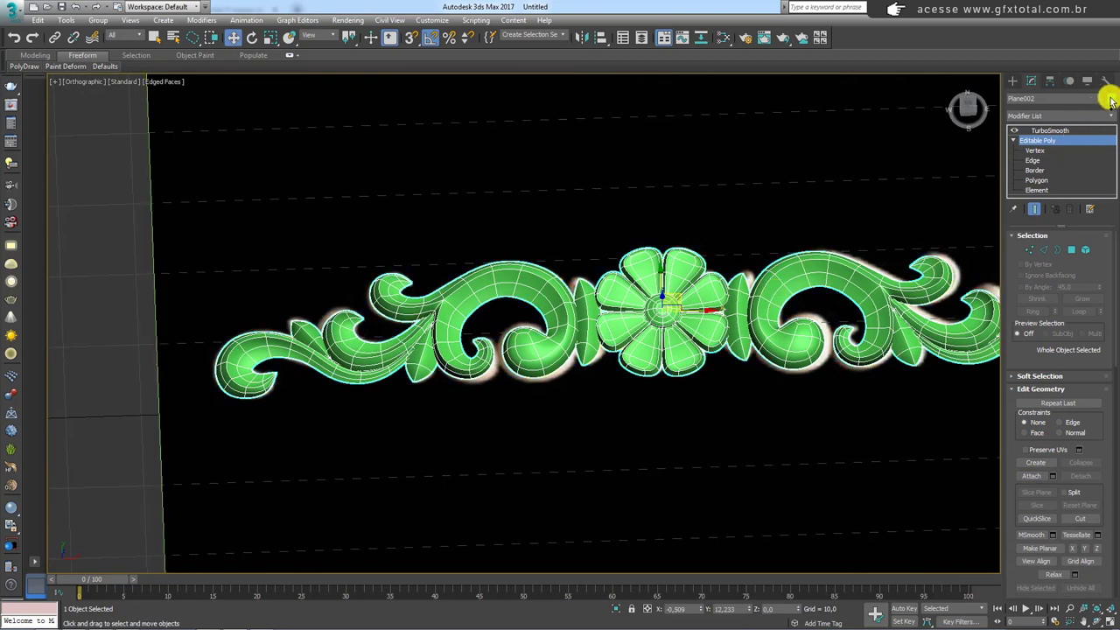
left_click(1111, 100)
left_click(635, 349)
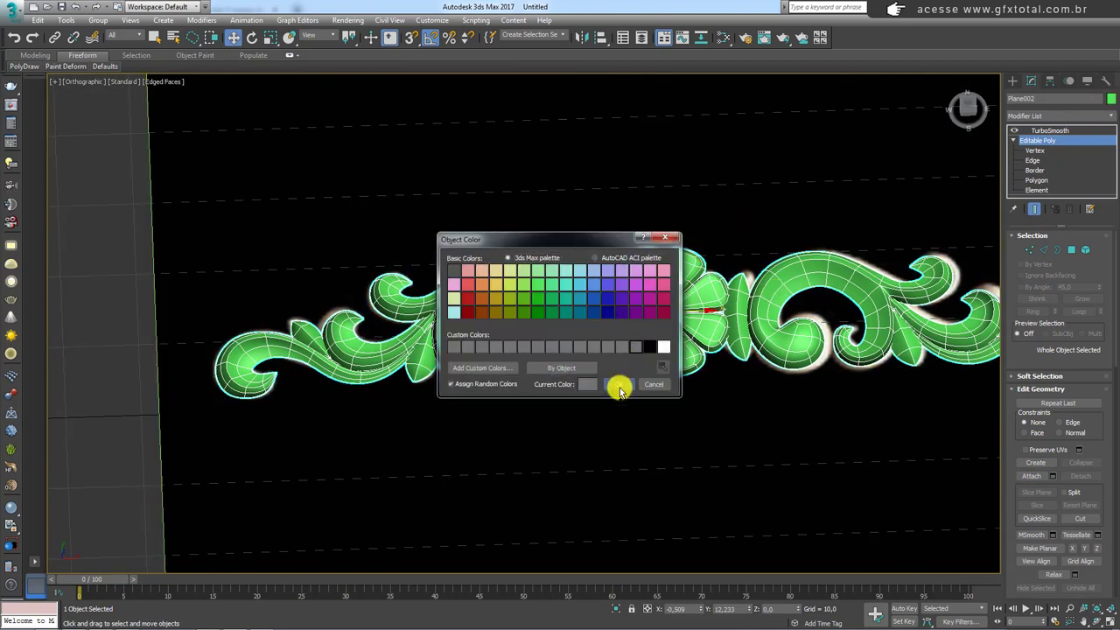
left_click(617, 385)
key("F4")
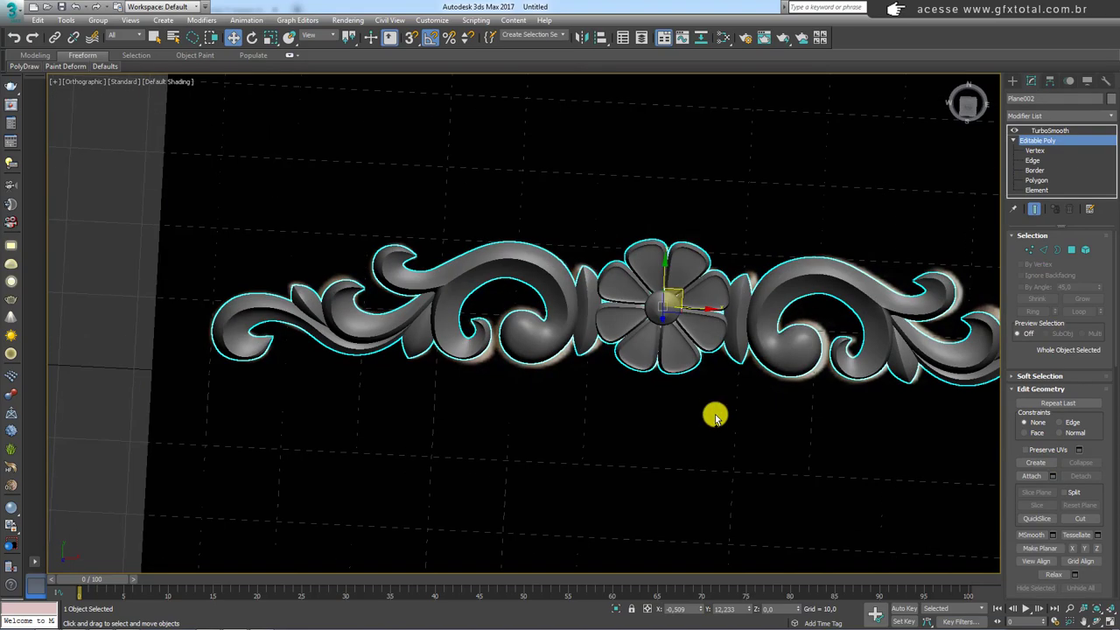
key("F4")
mouse_move(715, 415)
middle_mouse_down("alt")
mouse_move(690, 375)
mouse_move(607, 356)
mouse_move(644, 355)
mouse_move(610, 338)
mouse_move(670, 324)
middle_mouse_up("alt")
scroll(670, 341, "down", 3)
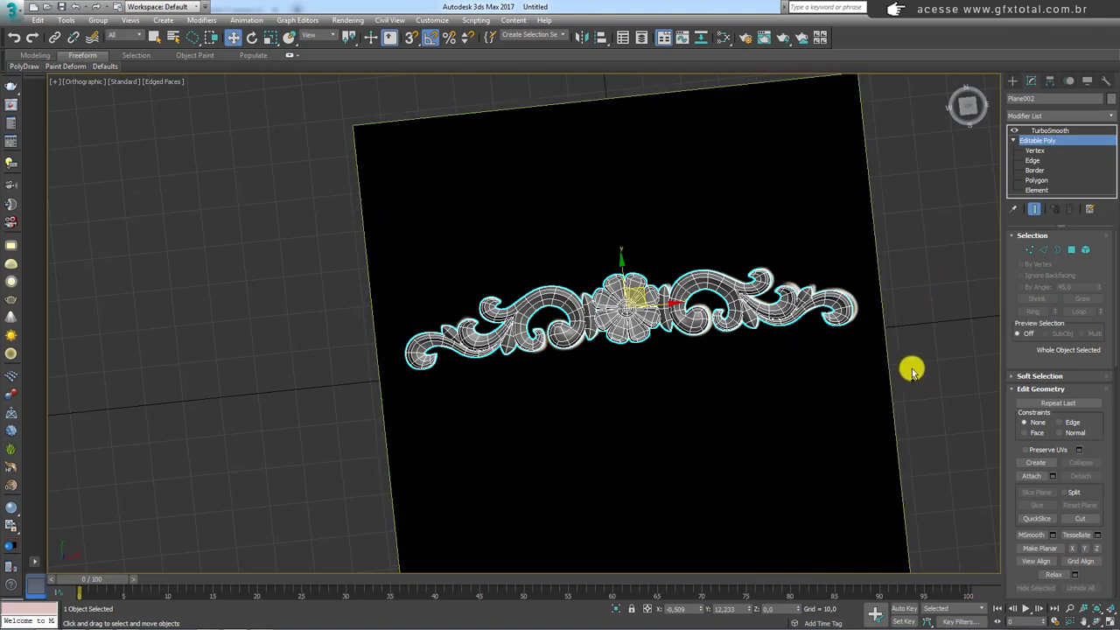
scroll(792, 337, "up", 1)
scroll(778, 354, "up", 3)
mouse_move(778, 354)
middle_mouse_down("alt")
mouse_move(595, 332)
mouse_move(650, 381)
middle_mouse_up("alt")
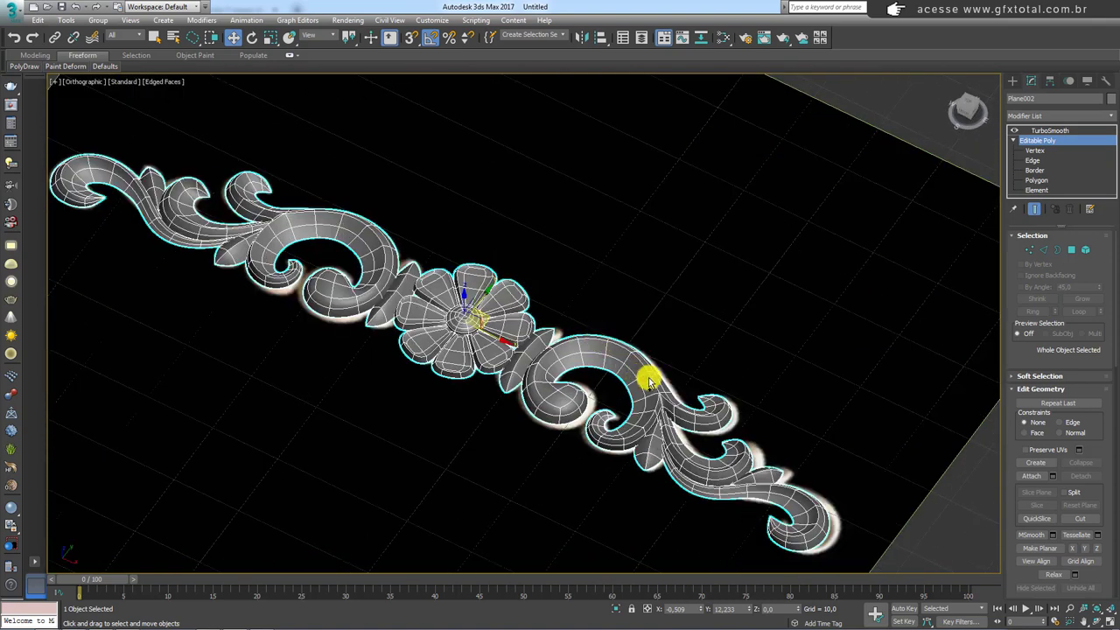
left_click_drag(645, 367, 578, 340)
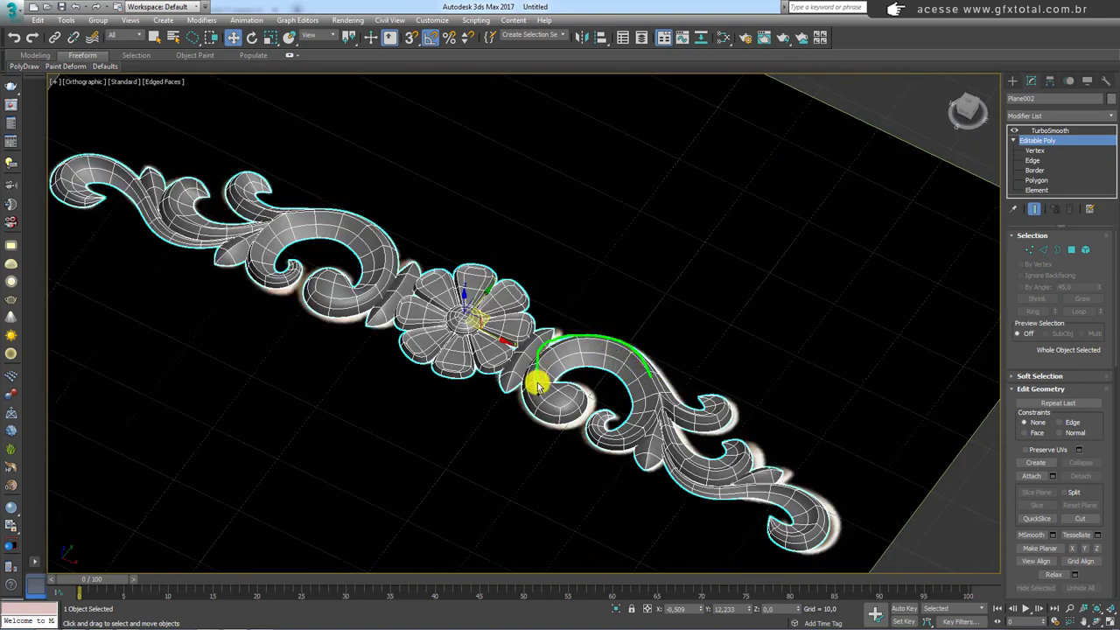
scroll(1103, 403, "down", 3)
scroll(1096, 306, "down", 3)
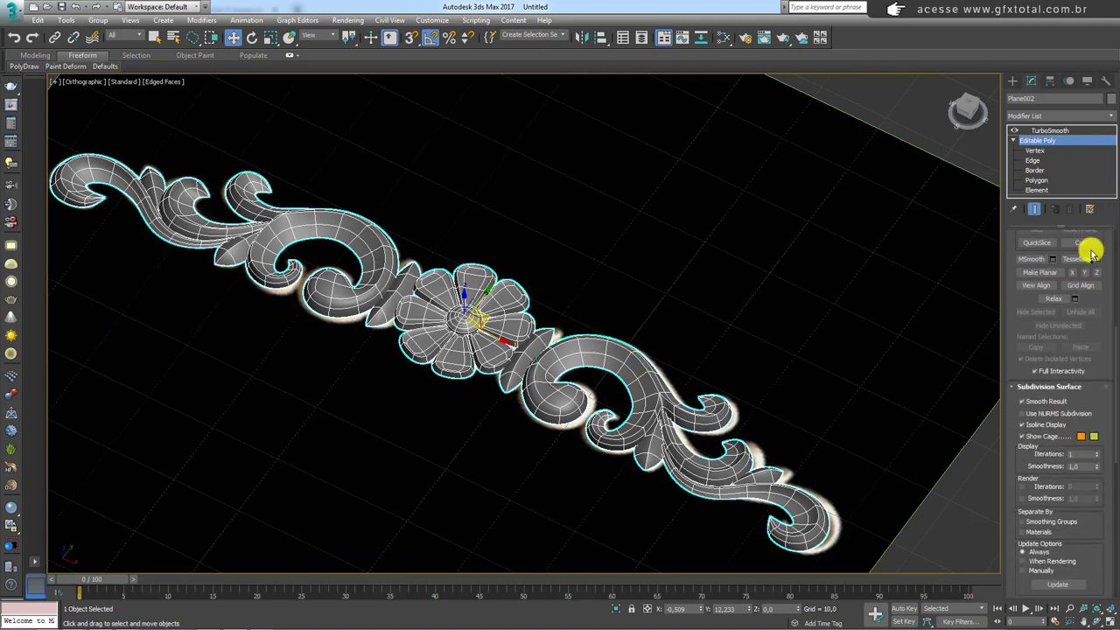
scroll(1105, 315, "up", 3)
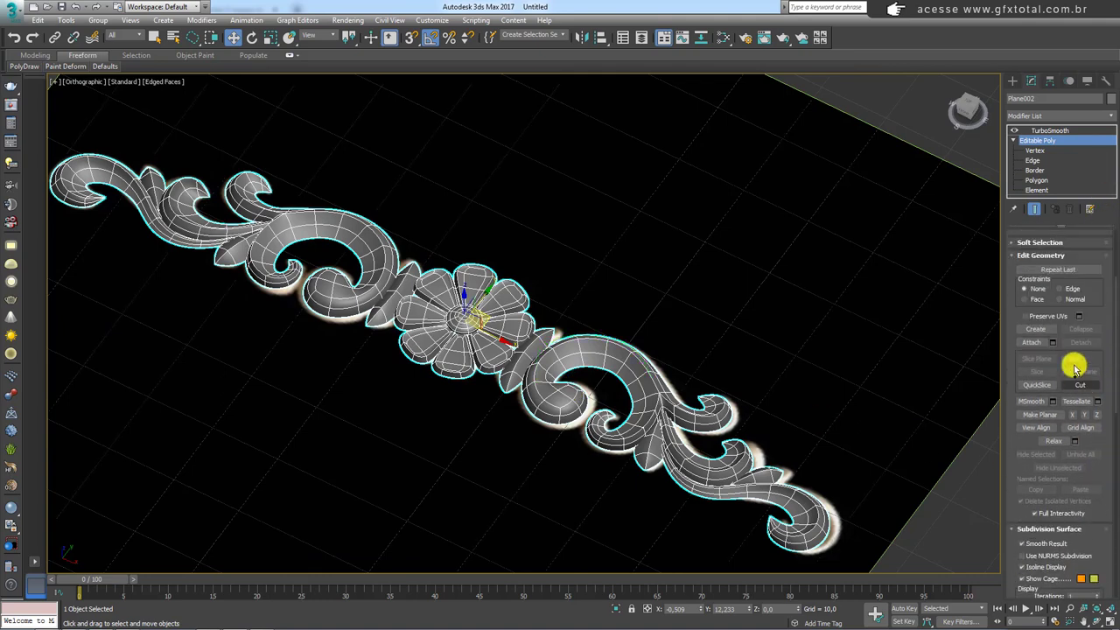
left_click(1034, 161)
scroll(1101, 350, "down", 2)
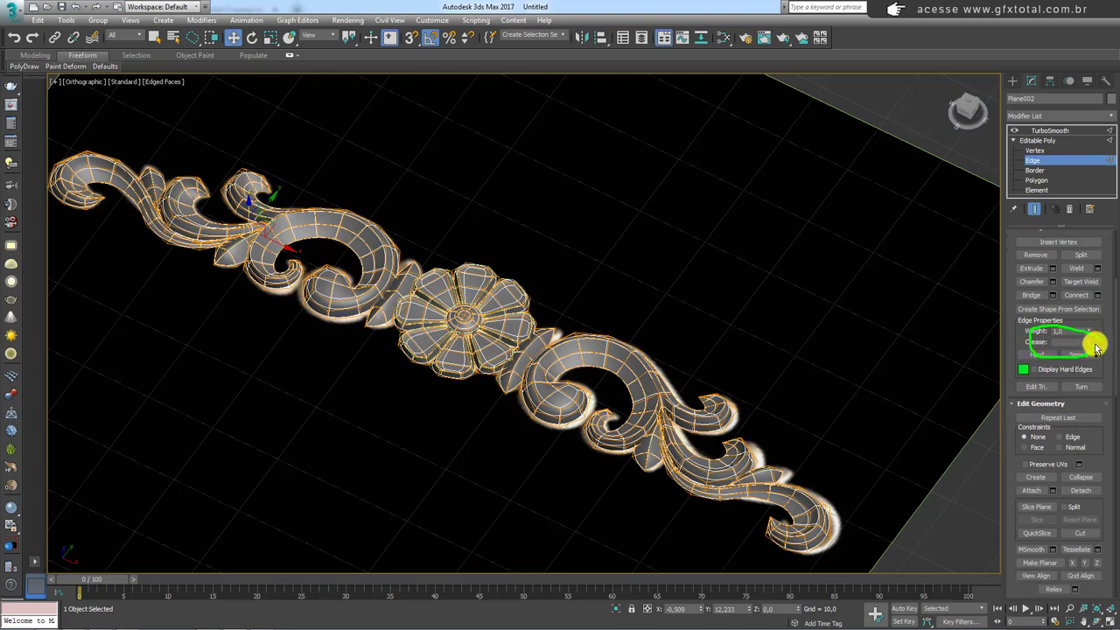
key("shift+z")
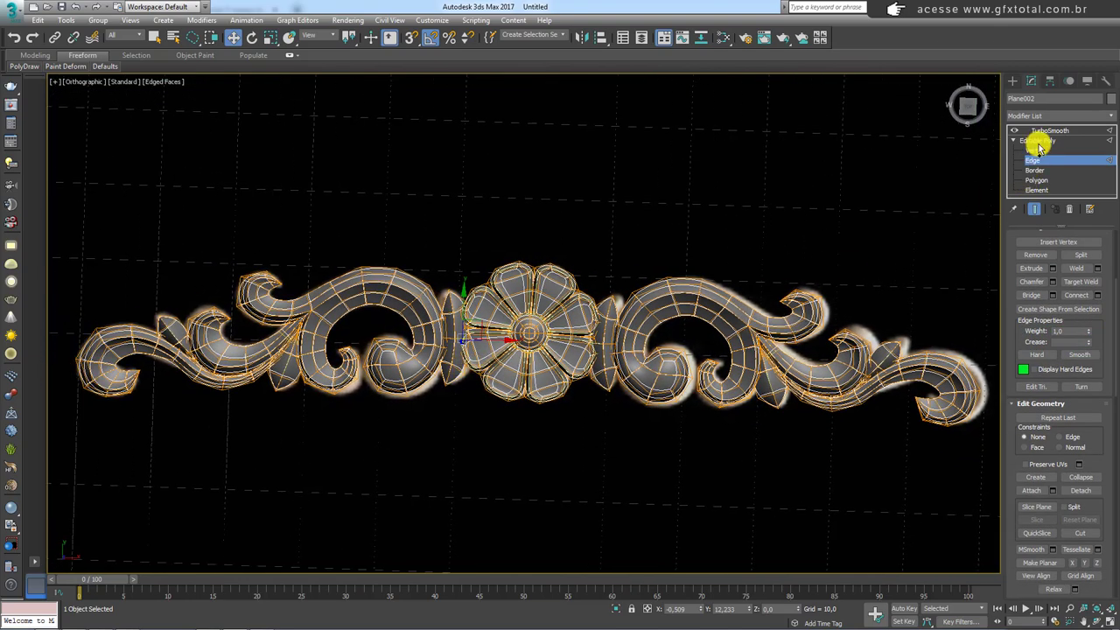
left_click(1045, 131)
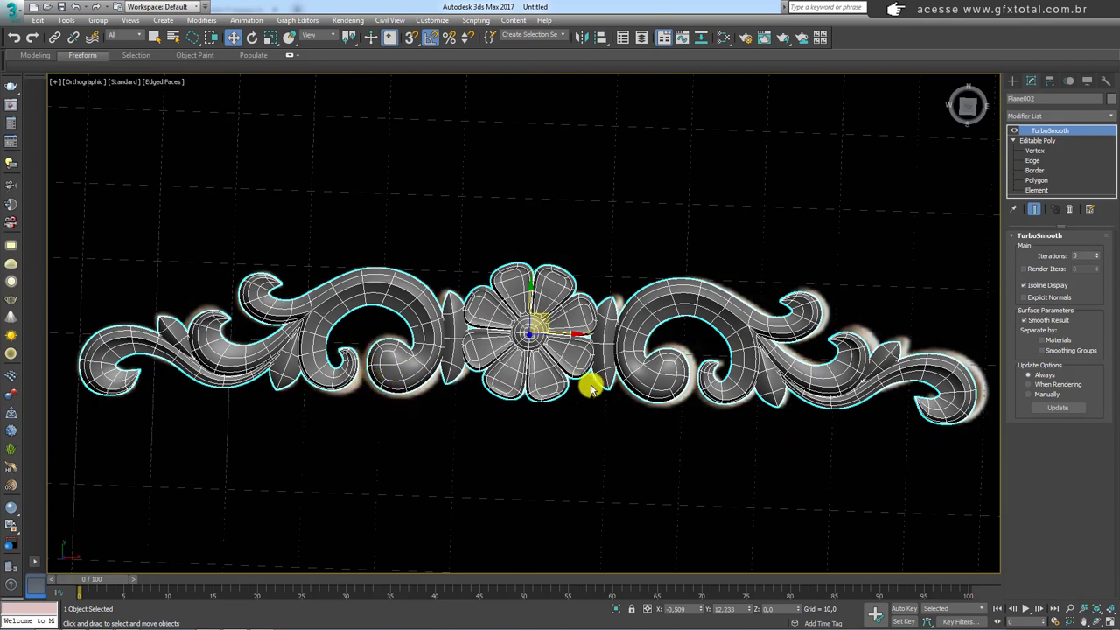
middle_click_drag(591, 388, 662, 339)
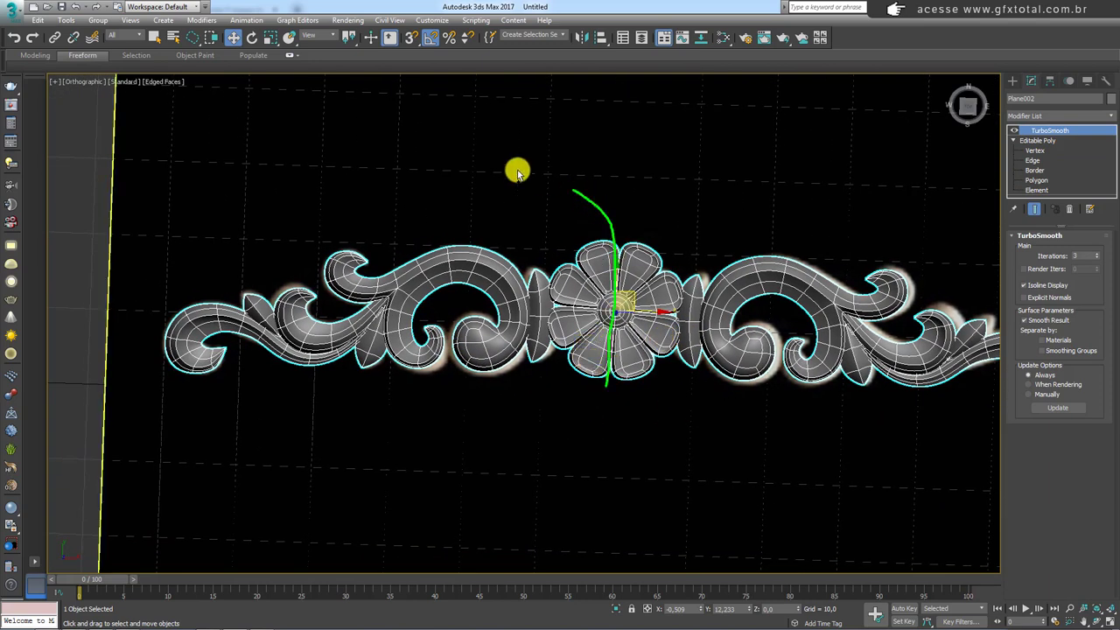
left_click_drag(260, 459, 604, 384)
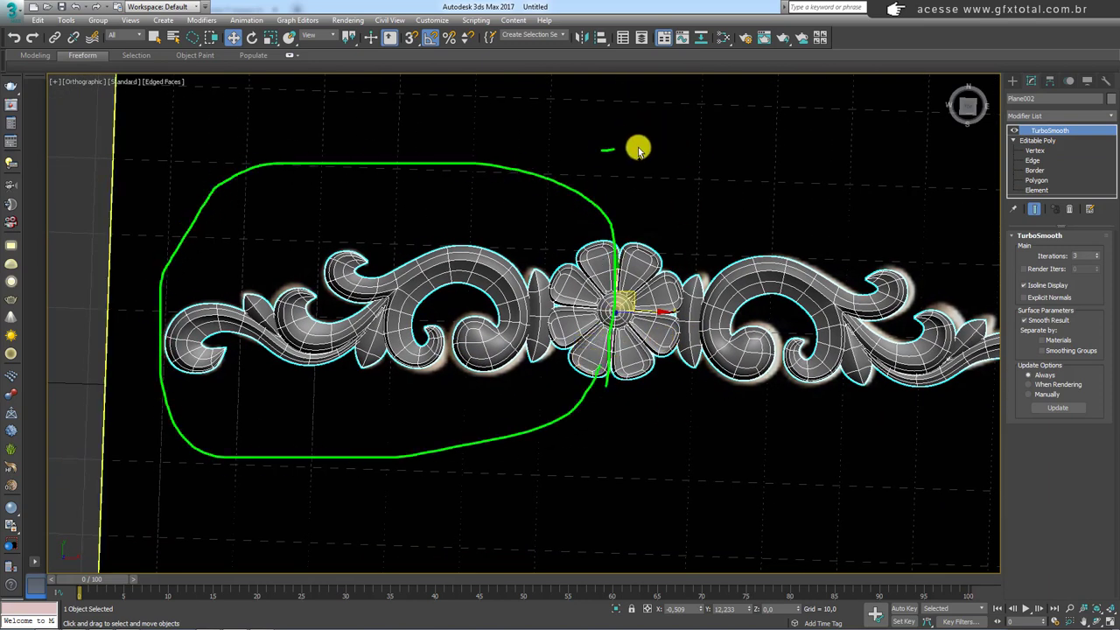
key("Escape")
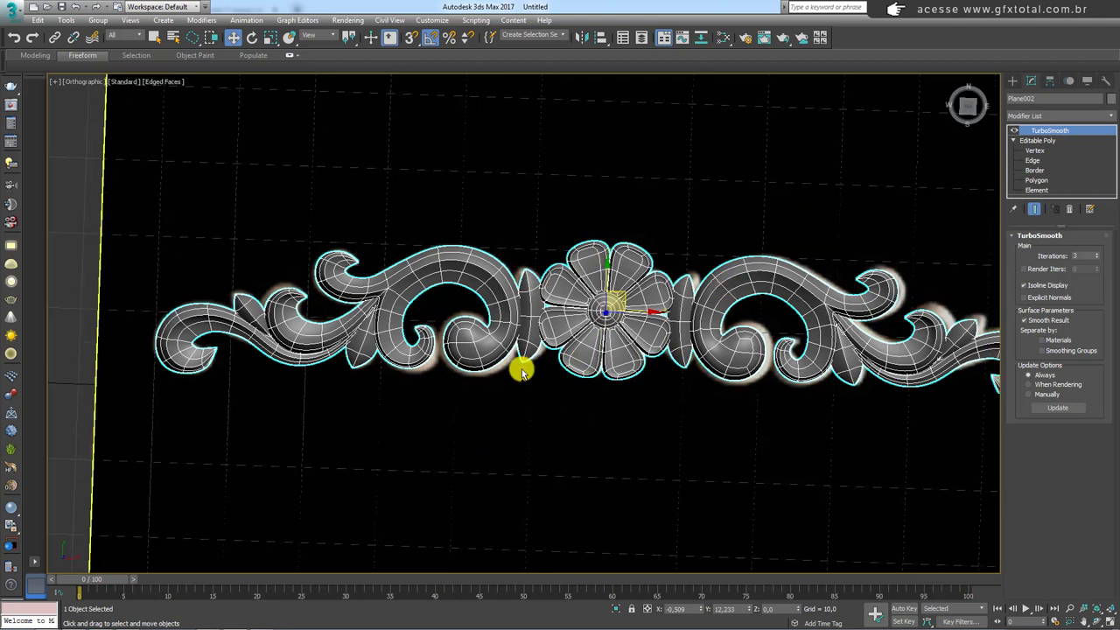
scroll(519, 369, "down", 3)
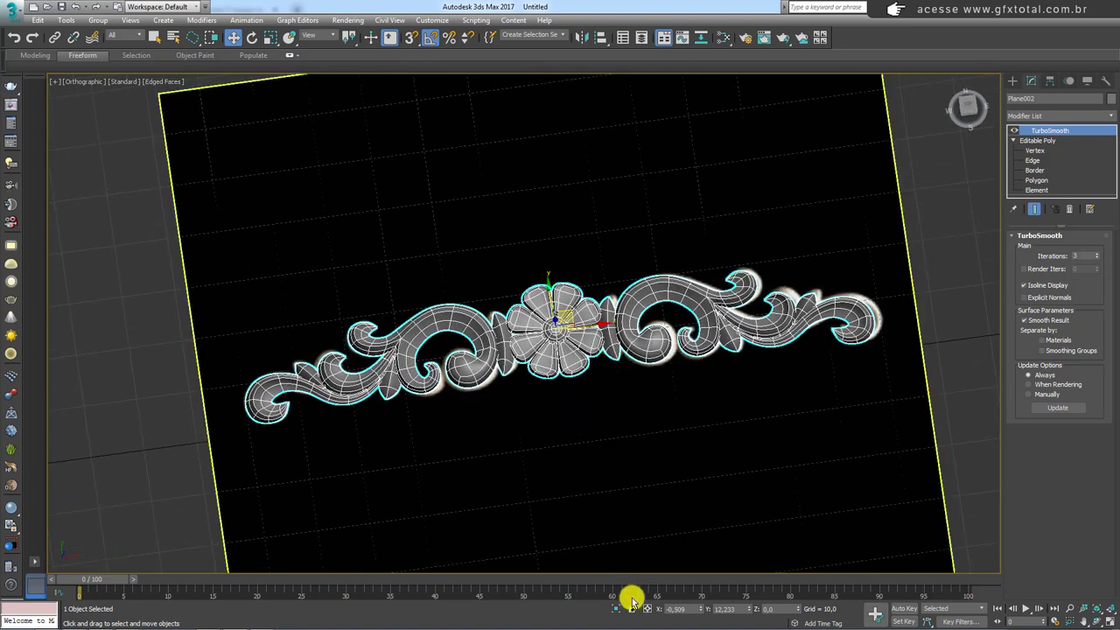
key("p")
middle_click_drag(543, 357, 541, 364, "alt")
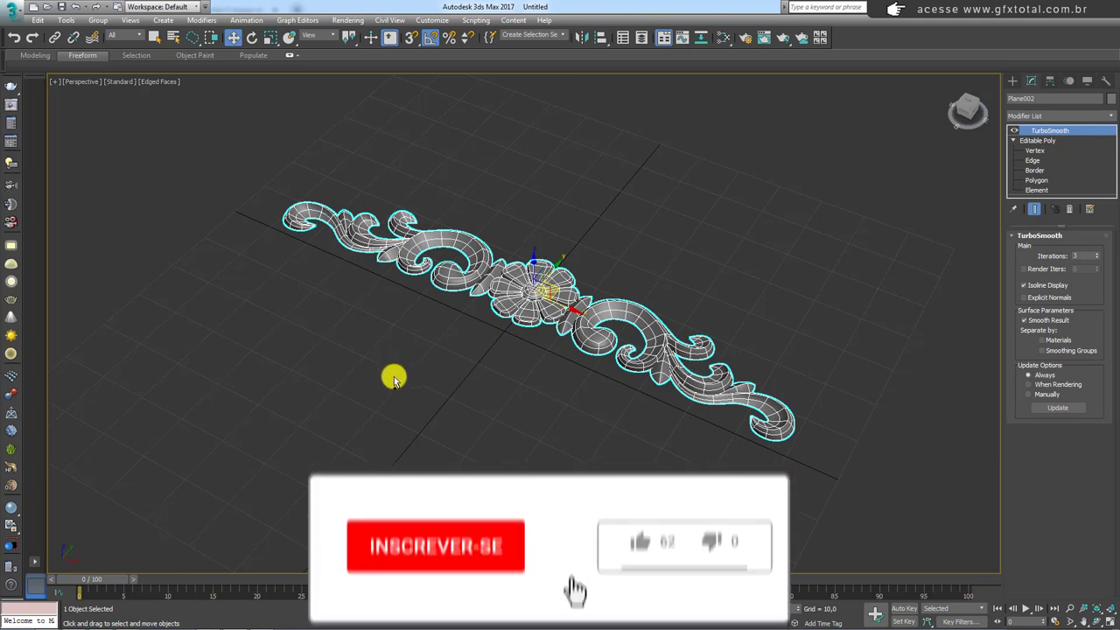
mouse_move(367, 318)
middle_mouse_down("alt")
mouse_move(417, 357)
mouse_move(418, 376)
middle_mouse_up("alt")
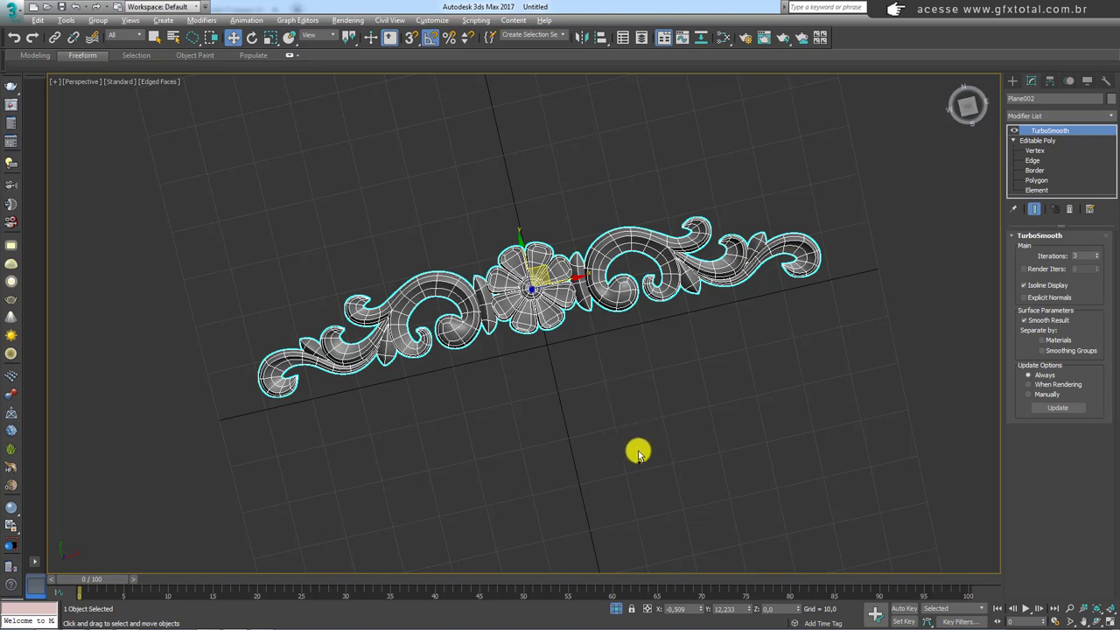
middle_click_drag(638, 452, 577, 425, "alt")
key("F4")
scroll(577, 422, "up", 3)
scroll(612, 464, "up", 2)
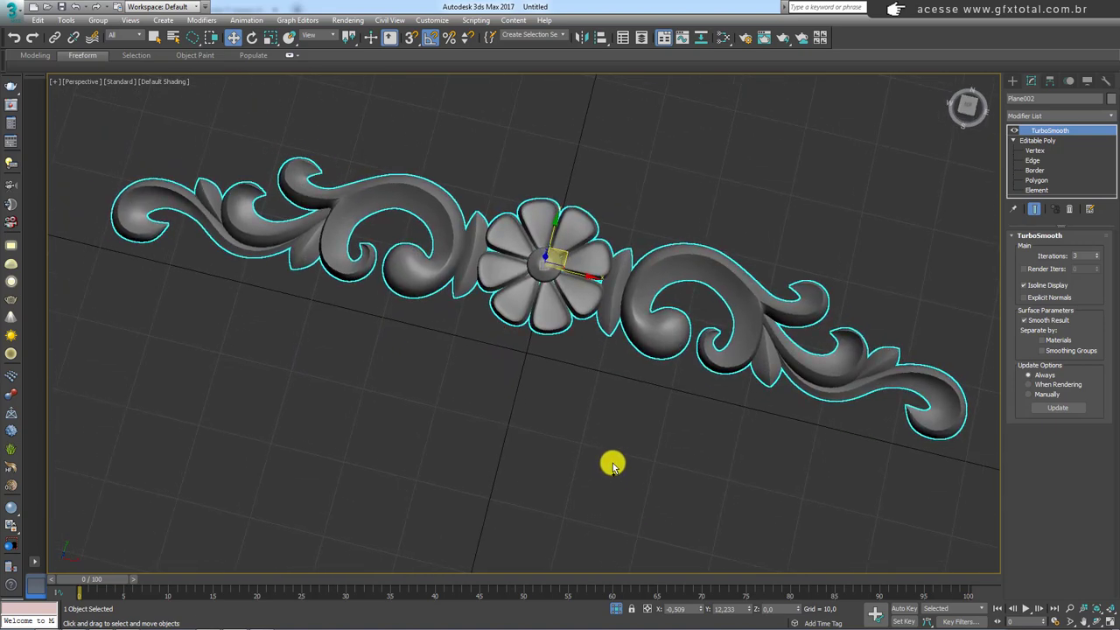
middle_click_drag(612, 464, 588, 430, "alt")
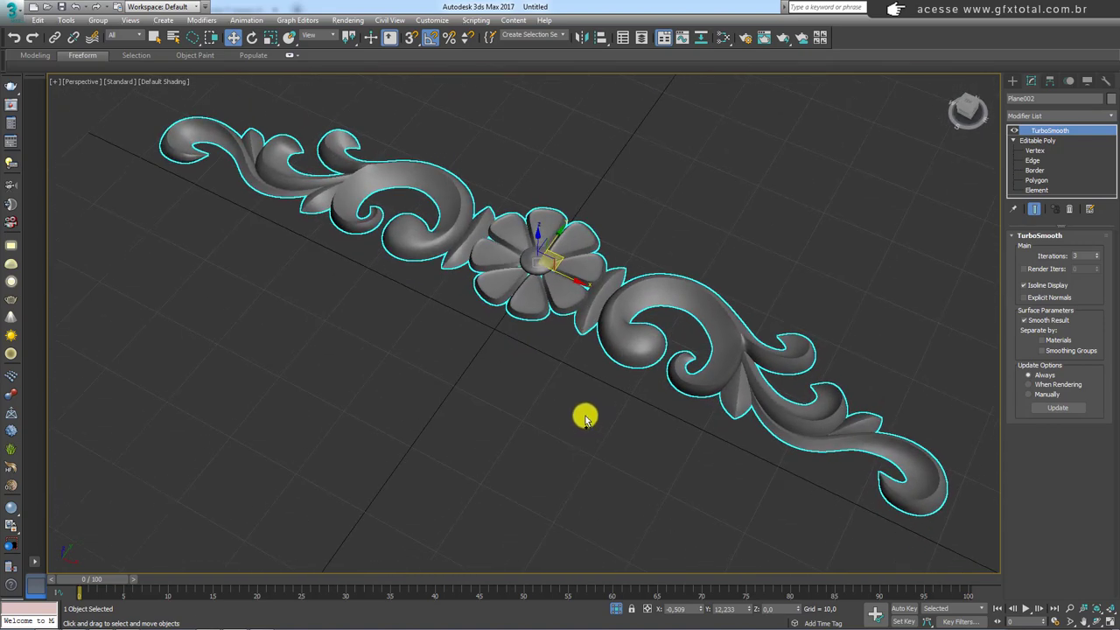